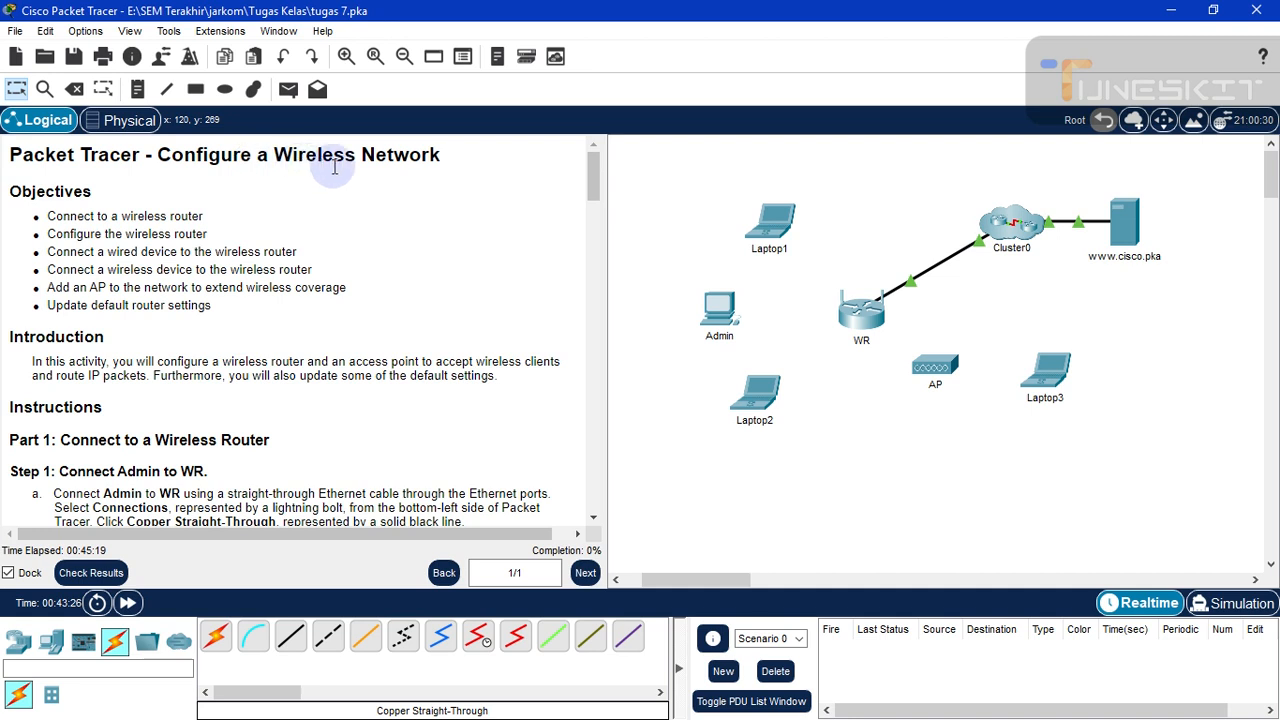
- Select the activity title text, then box-select the topology devices and clear the selection
{"action": "left_click_drag", "start_coordinate": [452, 162], "coordinate": [400, 177]}
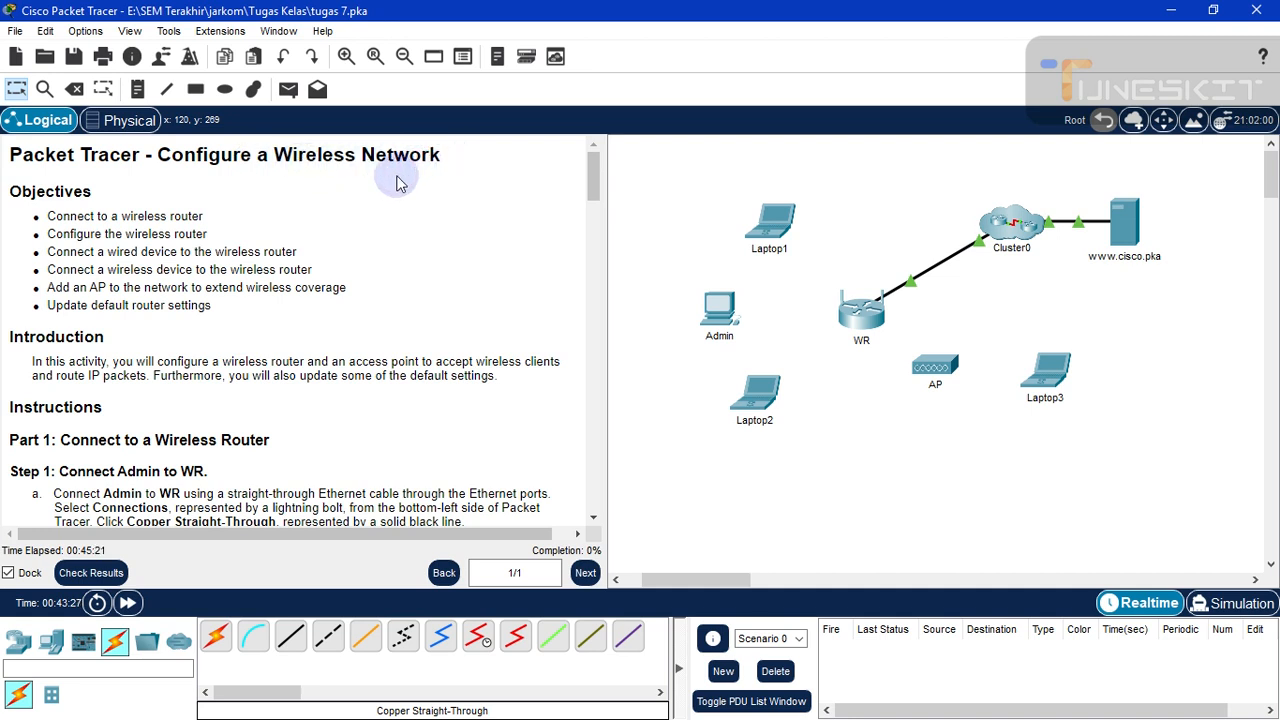
{"action": "left_click", "coordinate": [313, 231]}
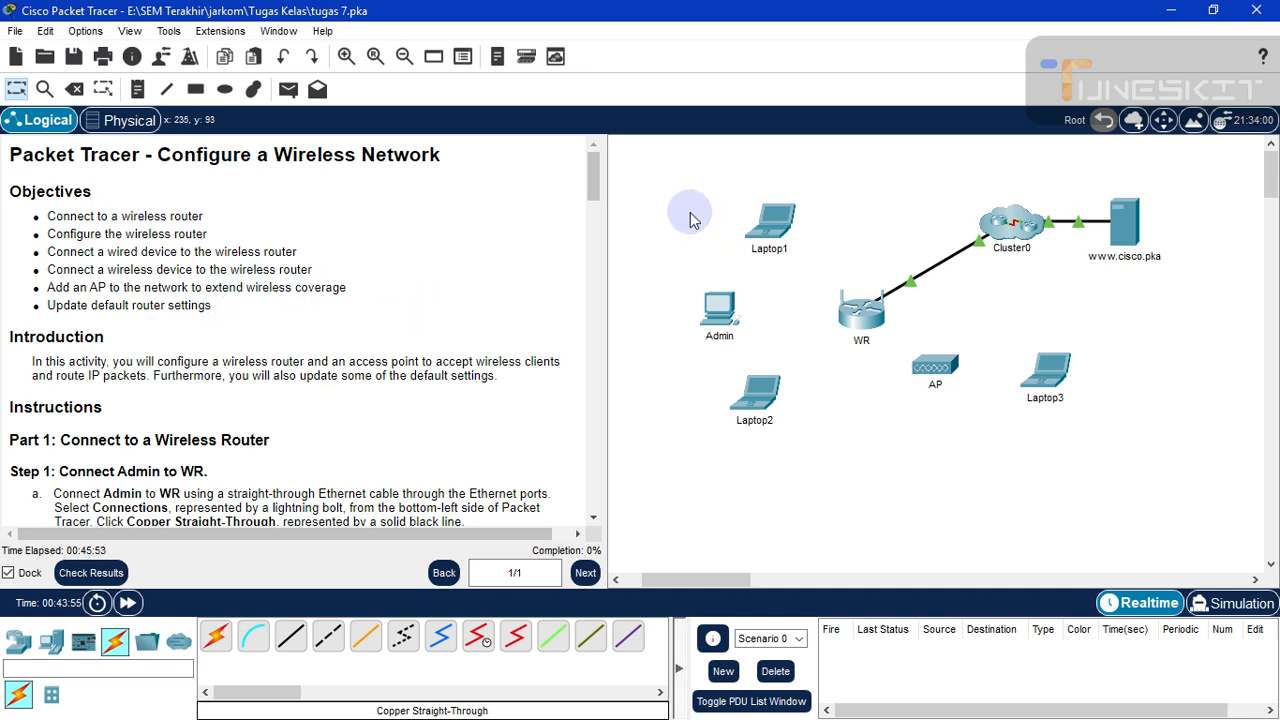
{"action": "left_click_drag", "start_coordinate": [665, 153], "coordinate": [1207, 478]}
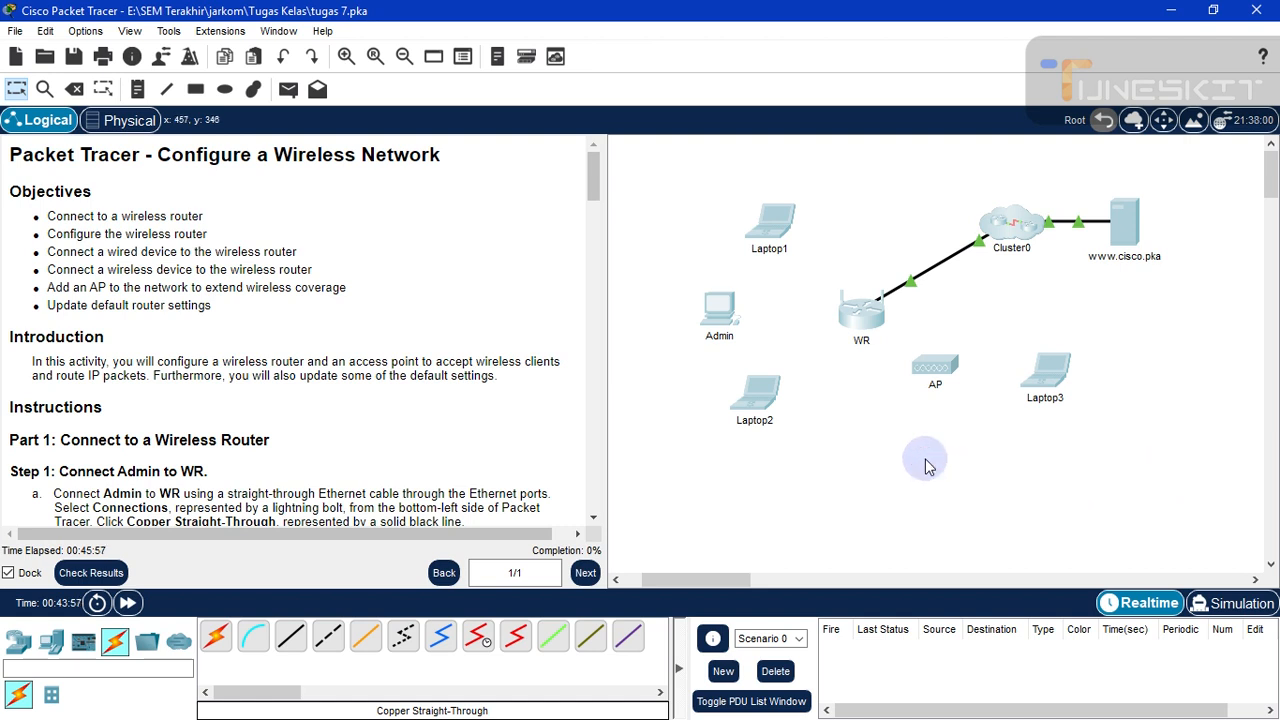
{"action": "left_click_drag", "start_coordinate": [698, 450], "coordinate": [1170, 238]}
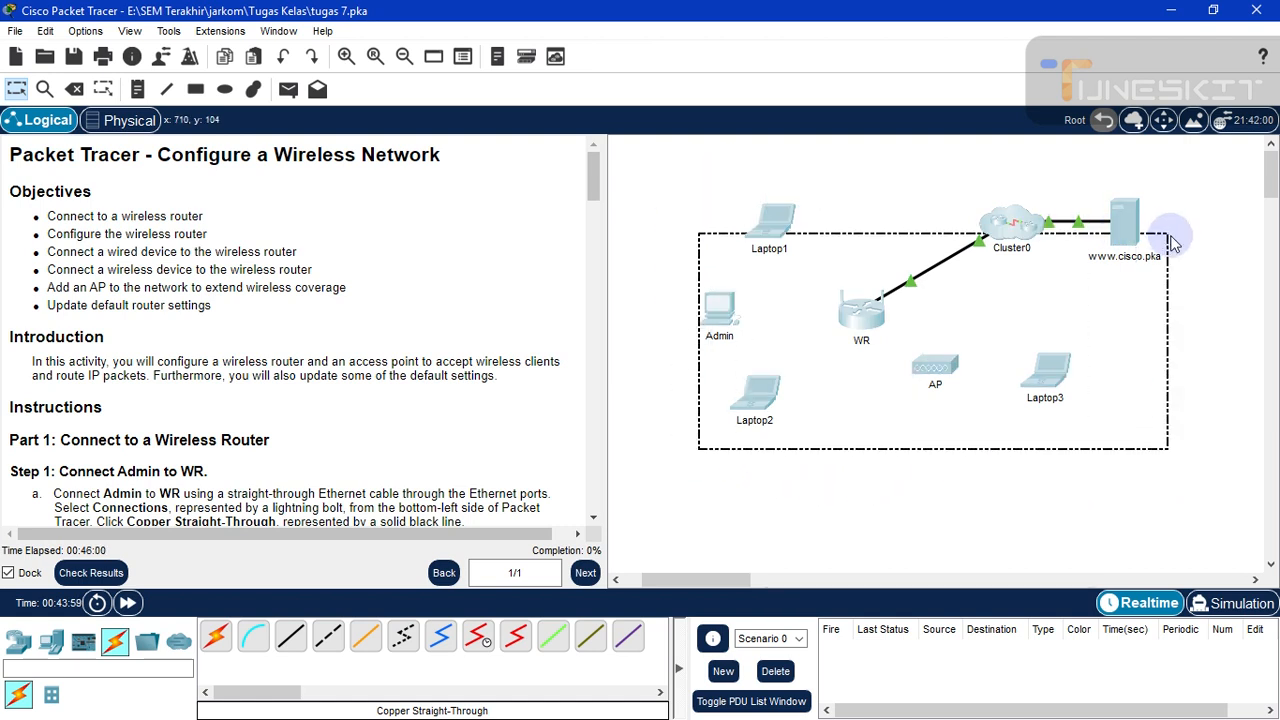
{"action": "left_click", "coordinate": [1086, 507]}
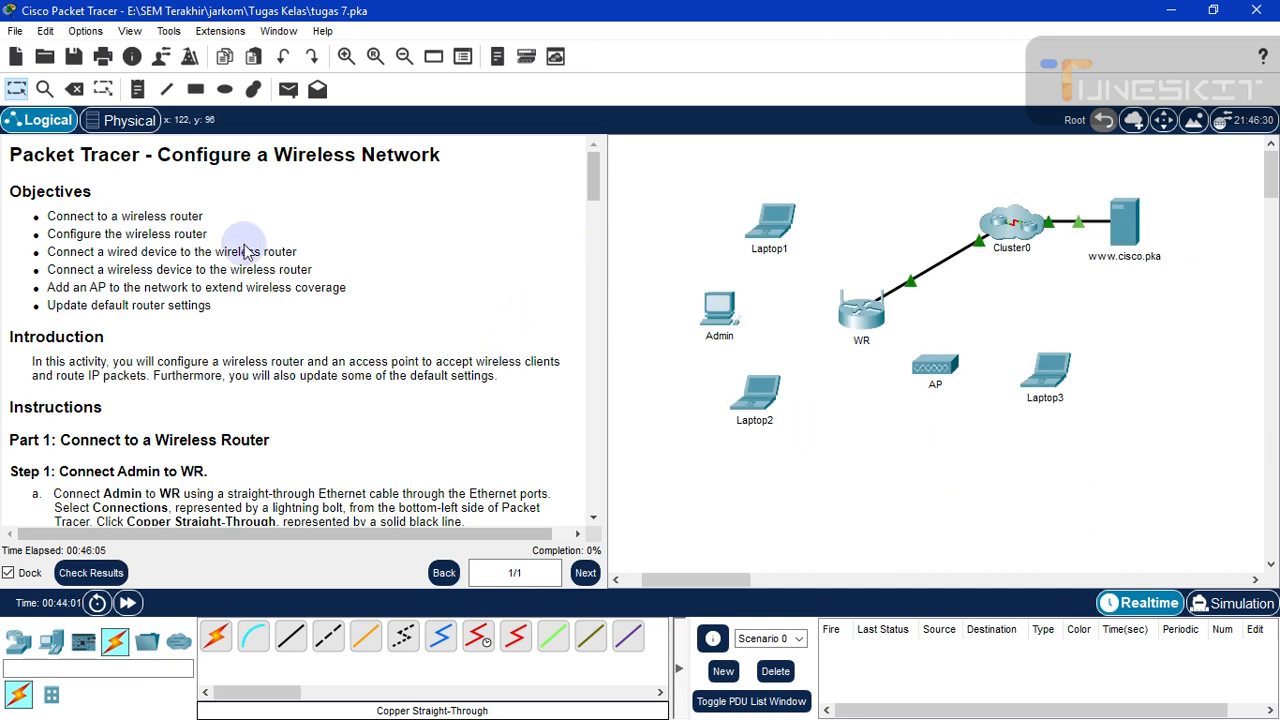
{"action": "scroll", "coordinate": [130, 250], "scroll_direction": "down", "scroll_amount": 1}
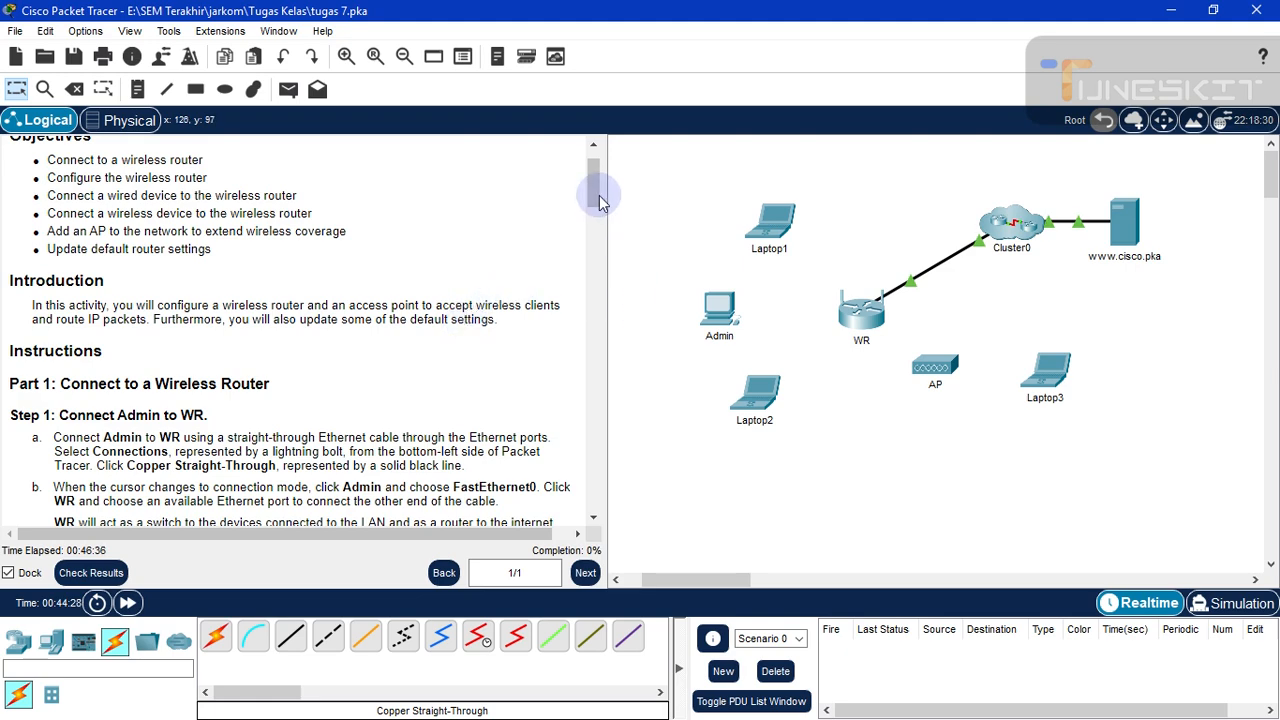
{"action": "scroll", "coordinate": [600, 200], "scroll_direction": "down", "scroll_amount": 3}
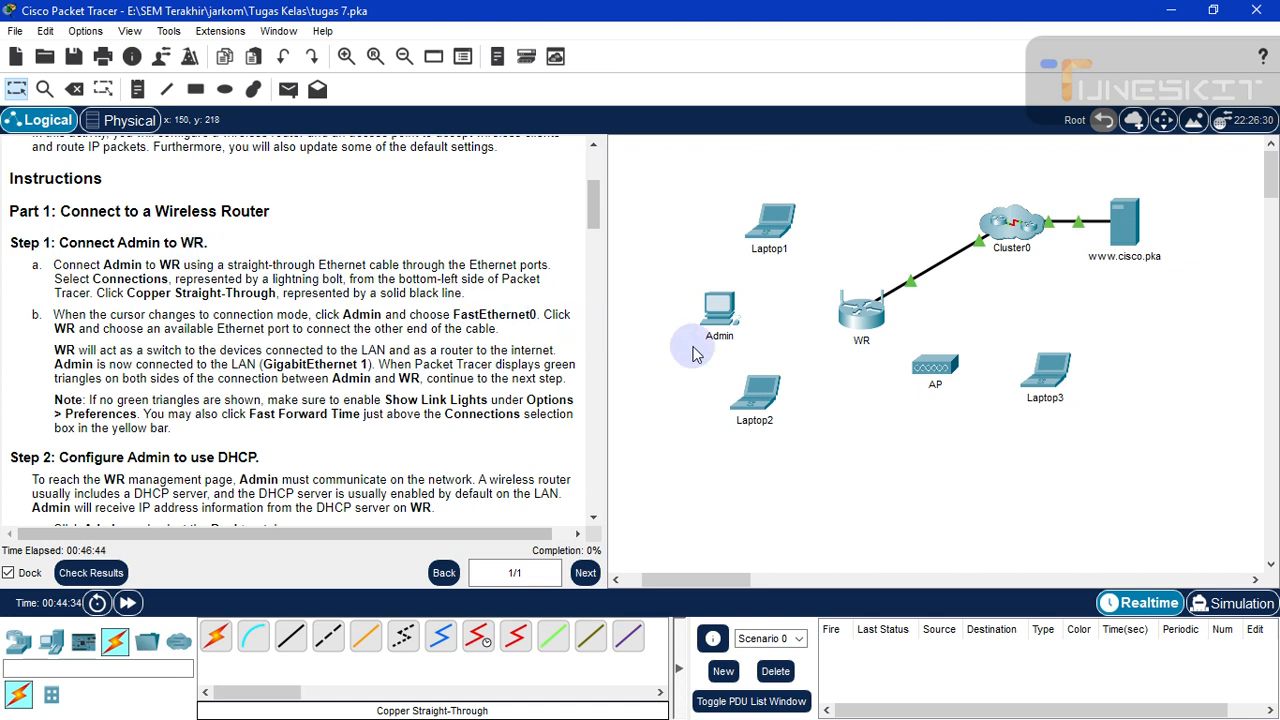
- Select Admin, then nudge Laptop1 slightly up and left and deselect it
{"action": "left_click", "coordinate": [718, 300]}
{"action": "left_click", "coordinate": [740, 330]}
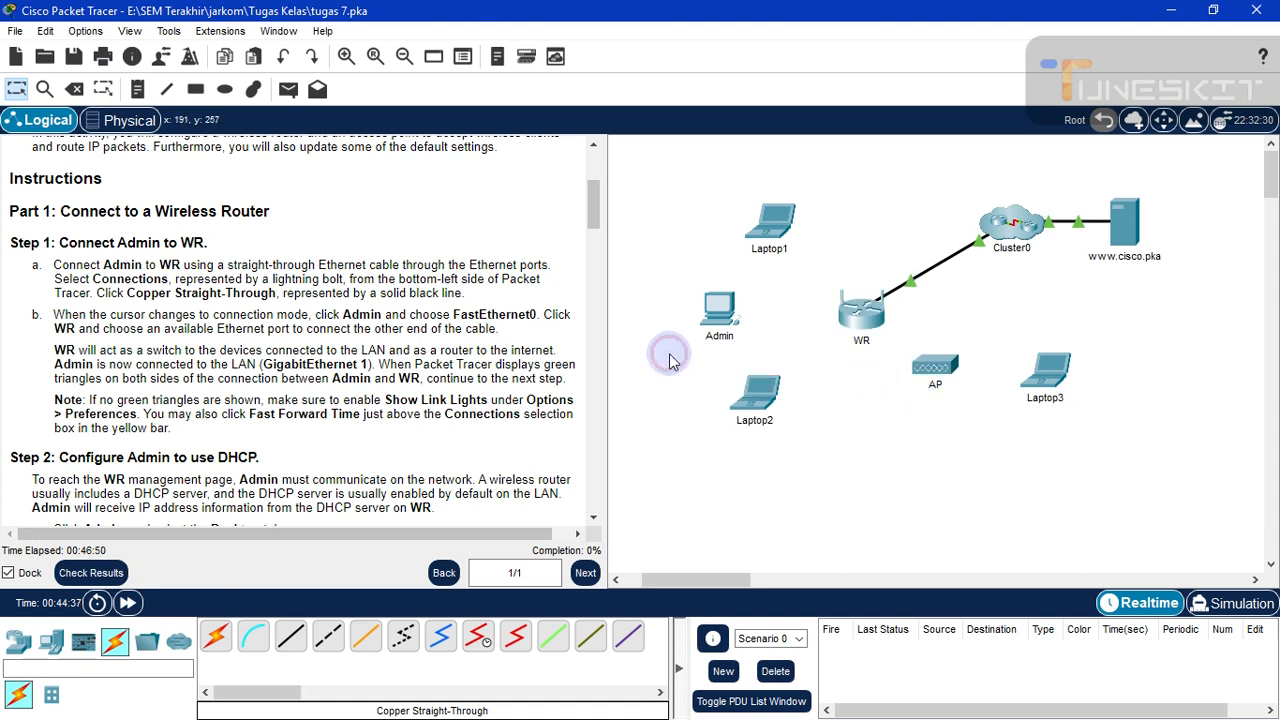
{"action": "left_click_drag", "start_coordinate": [670, 283], "coordinate": [775, 360]}
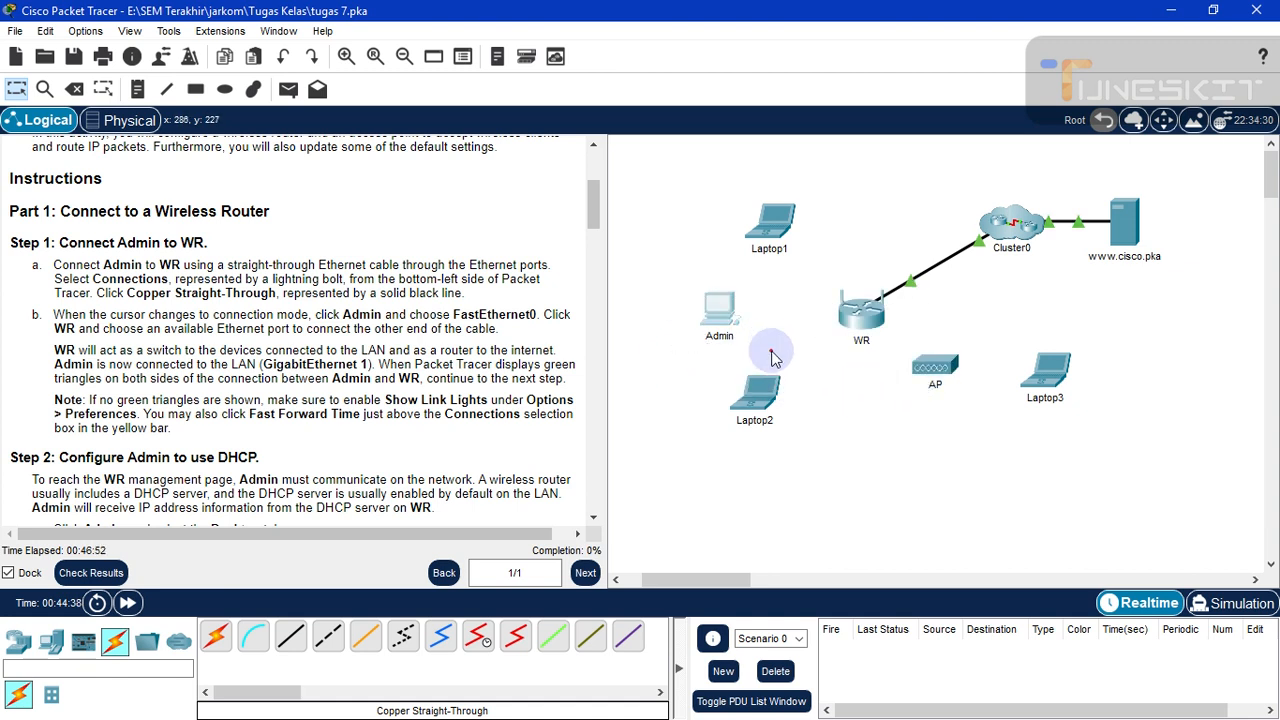
{"action": "left_click_drag", "start_coordinate": [770, 222], "coordinate": [757, 193]}
{"action": "left_click", "coordinate": [838, 432]}
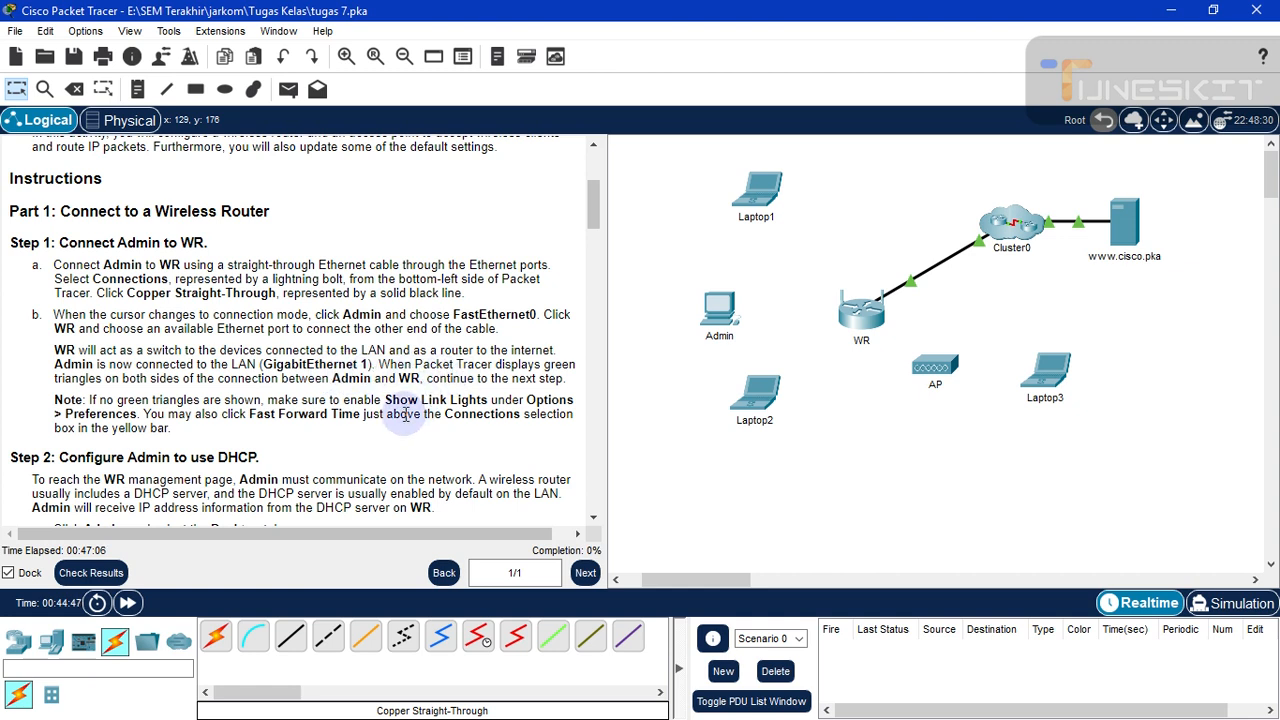
- Cable Admin's FastEthernet0 to WR's GigabitEthernet 1 with copper straight-through, then fast-forward time
{"action": "left_click", "coordinate": [291, 639]}
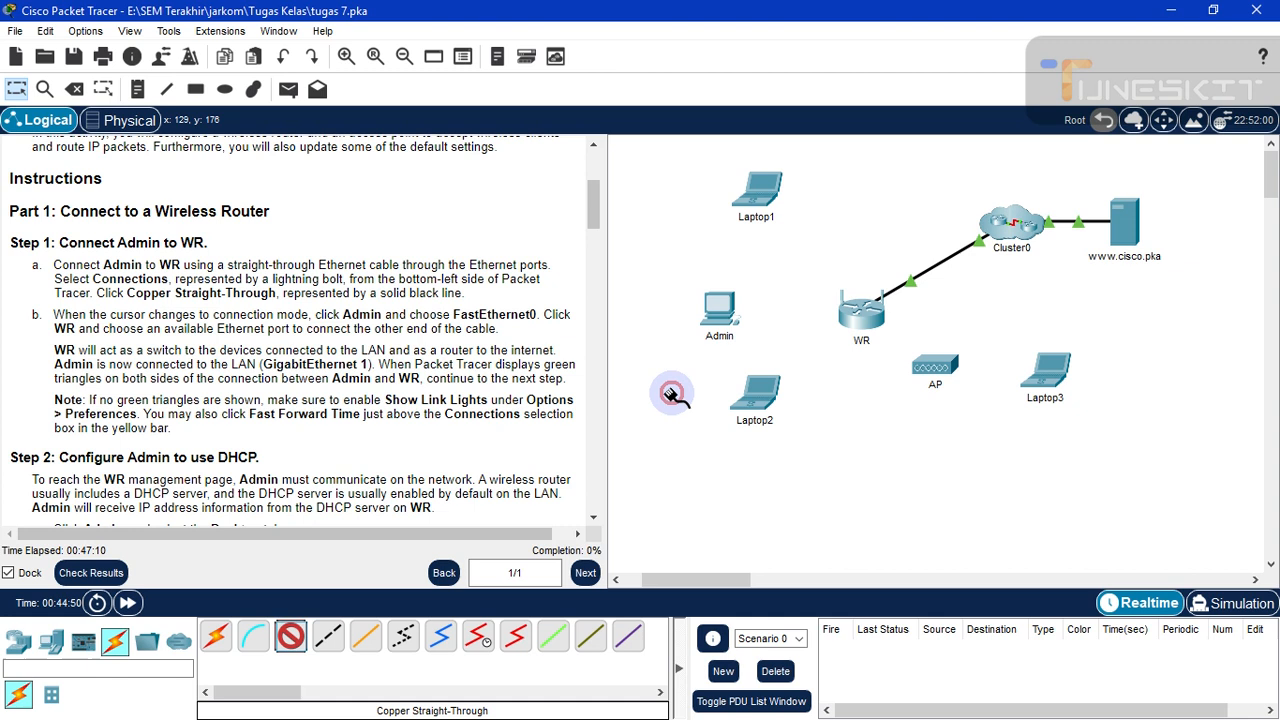
{"action": "left_click", "coordinate": [716, 310]}
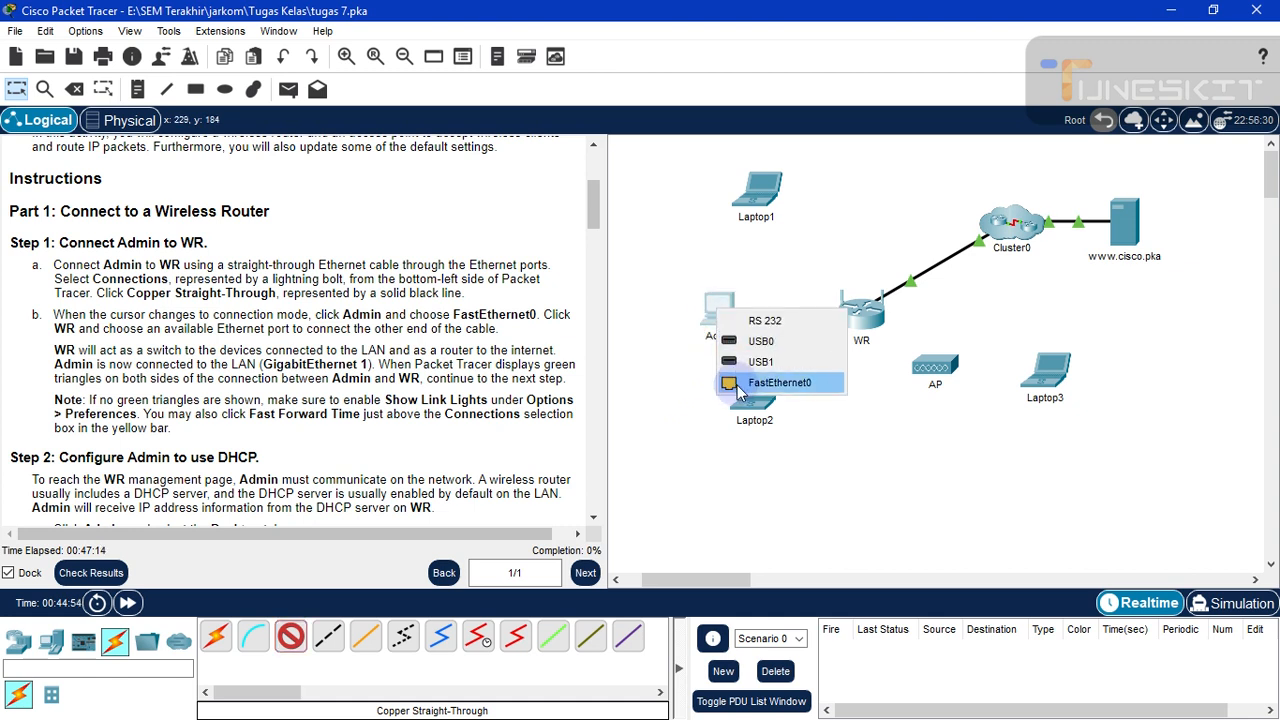
{"action": "left_click", "coordinate": [779, 383]}
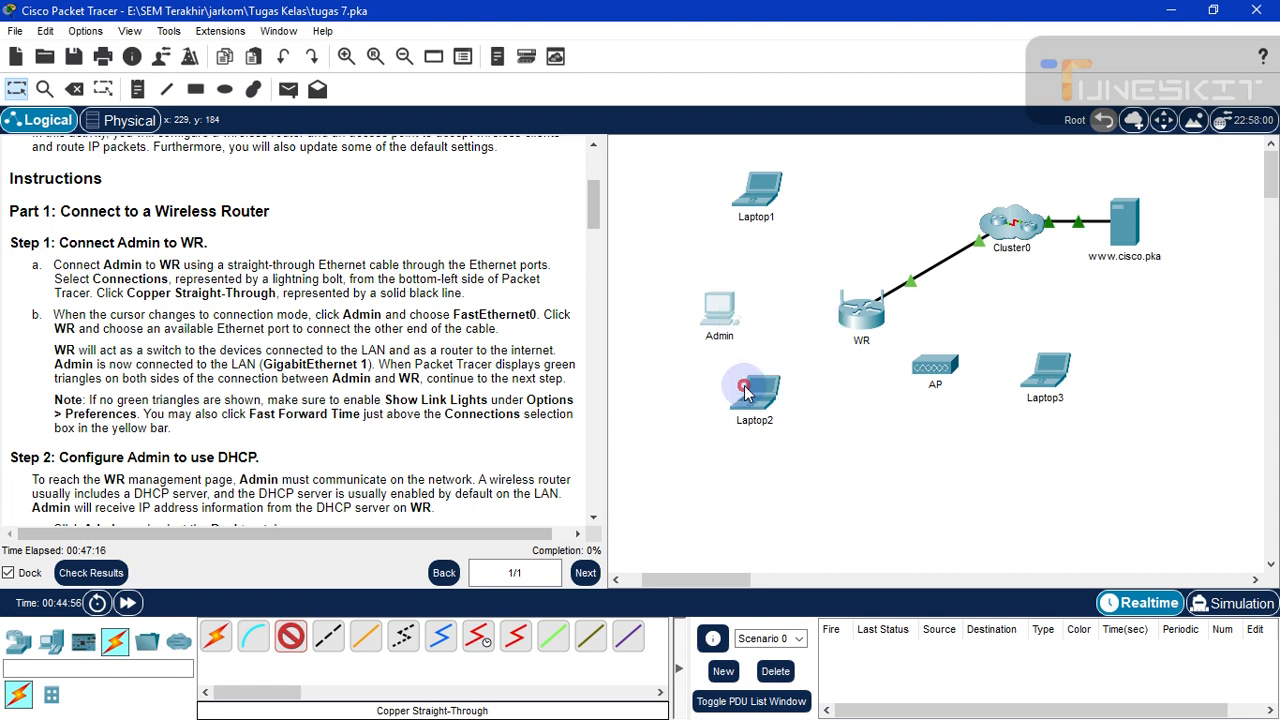
{"action": "left_click", "coordinate": [857, 315]}
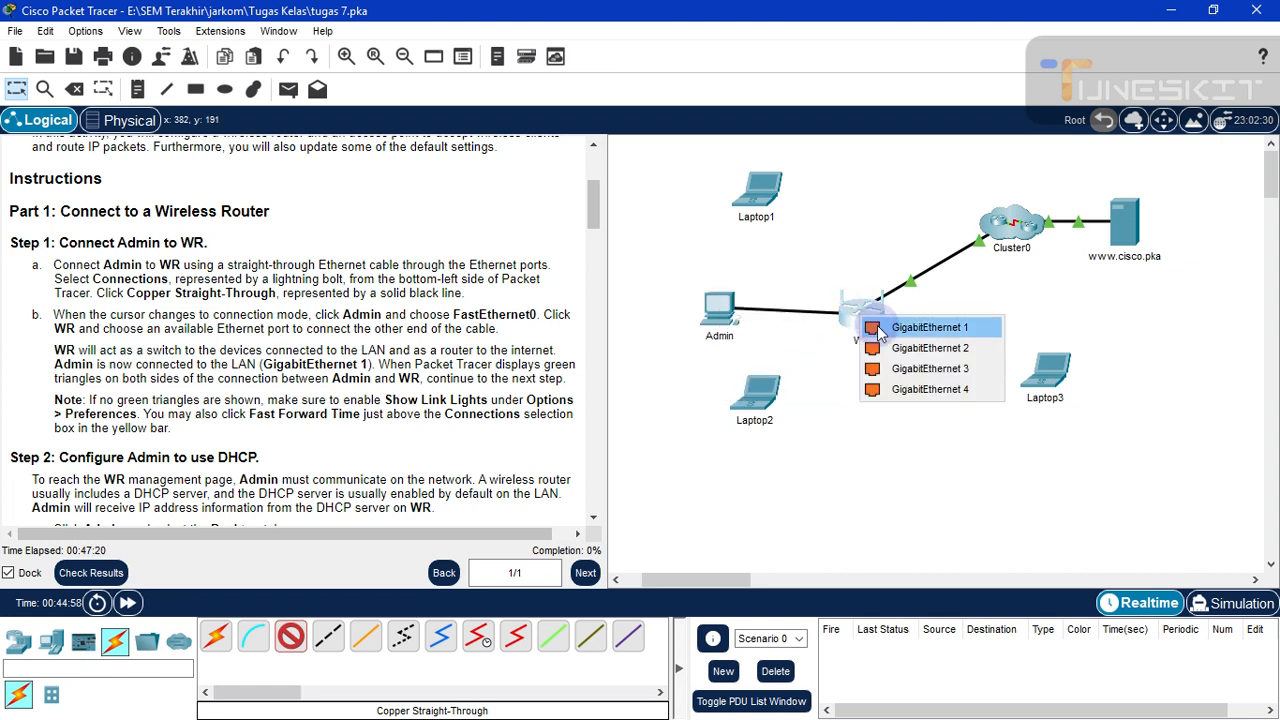
{"action": "left_click", "coordinate": [878, 330]}
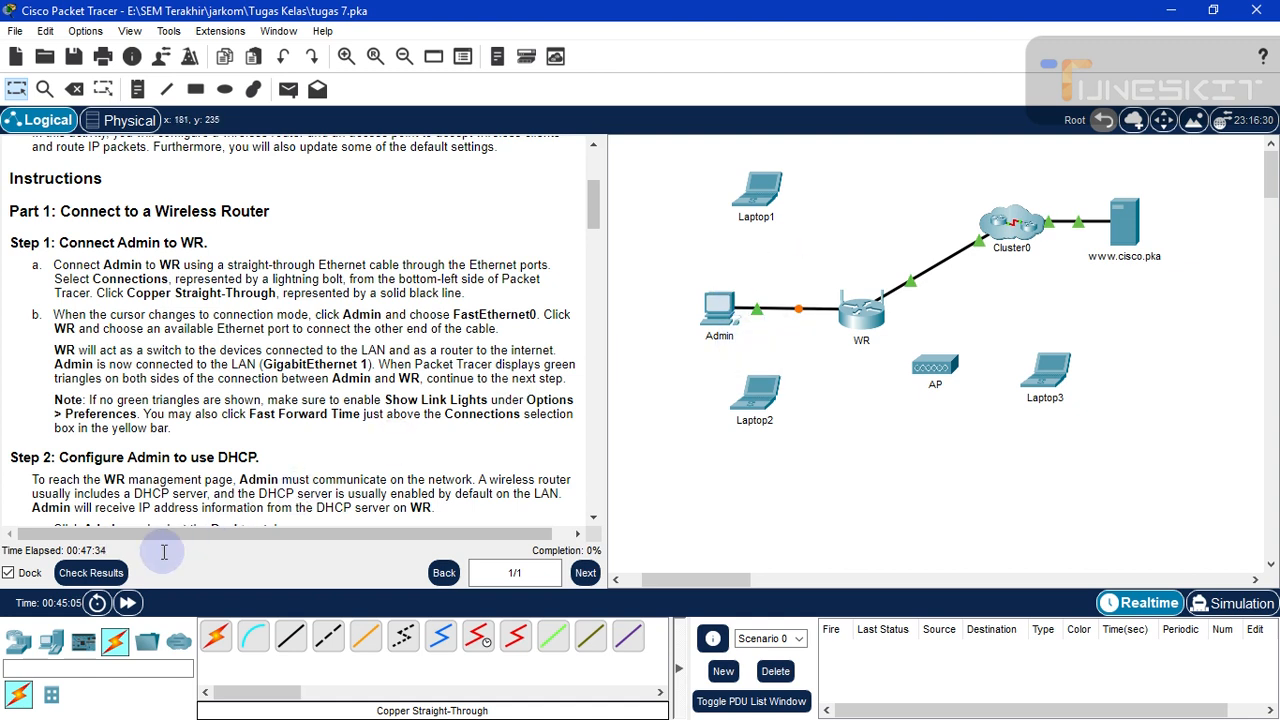
{"action": "left_click", "coordinate": [127, 604]}
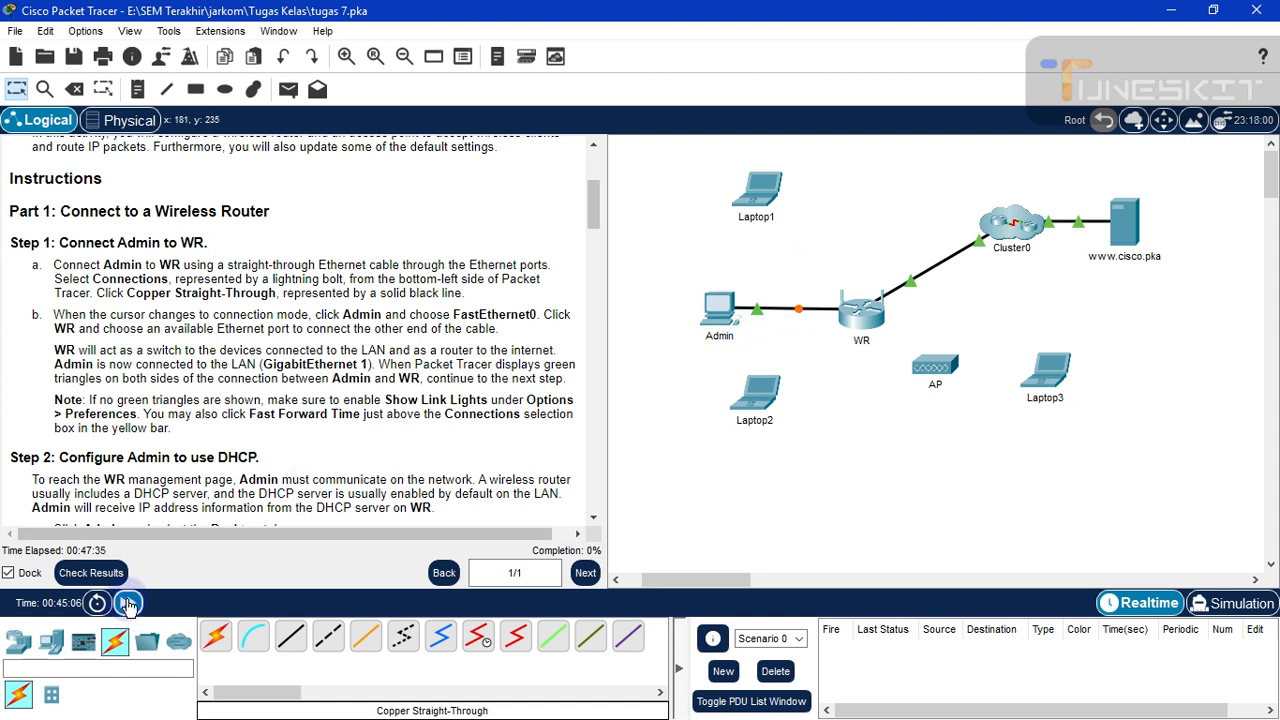
{"action": "left_click", "coordinate": [127, 604]}
- Fast-forward time until both Admin–WR link lights are green, then scroll the instructions
{"action": "left_click", "coordinate": [127, 604]}
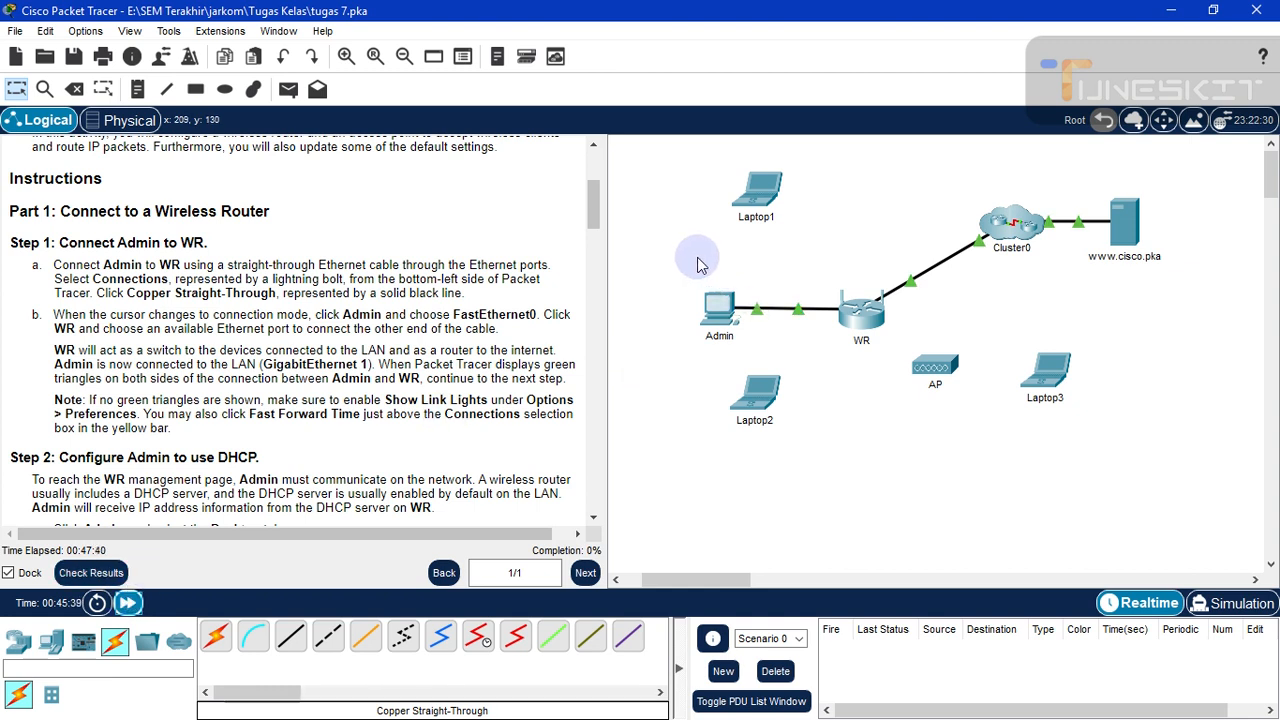
{"action": "left_click_drag", "start_coordinate": [699, 264], "coordinate": [829, 371]}
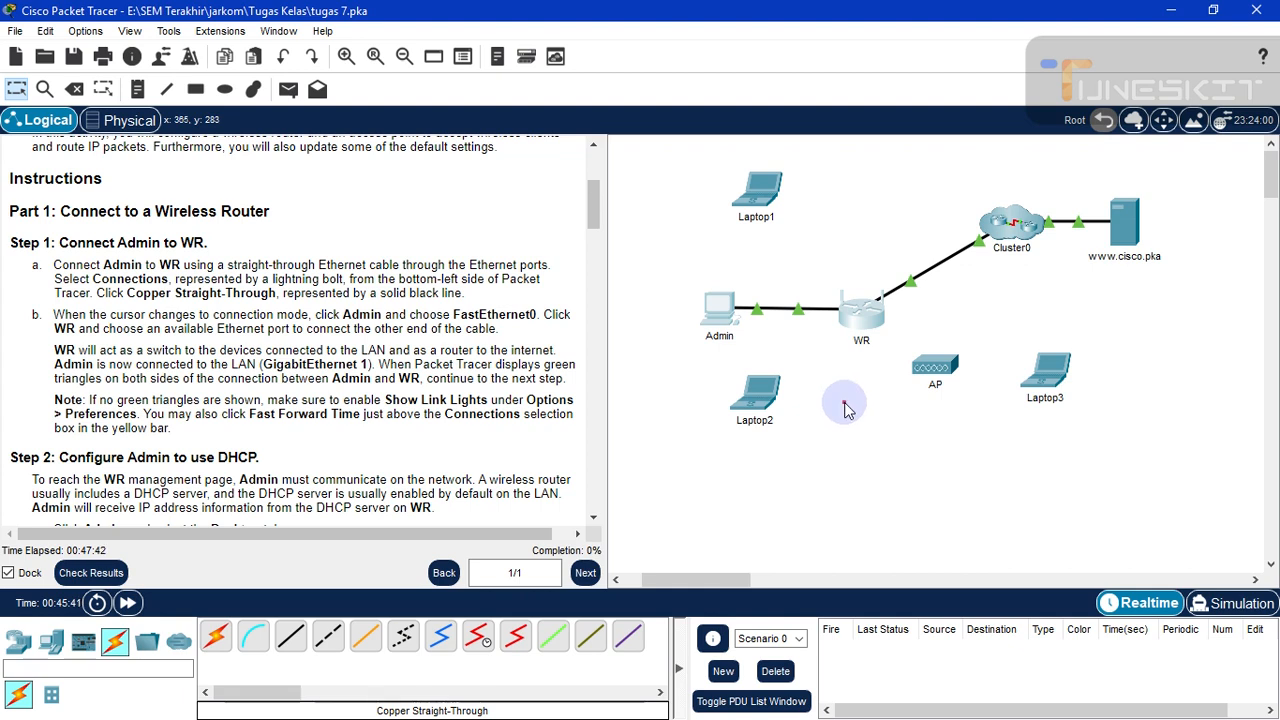
{"action": "left_click", "coordinate": [845, 410]}
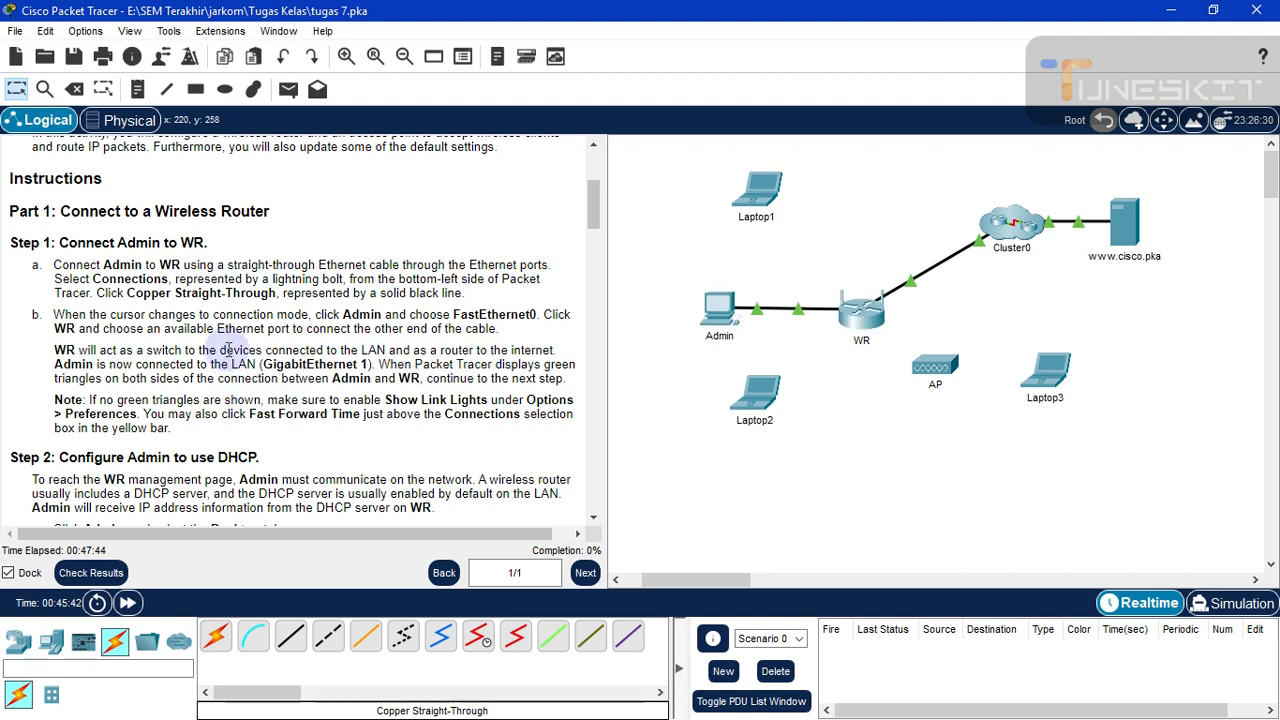
{"action": "scroll", "coordinate": [228, 350], "scroll_direction": "down", "scroll_amount": 3}
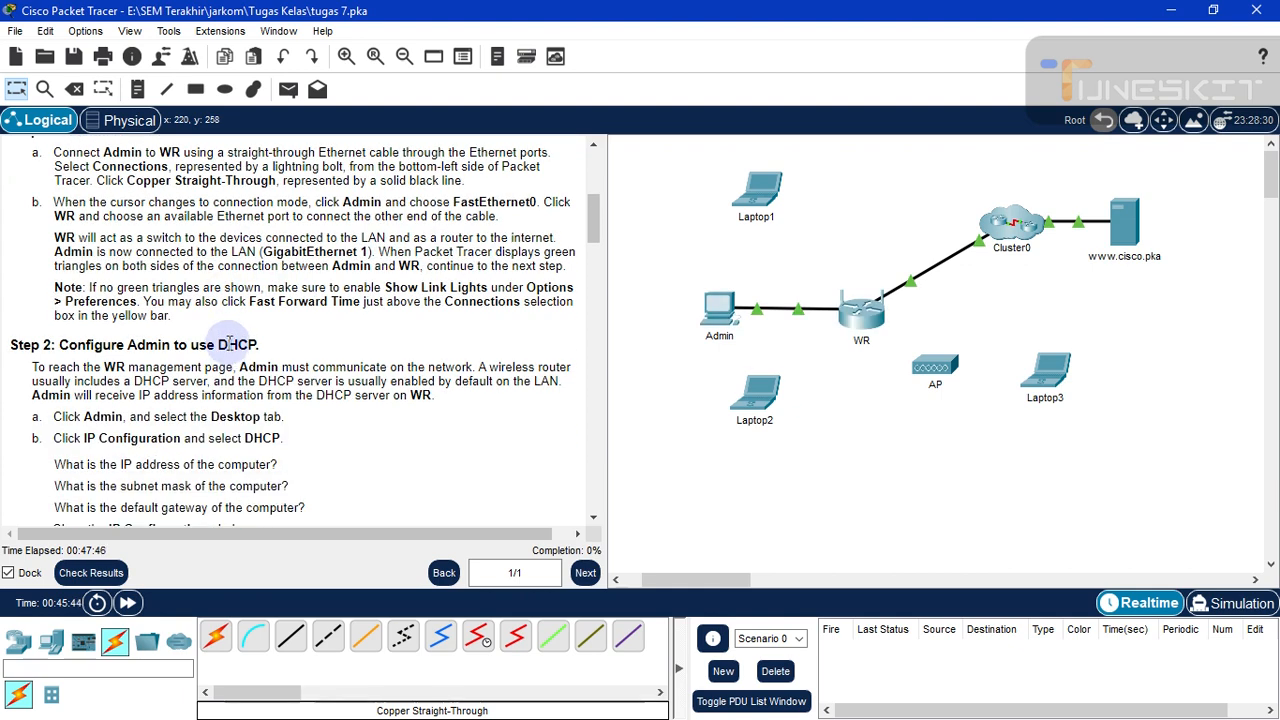
{"action": "scroll", "coordinate": [229, 342], "scroll_direction": "down", "scroll_amount": 1}
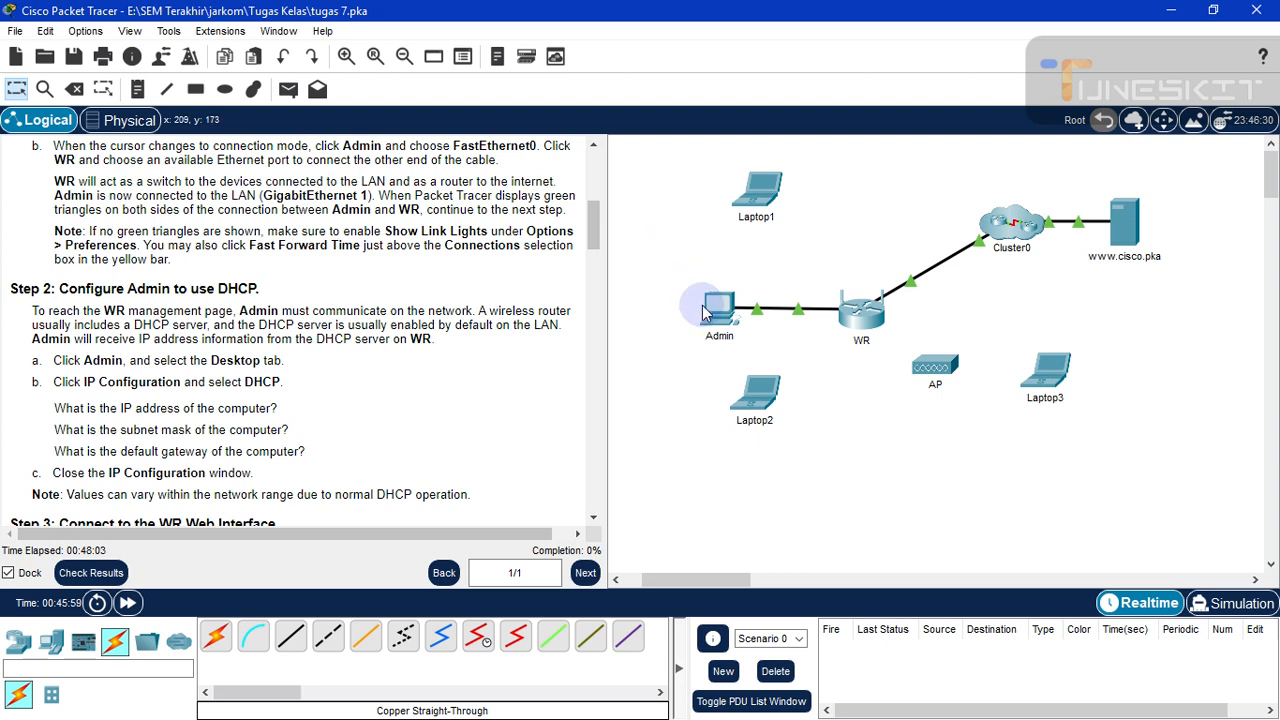
- Switch Admin's IP Configuration to DHCP, obtaining 192.168.0.100 with gateway 192.168.0.1, then close it
{"action": "mouse_move", "coordinate": [705, 308]}
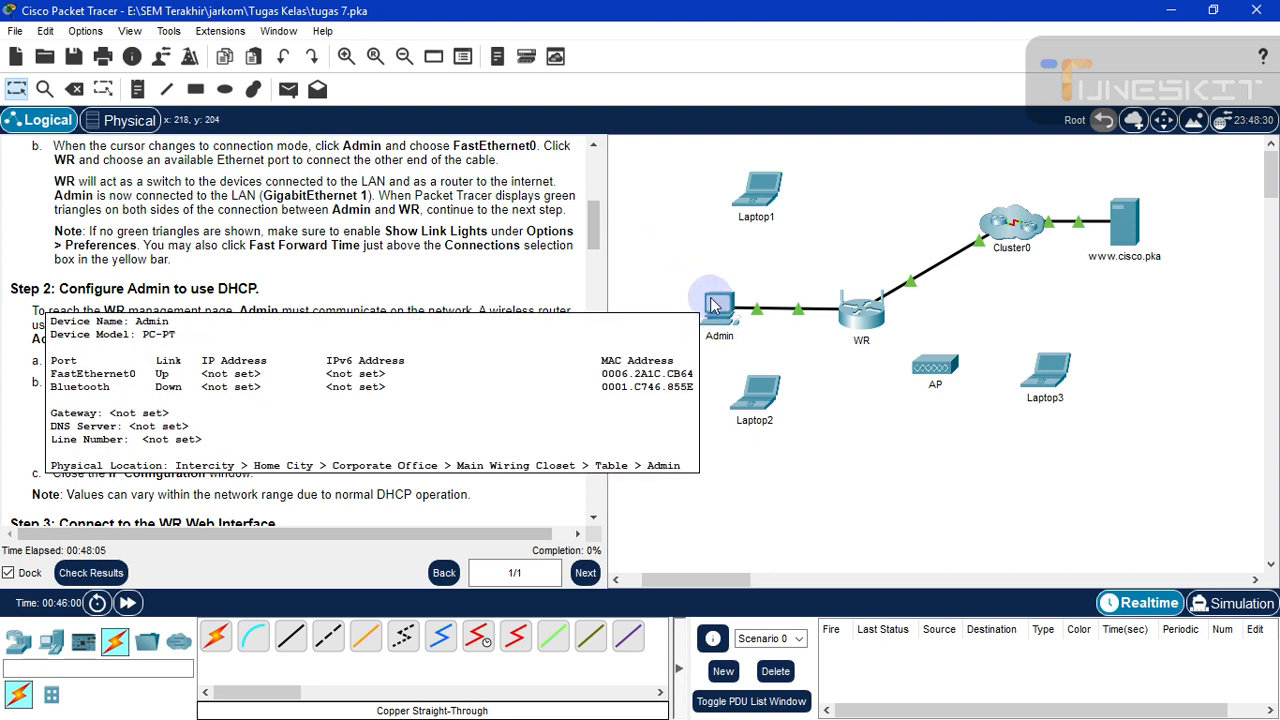
{"action": "left_click", "coordinate": [720, 310]}
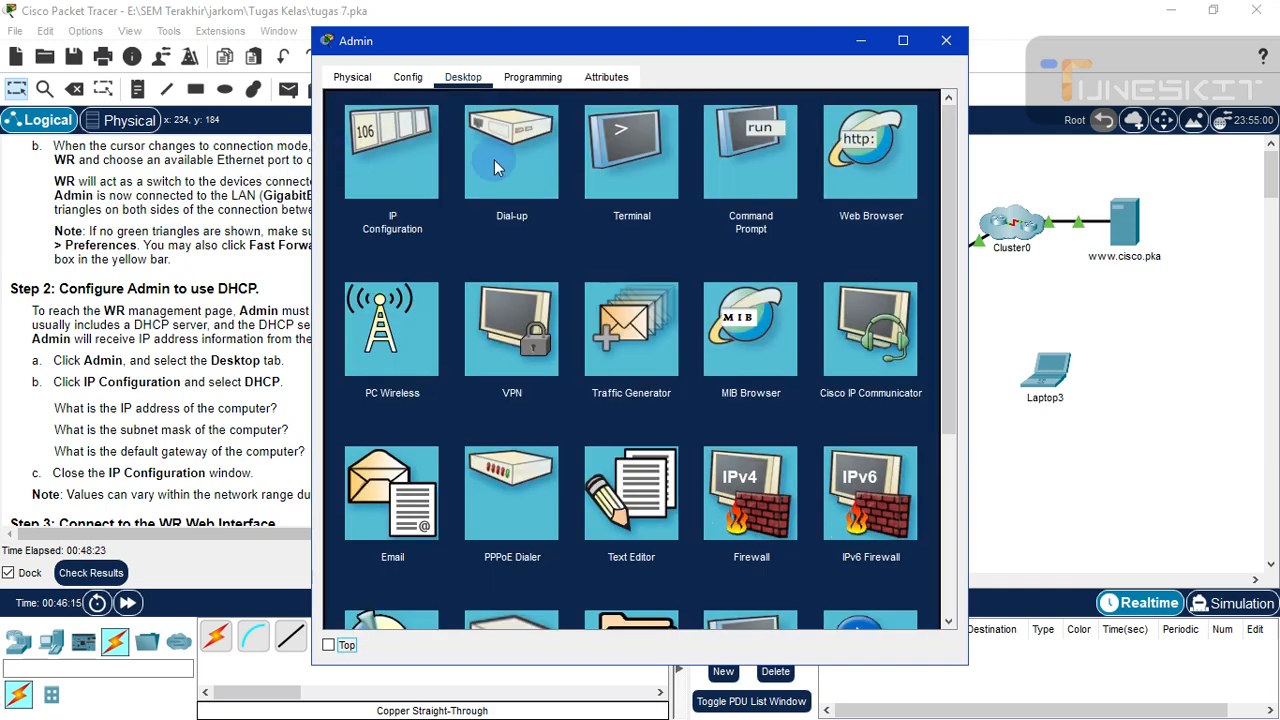
{"action": "left_click", "coordinate": [371, 158]}
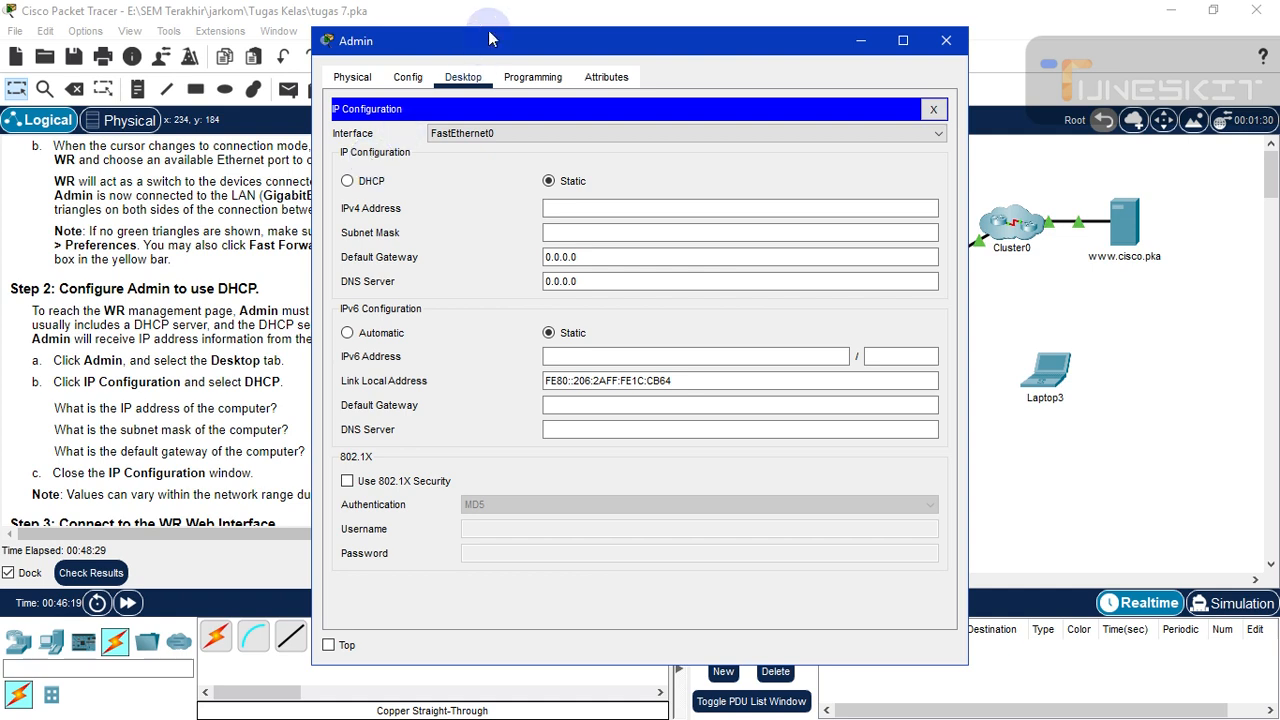
{"action": "left_click_drag", "start_coordinate": [535, 48], "coordinate": [817, 49]}
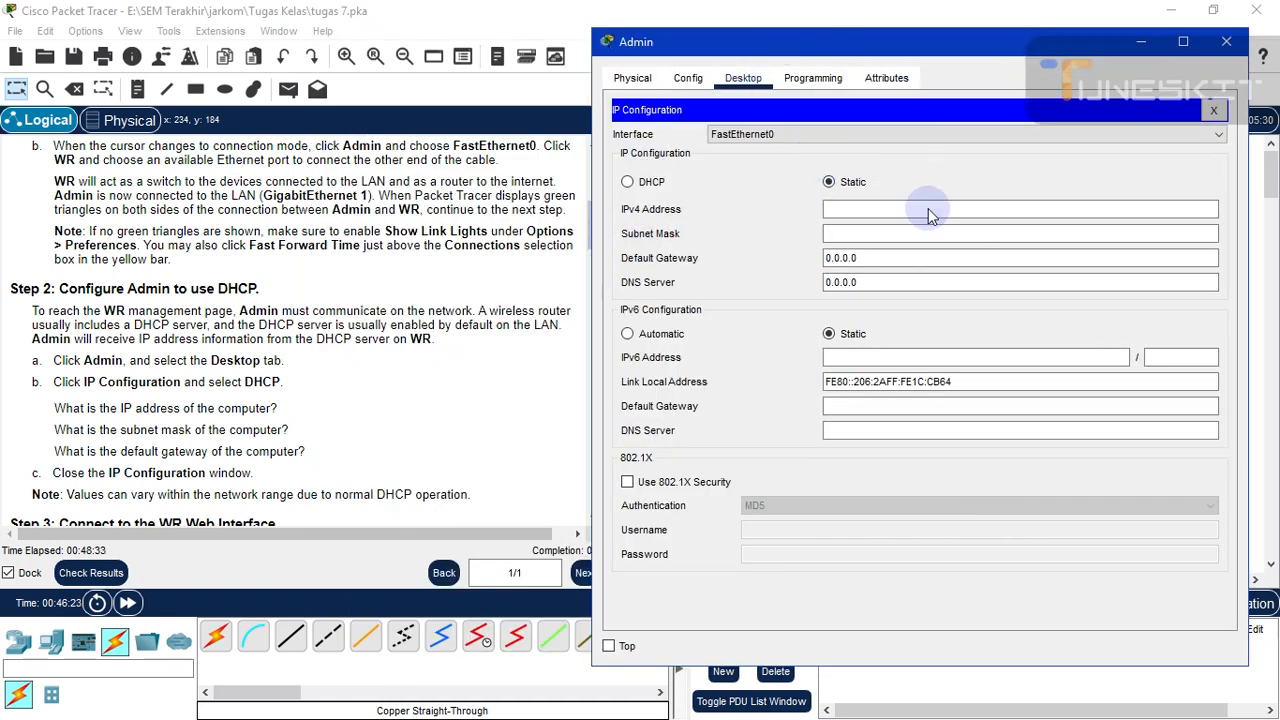
{"action": "left_click", "coordinate": [627, 182]}
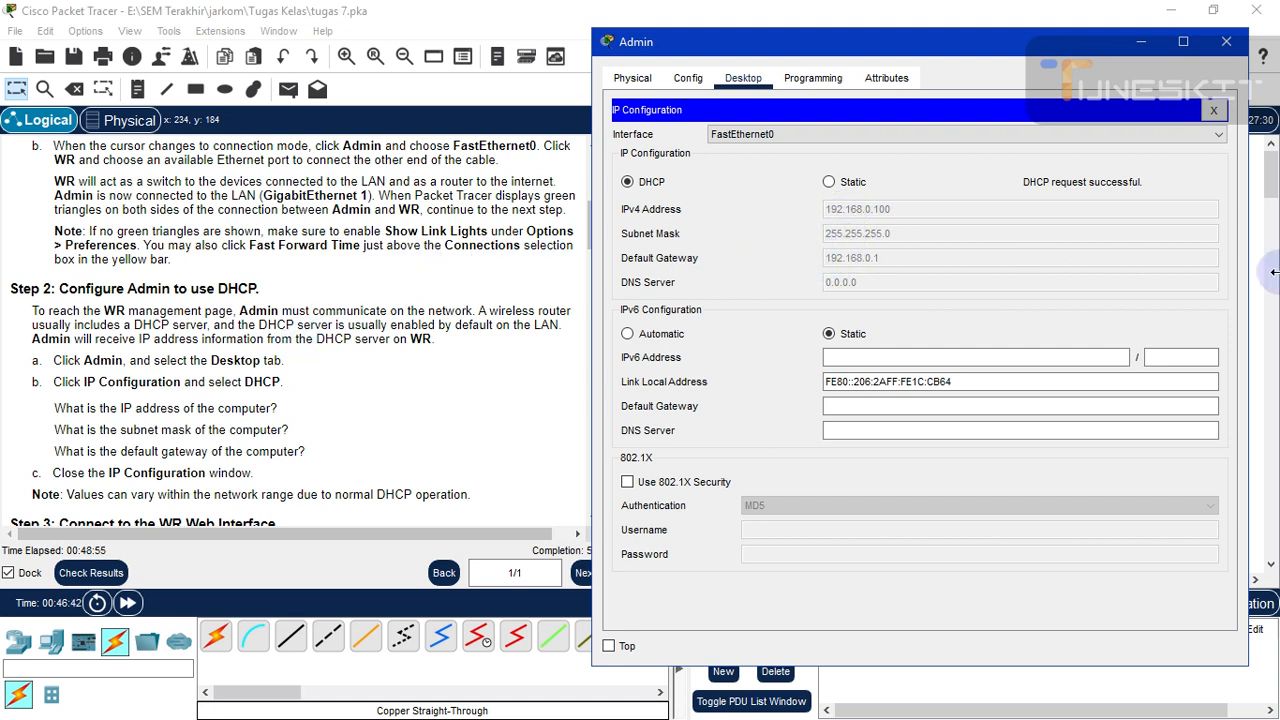
{"action": "left_click", "coordinate": [1226, 43]}
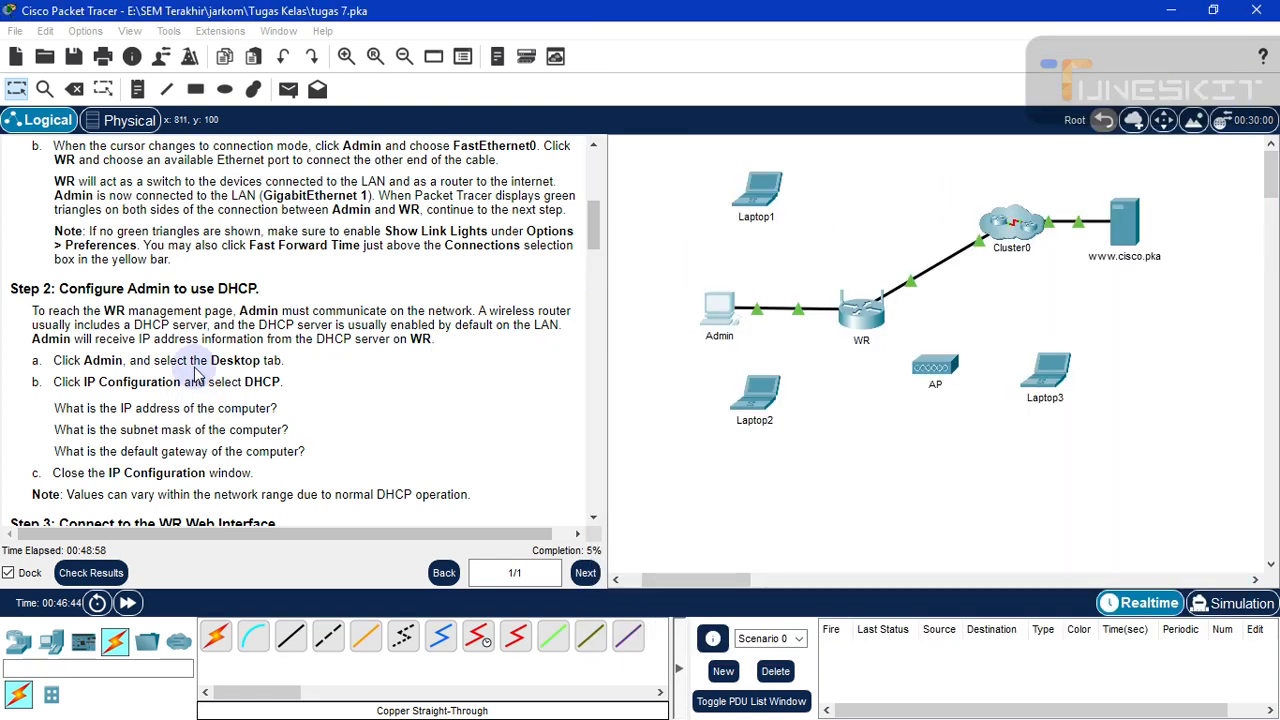
- Reopen the Admin PC's window on its Desktop tab showing the application grid
{"action": "scroll", "coordinate": [230, 360], "scroll_direction": "down", "scroll_amount": 3}
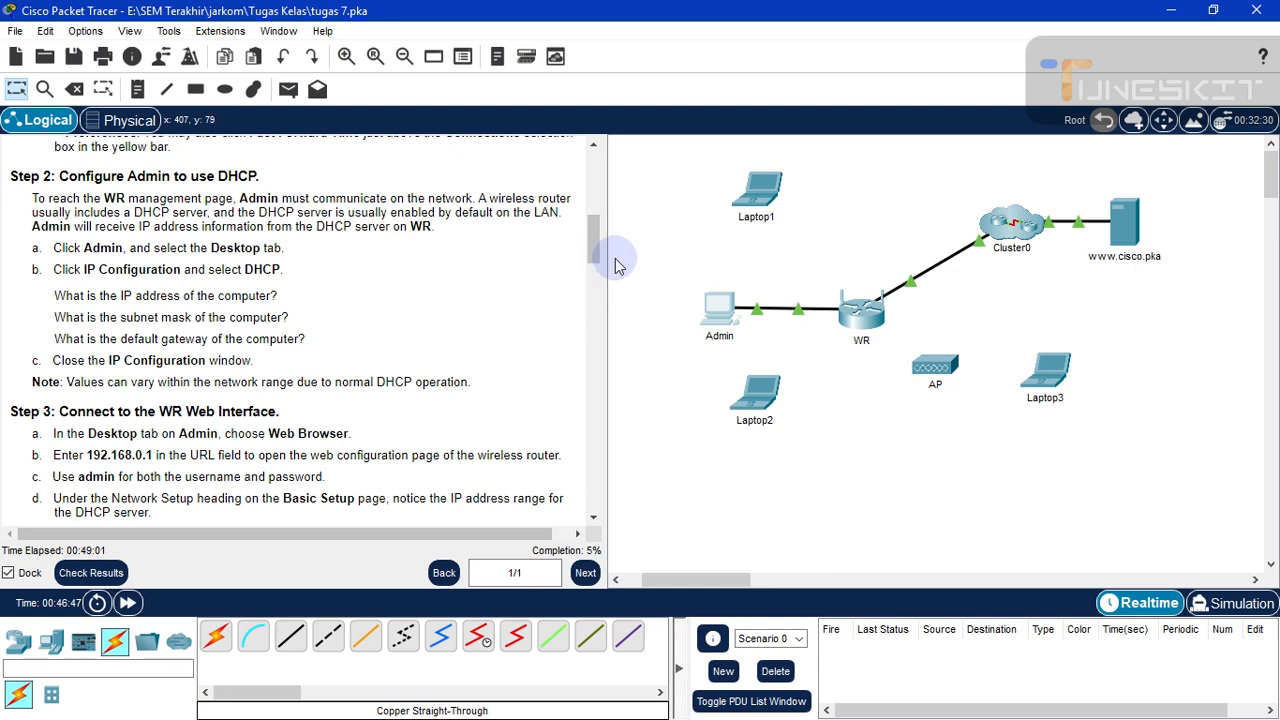
{"action": "left_click_drag", "start_coordinate": [594, 243], "coordinate": [594, 271]}
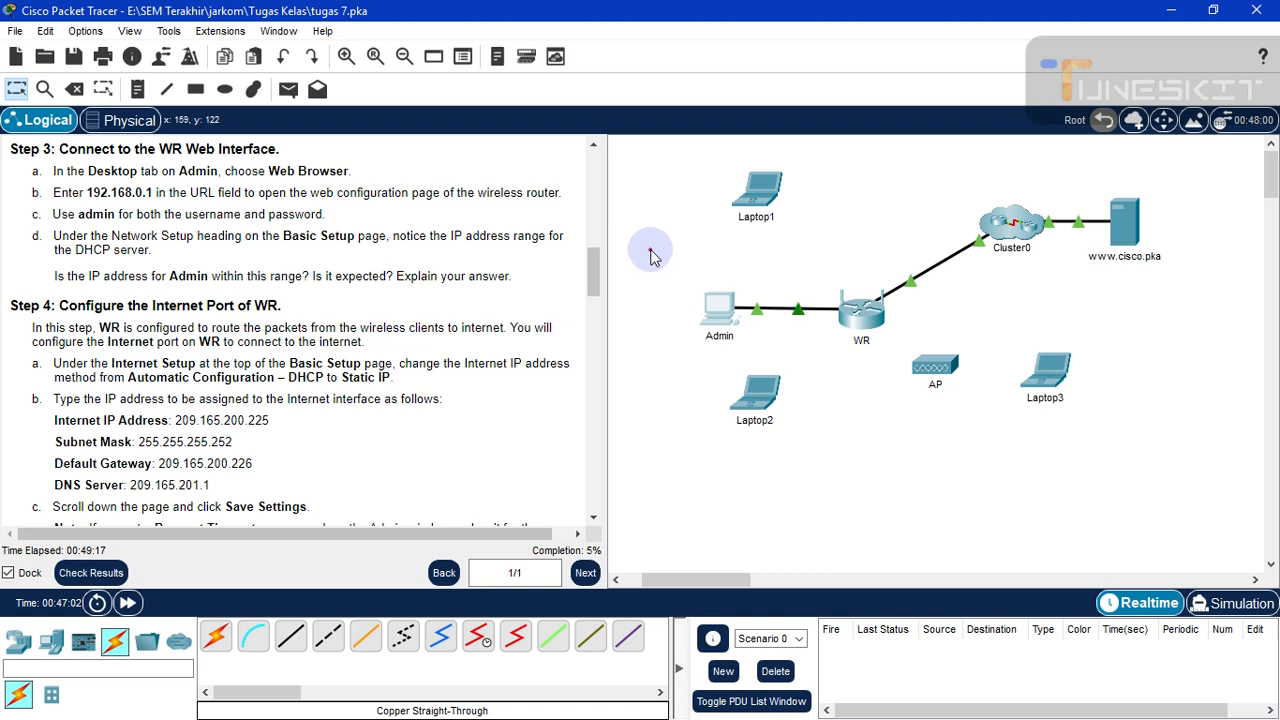
{"action": "left_click", "coordinate": [712, 308]}
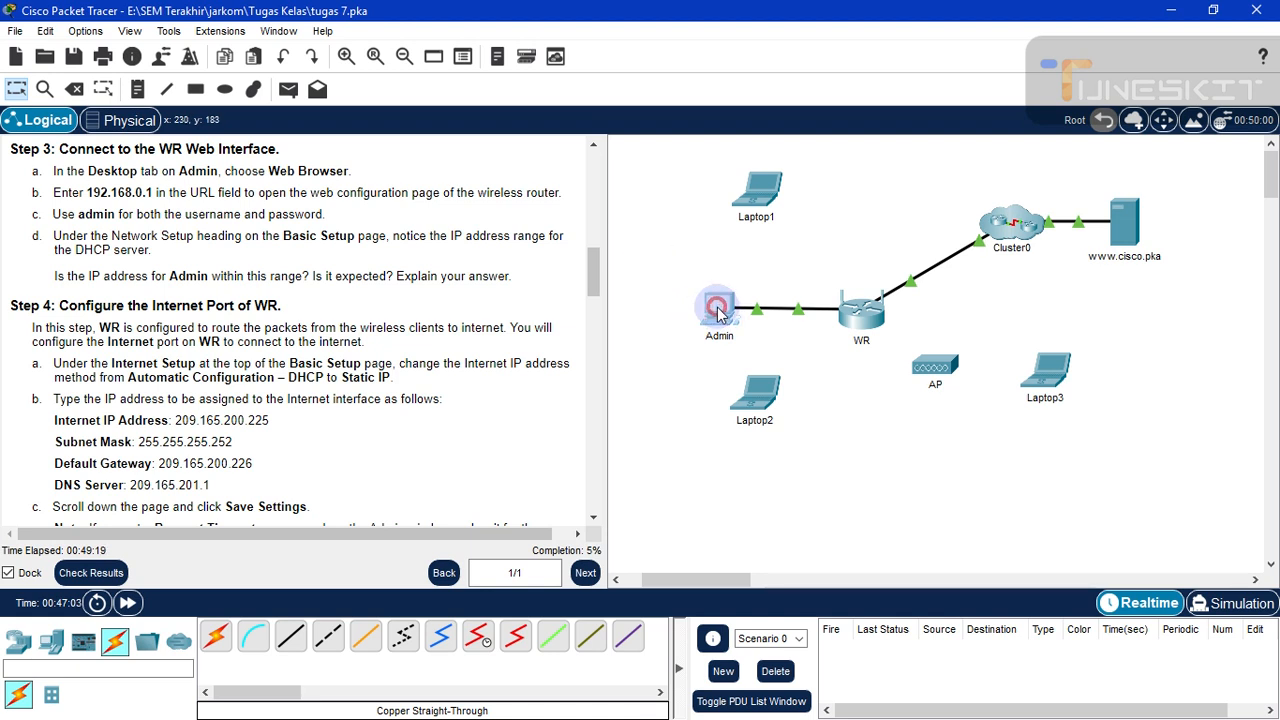
{"action": "left_click", "coordinate": [708, 311]}
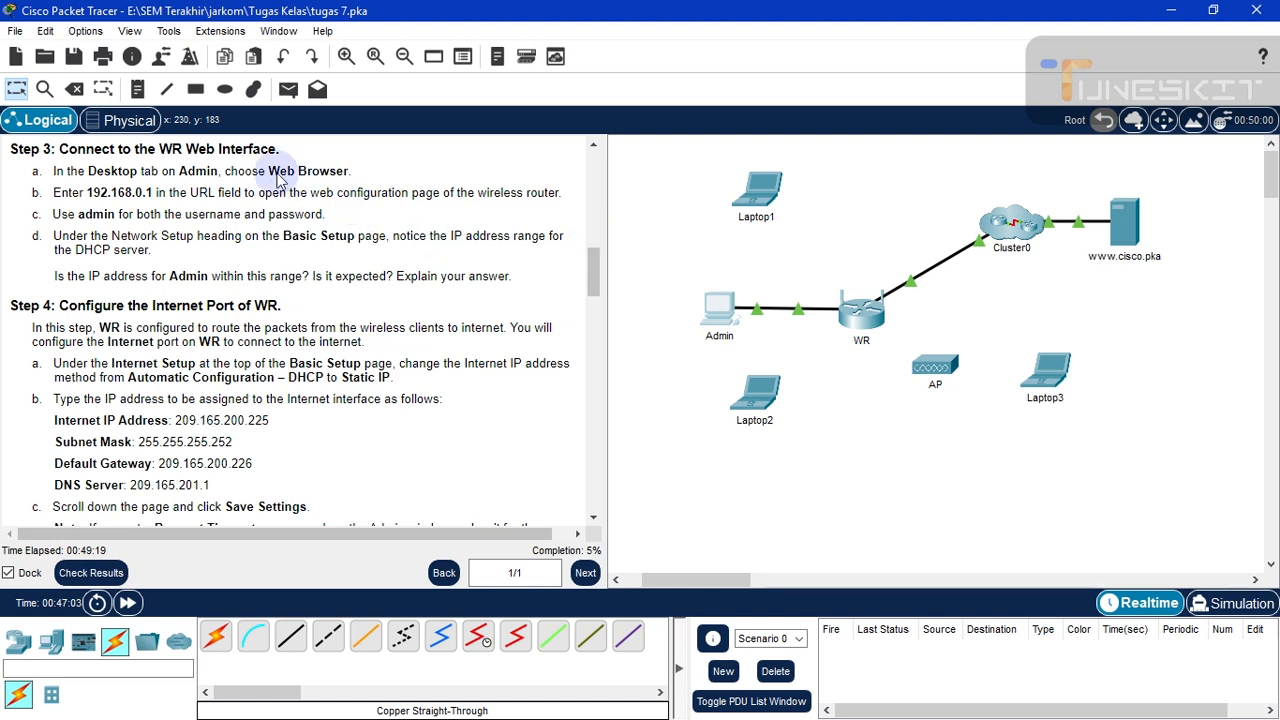
{"action": "left_click", "coordinate": [747, 311]}
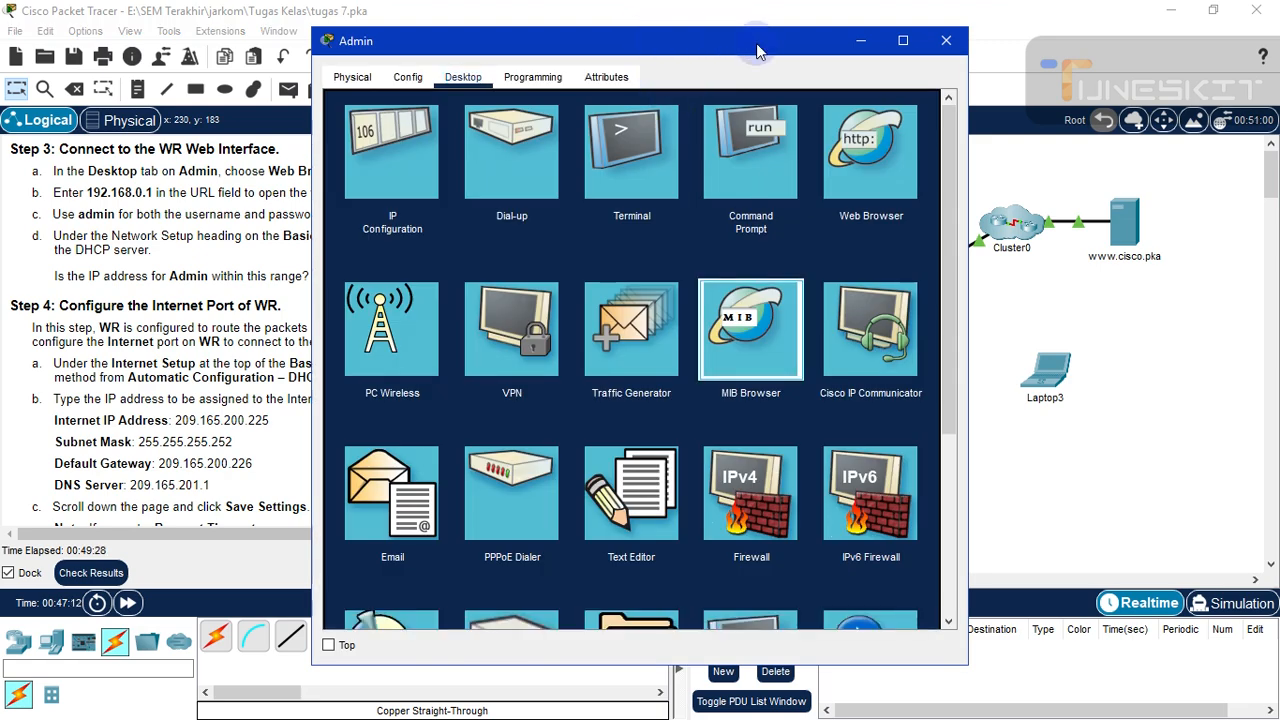
- Close the MIB Browser and move the Admin window off to the right
{"action": "left_click", "coordinate": [730, 48]}
{"action": "left_click_drag", "start_coordinate": [718, 50], "coordinate": [919, 55]}
{"action": "left_click", "coordinate": [1134, 114]}
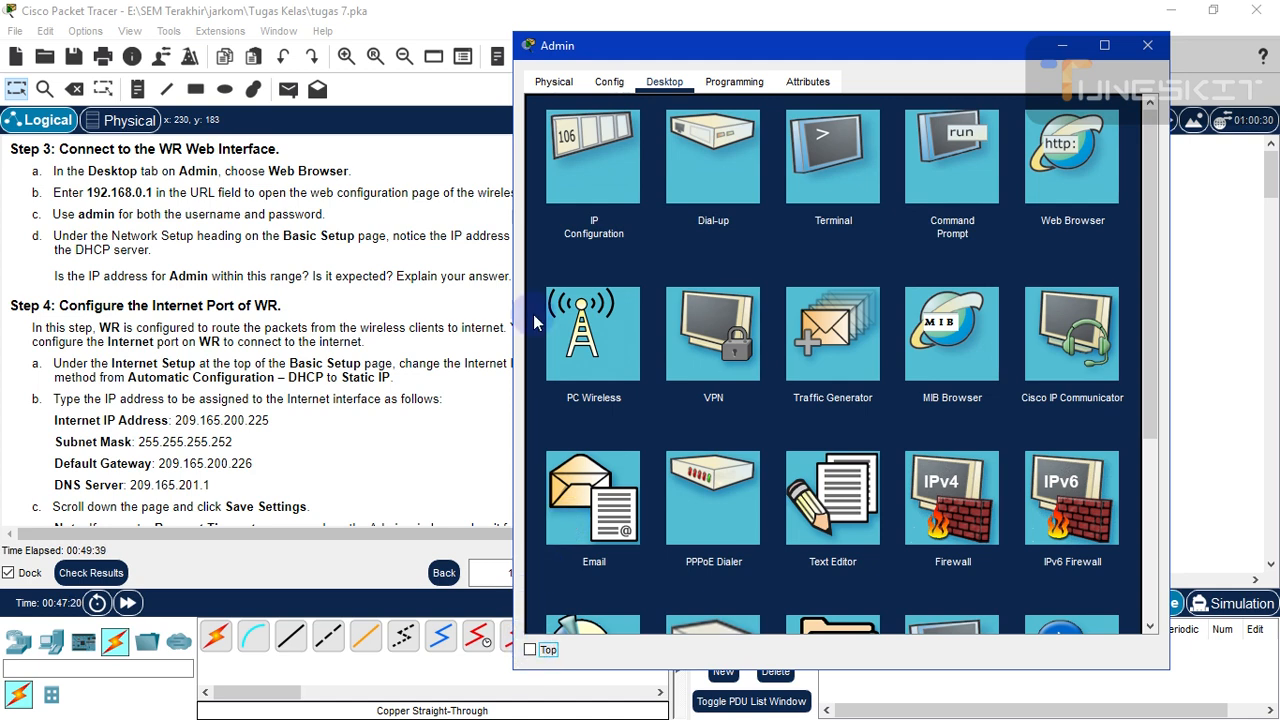
{"action": "left_click", "coordinate": [457, 197]}
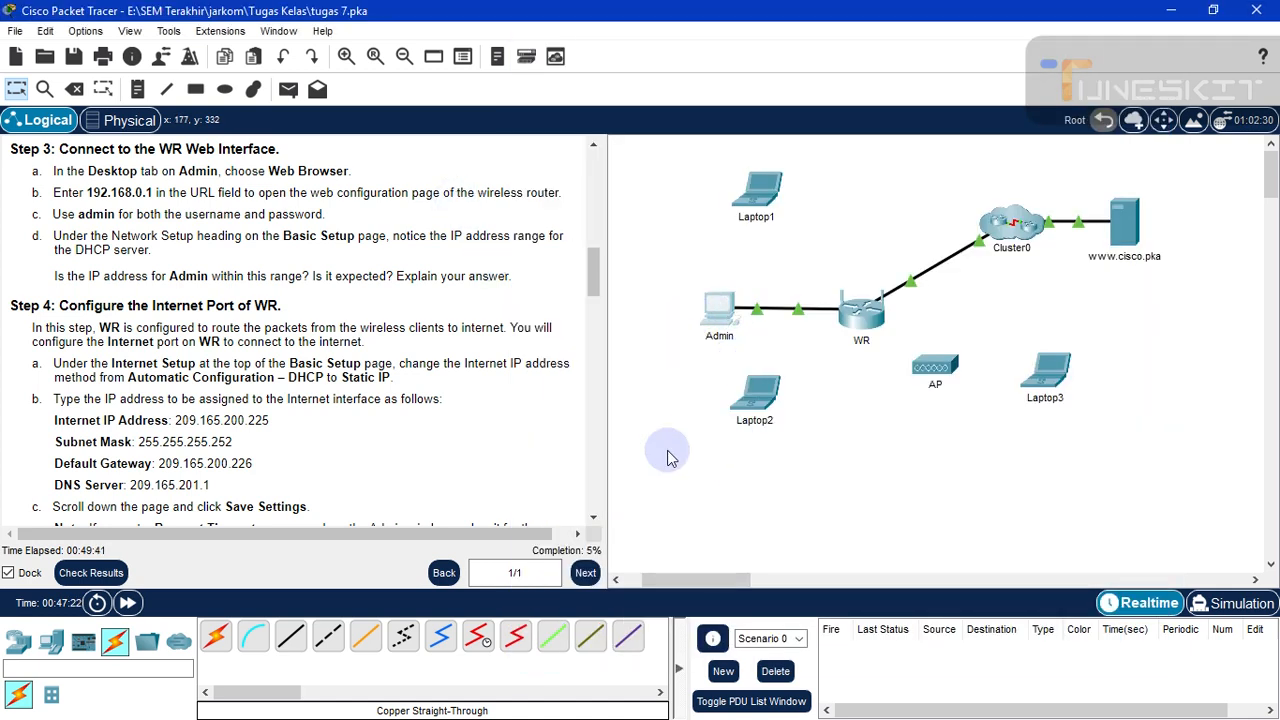
{"action": "left_click", "coordinate": [720, 306]}
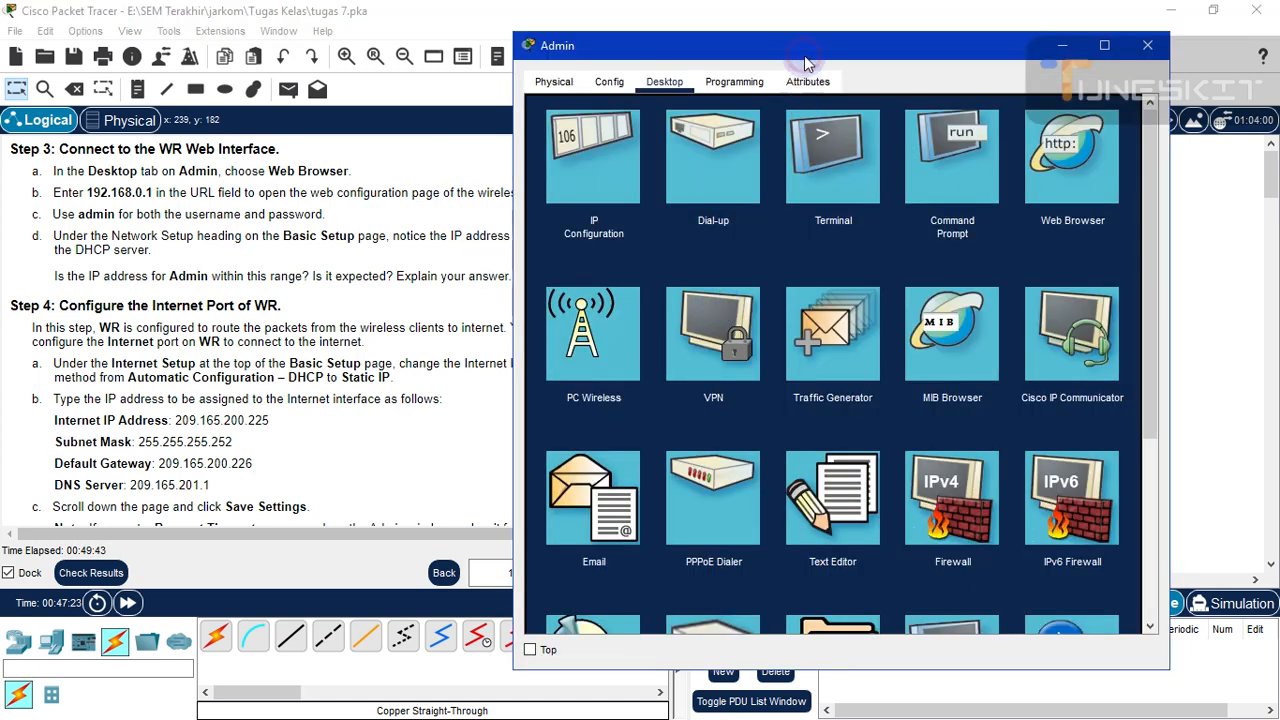
{"action": "left_click_drag", "start_coordinate": [852, 46], "coordinate": [952, 41]}
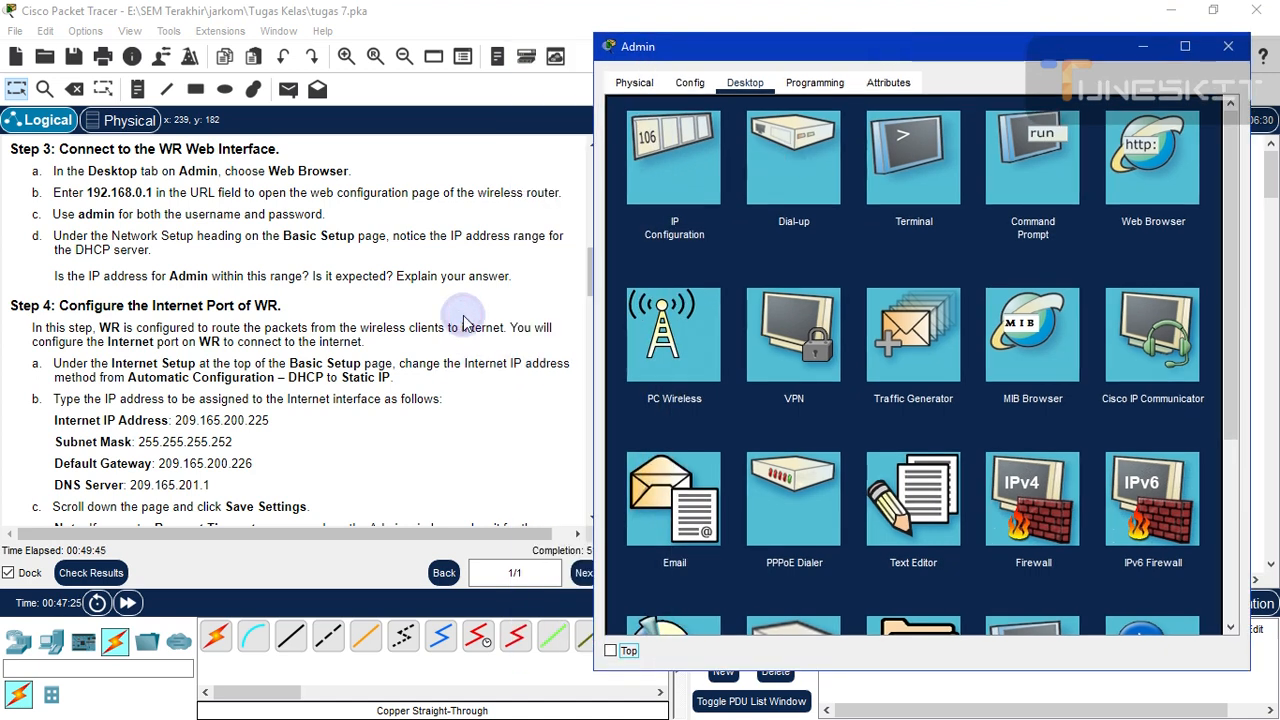
{"action": "left_click", "coordinate": [463, 322]}
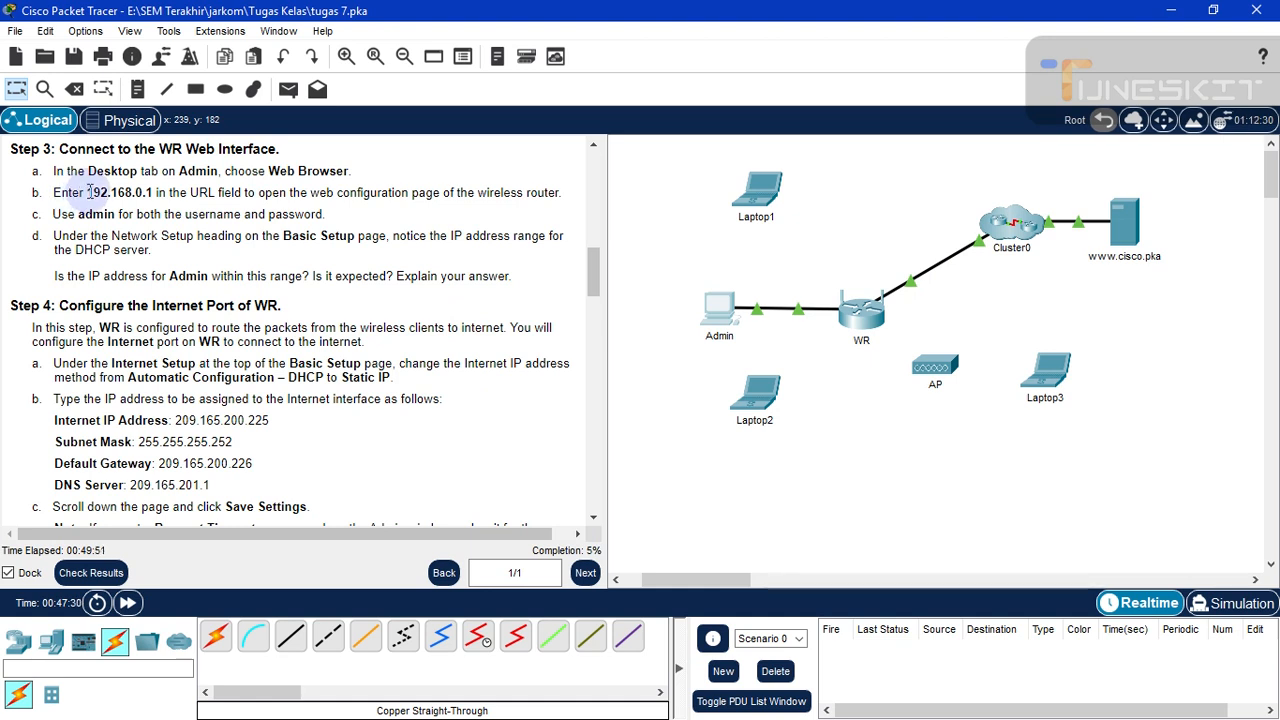
- Copy the router address 192.168.0.1 from the Step 3 instructions and reopen Admin's Desktop
{"action": "left_click_drag", "start_coordinate": [87, 191], "coordinate": [153, 193]}
{"action": "right_click", "coordinate": [136, 190]}
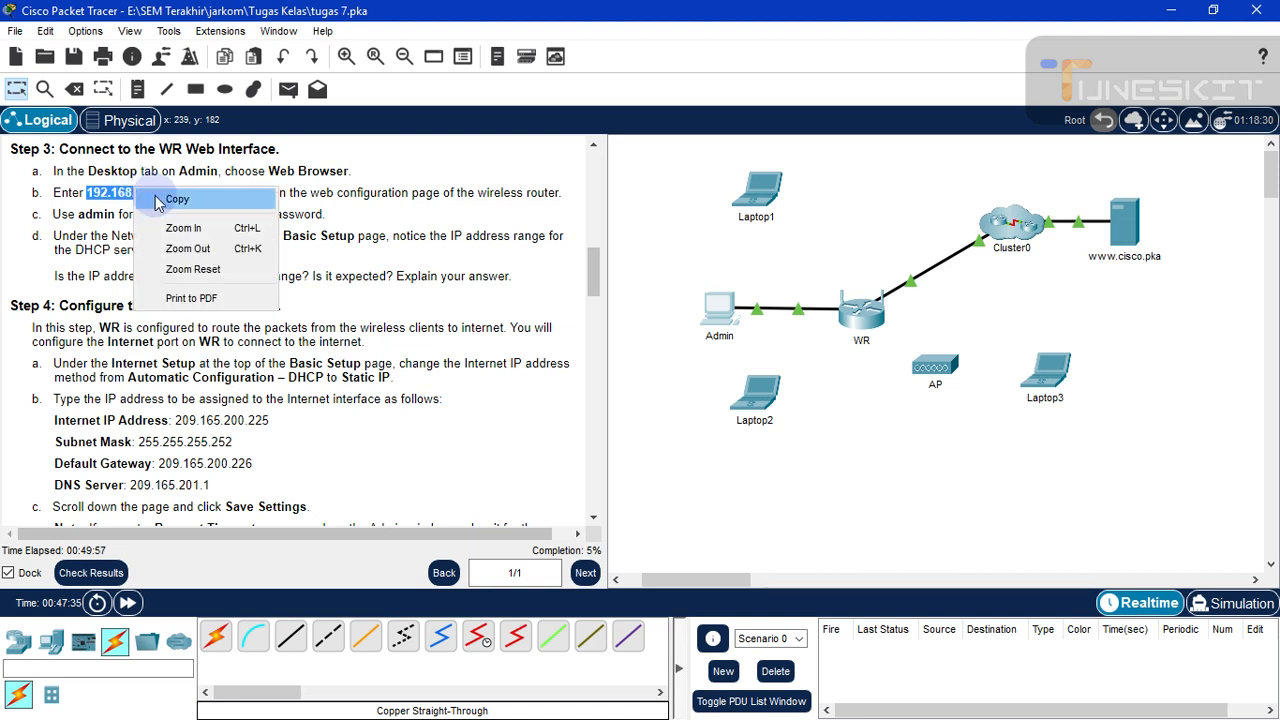
{"action": "left_click", "coordinate": [157, 200]}
{"action": "left_click", "coordinate": [148, 194]}
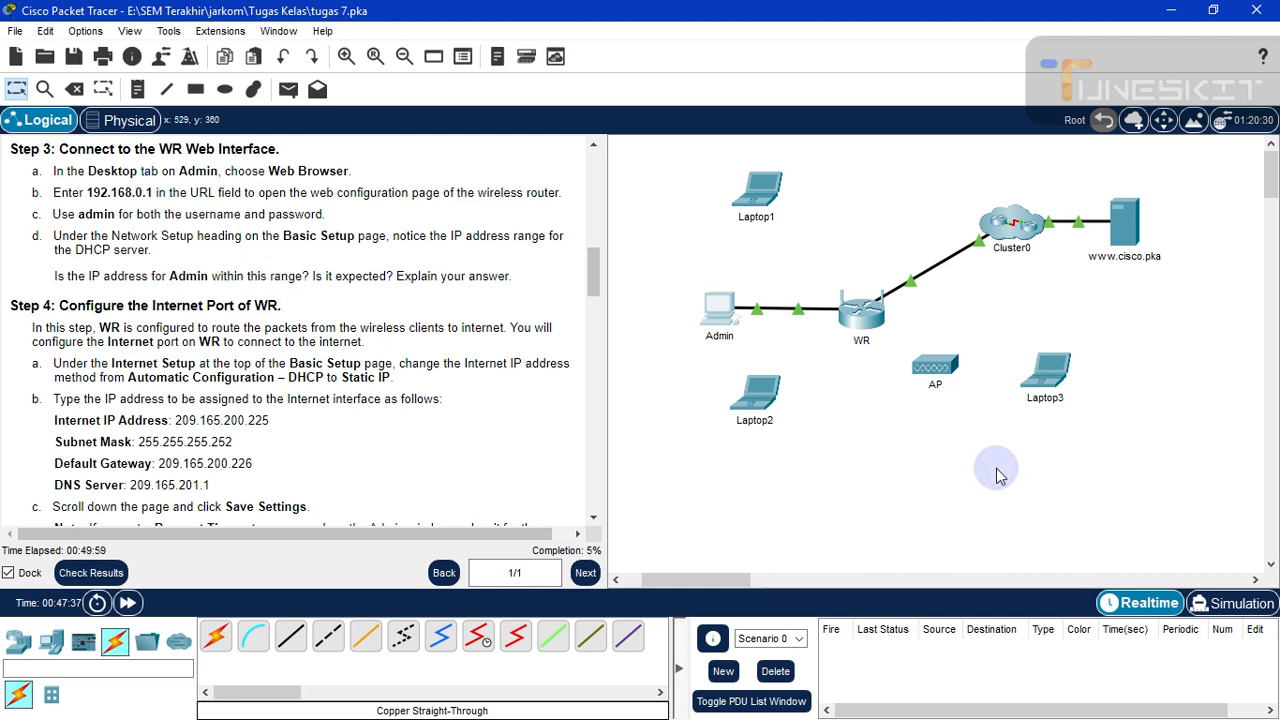
{"action": "left_click", "coordinate": [714, 312]}
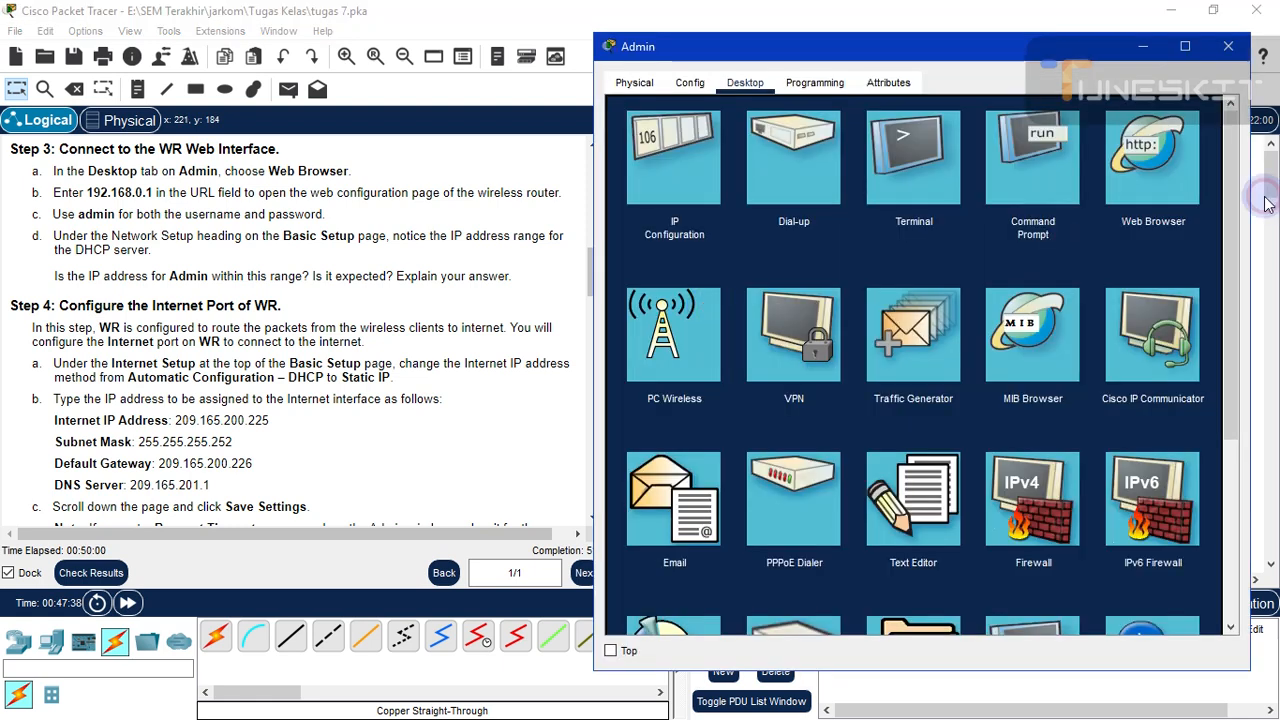
- Launch Admin's Web Browser and enter 192.168.0.1 in the URL field
{"action": "left_click", "coordinate": [1145, 174]}
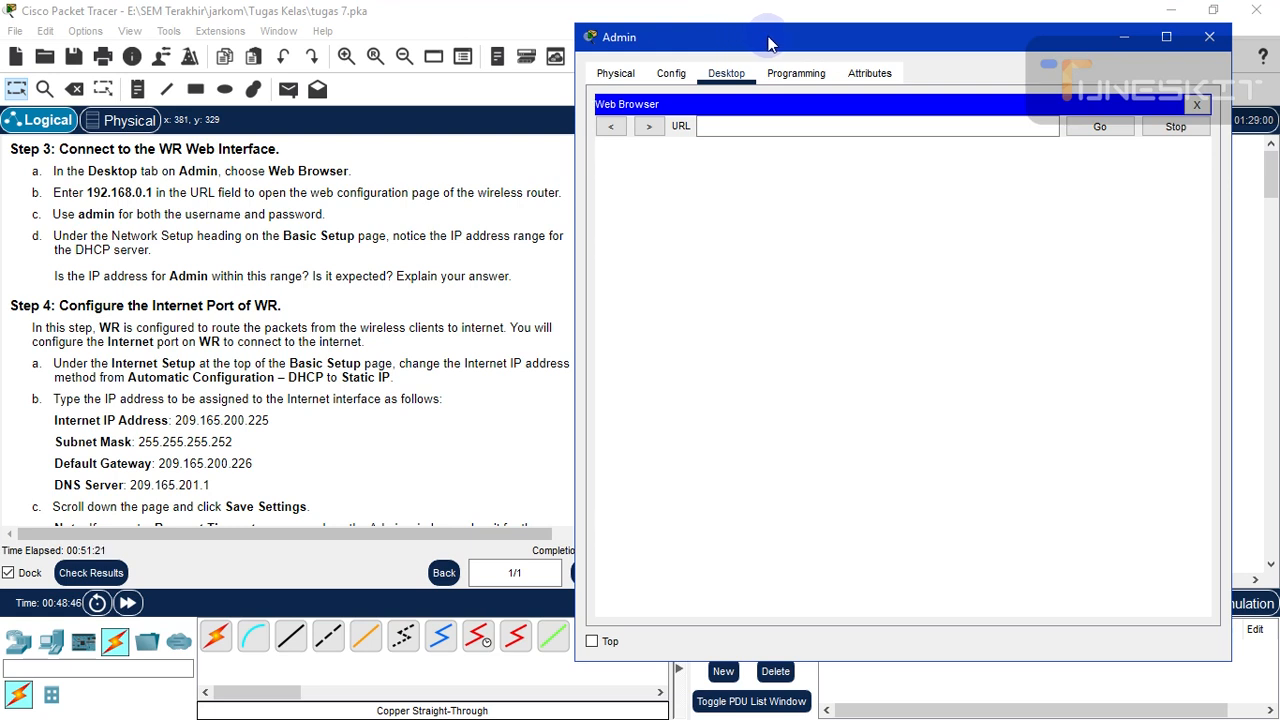
{"action": "left_click_drag", "start_coordinate": [776, 44], "coordinate": [808, 43]}
{"action": "left_click", "coordinate": [774, 124]}
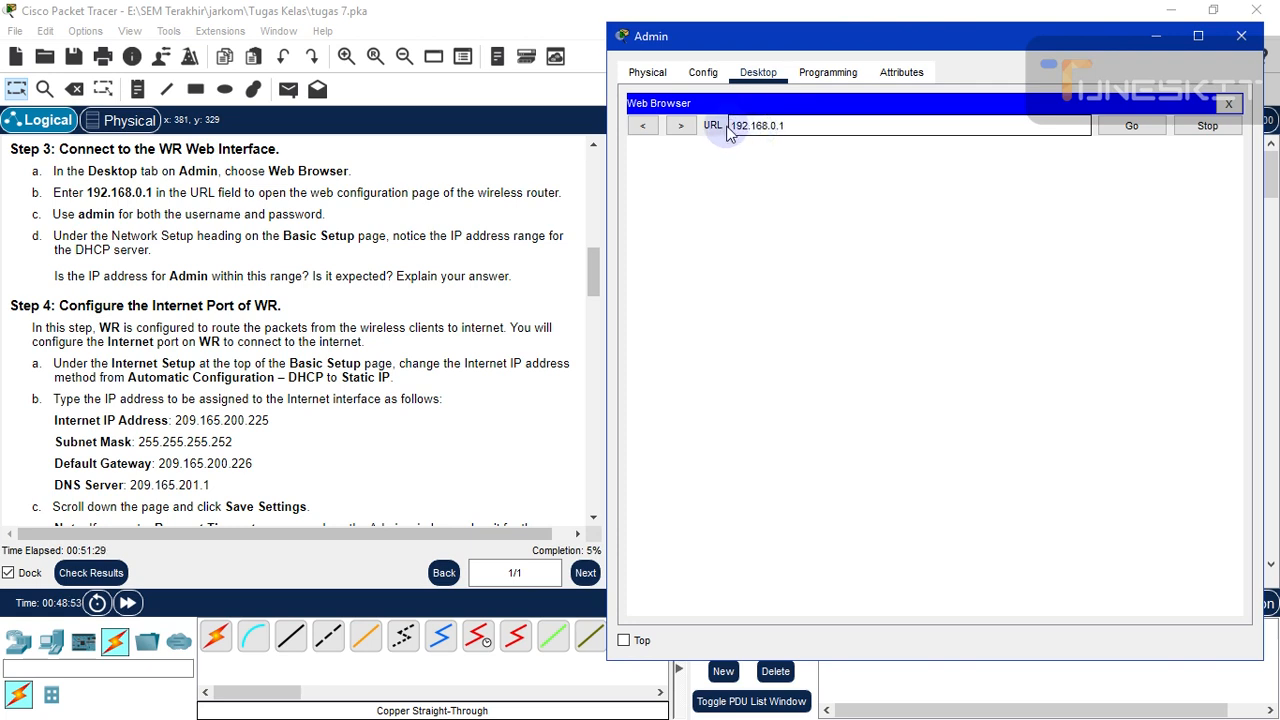
{"action": "left_click", "coordinate": [1122, 130]}
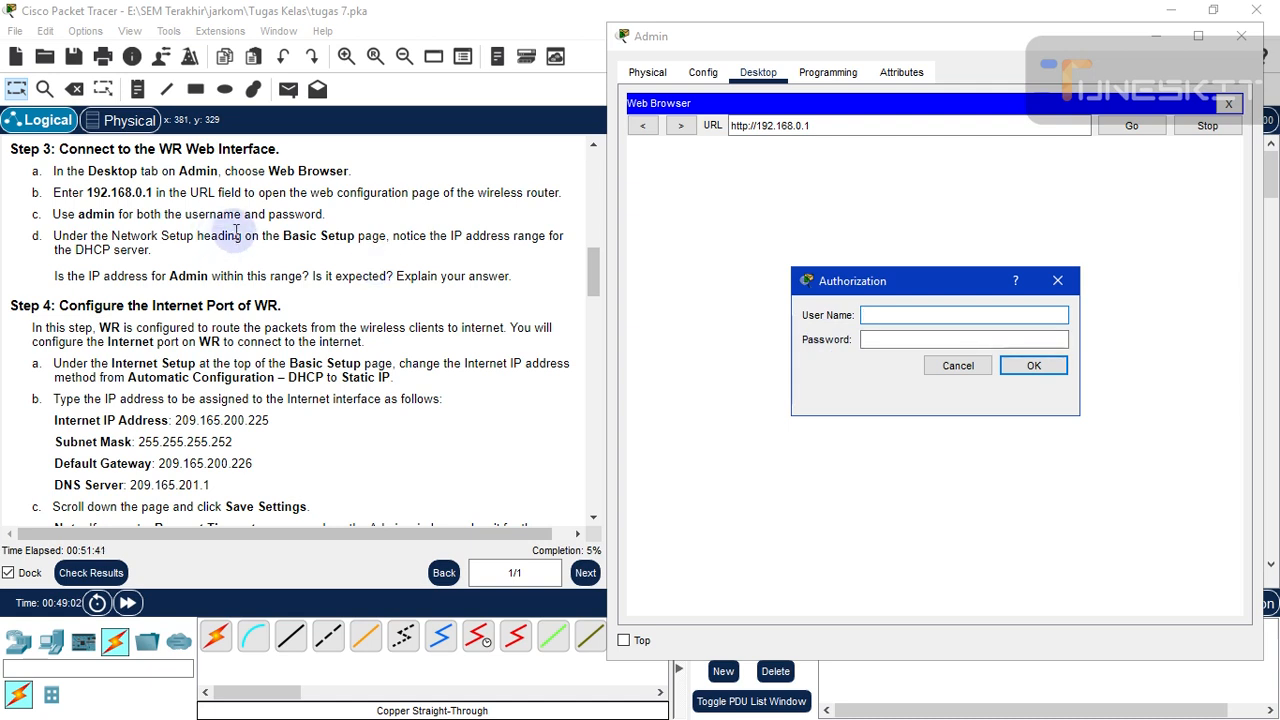
{"action": "left_click", "coordinate": [920, 315]}
{"action": "type", "text": "admin"}
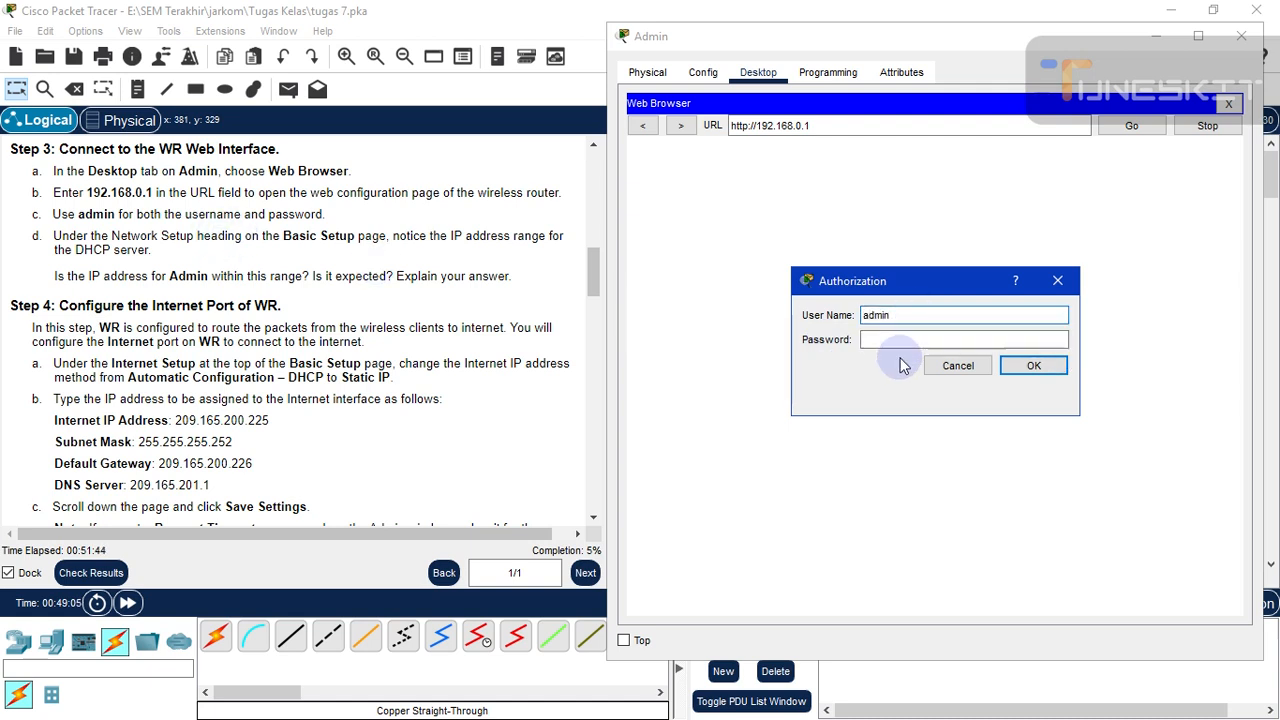
{"action": "left_click", "coordinate": [888, 342]}
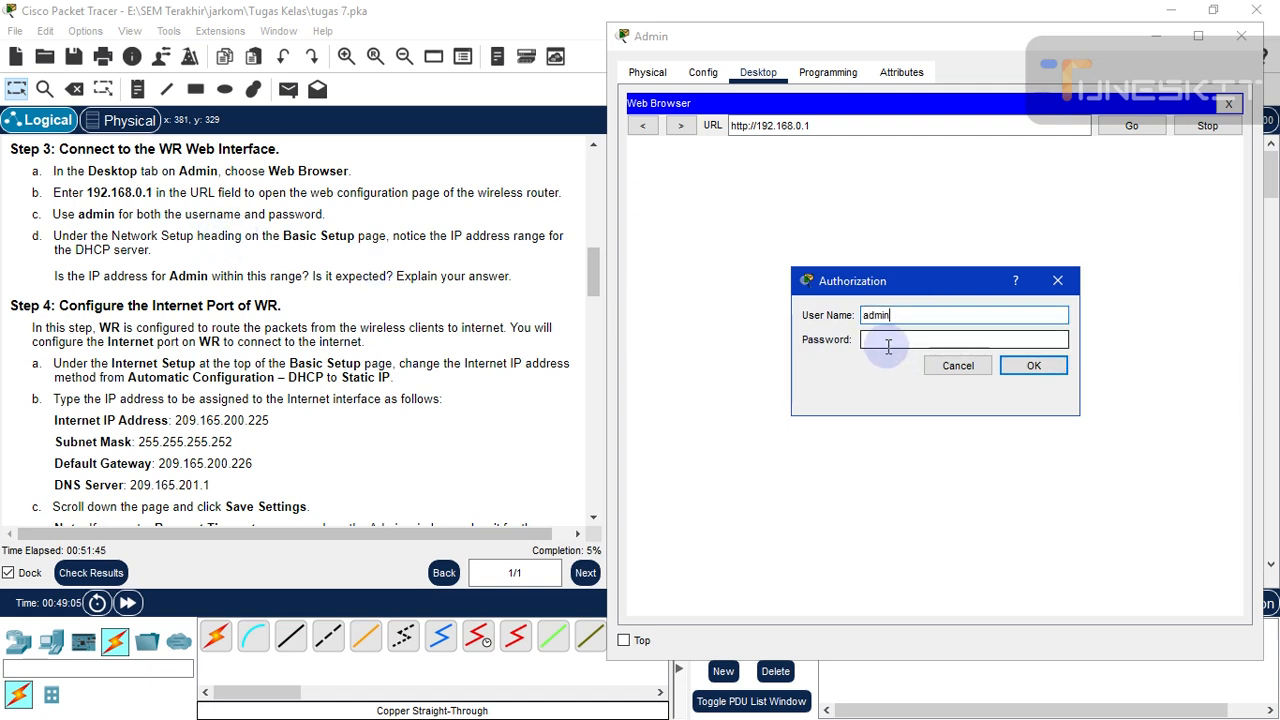
{"action": "type", "text": "ad"}
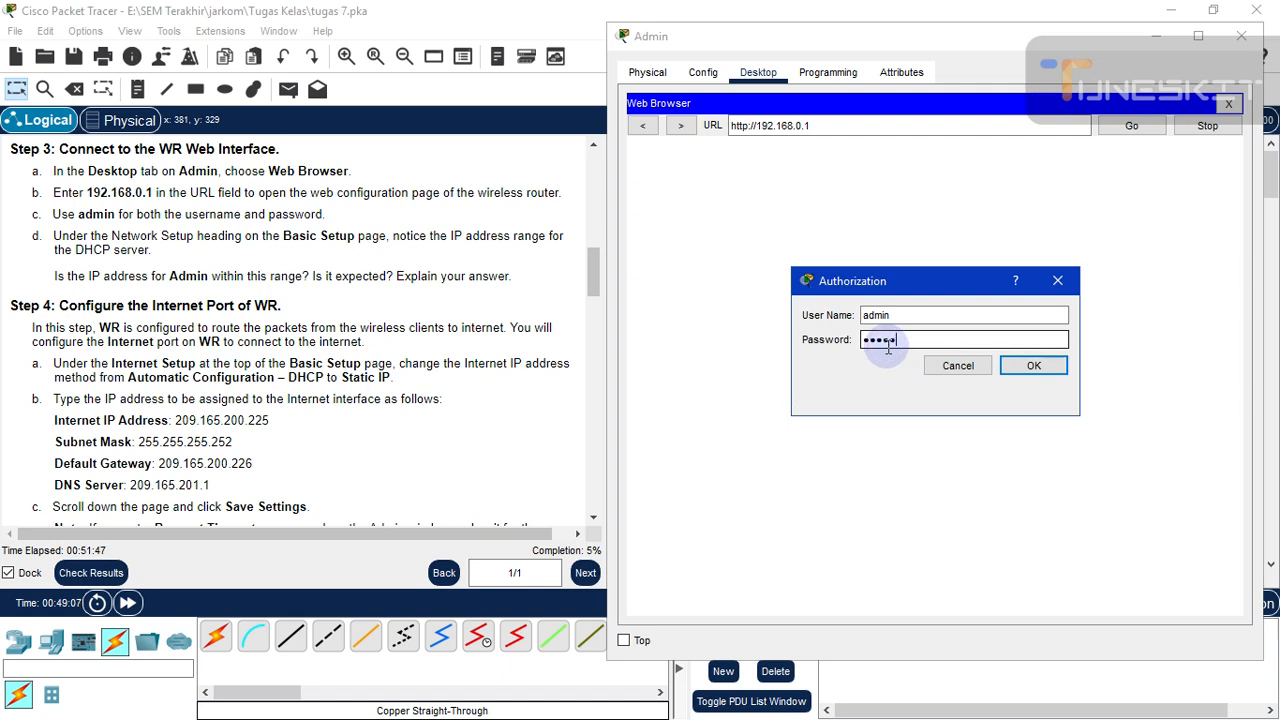
{"action": "type", "text": "min"}
{"action": "left_click", "coordinate": [1034, 368]}
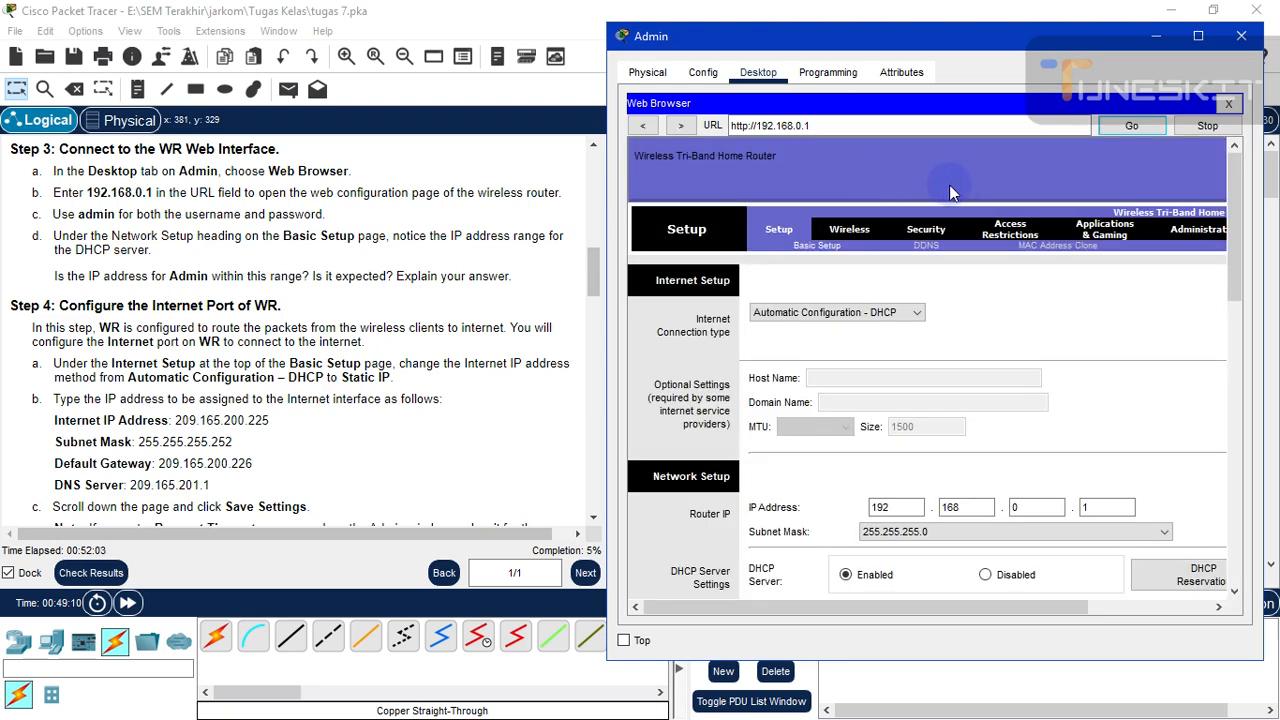
- Tick Top to keep the Admin window on top, then scroll the instructions to Step 4
{"action": "left_click_drag", "start_coordinate": [1236, 232], "coordinate": [1216, 205]}
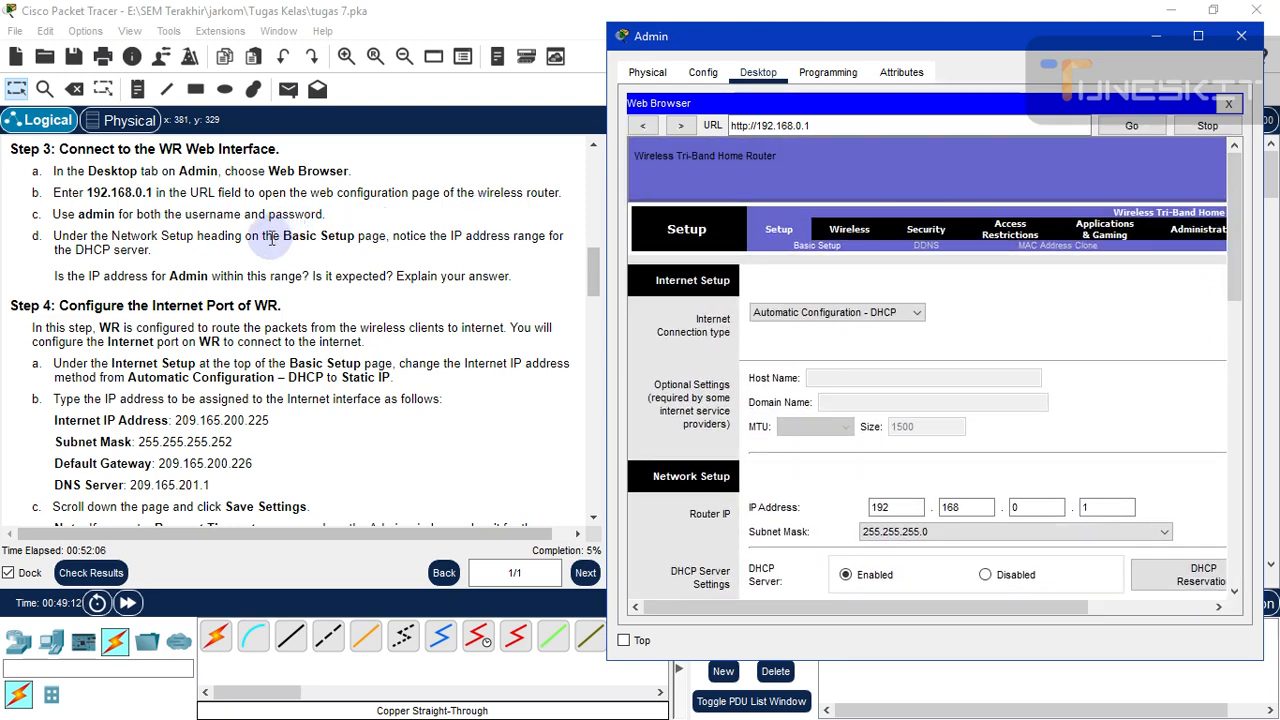
{"action": "left_click", "coordinate": [621, 643]}
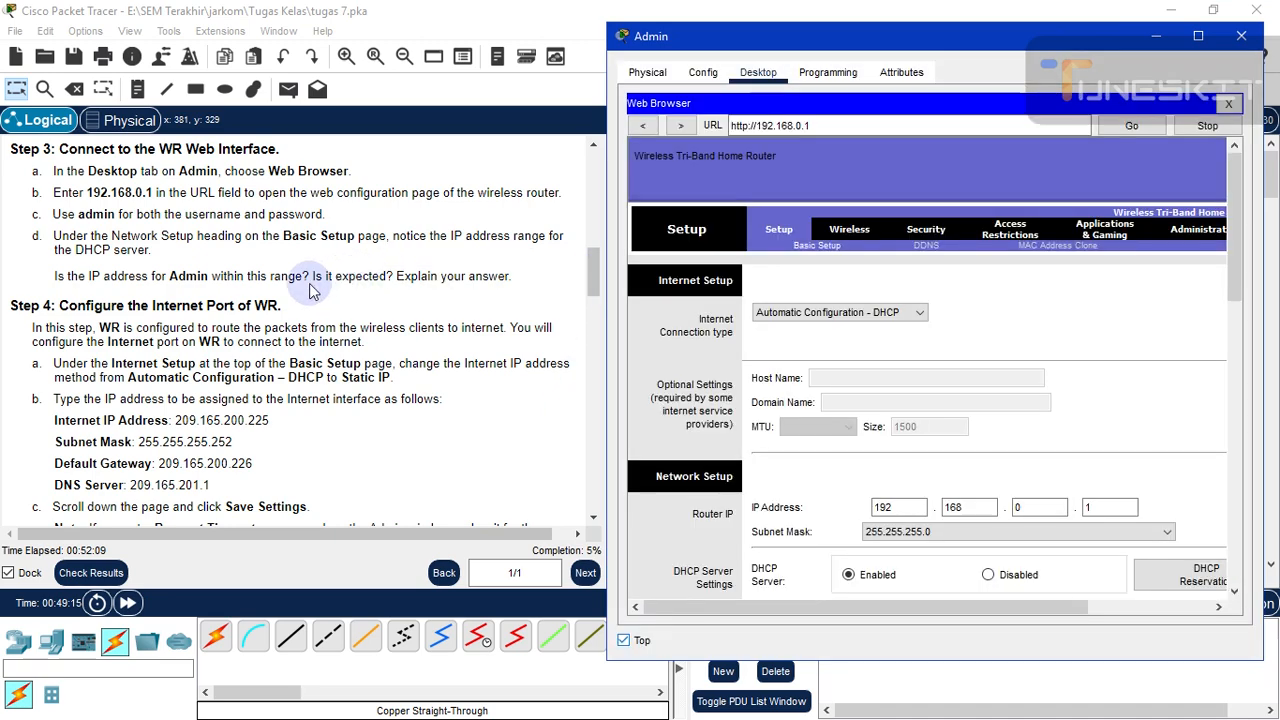
{"action": "left_click", "coordinate": [589, 289]}
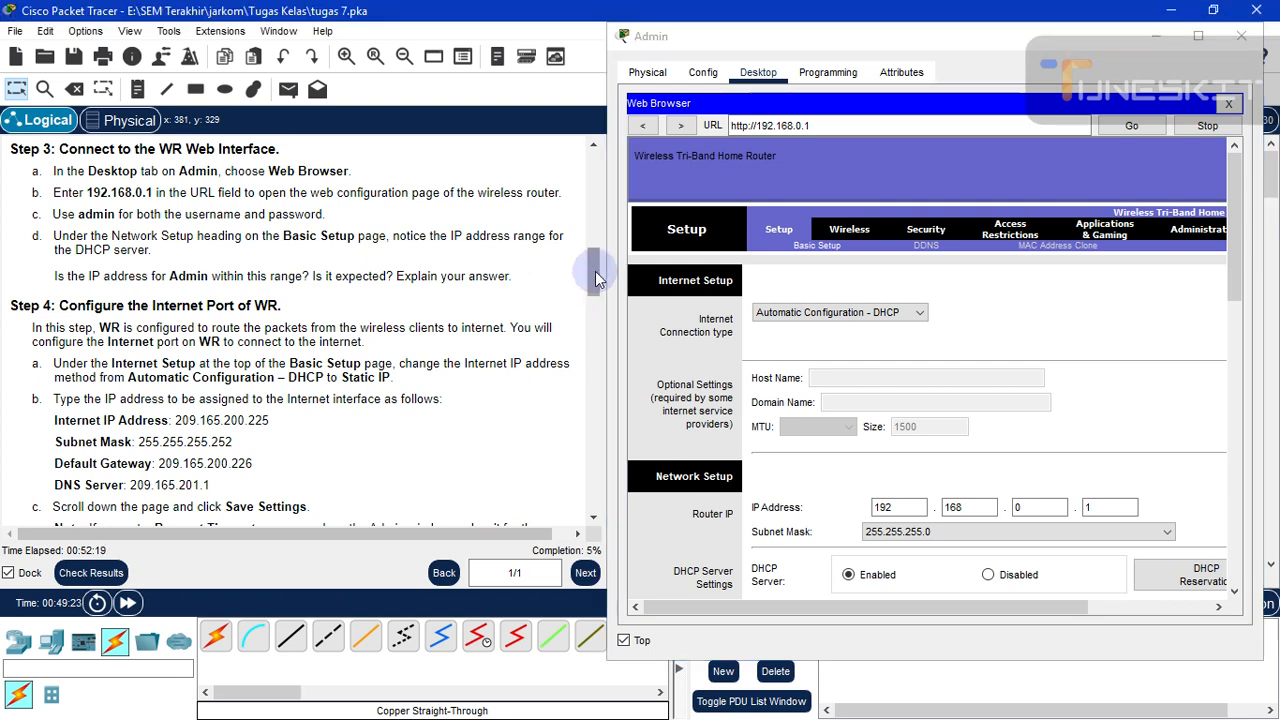
{"action": "scroll", "coordinate": [434, 297], "scroll_direction": "down", "scroll_amount": 5}
{"action": "scroll", "coordinate": [400, 300], "scroll_direction": "up", "scroll_amount": 4}
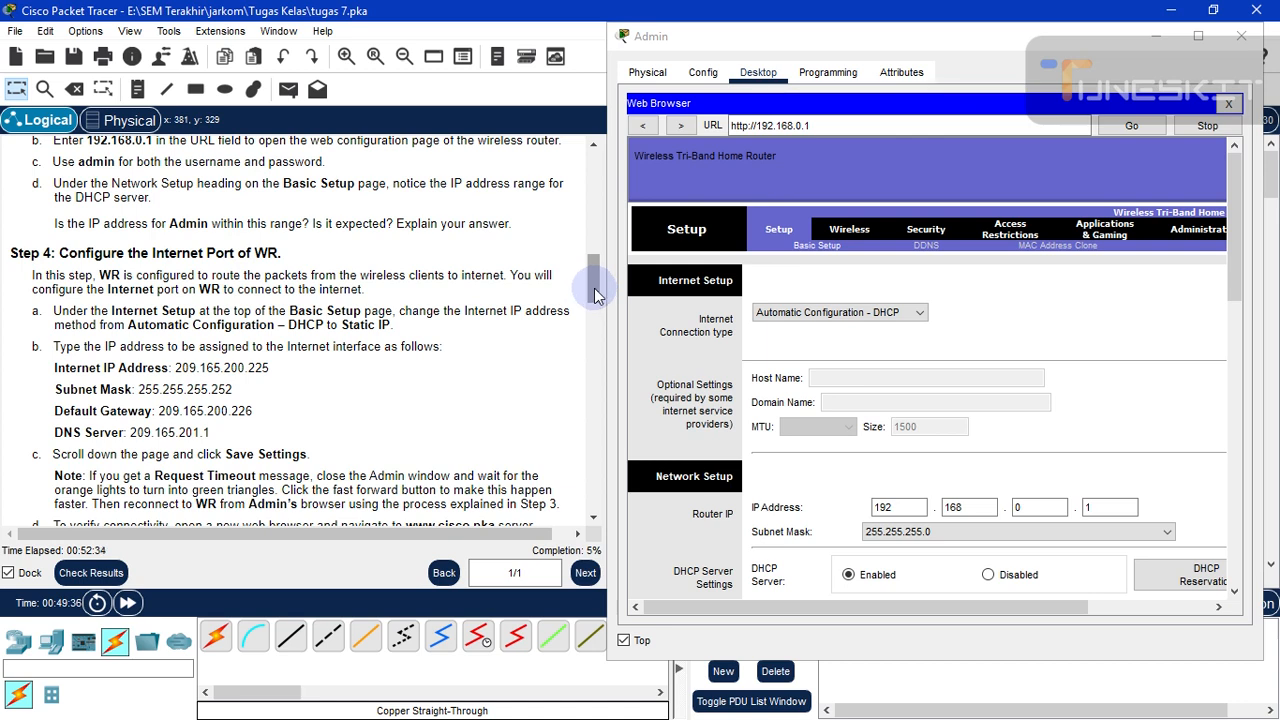
{"action": "left_click_drag", "start_coordinate": [593, 295], "coordinate": [594, 296]}
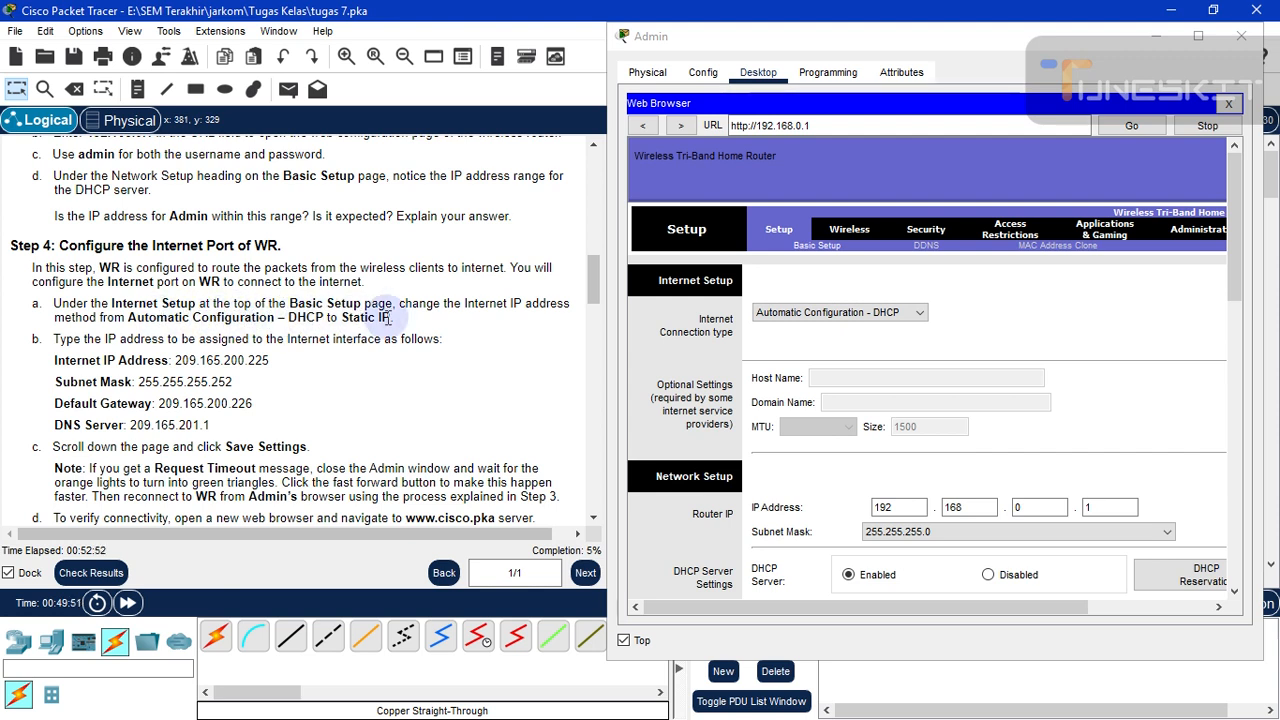
- Set WR's Internet Connection Type to Static IP
{"action": "left_click", "coordinate": [805, 315]}
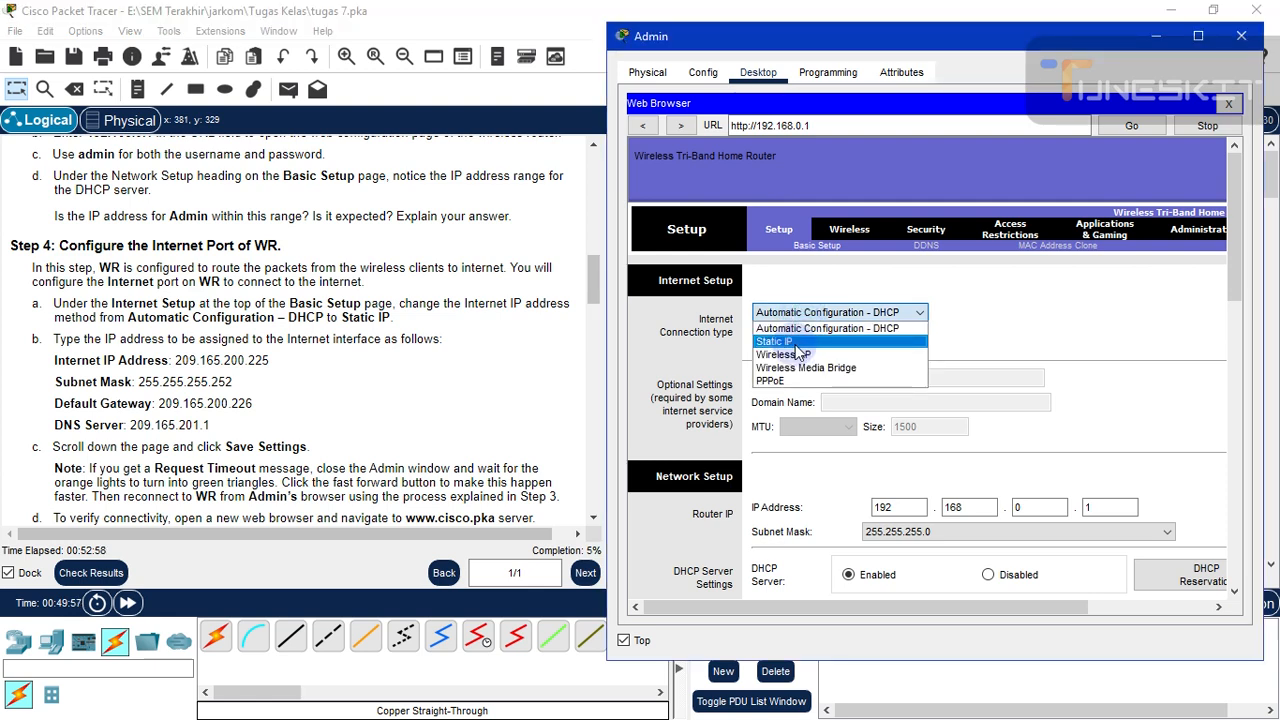
{"action": "left_click", "coordinate": [792, 342]}
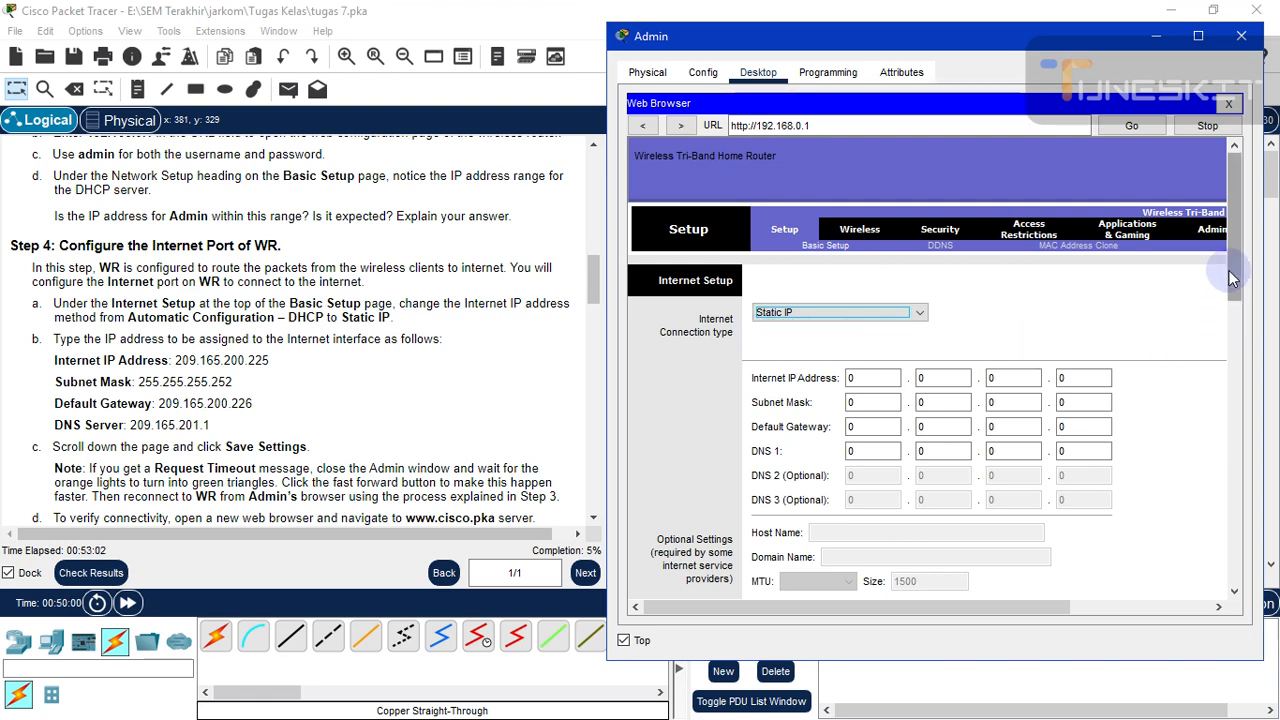
{"action": "left_click_drag", "start_coordinate": [1236, 270], "coordinate": [1237, 306]}
- Enter IP 209.165.200.225, mask 255.255.255.252, gateway 209.165.200.226 and DNS 209.165.201.1
{"action": "left_click", "coordinate": [864, 274]}
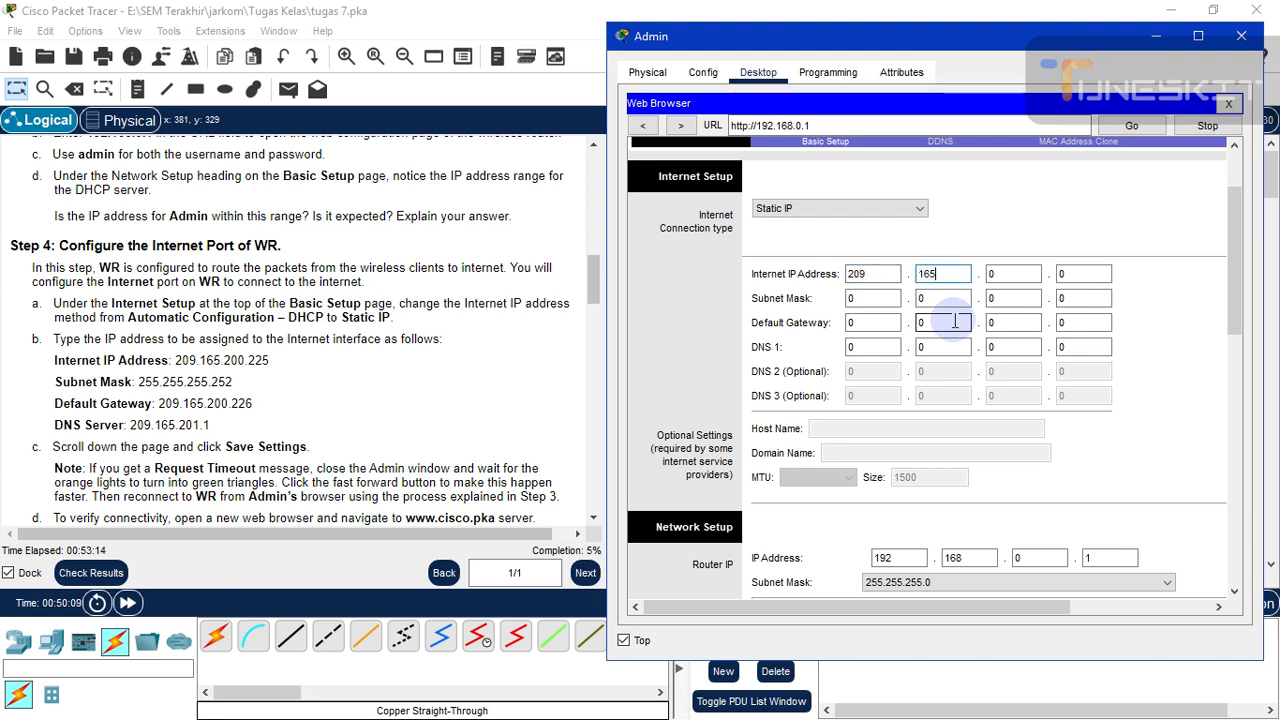
{"action": "type", "text": "252"}
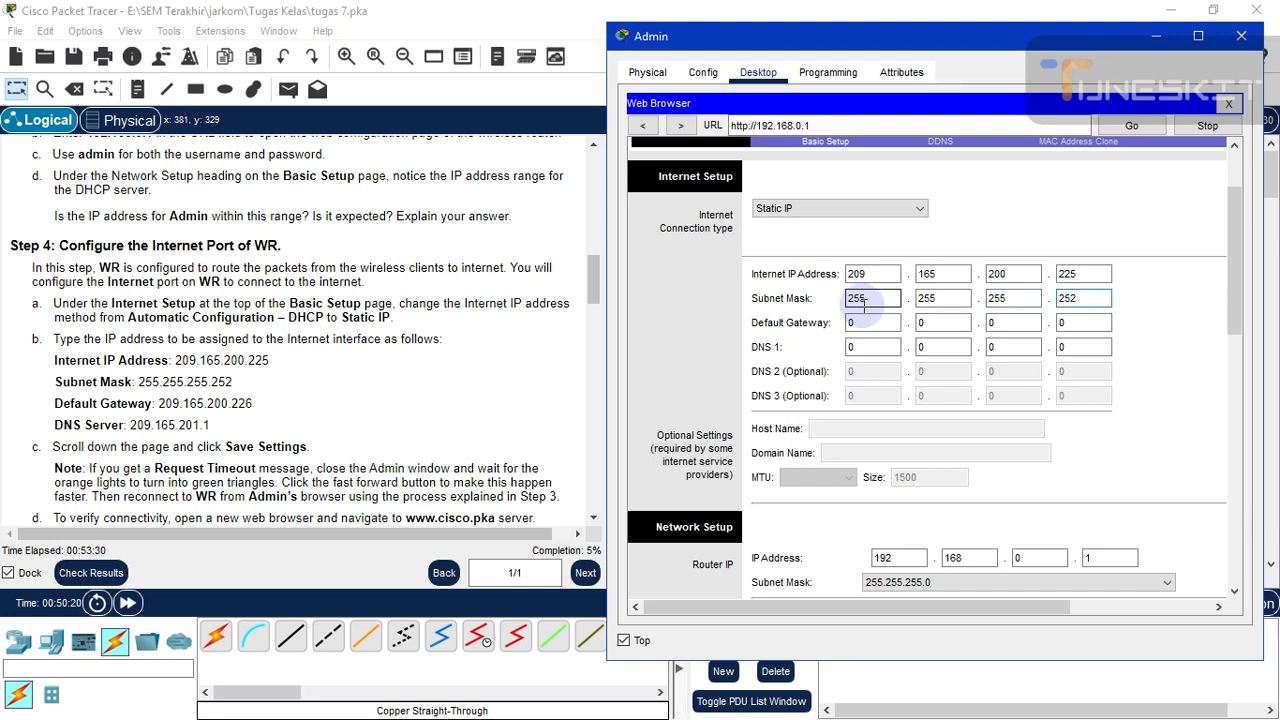
{"action": "left_click", "coordinate": [866, 322]}
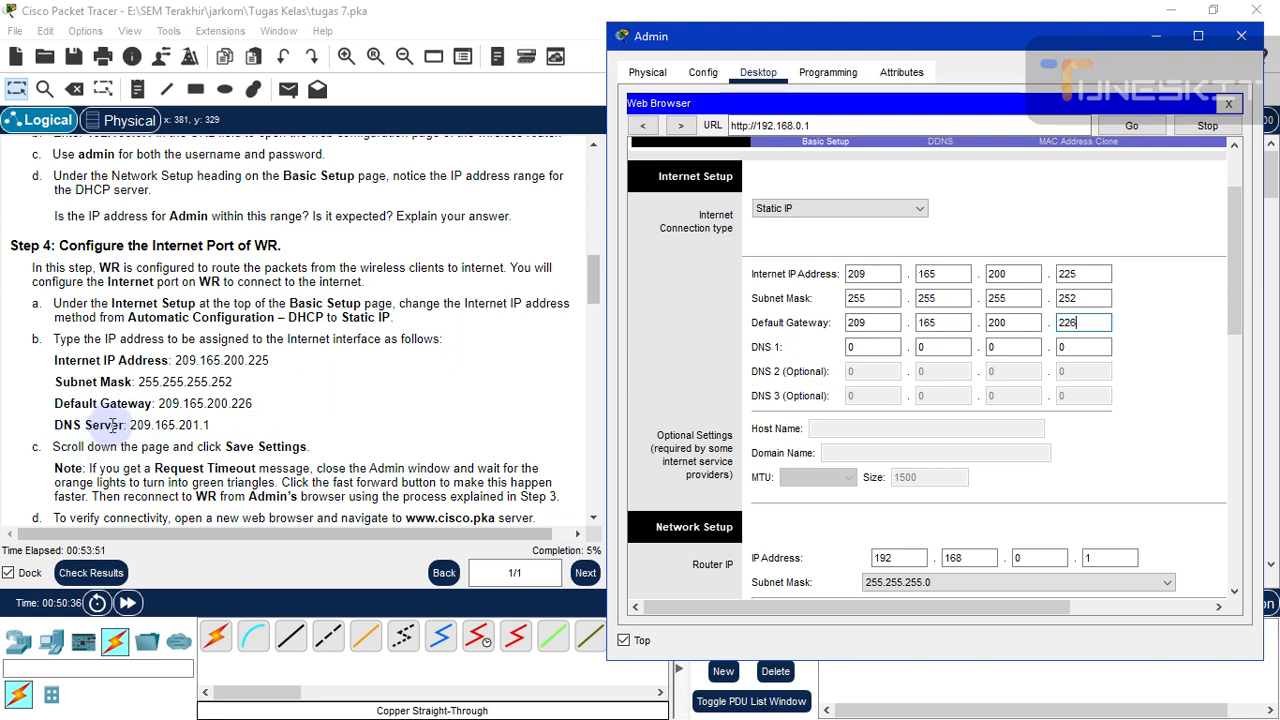
{"action": "left_click", "coordinate": [855, 348]}
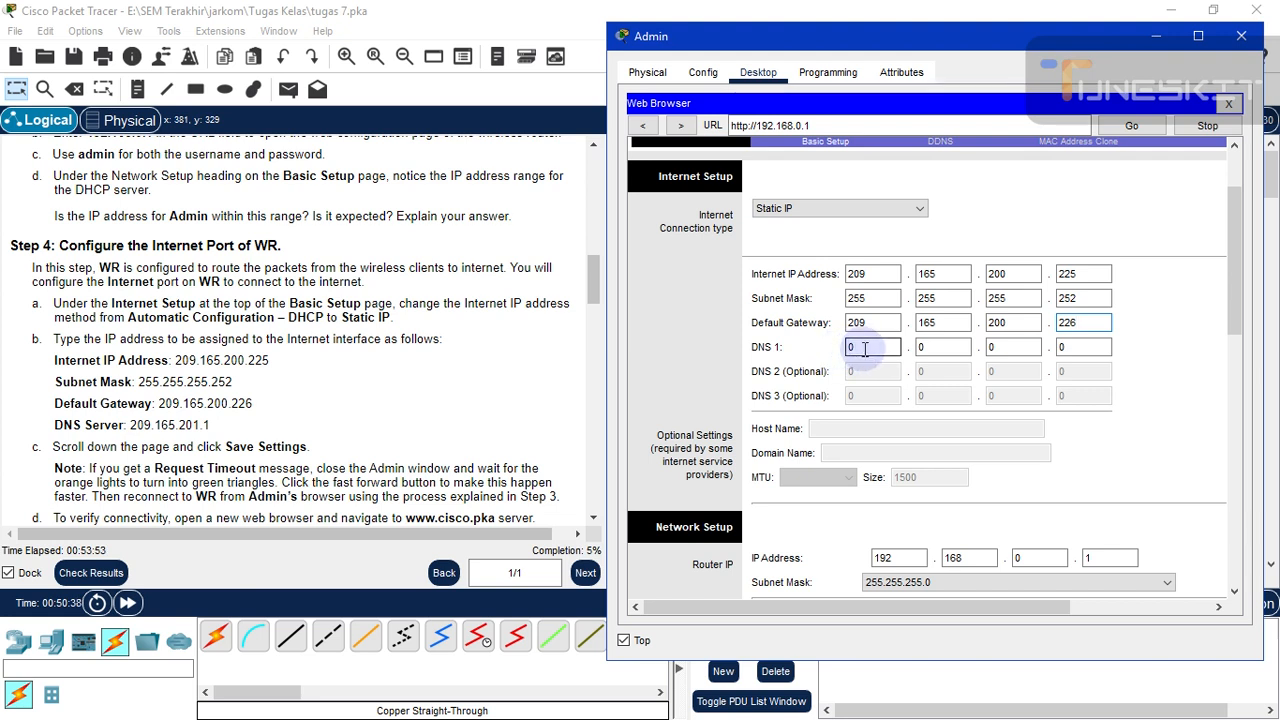
{"action": "left_click", "coordinate": [862, 347]}
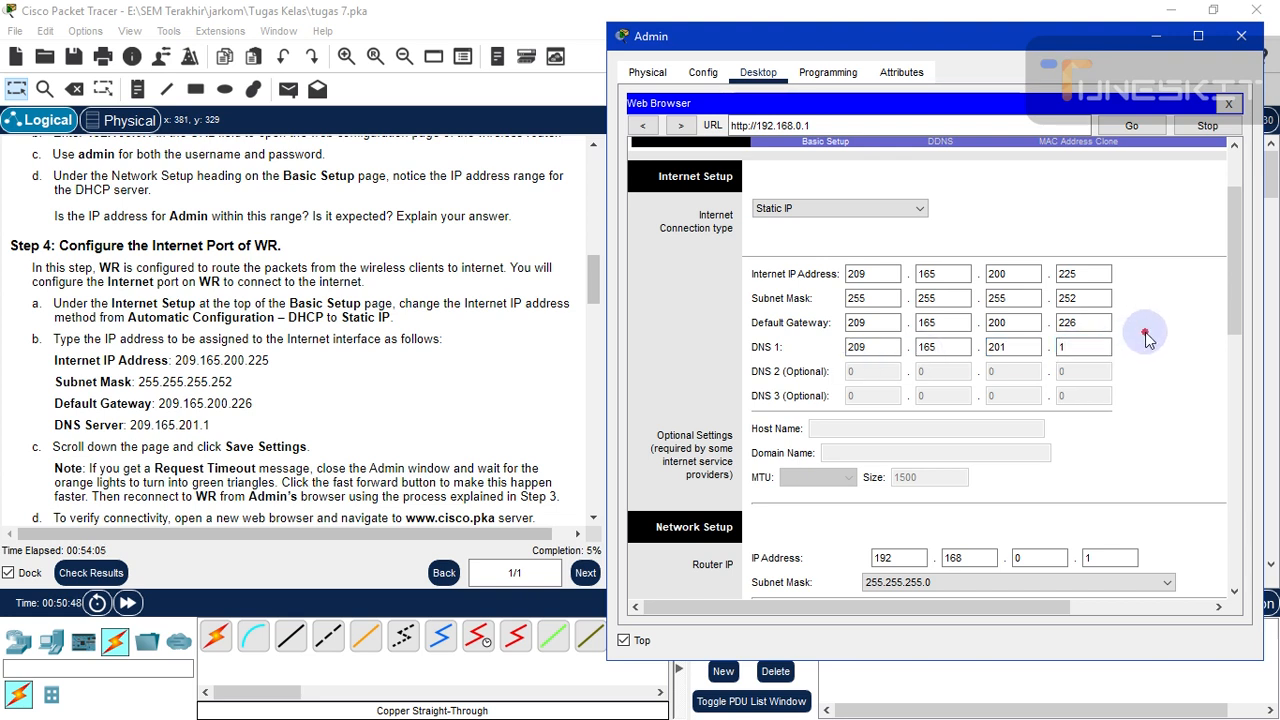
{"action": "left_click", "coordinate": [913, 291]}
{"action": "left_click", "coordinate": [1005, 274]}
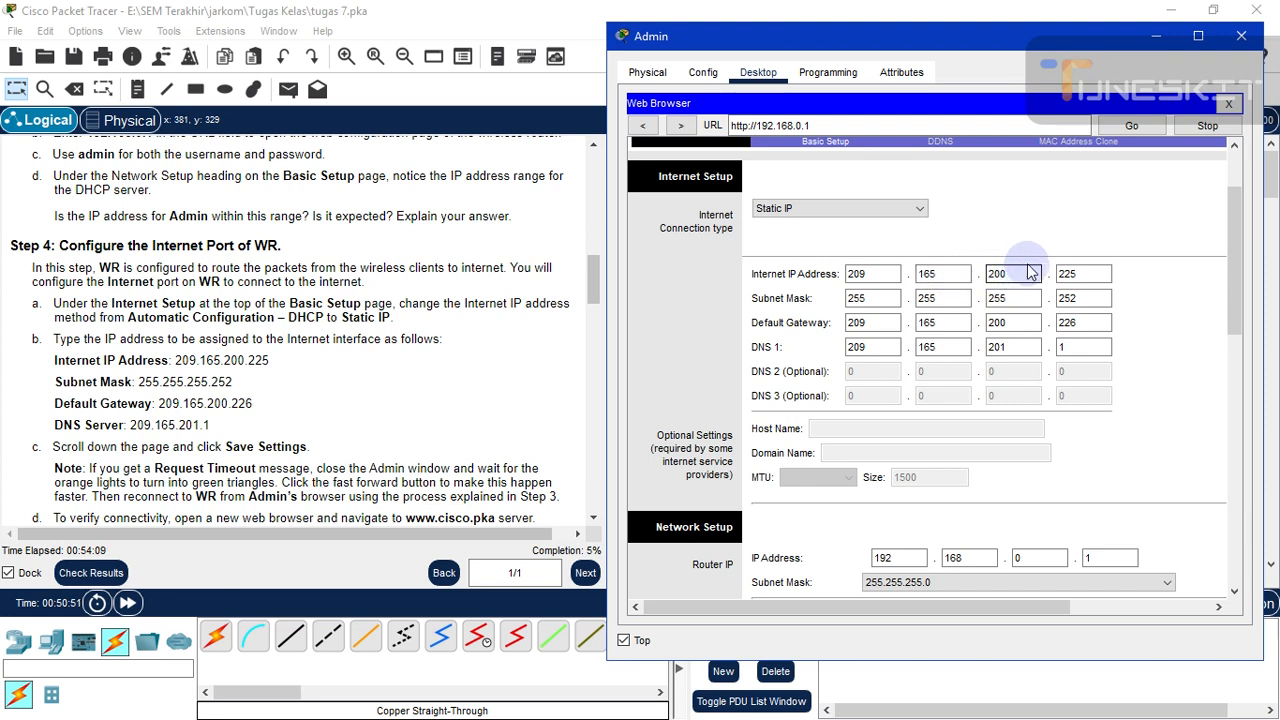
{"action": "left_click", "coordinate": [1078, 268]}
{"action": "left_click", "coordinate": [1236, 314]}
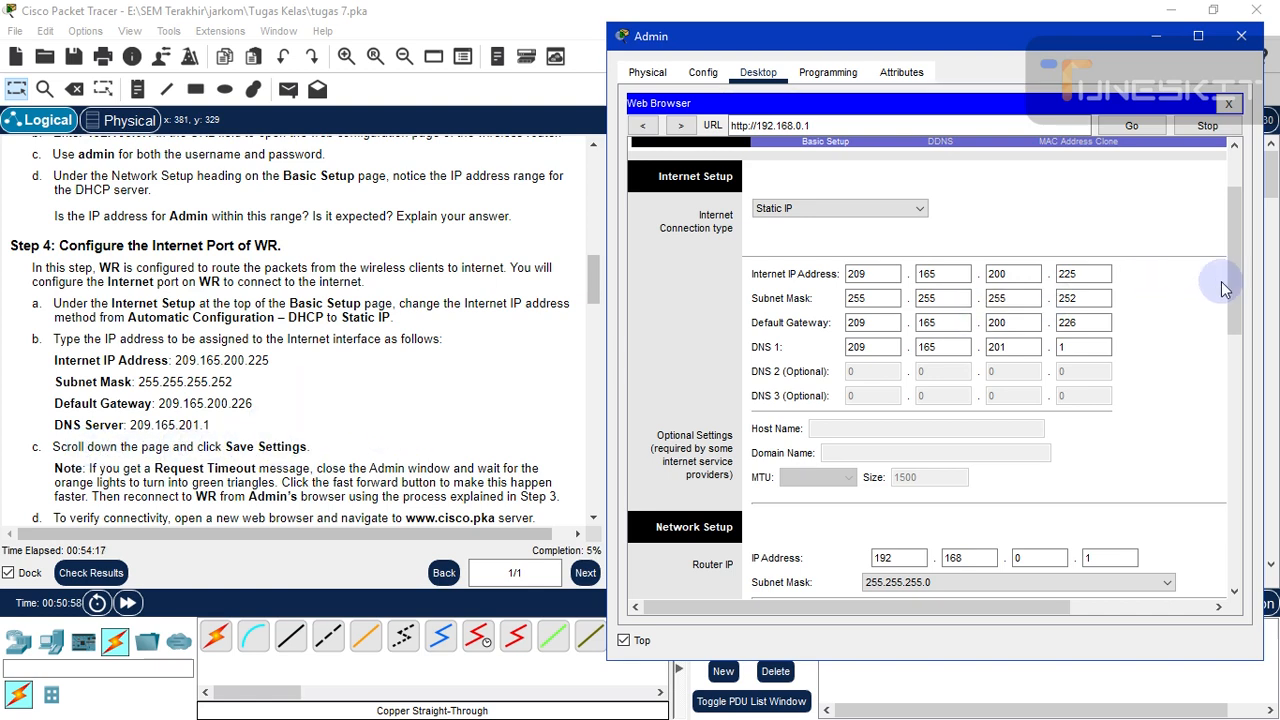
{"action": "left_click_drag", "start_coordinate": [1237, 304], "coordinate": [1237, 560]}
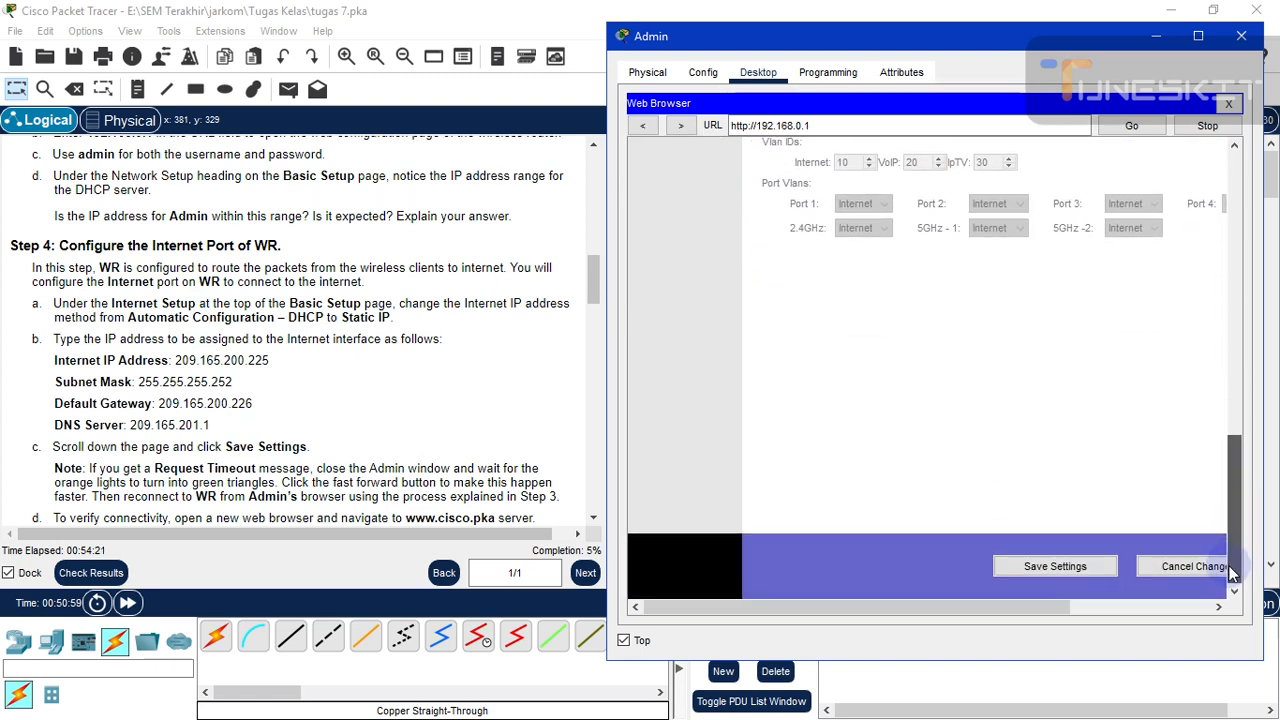
- Save WR's new static internet settings and wait for Admin's browser to show Request Timeout
{"action": "left_click", "coordinate": [1076, 556]}
{"action": "left_click", "coordinate": [1075, 566]}
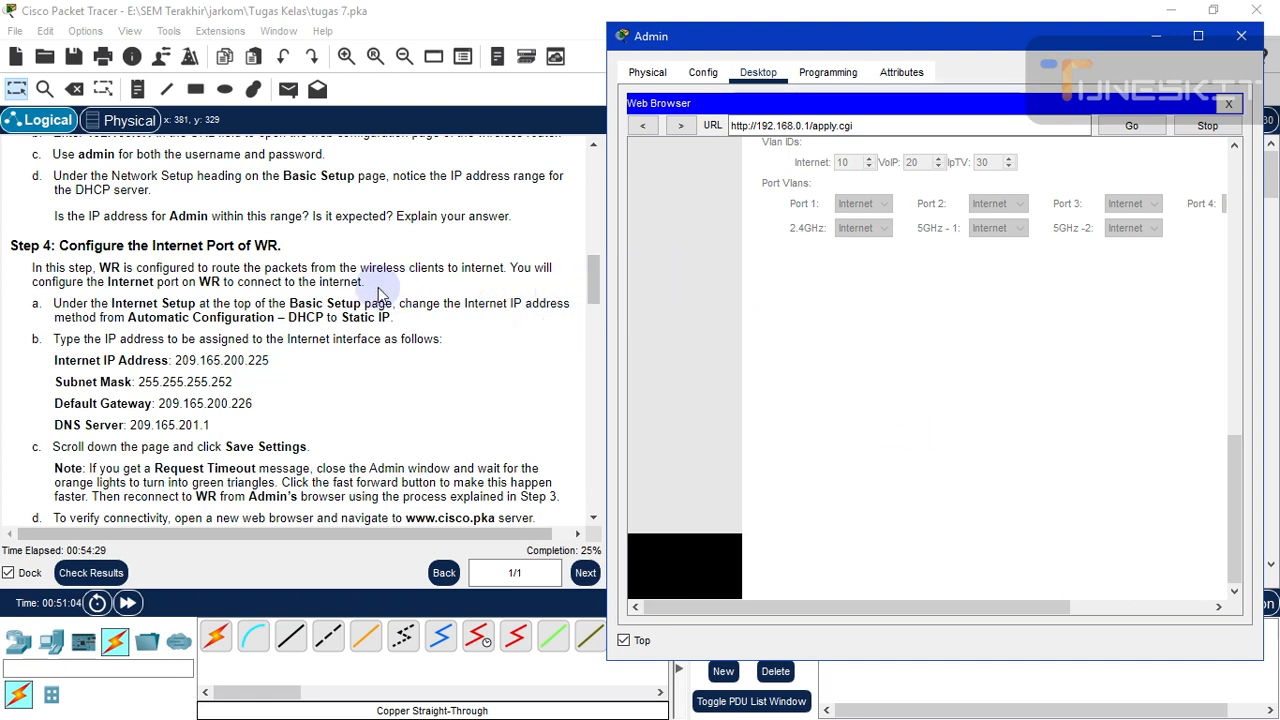
{"action": "scroll", "coordinate": [360, 296], "scroll_direction": "down", "scroll_amount": 2}
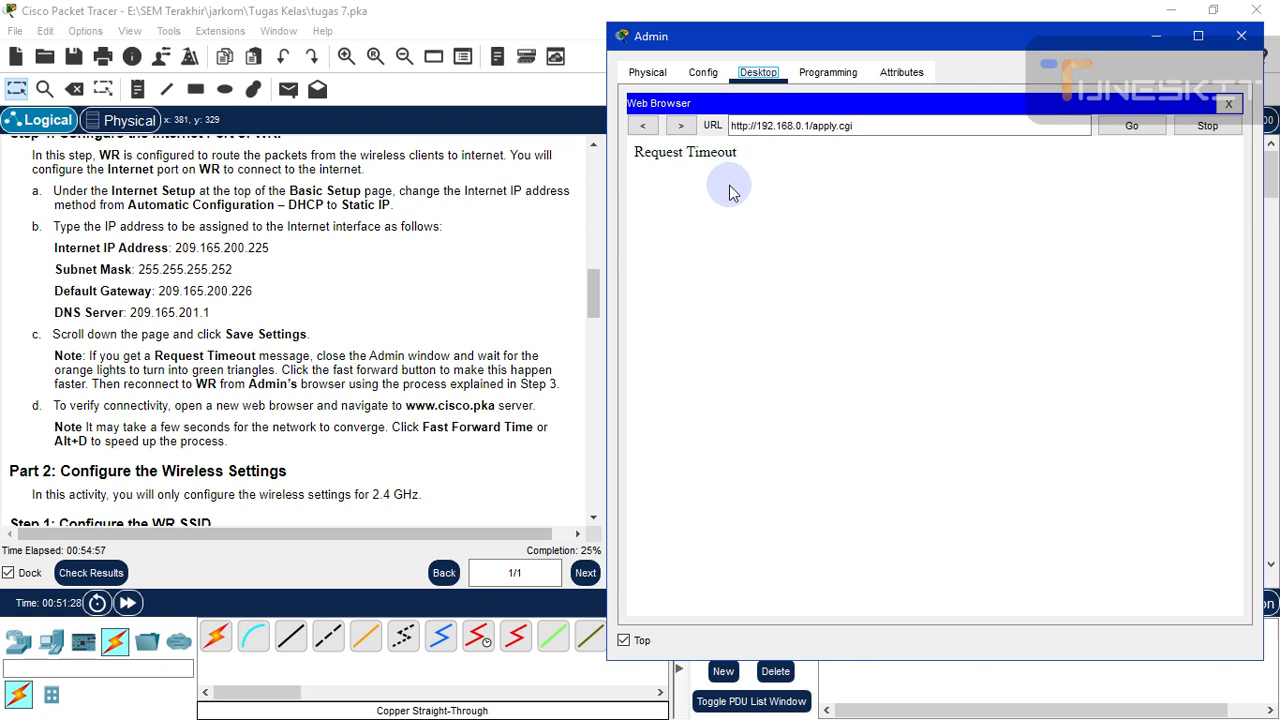
{"action": "left_click", "coordinate": [1236, 42]}
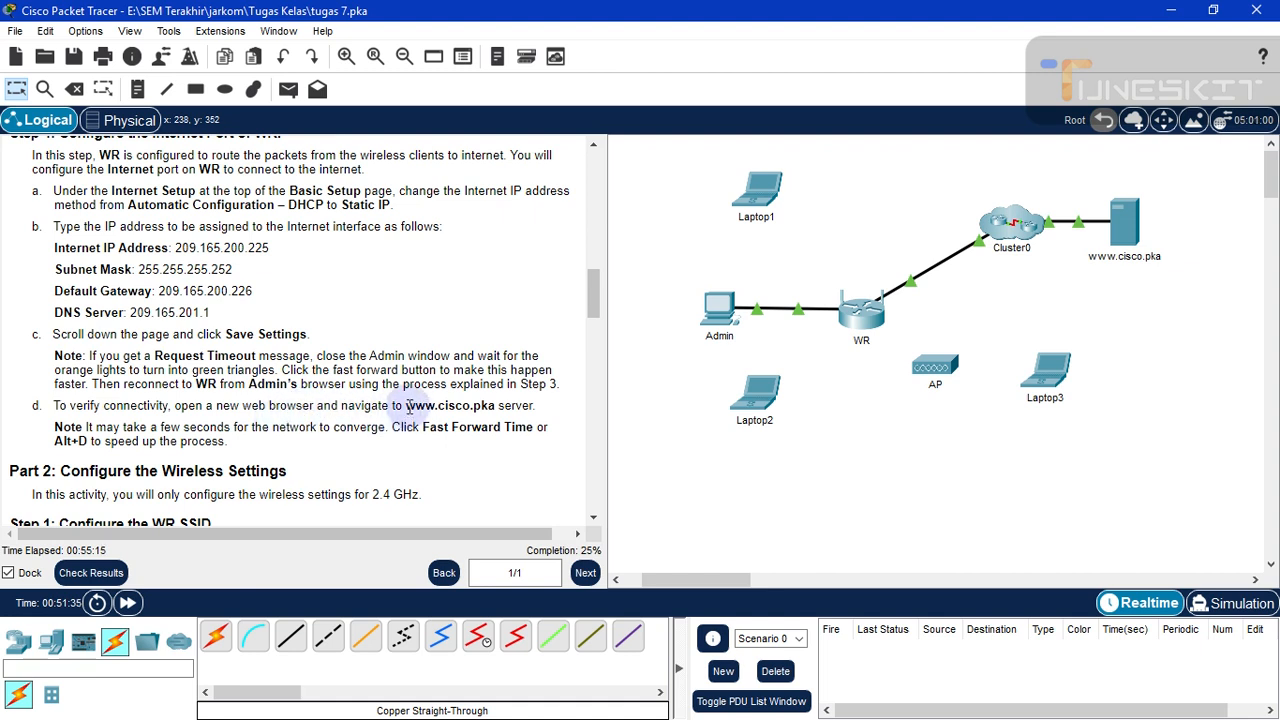
{"action": "left_click_drag", "start_coordinate": [407, 404], "coordinate": [490, 414]}
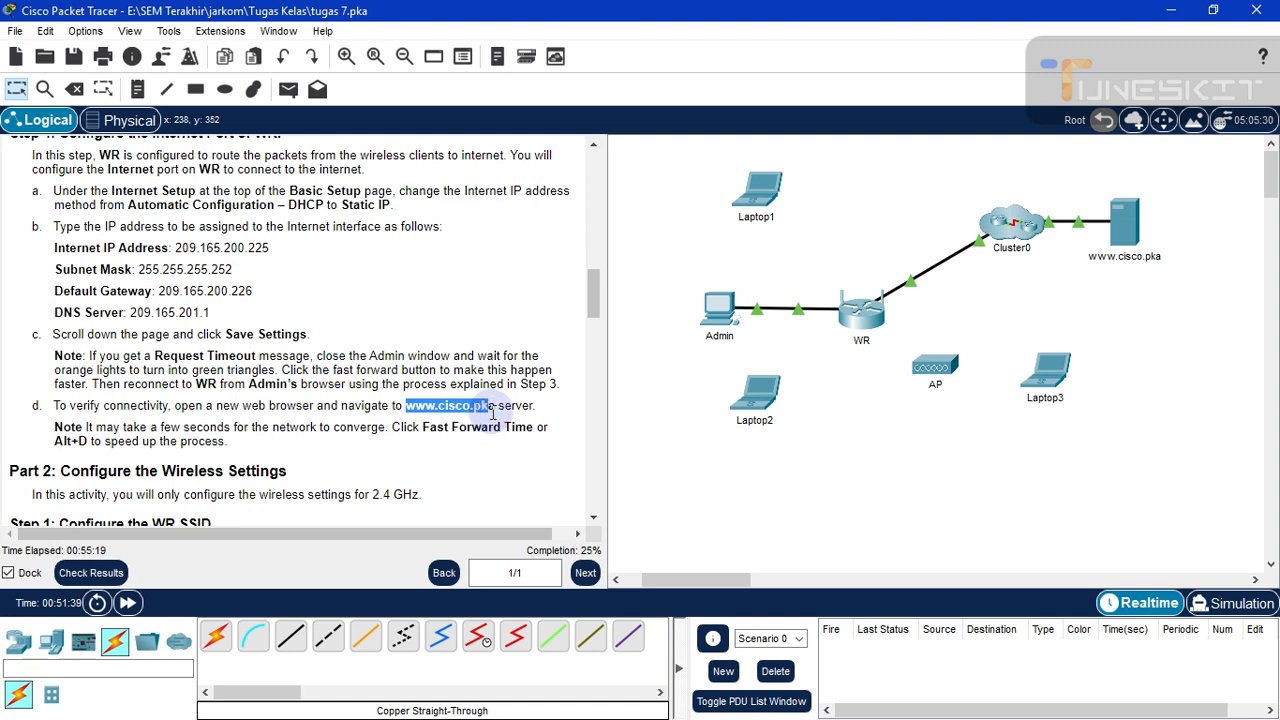
{"action": "left_click", "coordinate": [407, 414]}
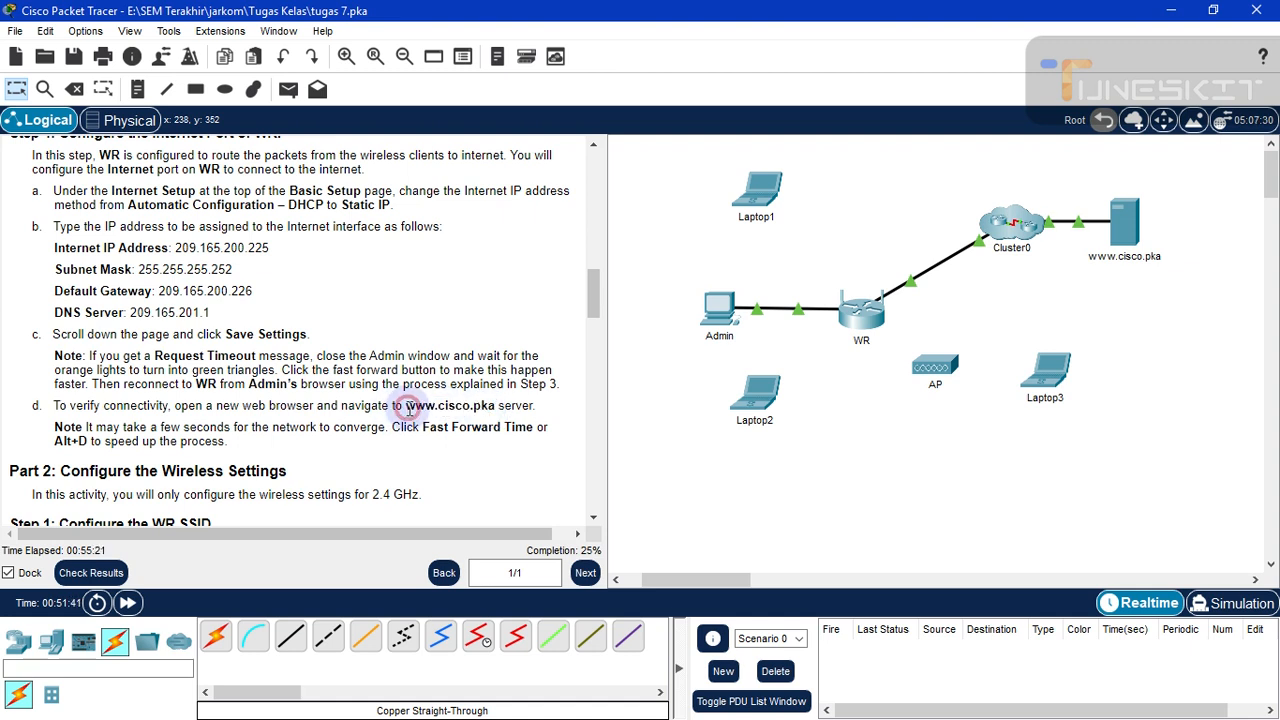
{"action": "left_click_drag", "start_coordinate": [405, 407], "coordinate": [491, 408]}
{"action": "left_click", "coordinate": [405, 408]}
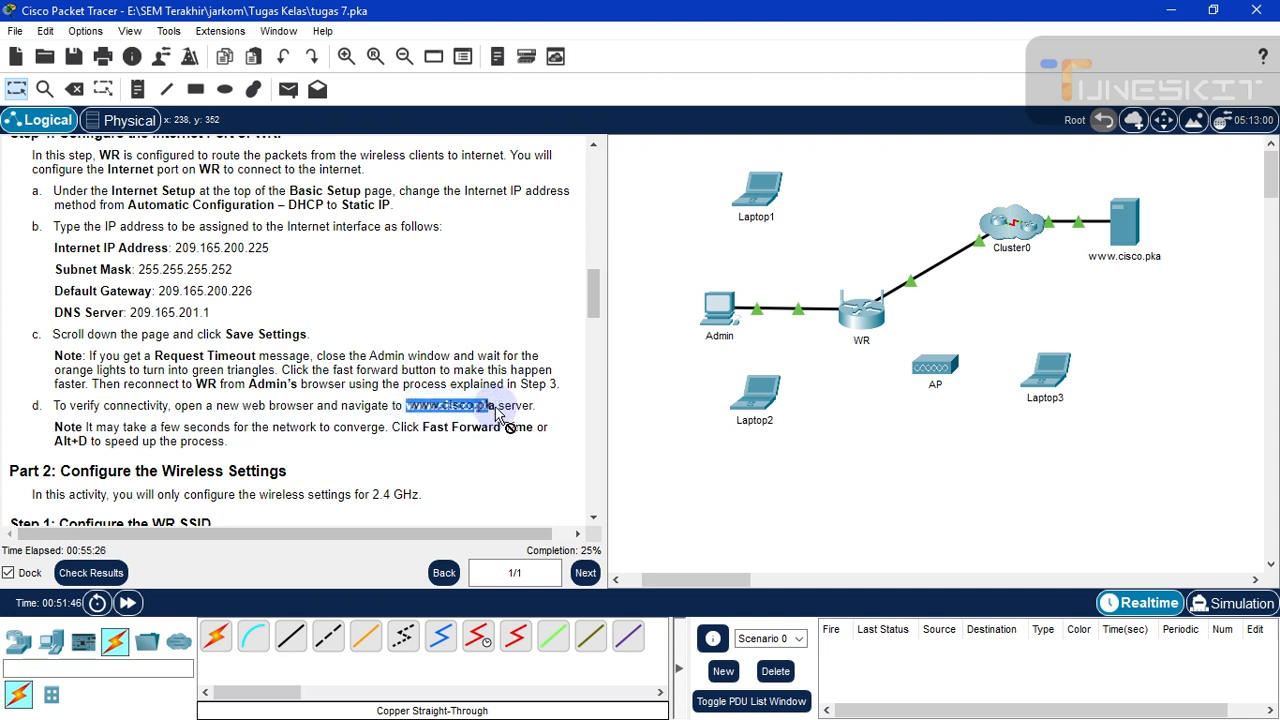
{"action": "left_click", "coordinate": [490, 408]}
{"action": "left_click_drag", "start_coordinate": [495, 408], "coordinate": [407, 400]}
{"action": "right_click", "coordinate": [409, 401]}
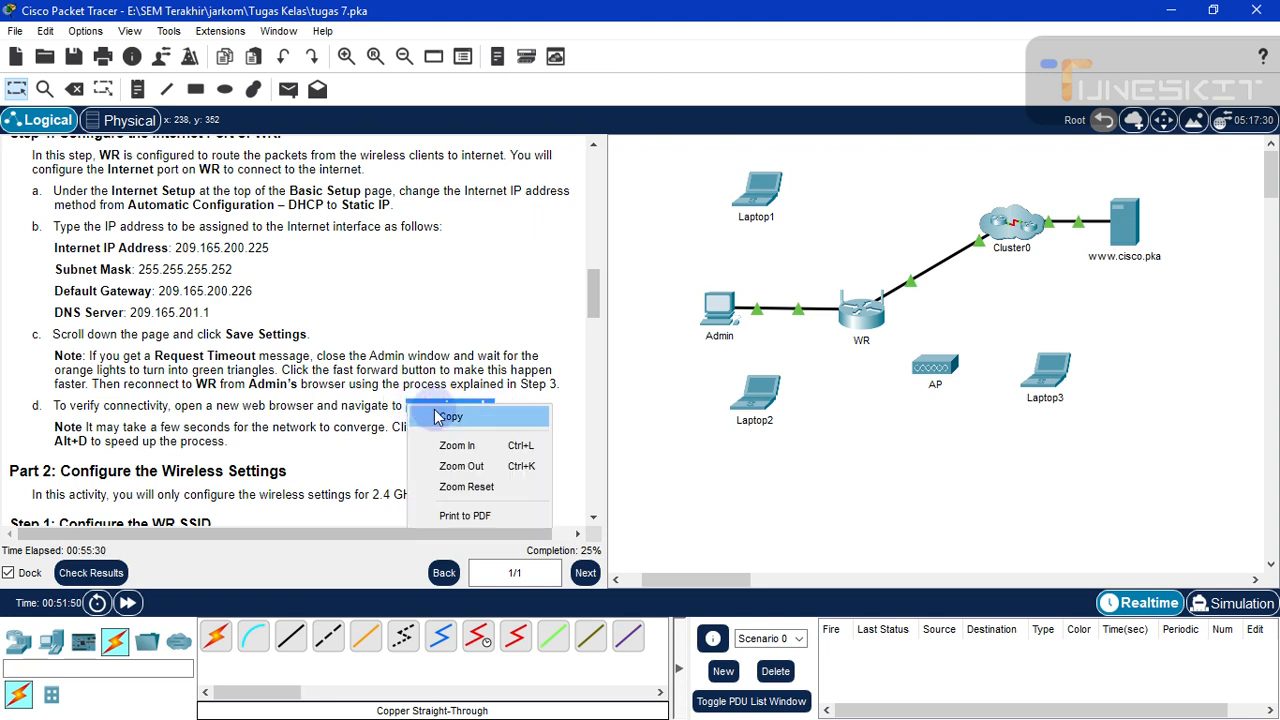
{"action": "left_click", "coordinate": [515, 405]}
{"action": "left_click", "coordinate": [714, 324]}
{"action": "left_click", "coordinate": [712, 313]}
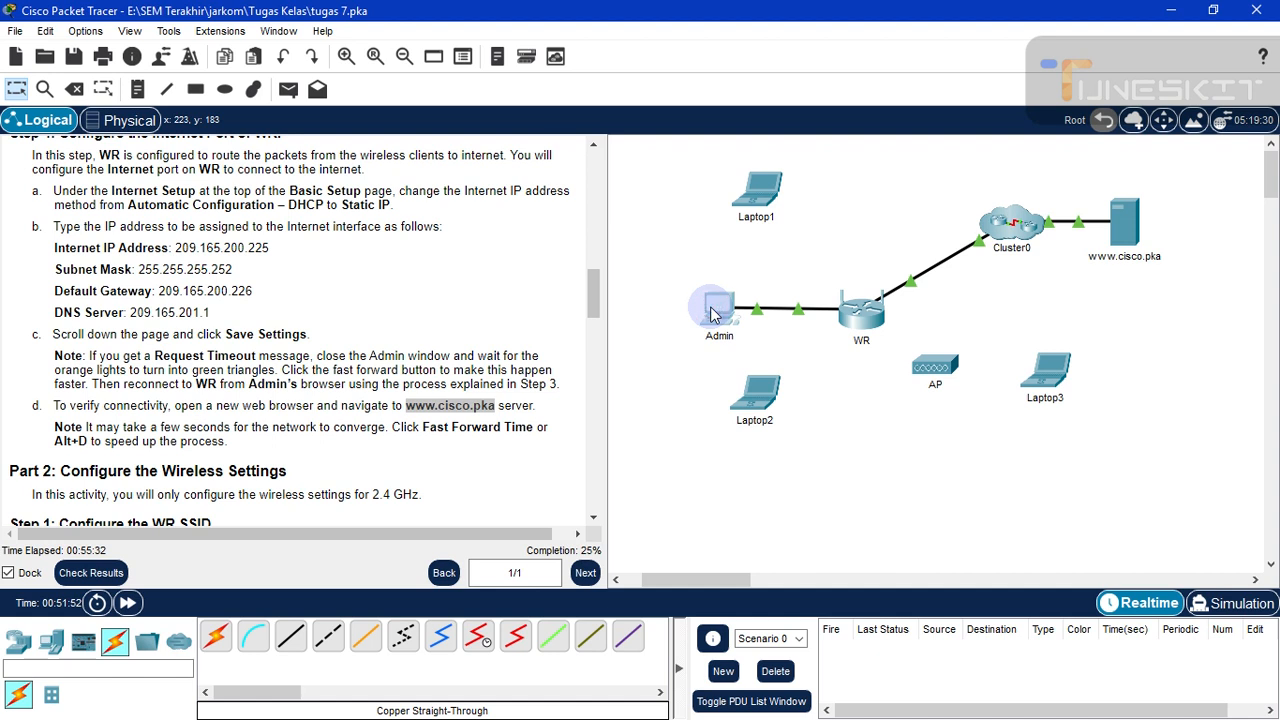
- Reopen the Admin PC and launch its Web Browser, dismissing the MIB Browser opened by mistake
{"action": "left_click", "coordinate": [712, 313]}
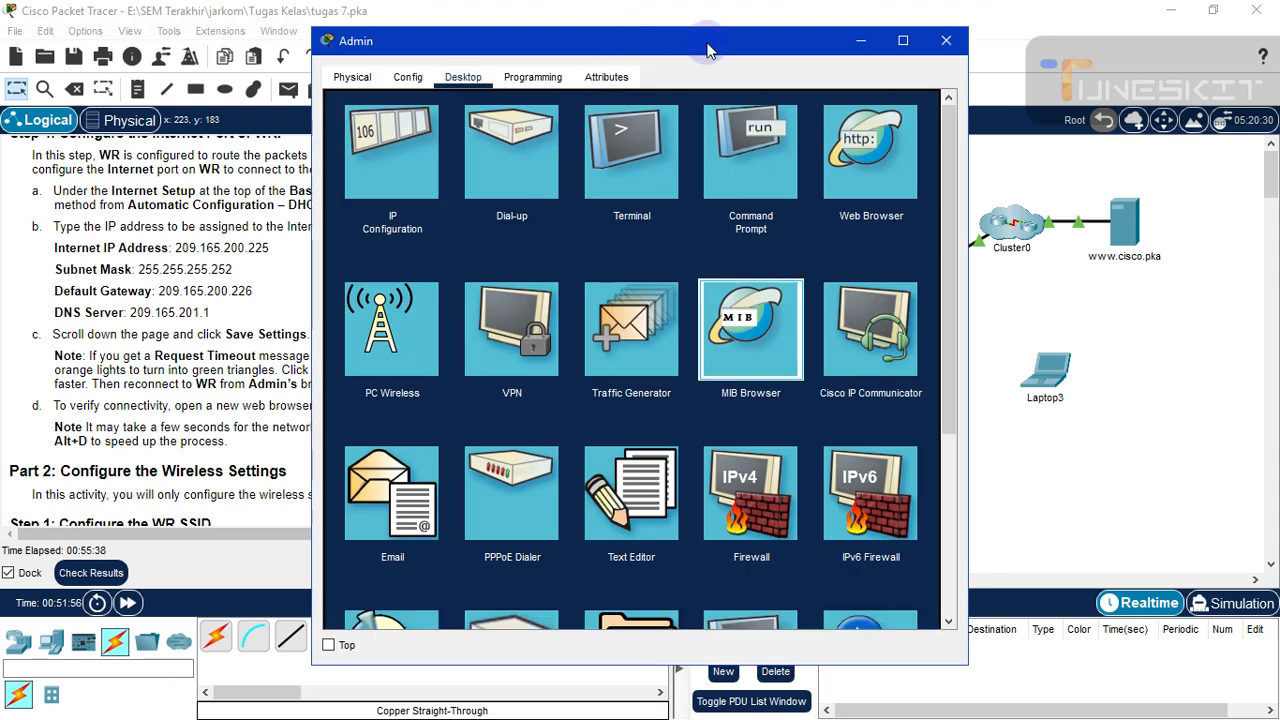
{"action": "left_click_drag", "start_coordinate": [707, 50], "coordinate": [784, 55]}
{"action": "key", "text": "Return"}
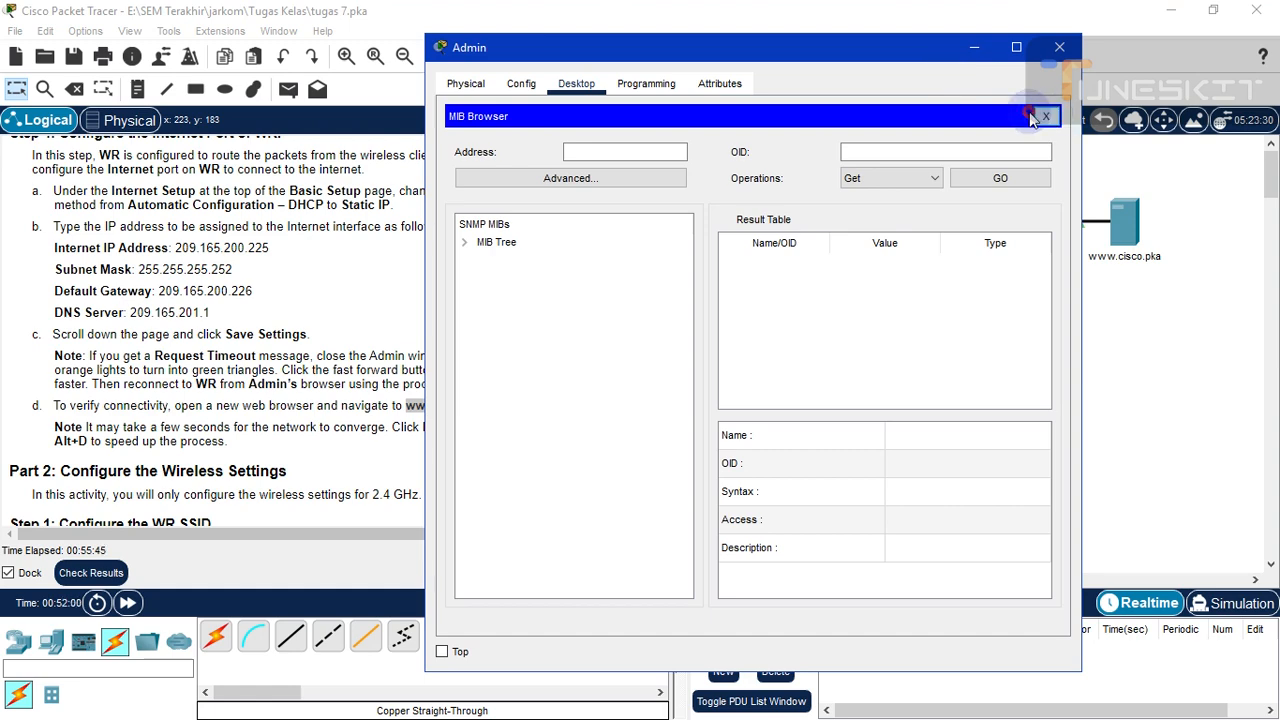
{"action": "key", "text": "Escape"}
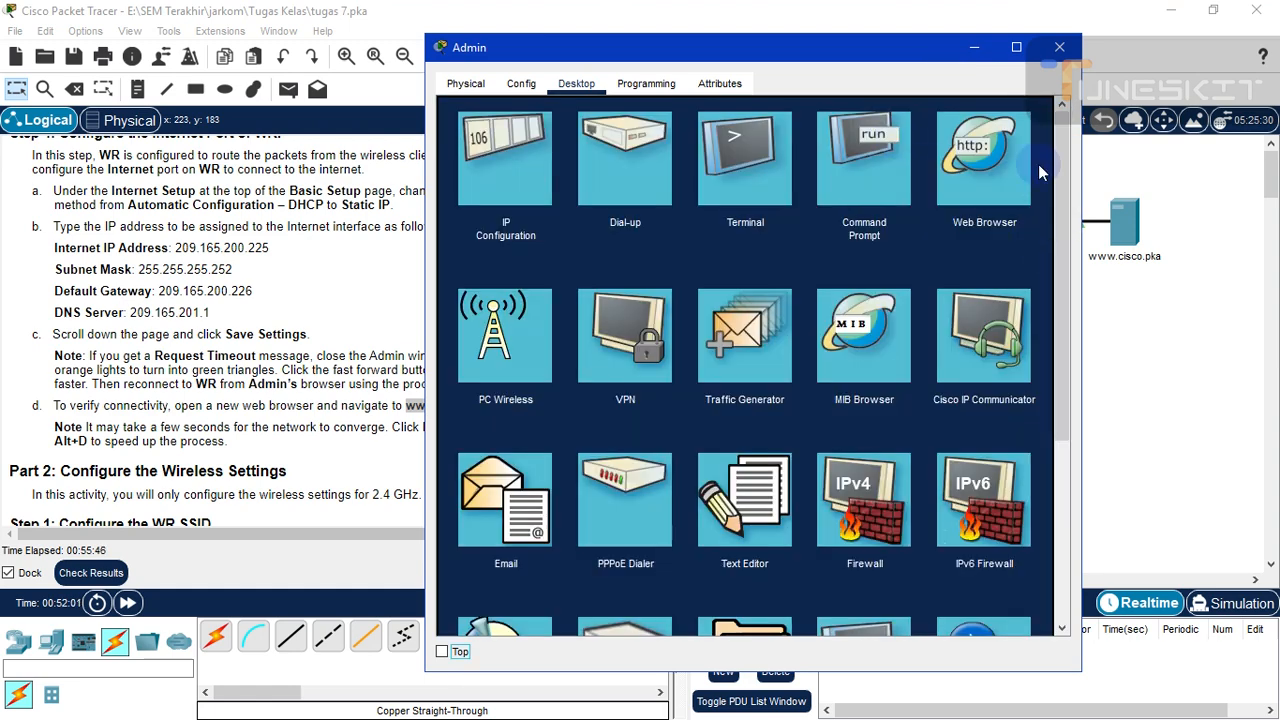
{"action": "scroll", "coordinate": [1059, 192], "scroll_direction": "down", "scroll_amount": 1}
{"action": "scroll", "coordinate": [1058, 185], "scroll_direction": "up", "scroll_amount": 1}
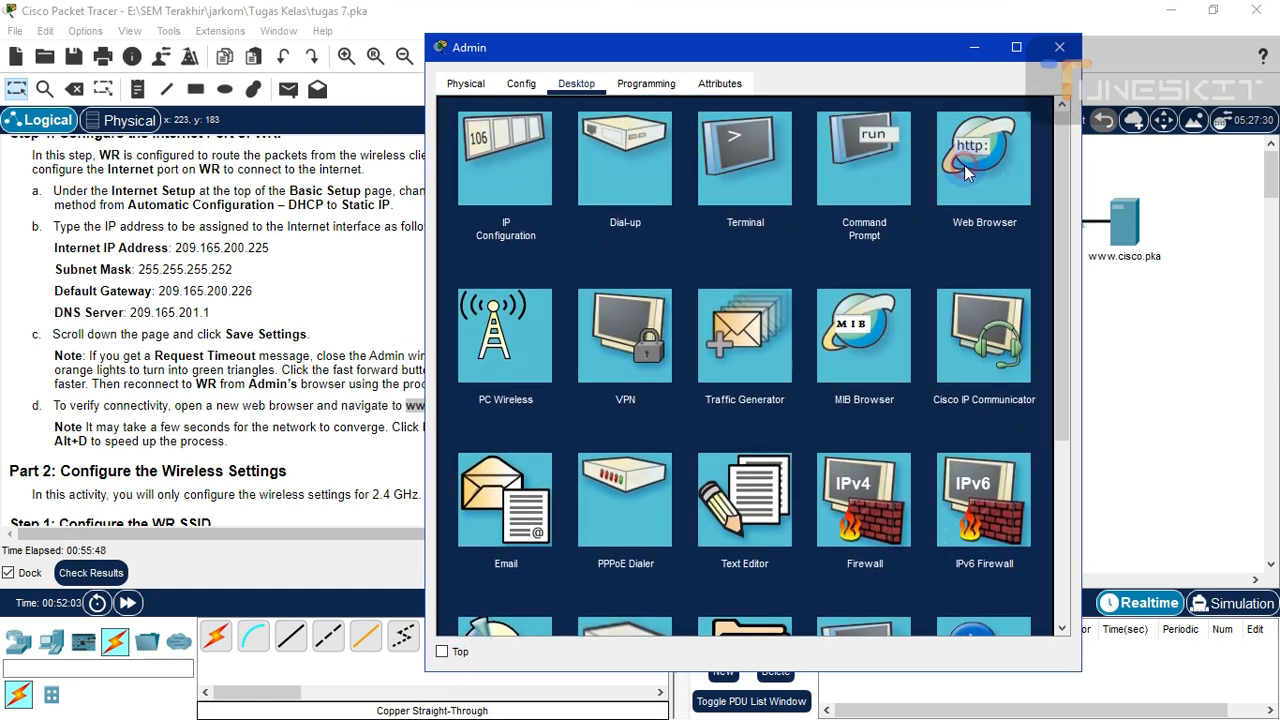
{"action": "left_click", "coordinate": [964, 165]}
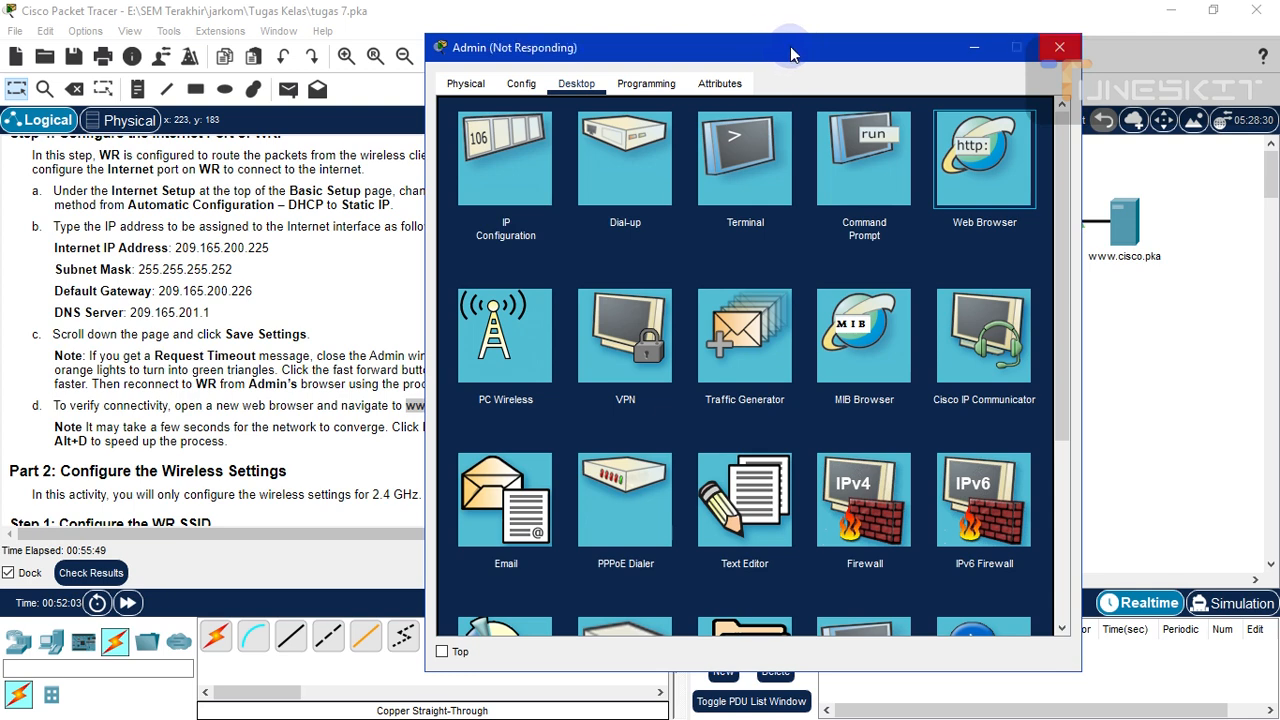
{"action": "left_click_drag", "start_coordinate": [820, 55], "coordinate": [952, 44]}
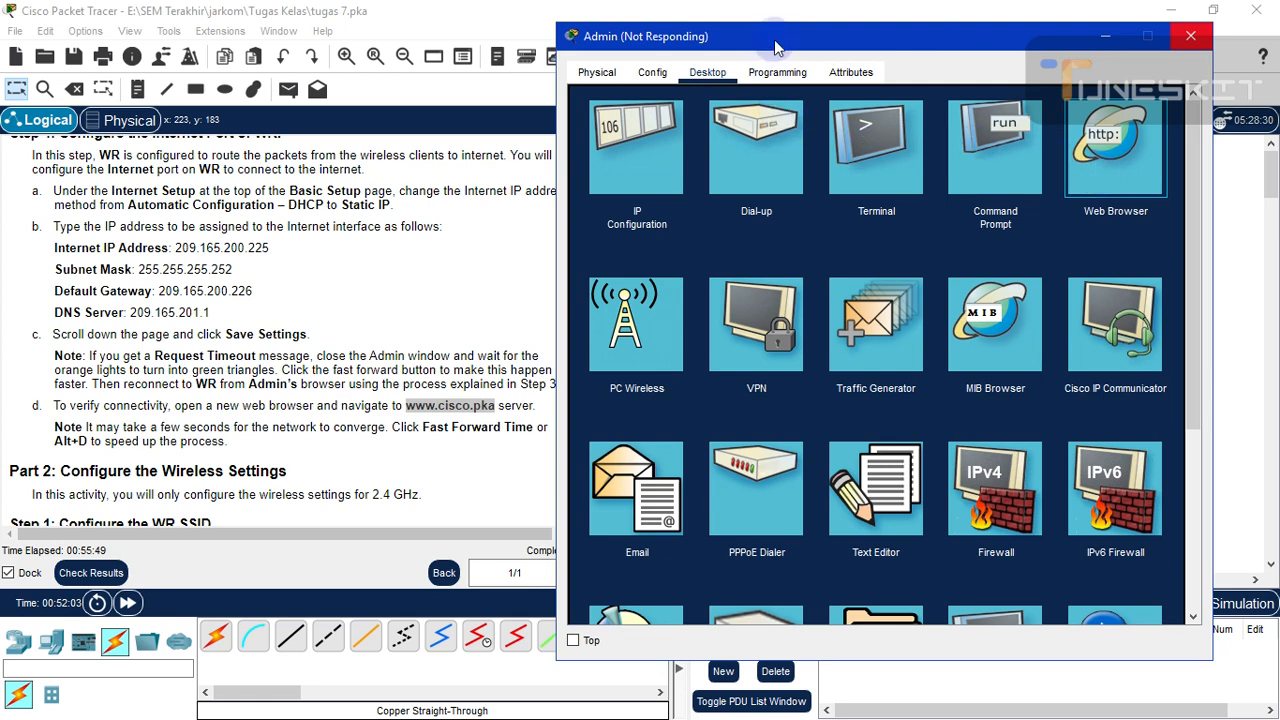
{"action": "mouse_move", "coordinate": [775, 47]}
{"action": "left_mouse_down"}
{"action": "mouse_move", "coordinate": [780, 63]}
{"action": "mouse_move", "coordinate": [770, 52]}
{"action": "left_mouse_up"}
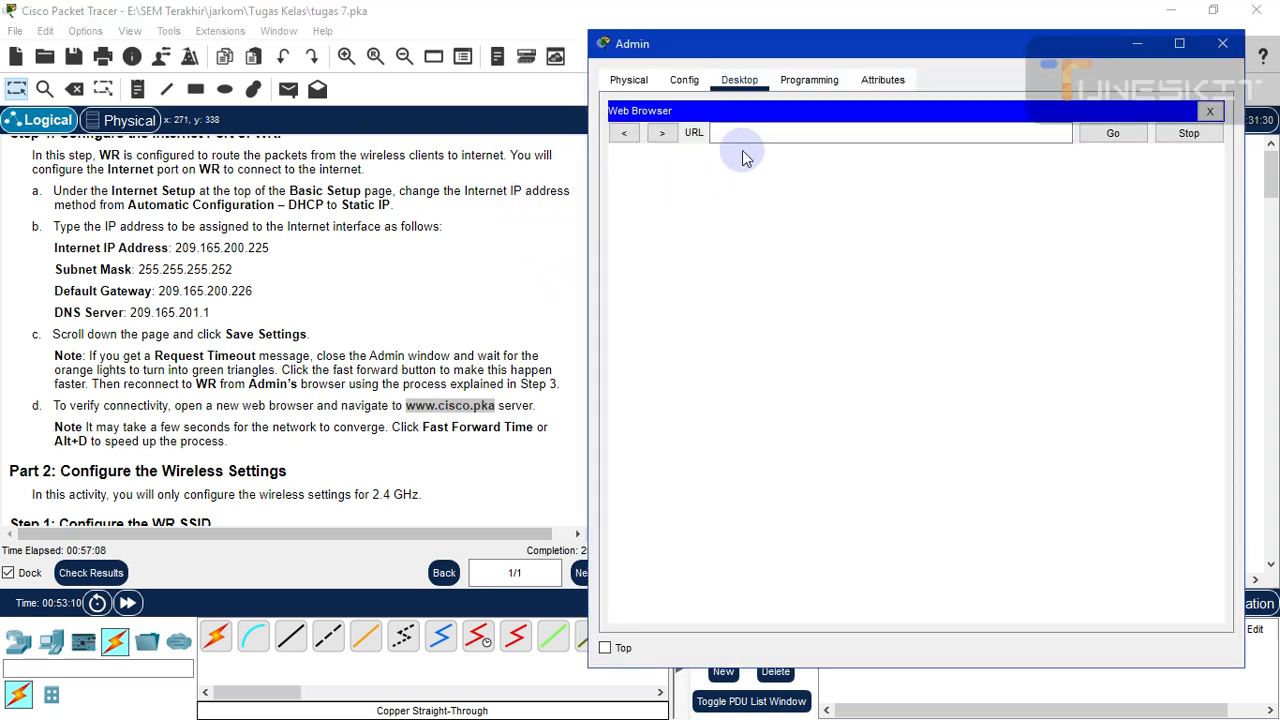
{"action": "left_click", "coordinate": [726, 133]}
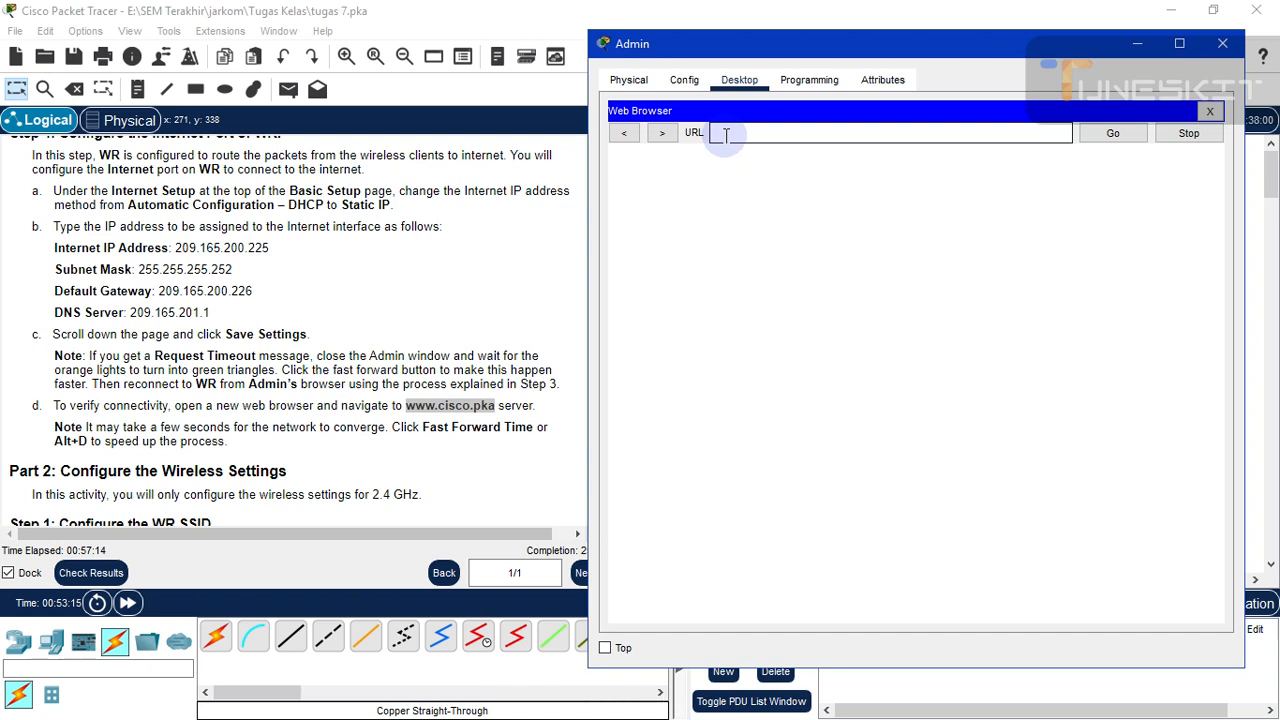
{"action": "key", "text": "ctrl+v"}
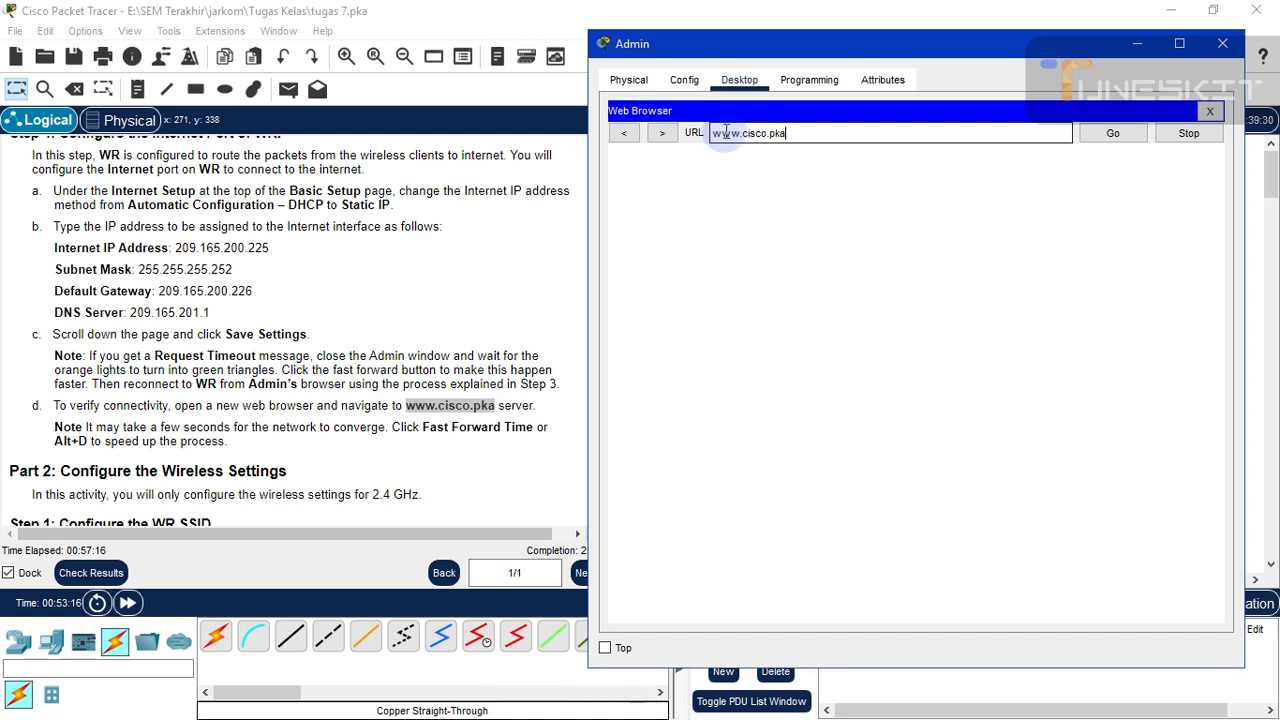
{"action": "left_click", "coordinate": [1106, 140]}
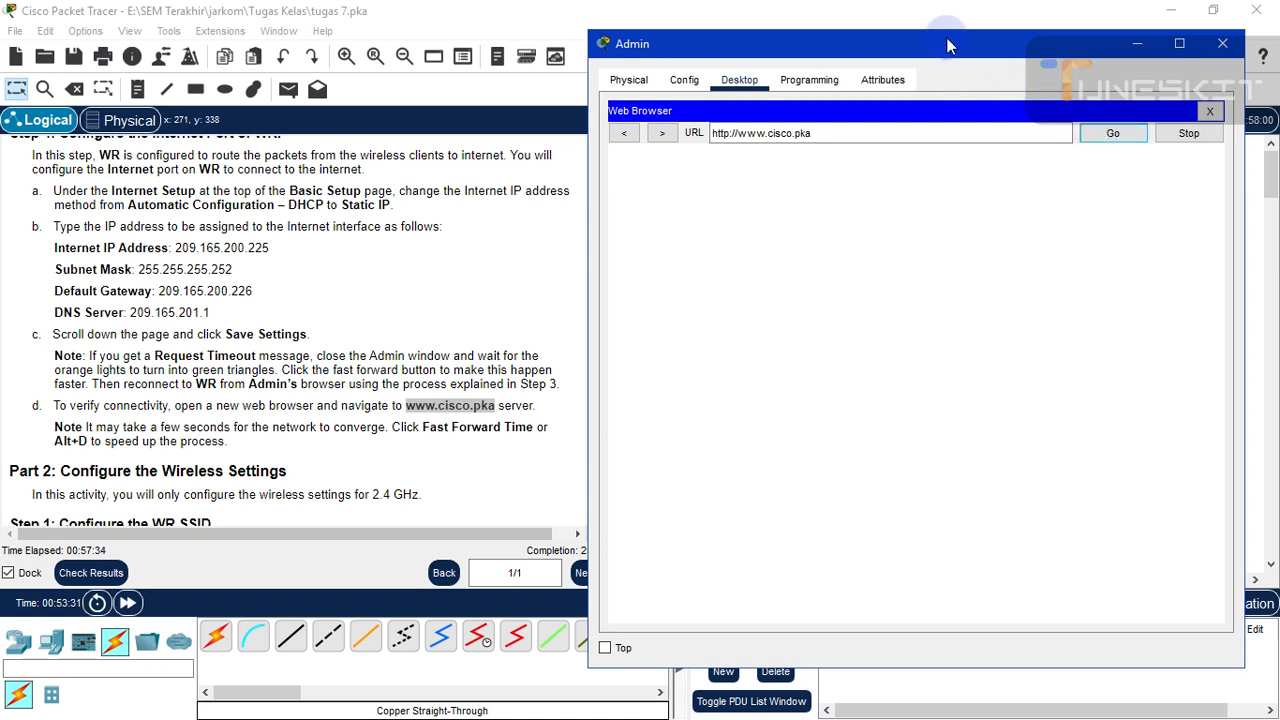
{"action": "mouse_move", "coordinate": [947, 38]}
{"action": "left_mouse_down"}
{"action": "mouse_move", "coordinate": [907, 38]}
{"action": "mouse_move", "coordinate": [940, 37]}
{"action": "left_mouse_up"}
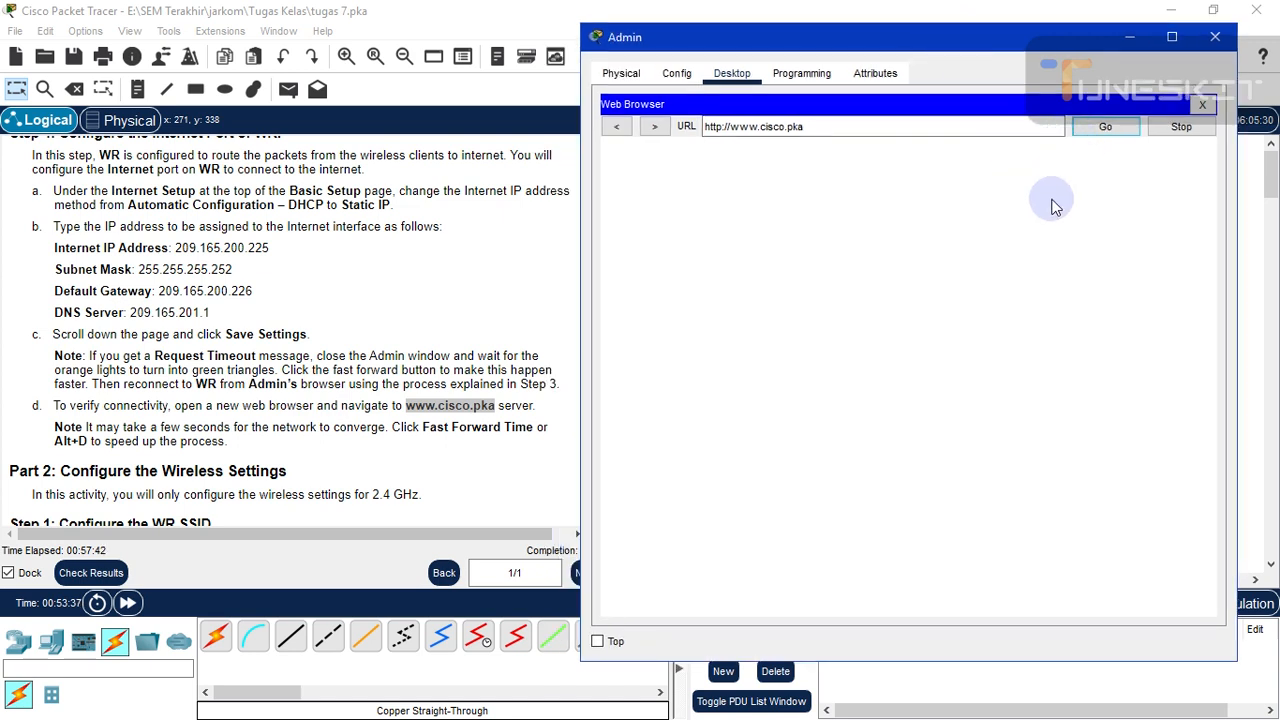
{"action": "left_click", "coordinate": [1090, 129]}
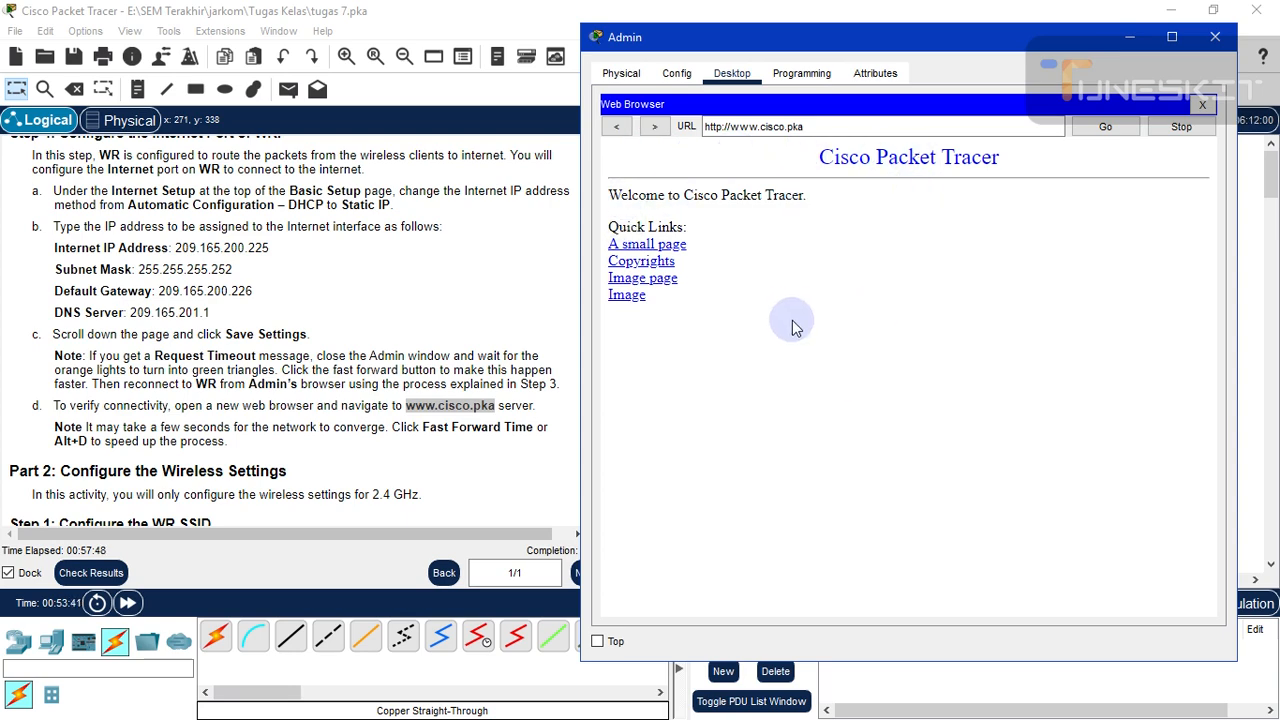
{"action": "scroll", "coordinate": [378, 338], "scroll_direction": "up", "scroll_amount": 3}
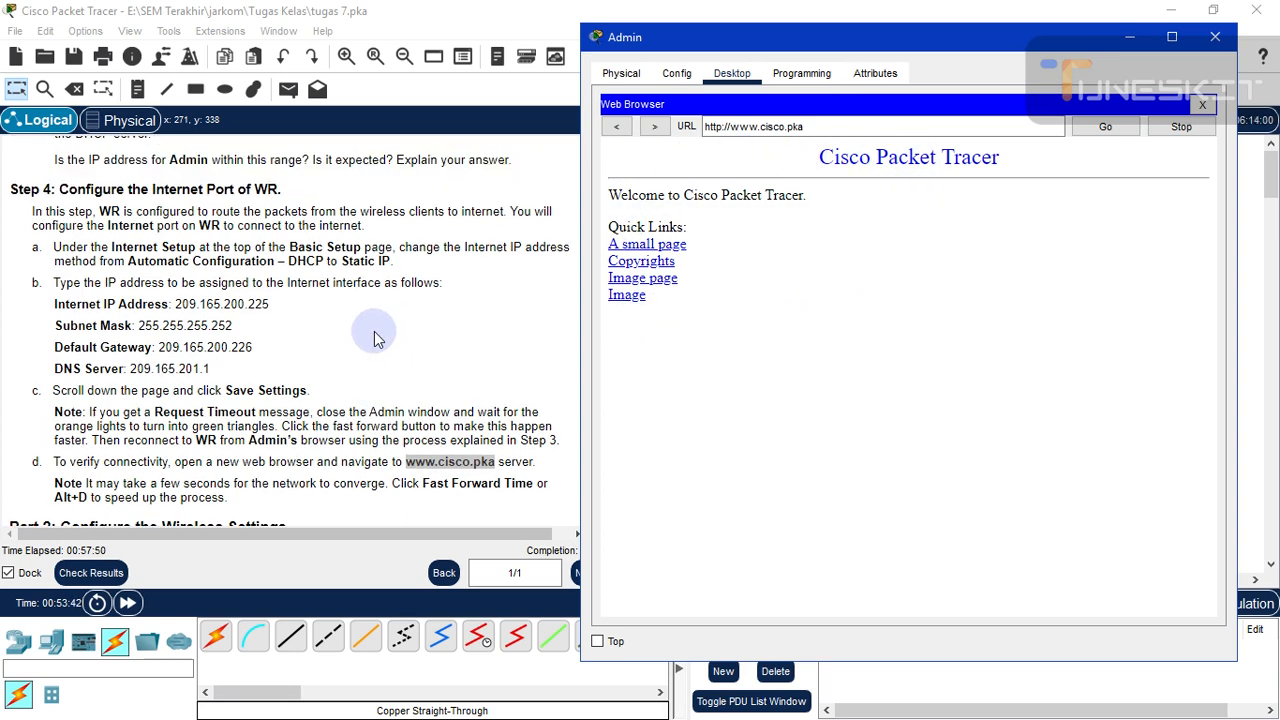
{"action": "scroll", "coordinate": [373, 336], "scroll_direction": "down", "scroll_amount": 3}
{"action": "scroll", "coordinate": [372, 334], "scroll_direction": "up", "scroll_amount": 3}
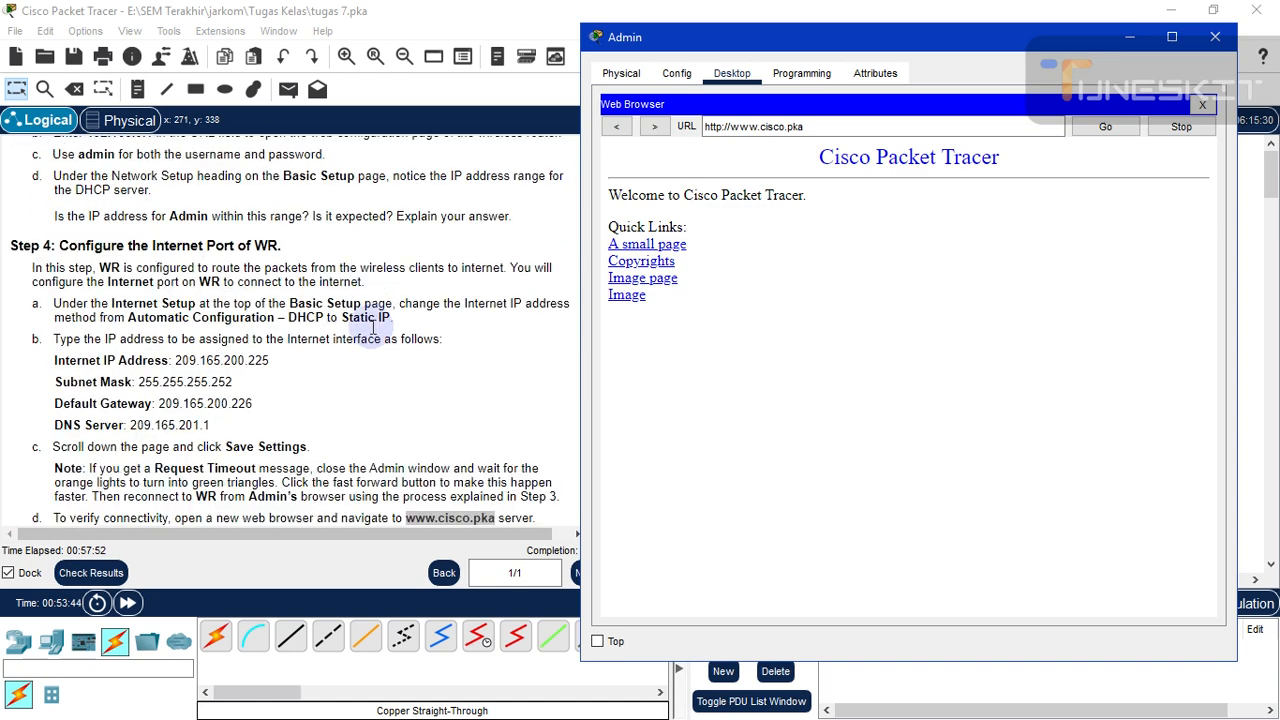
{"action": "scroll", "coordinate": [370, 332], "scroll_direction": "down", "scroll_amount": 4}
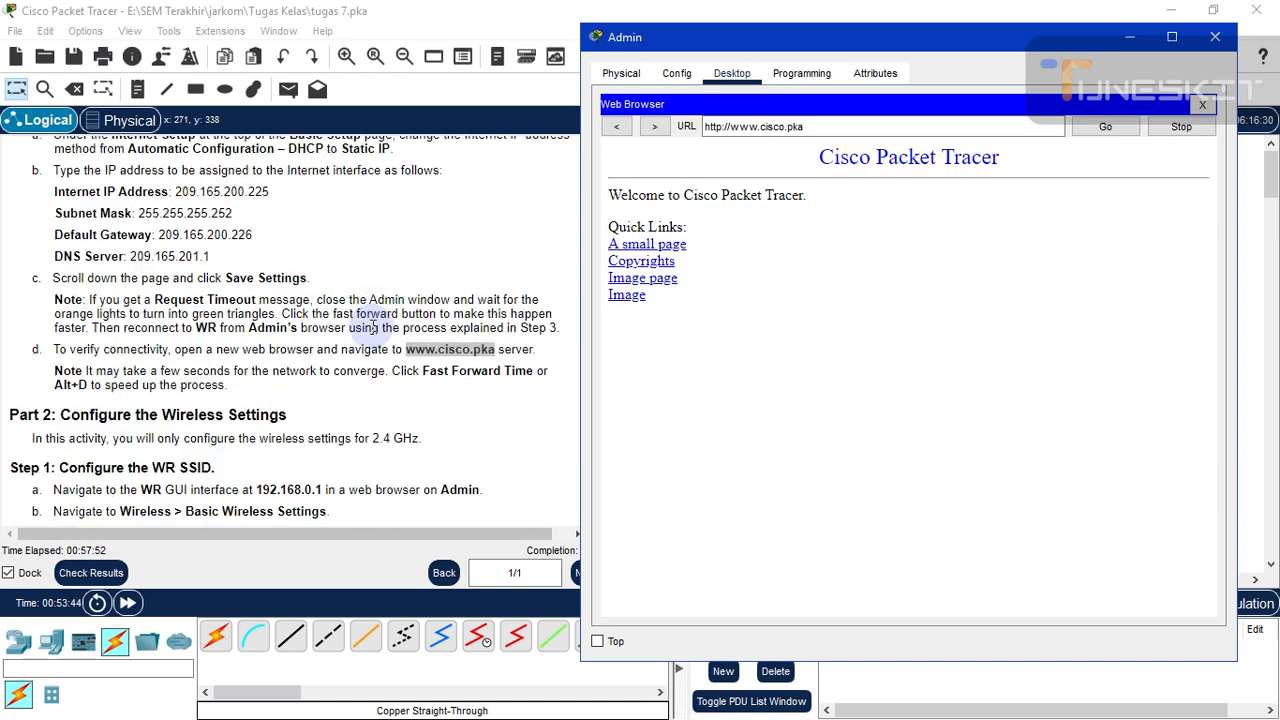
- Close Admin, scroll the instructions to Part 2, and reopen the Admin PC's Desktop
{"action": "left_click", "coordinate": [1216, 46]}
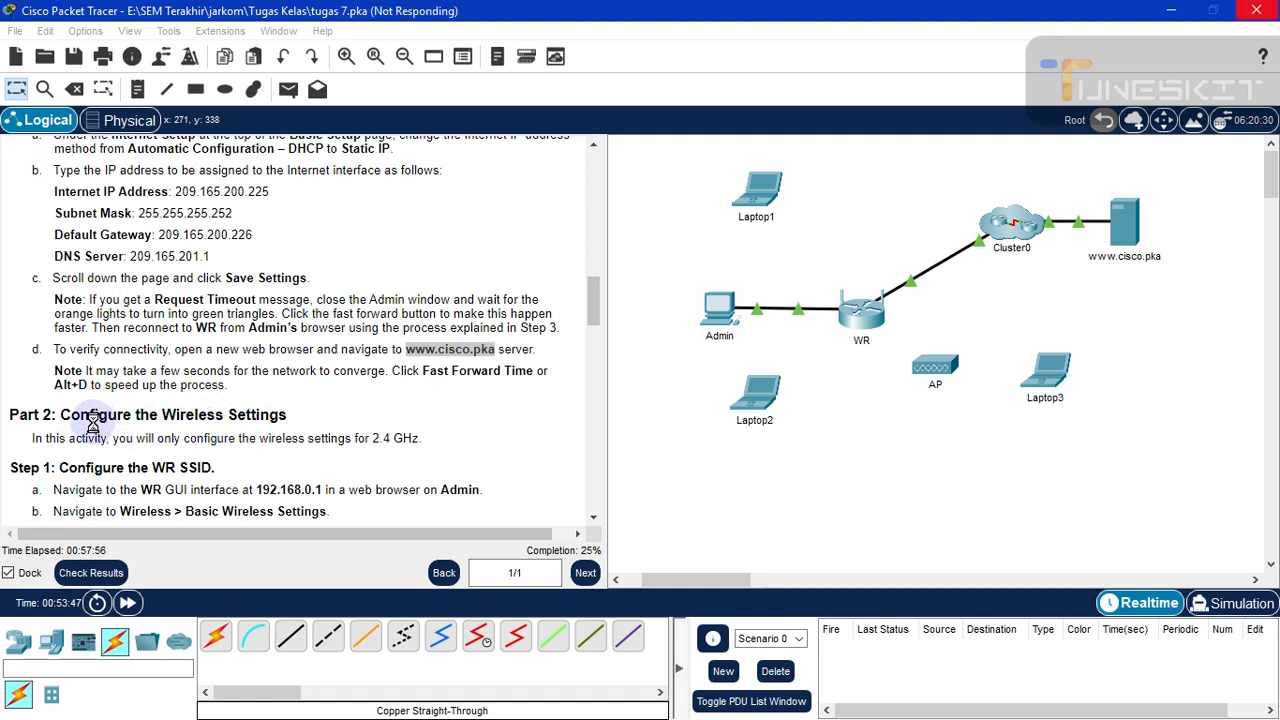
{"action": "scroll", "coordinate": [95, 428], "scroll_direction": "down", "scroll_amount": 3}
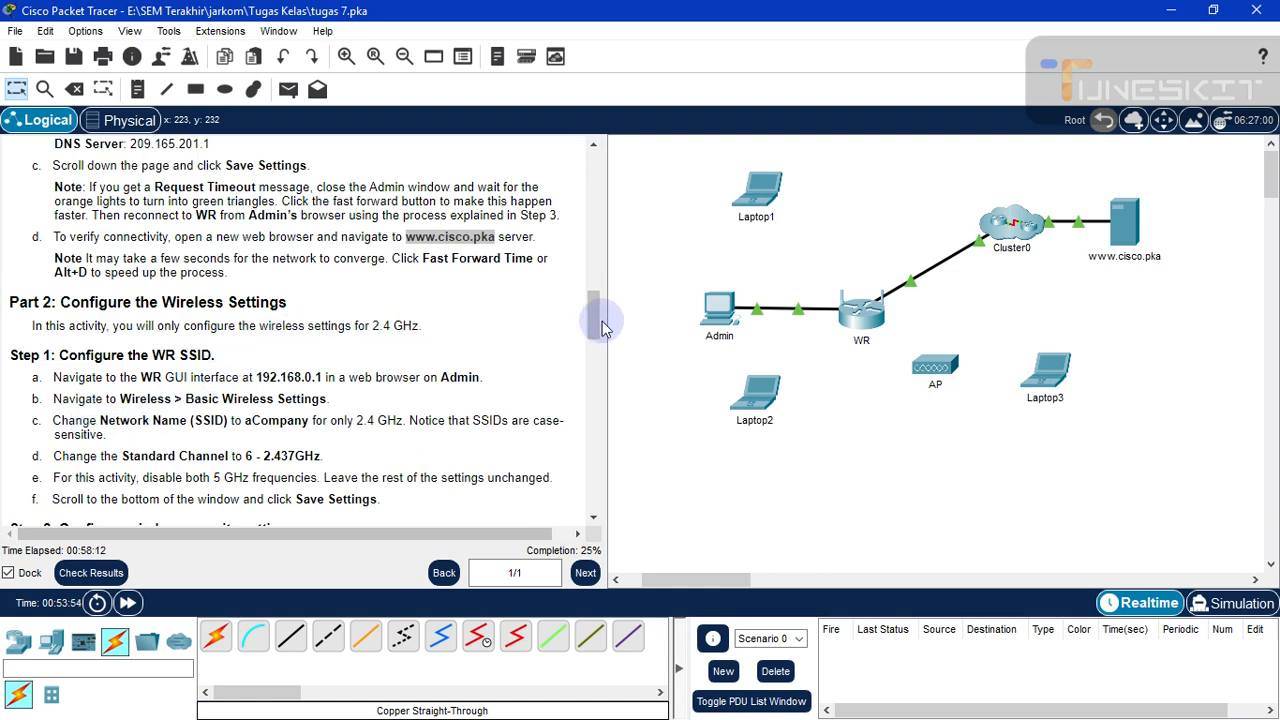
{"action": "left_click_drag", "start_coordinate": [603, 330], "coordinate": [603, 341]}
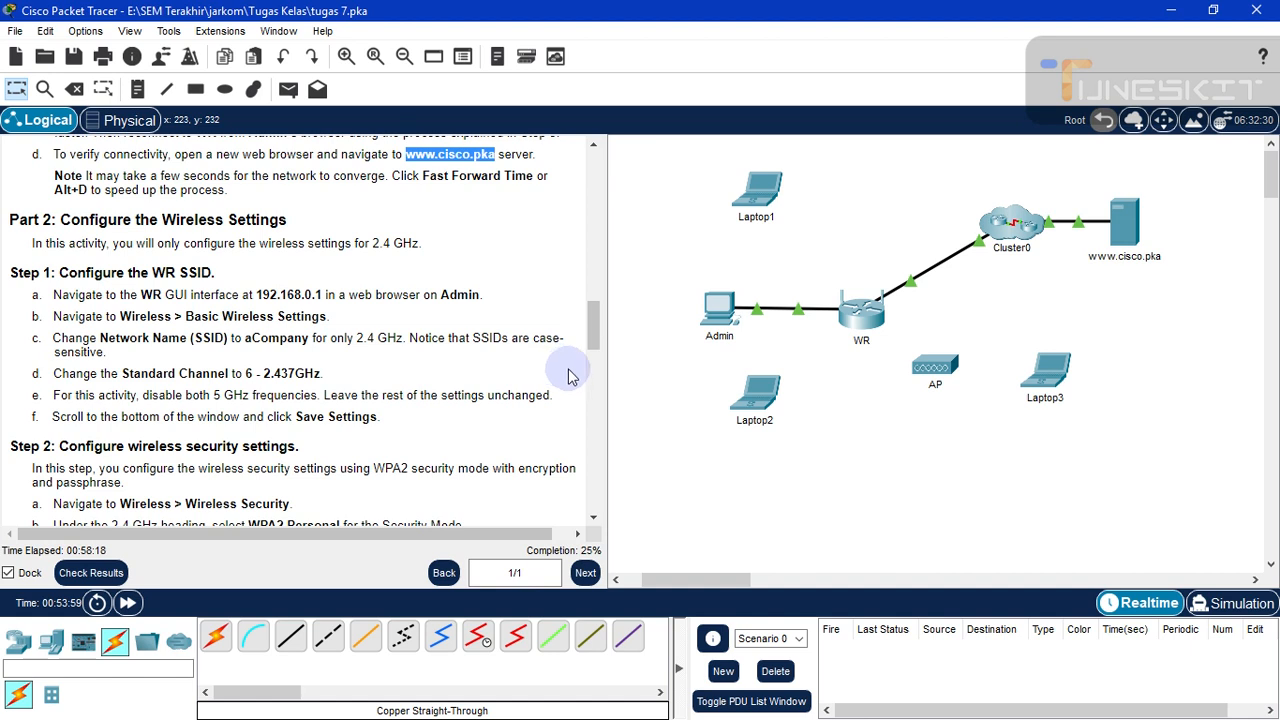
{"action": "left_click", "coordinate": [675, 389]}
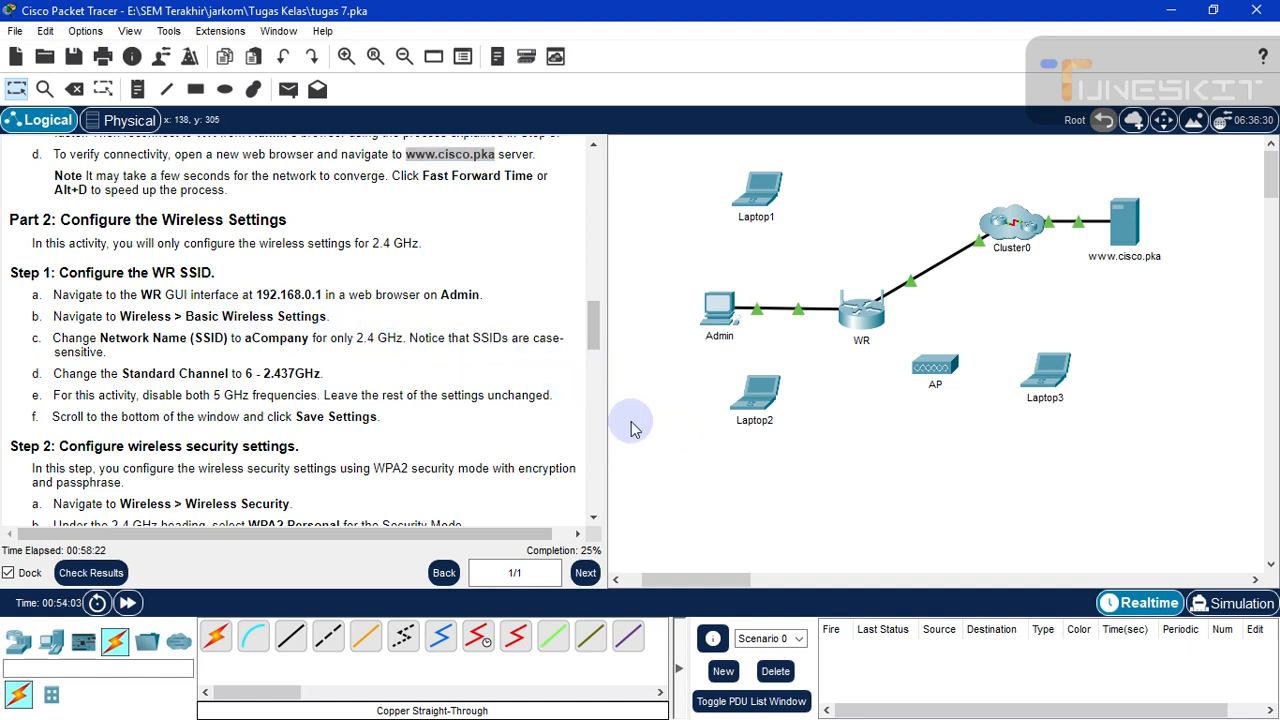
{"action": "left_click", "coordinate": [719, 310]}
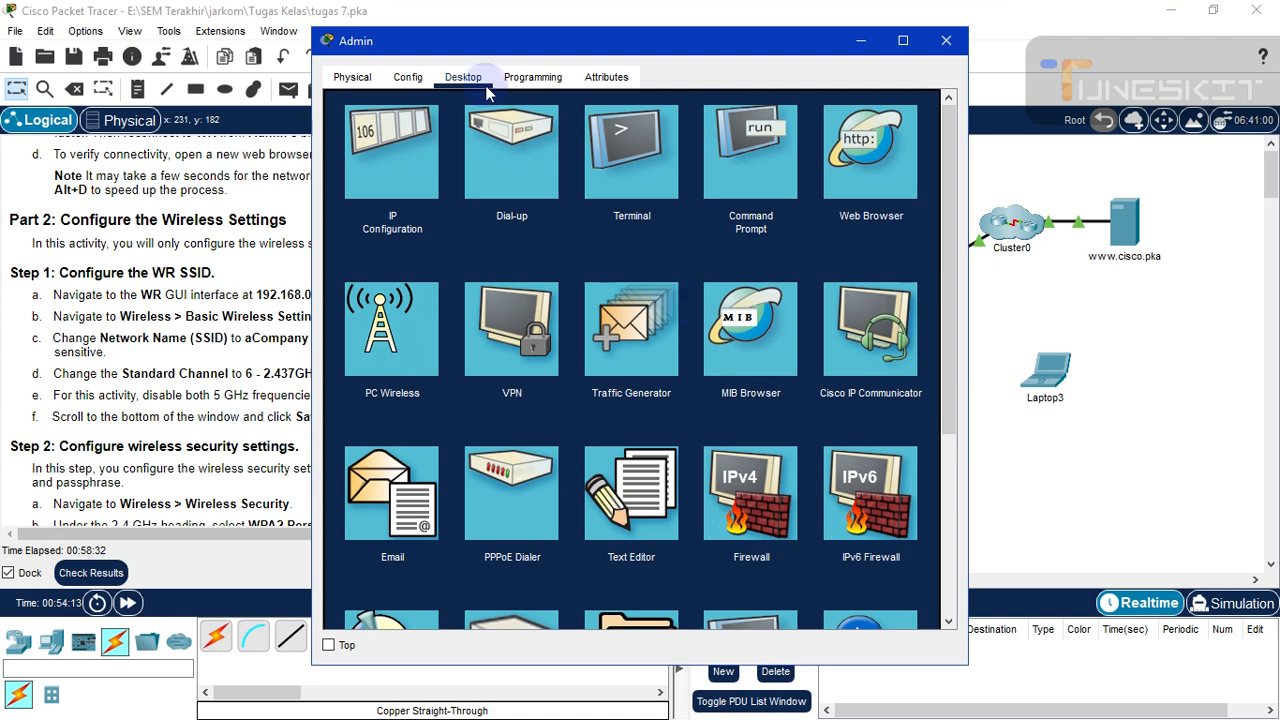
- Move the Admin window to the right and launch its Web Browser
{"action": "left_click_drag", "start_coordinate": [631, 48], "coordinate": [845, 44]}
{"action": "left_click", "coordinate": [957, 199]}
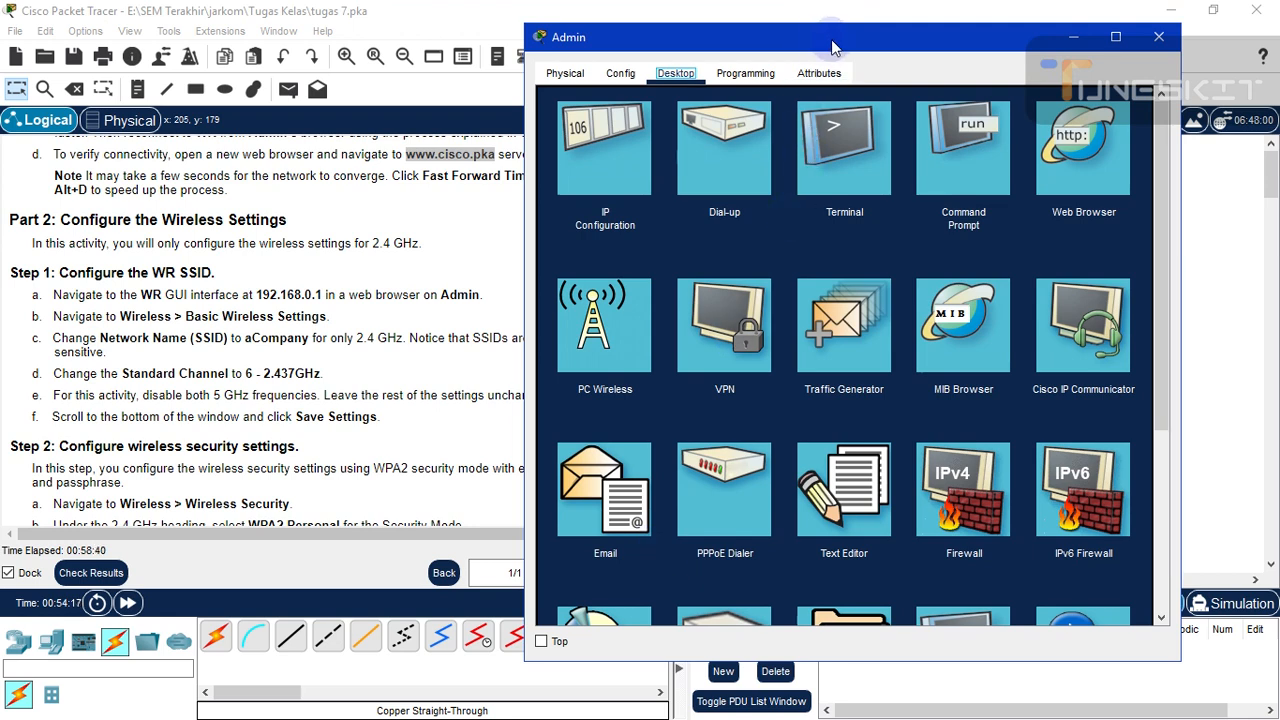
{"action": "left_click_drag", "start_coordinate": [824, 39], "coordinate": [879, 40]}
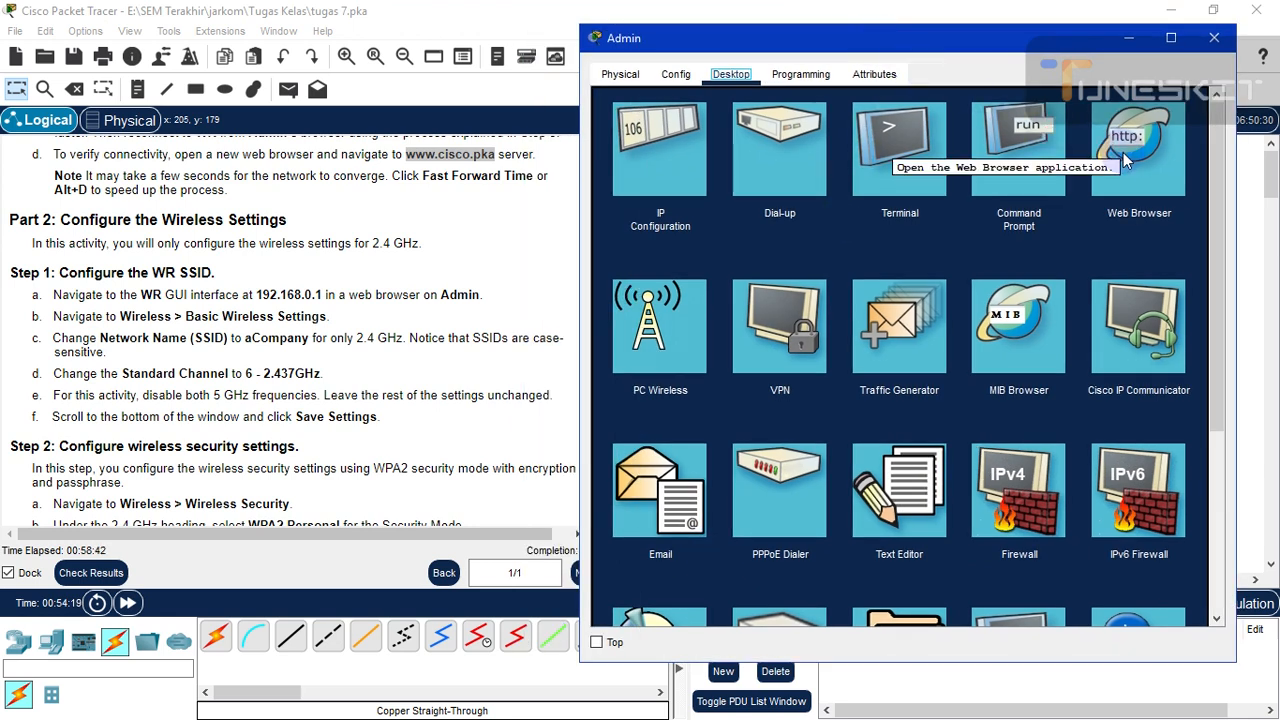
{"action": "left_click", "coordinate": [1197, 259]}
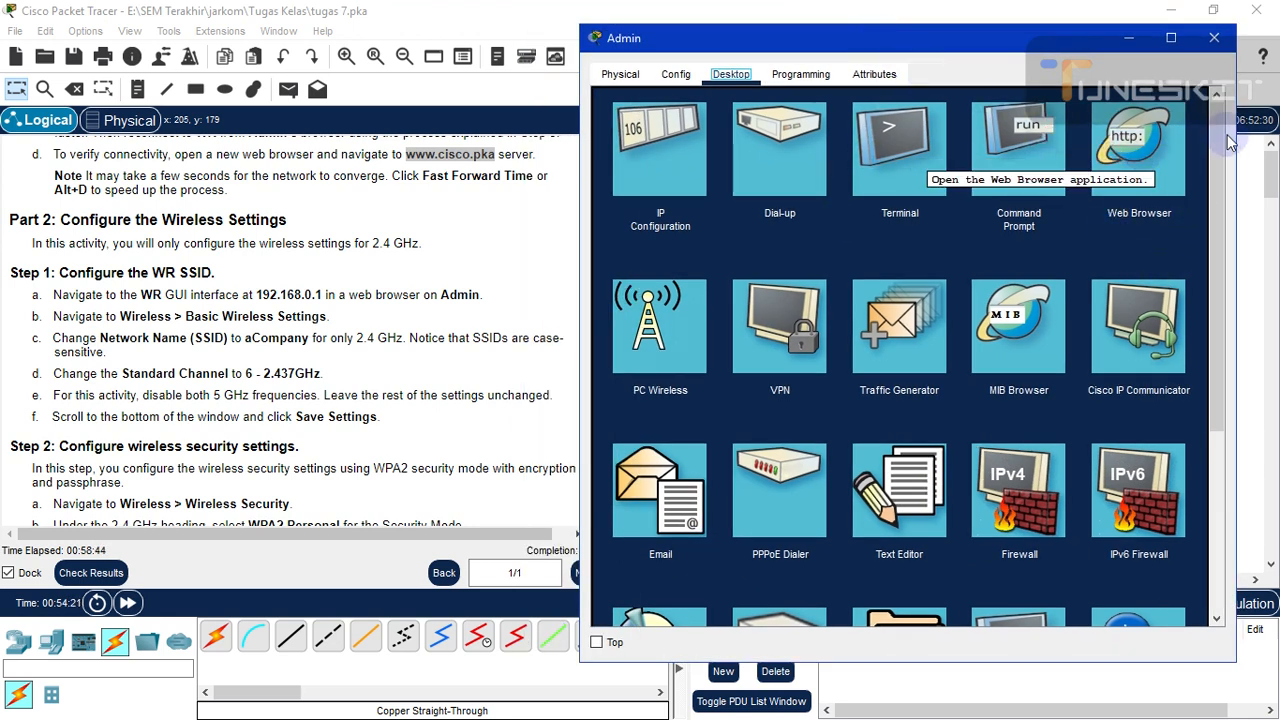
{"action": "scroll", "coordinate": [1213, 154], "scroll_direction": "down", "scroll_amount": 1}
{"action": "scroll", "coordinate": [1189, 148], "scroll_direction": "up", "scroll_amount": 1}
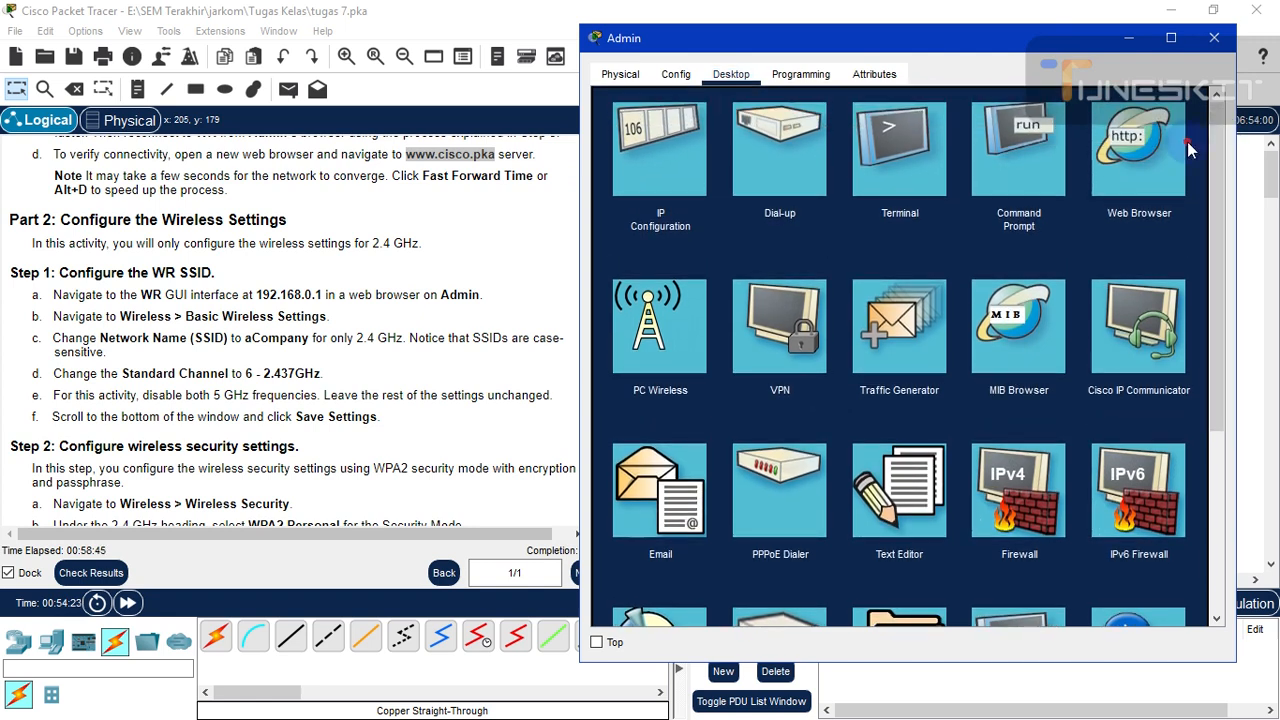
{"action": "left_click", "coordinate": [1122, 151]}
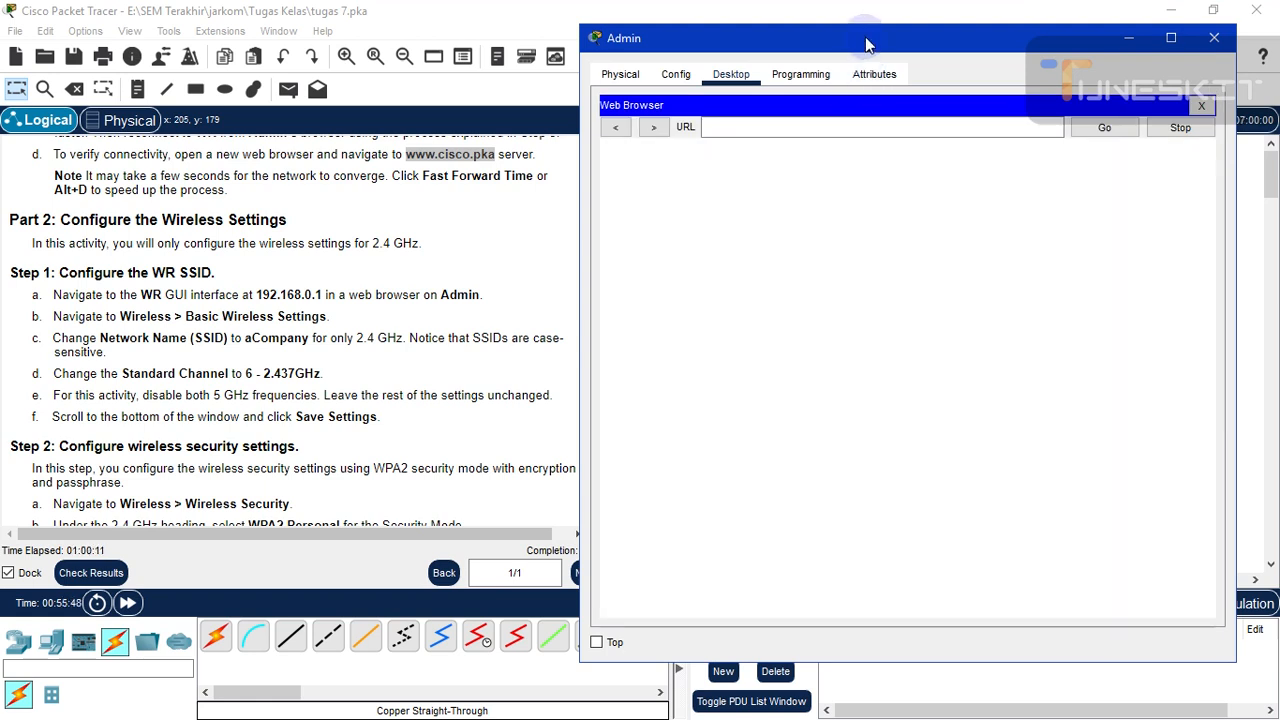
- Keep Admin's window on top and paste 192.168.0.1 from the instructions into the browser address
{"action": "left_click_drag", "start_coordinate": [866, 45], "coordinate": [906, 35]}
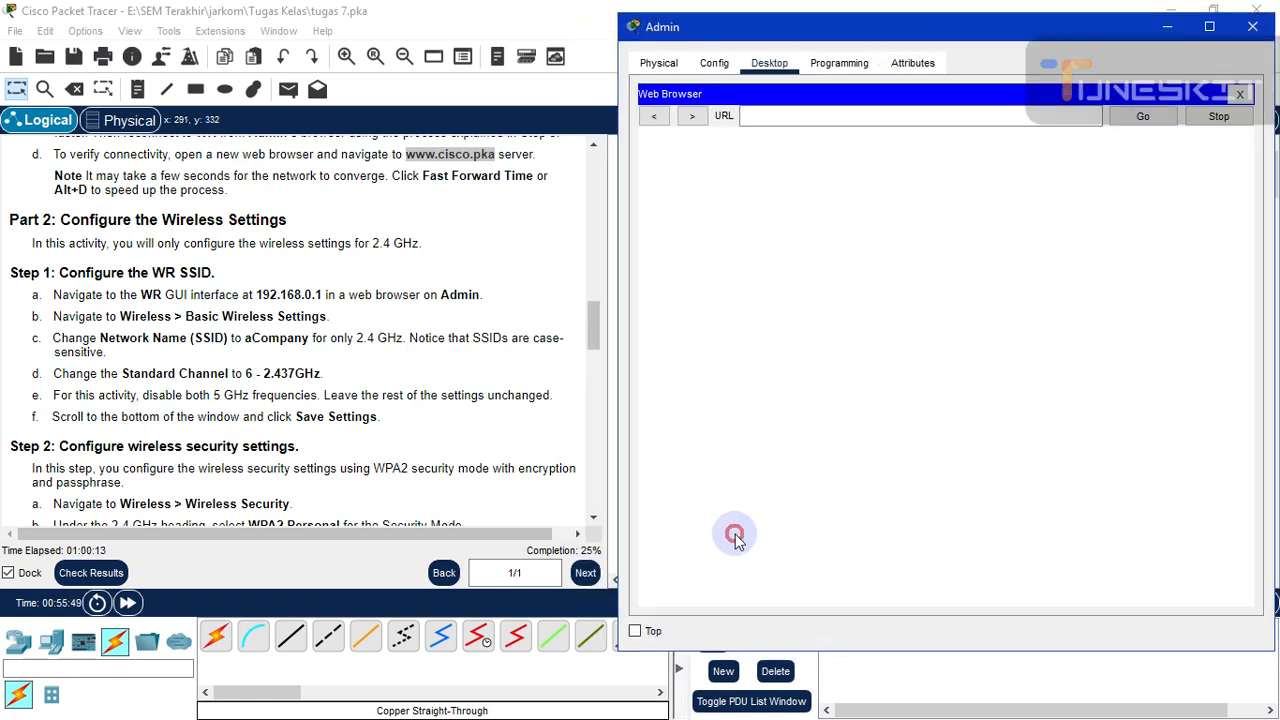
{"action": "left_click", "coordinate": [637, 631]}
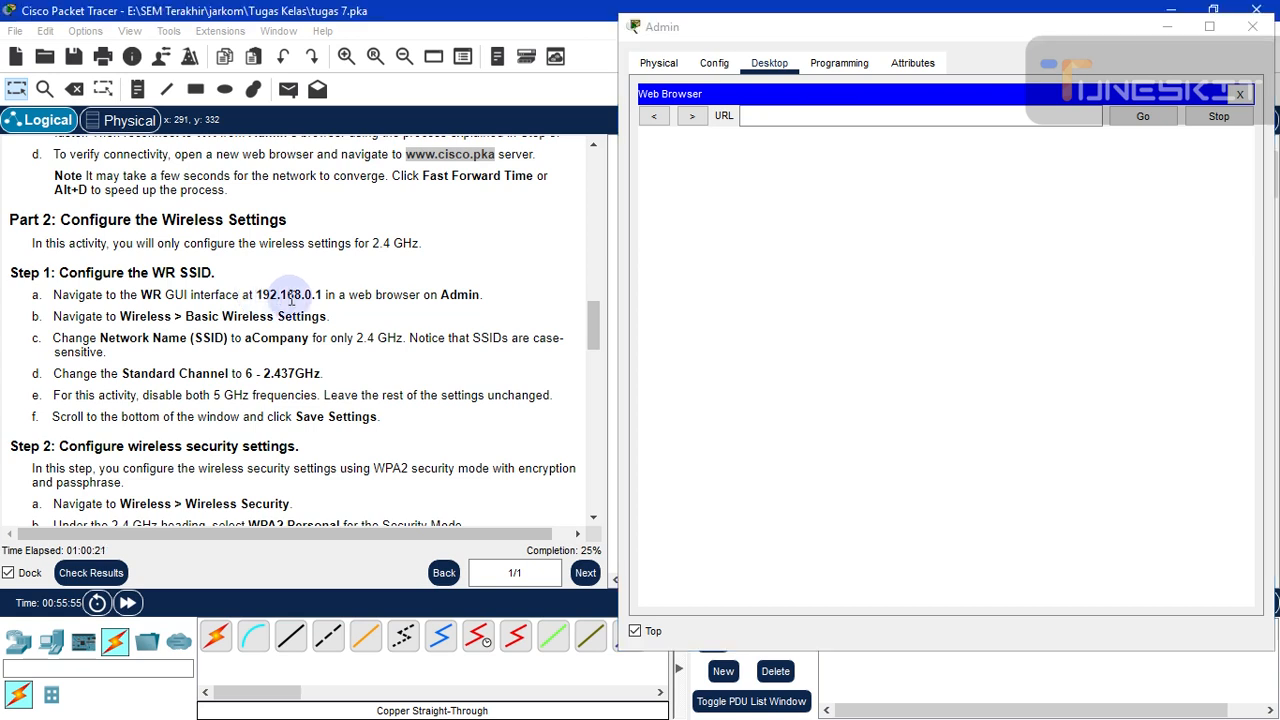
{"action": "left_click", "coordinate": [320, 293]}
{"action": "double_click", "coordinate": [320, 293]}
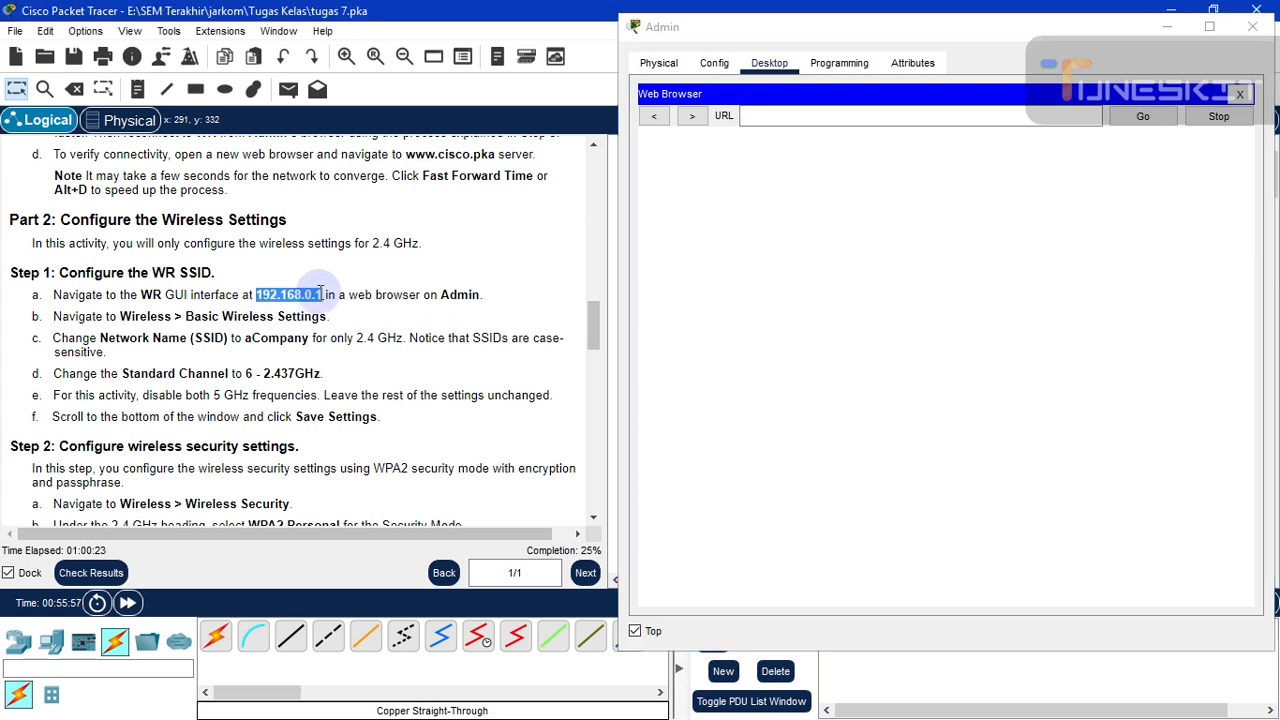
{"action": "right_click", "coordinate": [320, 293]}
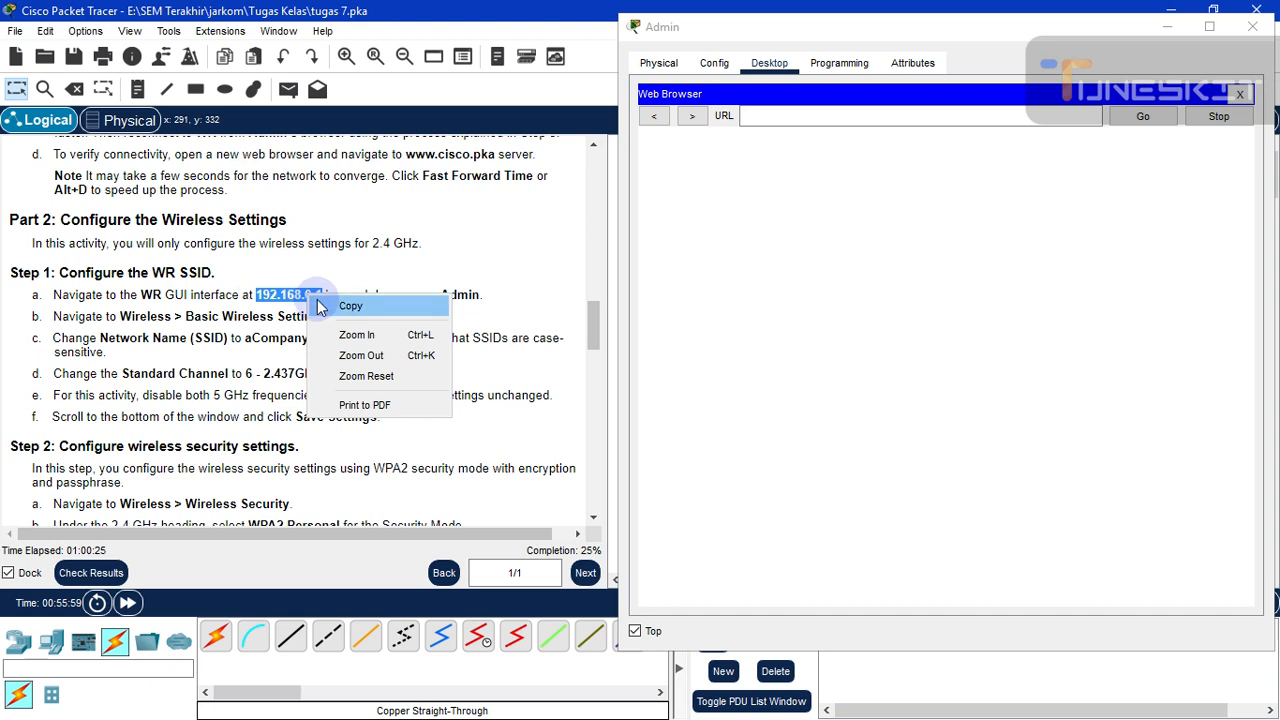
{"action": "left_click", "coordinate": [335, 306]}
{"action": "left_click", "coordinate": [760, 118]}
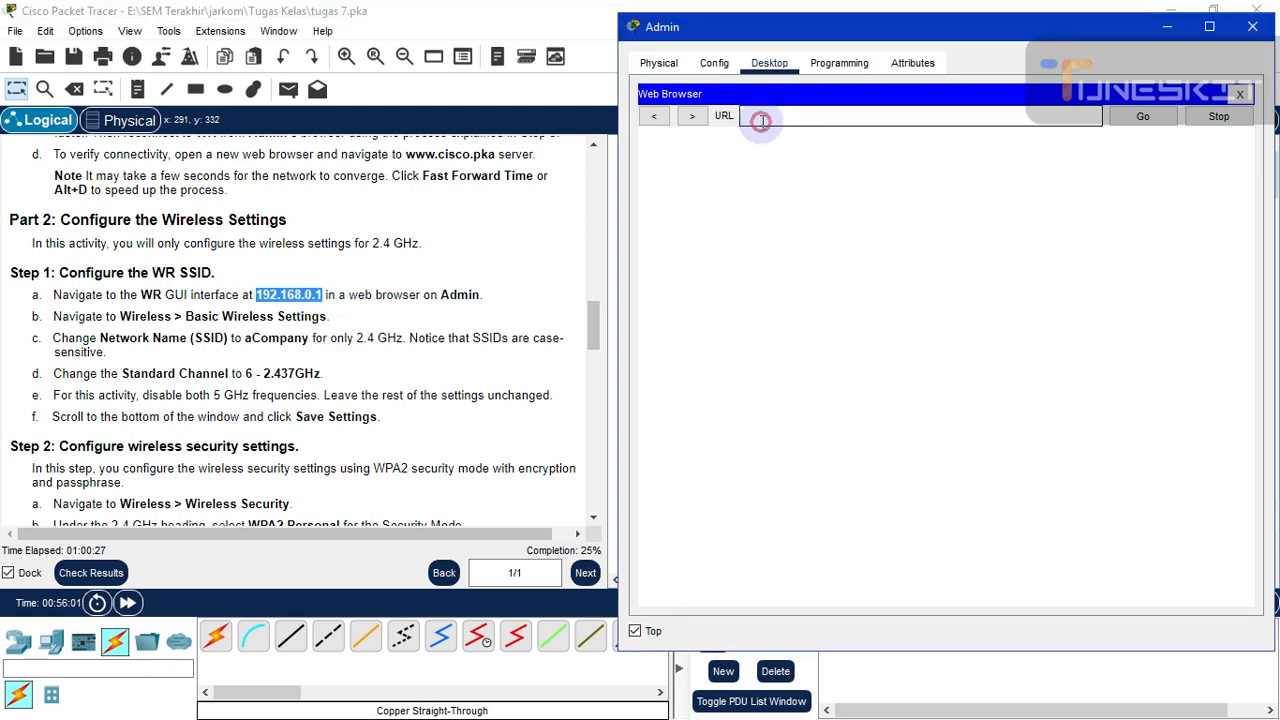
{"action": "key", "text": "ctrl+v"}
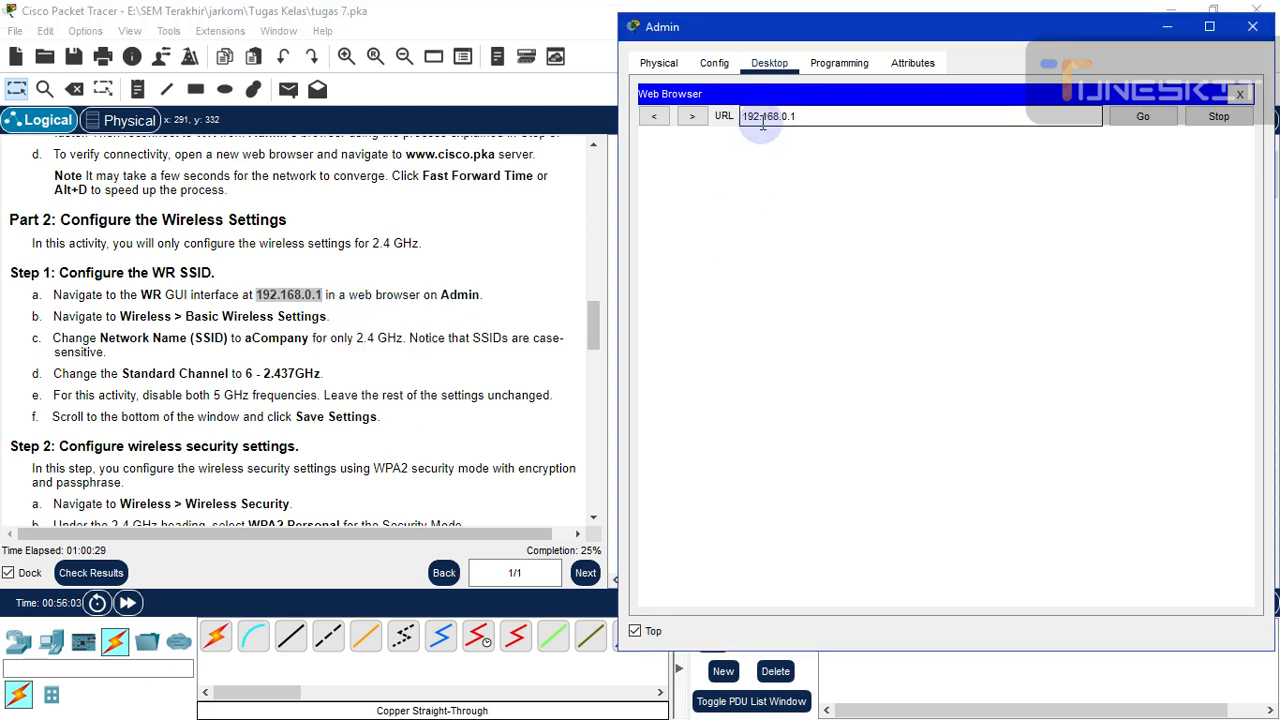
- Browse to 192.168.0.1 and log into WR with the router's user name and password
{"action": "left_click", "coordinate": [1140, 117]}
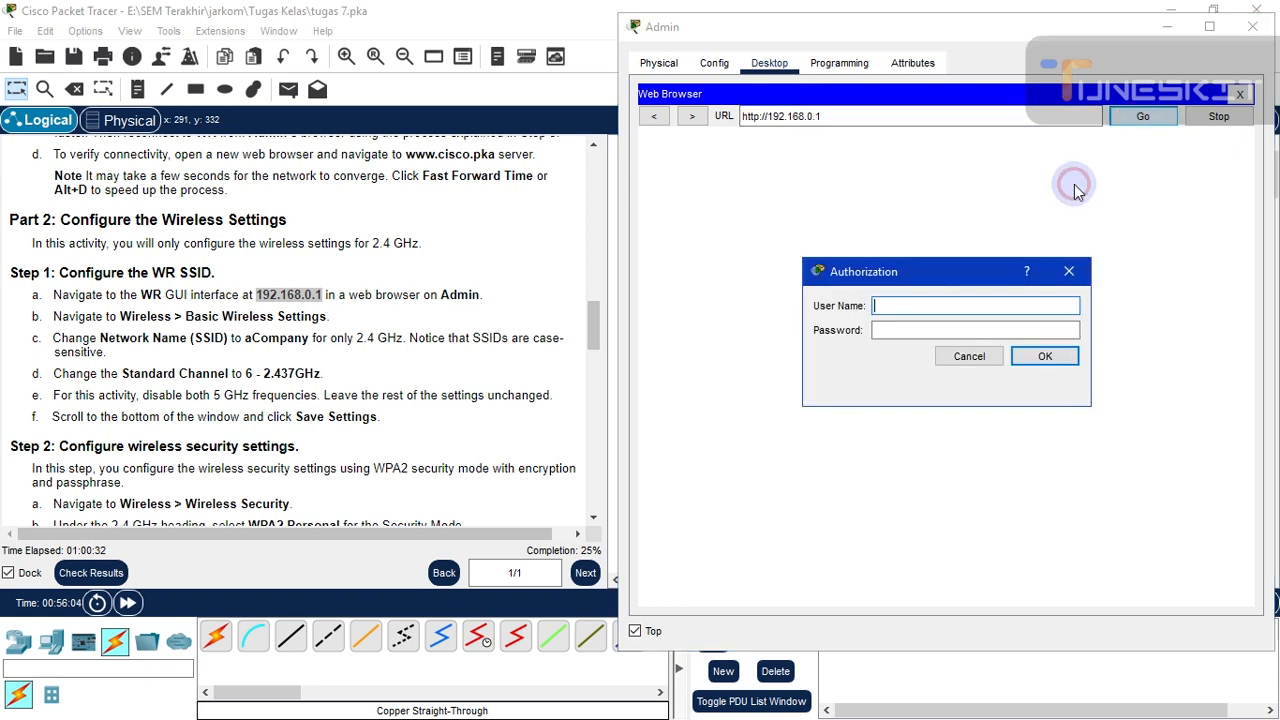
{"action": "left_click", "coordinate": [968, 311]}
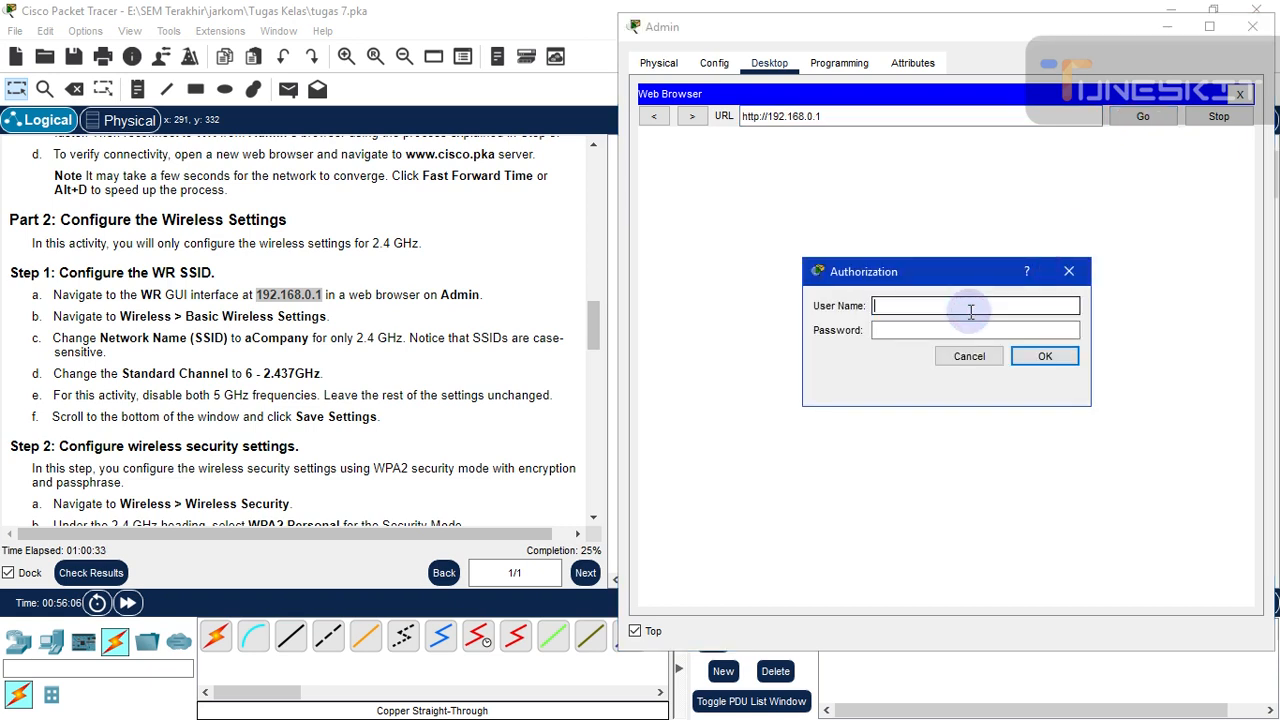
{"action": "type", "text": "admin"}
{"action": "left_click", "coordinate": [965, 327]}
{"action": "type", "text": "adm"}
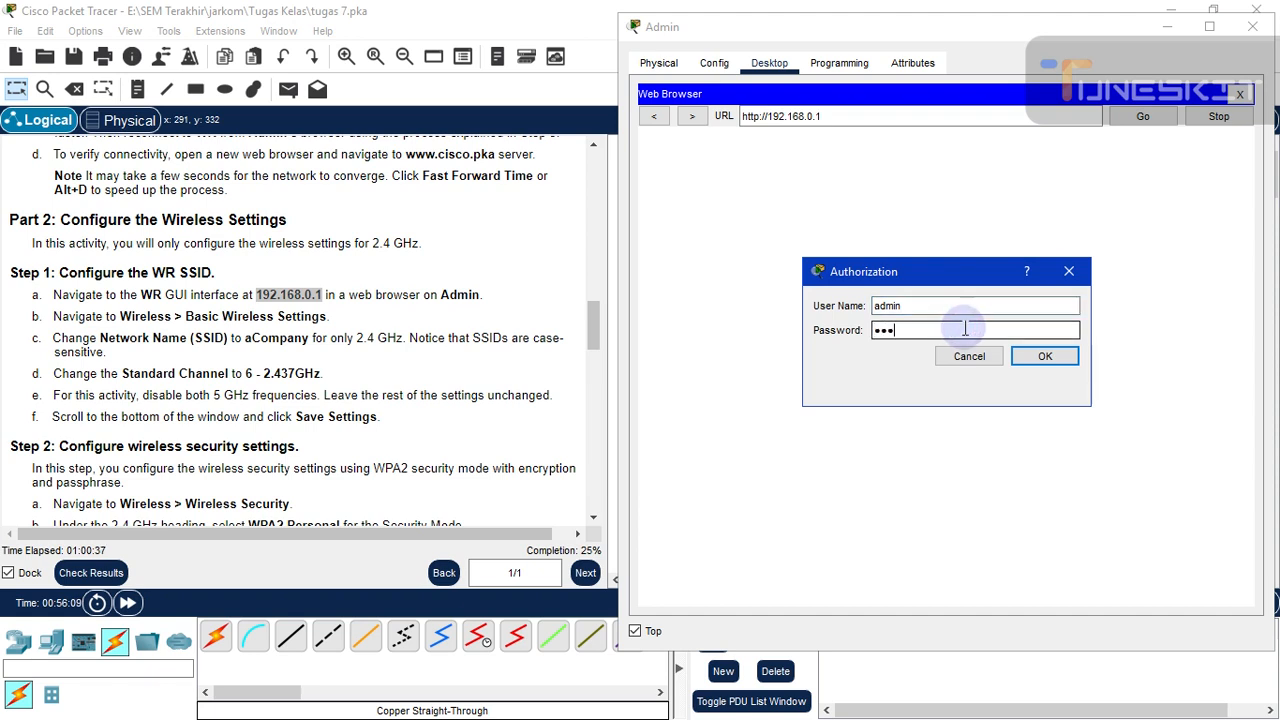
{"action": "type", "text": "a"}
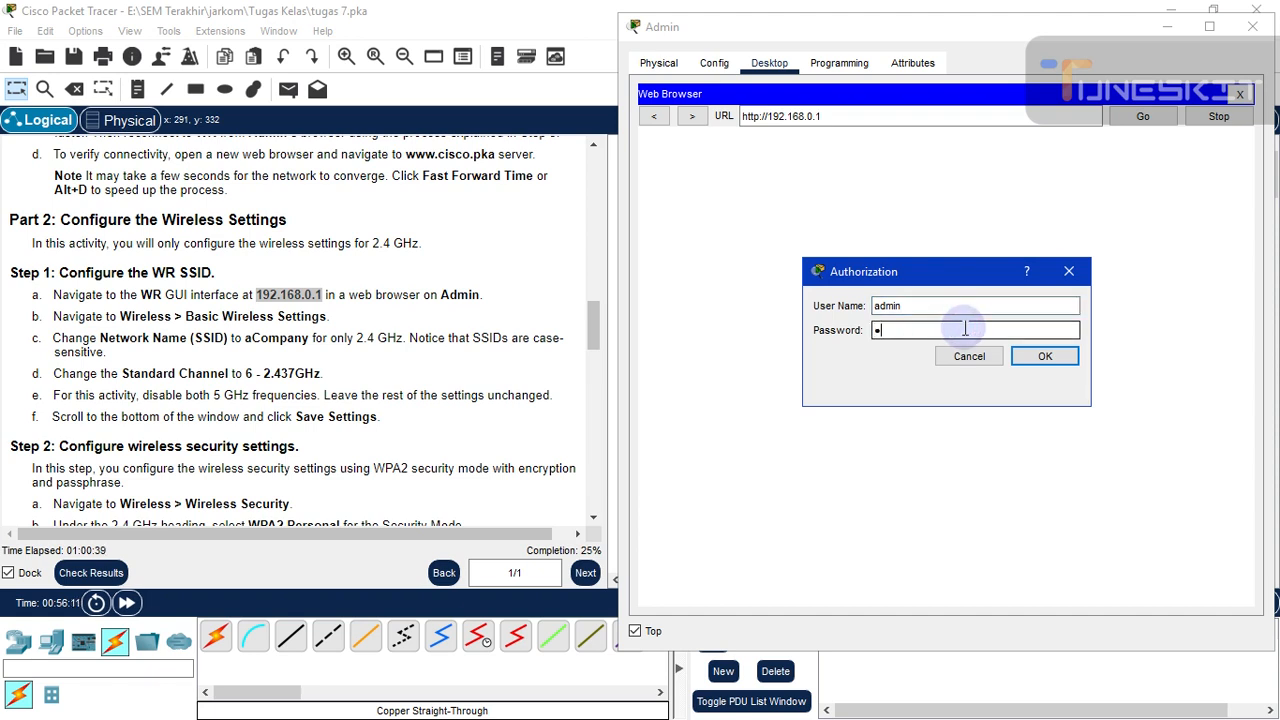
{"action": "left_click", "coordinate": [1045, 360]}
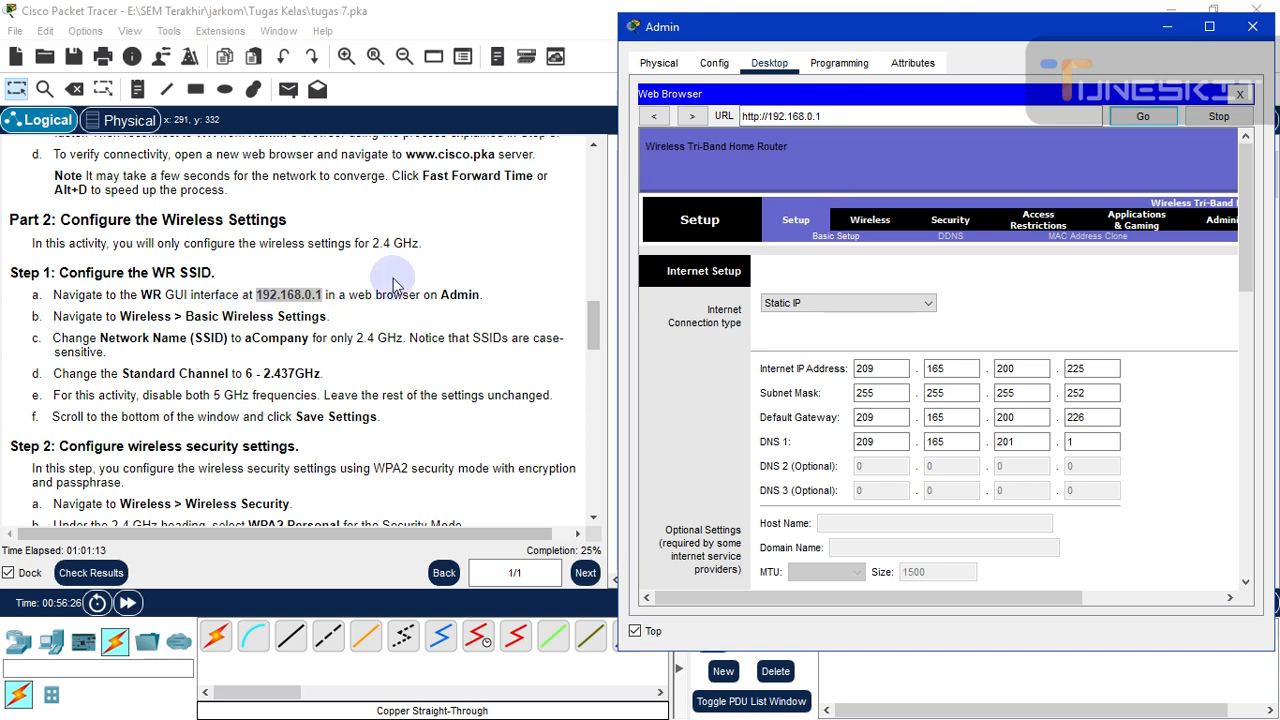
- Open WR's Basic Wireless Settings page in Admin's browser
{"action": "left_click", "coordinate": [866, 226]}
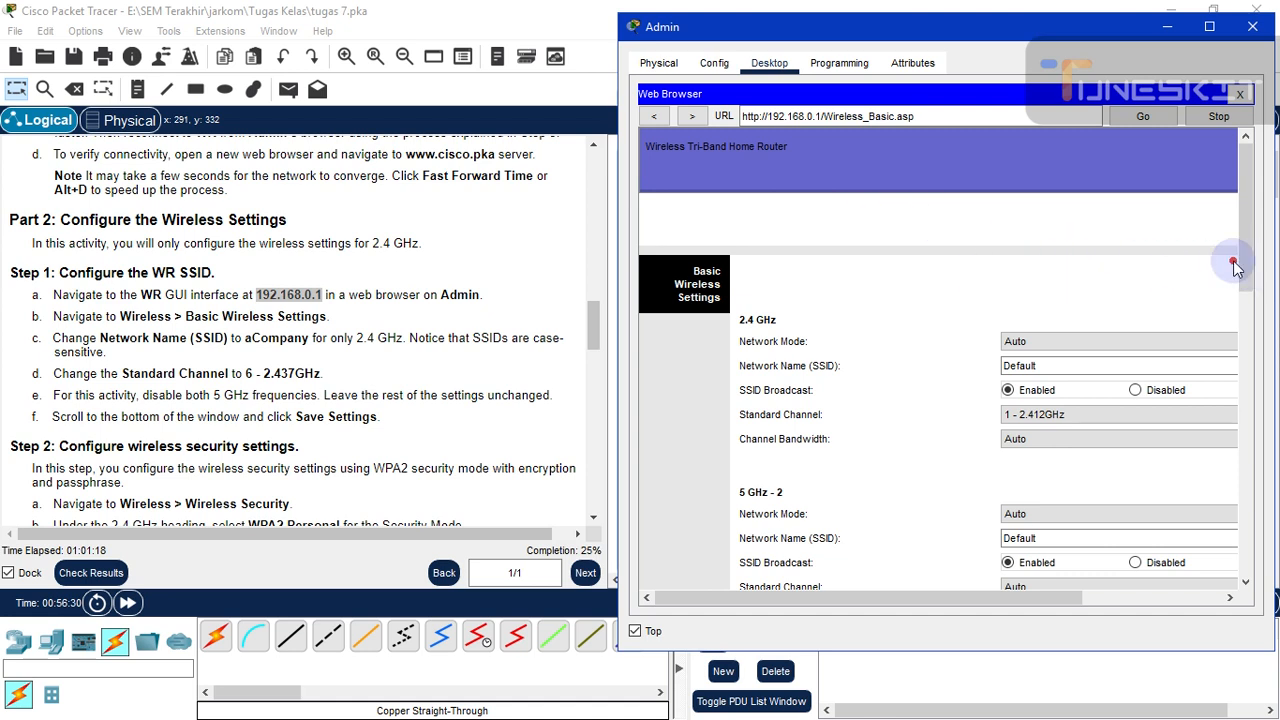
{"action": "left_click_drag", "start_coordinate": [1004, 36], "coordinate": [964, 34]}
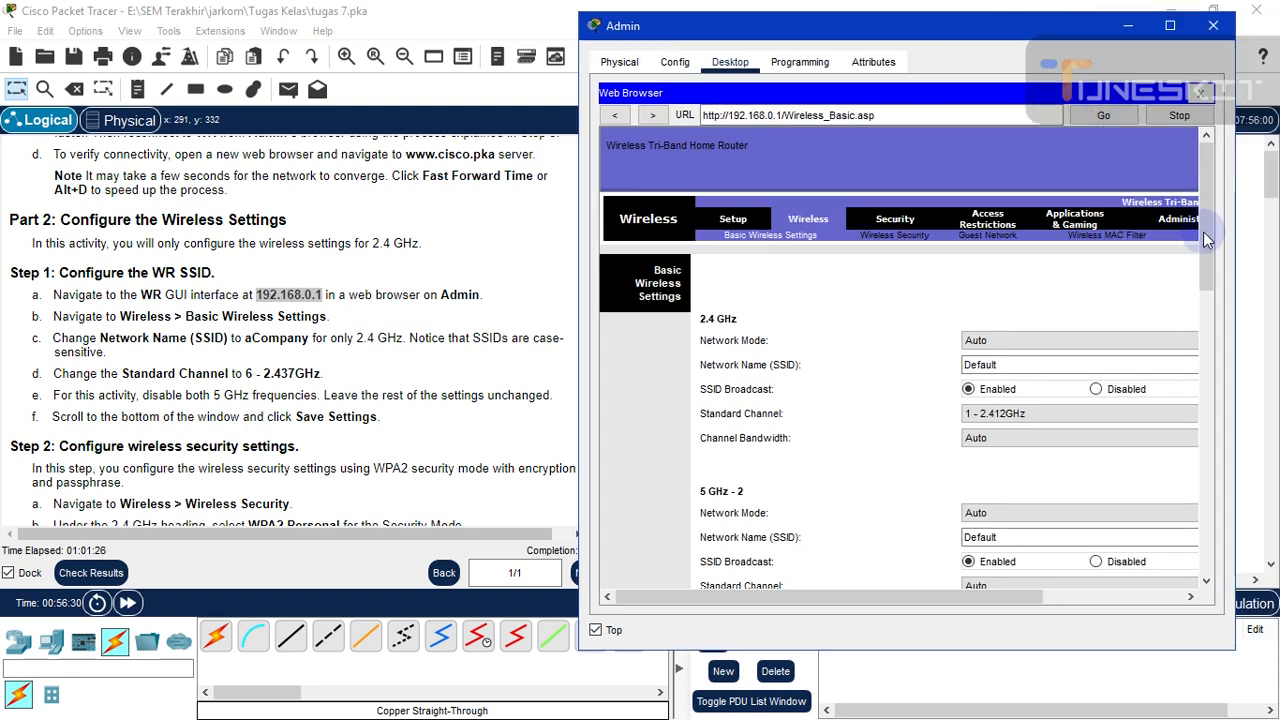
{"action": "scroll", "coordinate": [1203, 231], "scroll_direction": "down", "scroll_amount": 1}
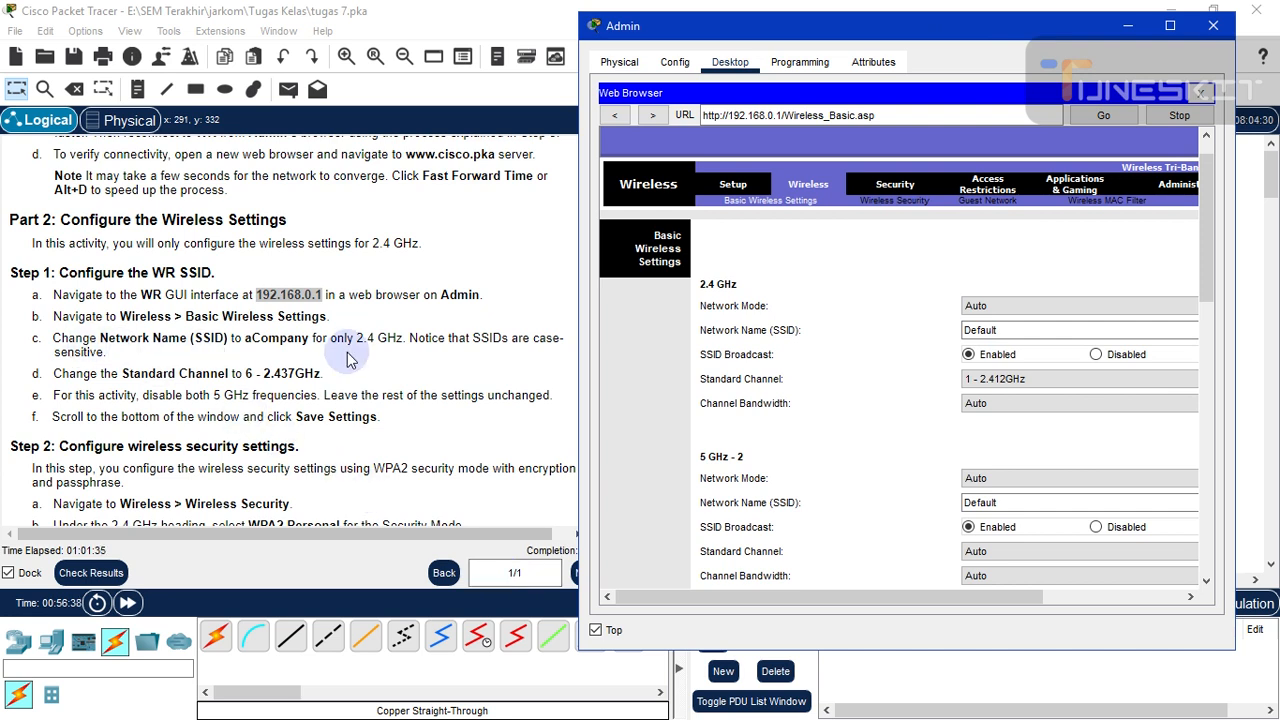
- Copy aCompany from the instructions and enter it as the 2.4 GHz network name
{"action": "left_click", "coordinate": [247, 338]}
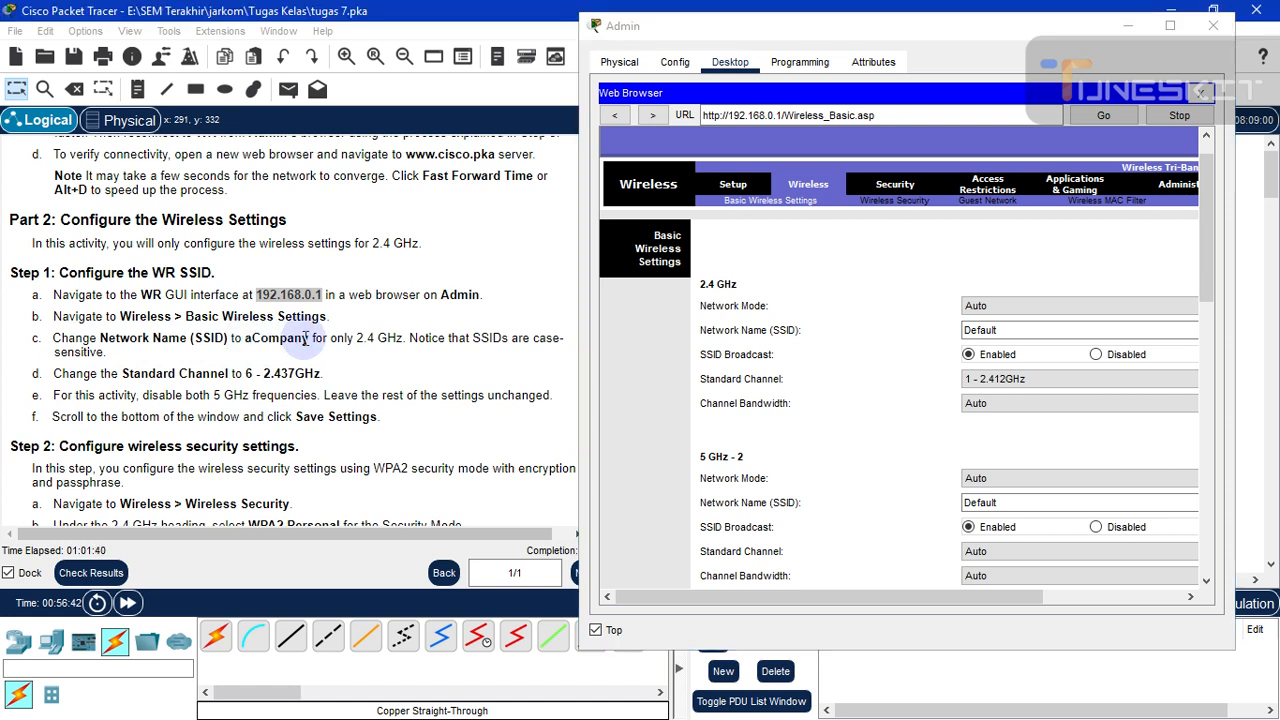
{"action": "double_click", "coordinate": [306, 338]}
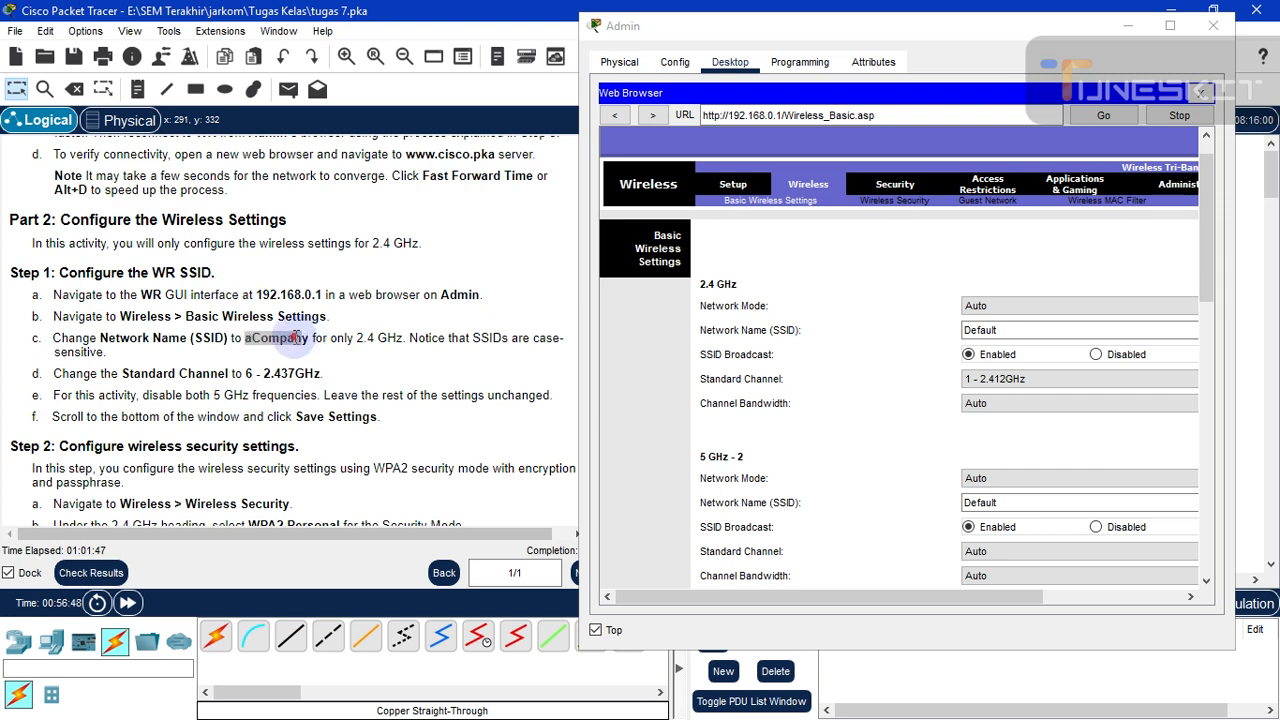
{"action": "left_click", "coordinate": [250, 341]}
{"action": "left_click_drag", "start_coordinate": [248, 338], "coordinate": [310, 340]}
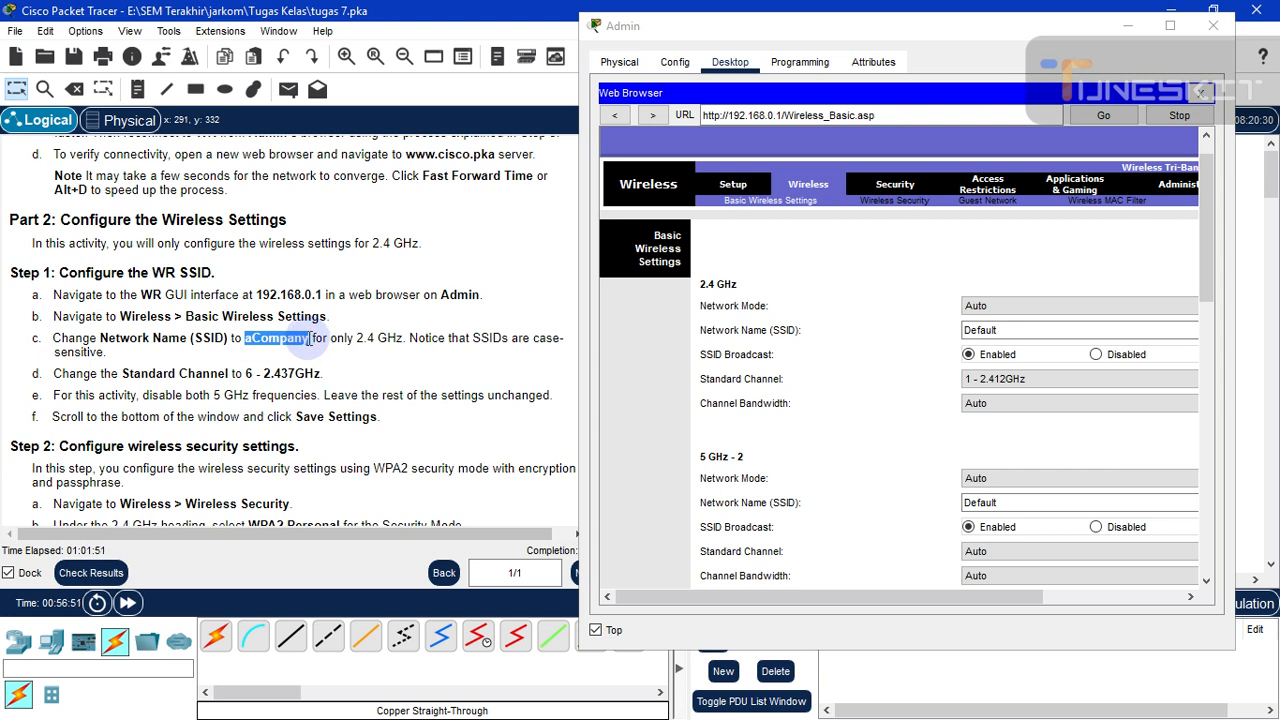
{"action": "right_click", "coordinate": [288, 334]}
{"action": "left_click", "coordinate": [310, 346]}
{"action": "left_click", "coordinate": [955, 330]}
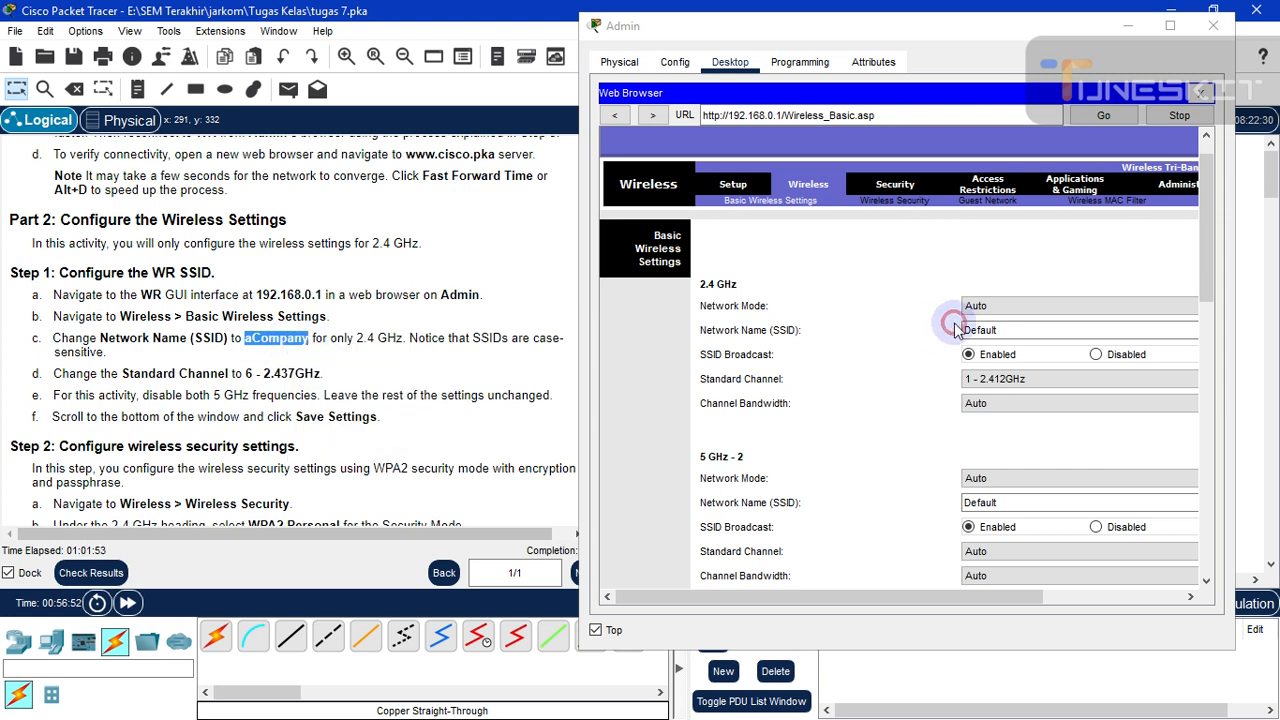
{"action": "left_click", "coordinate": [1024, 330]}
{"action": "left_click", "coordinate": [1000, 330]}
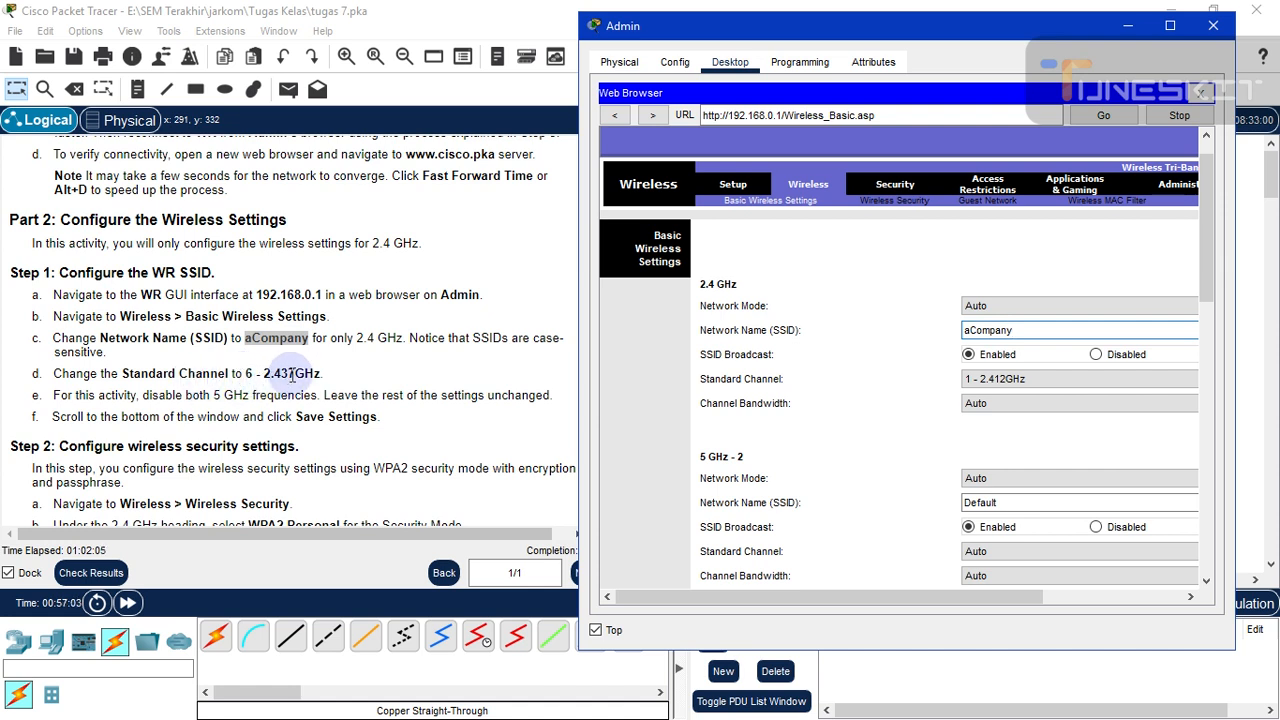
- Set the 2.4 GHz channel to 6 - 2.437GHz
{"action": "left_click", "coordinate": [1008, 388]}
{"action": "left_click", "coordinate": [994, 457]}
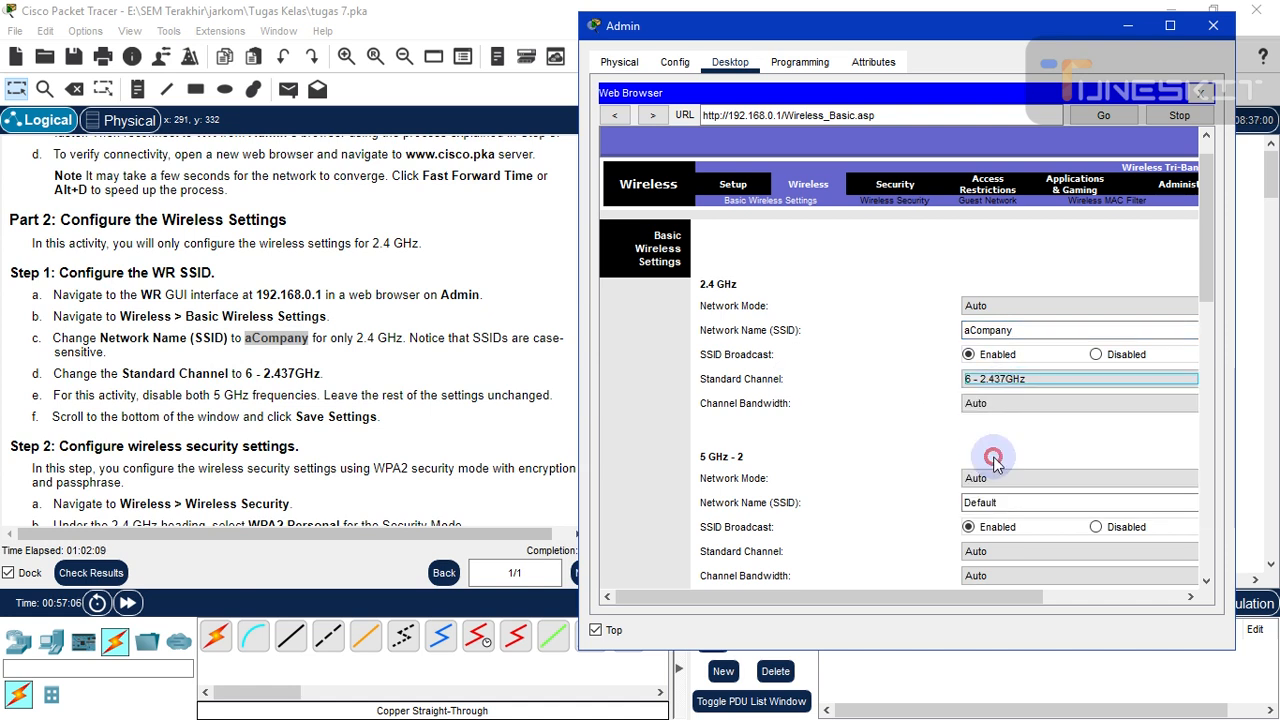
{"action": "left_click", "coordinate": [897, 390]}
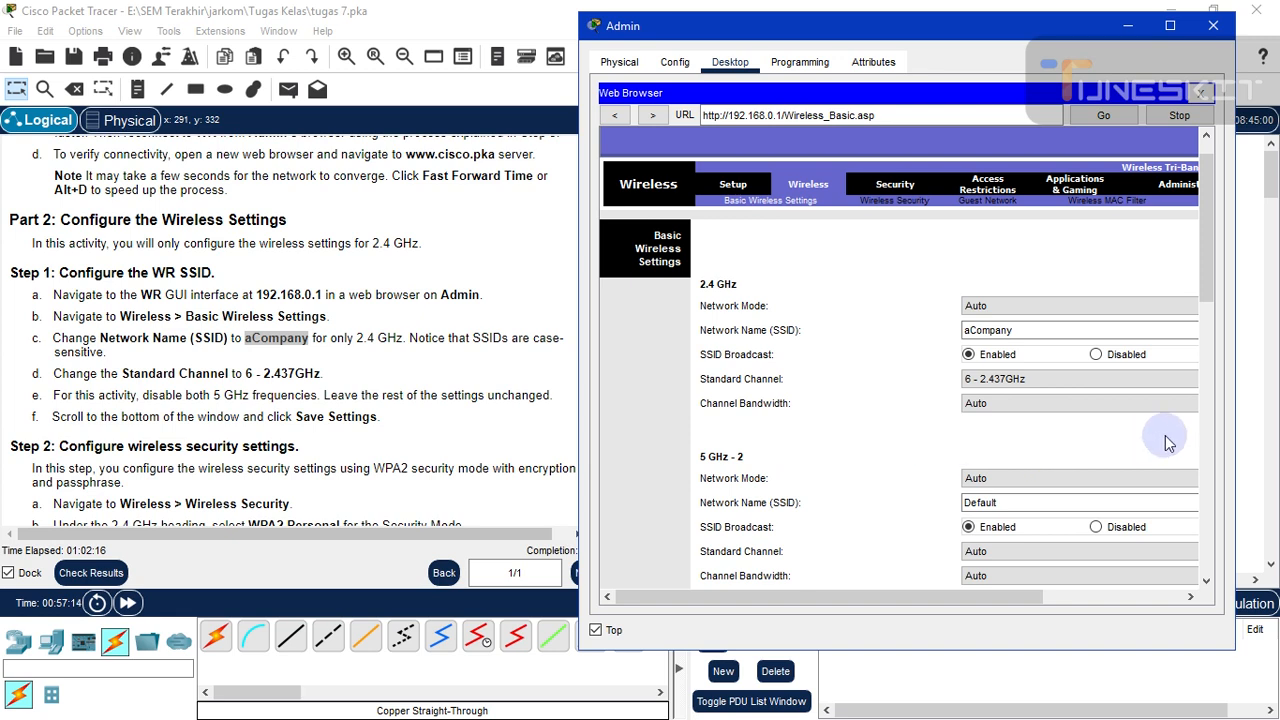
{"action": "scroll", "coordinate": [1206, 267], "scroll_direction": "down", "scroll_amount": 3}
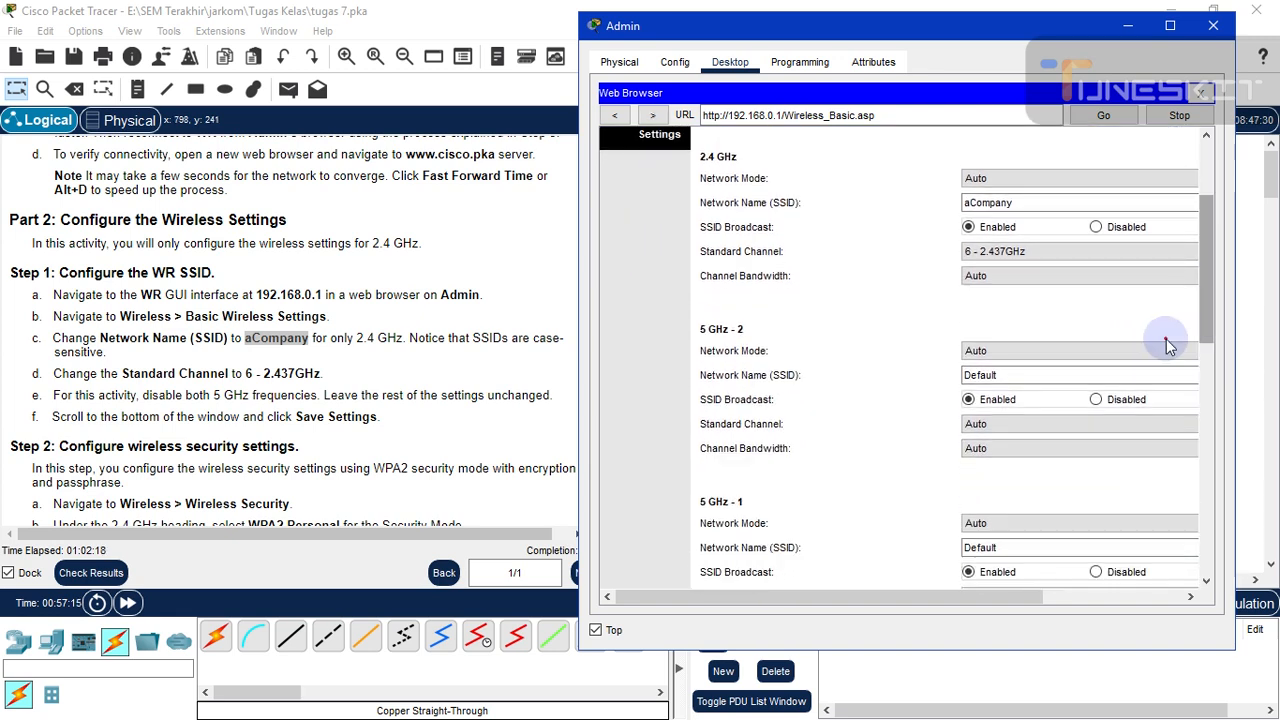
- Set the network mode of both 5 GHz-2 and 5 GHz-1 radios to Disabled
{"action": "left_click", "coordinate": [1068, 355]}
{"action": "left_click", "coordinate": [1066, 357]}
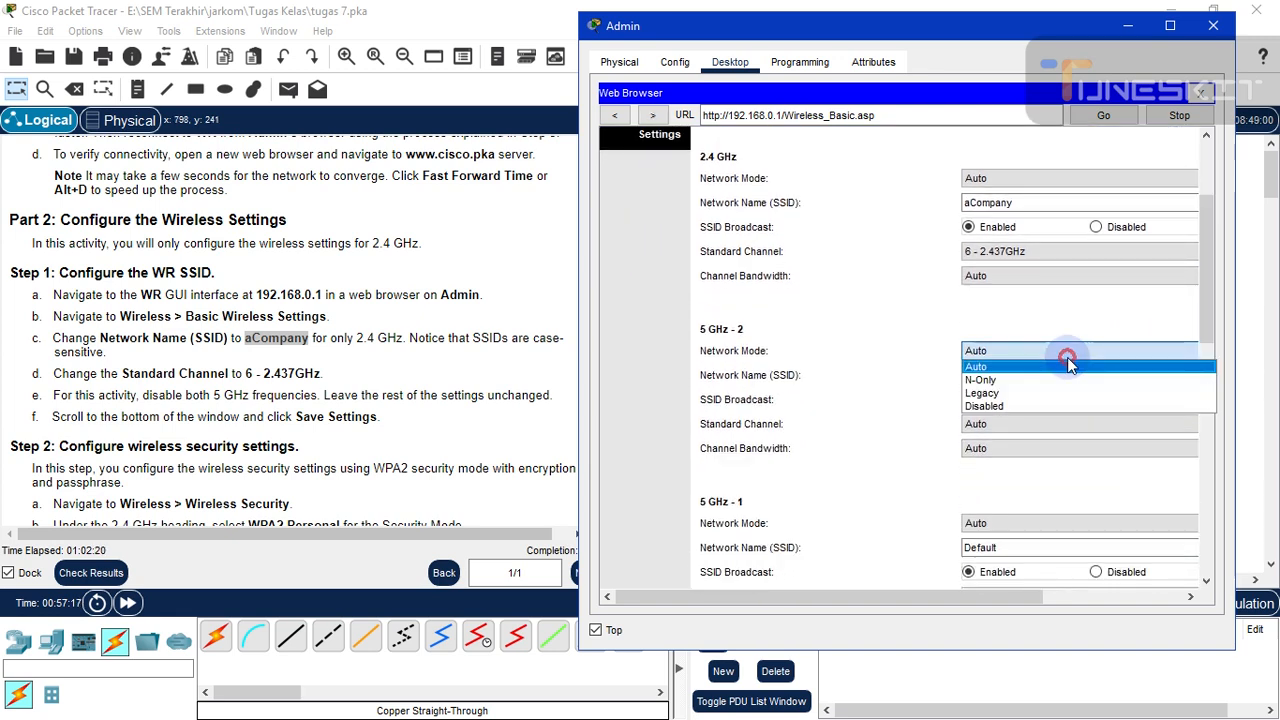
{"action": "left_click", "coordinate": [1046, 409]}
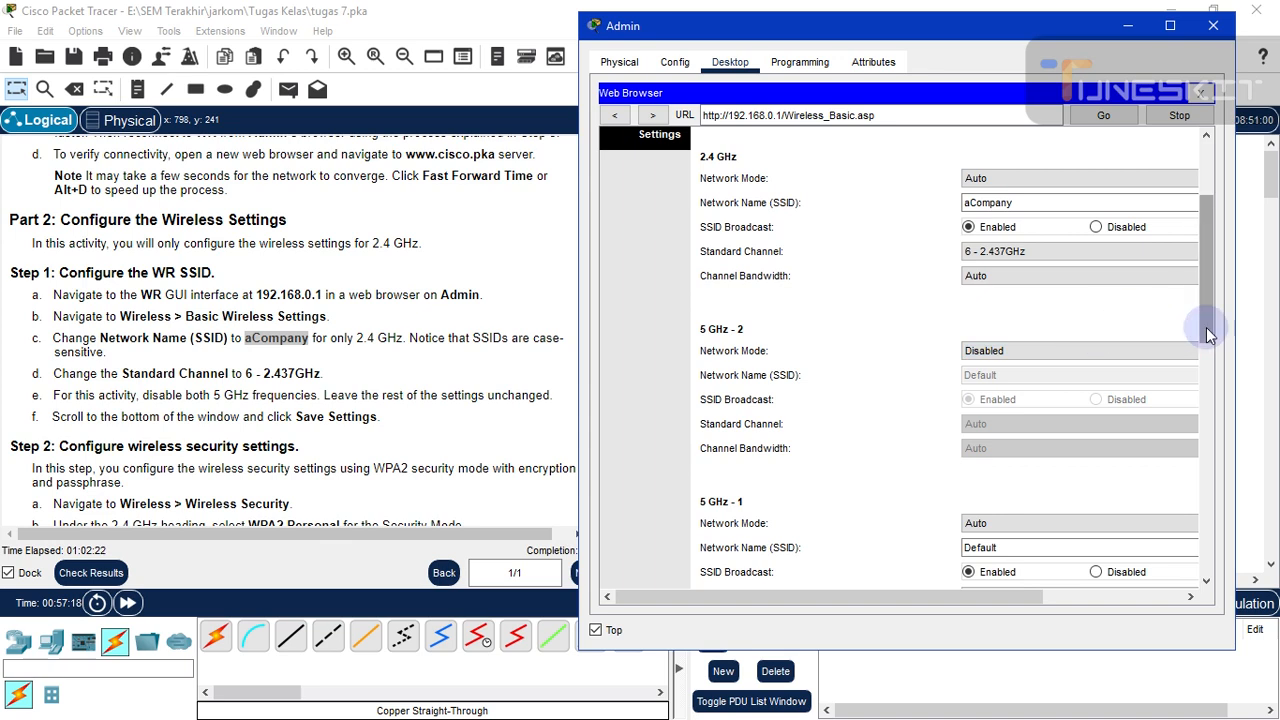
{"action": "left_click_drag", "start_coordinate": [1206, 309], "coordinate": [1203, 402]}
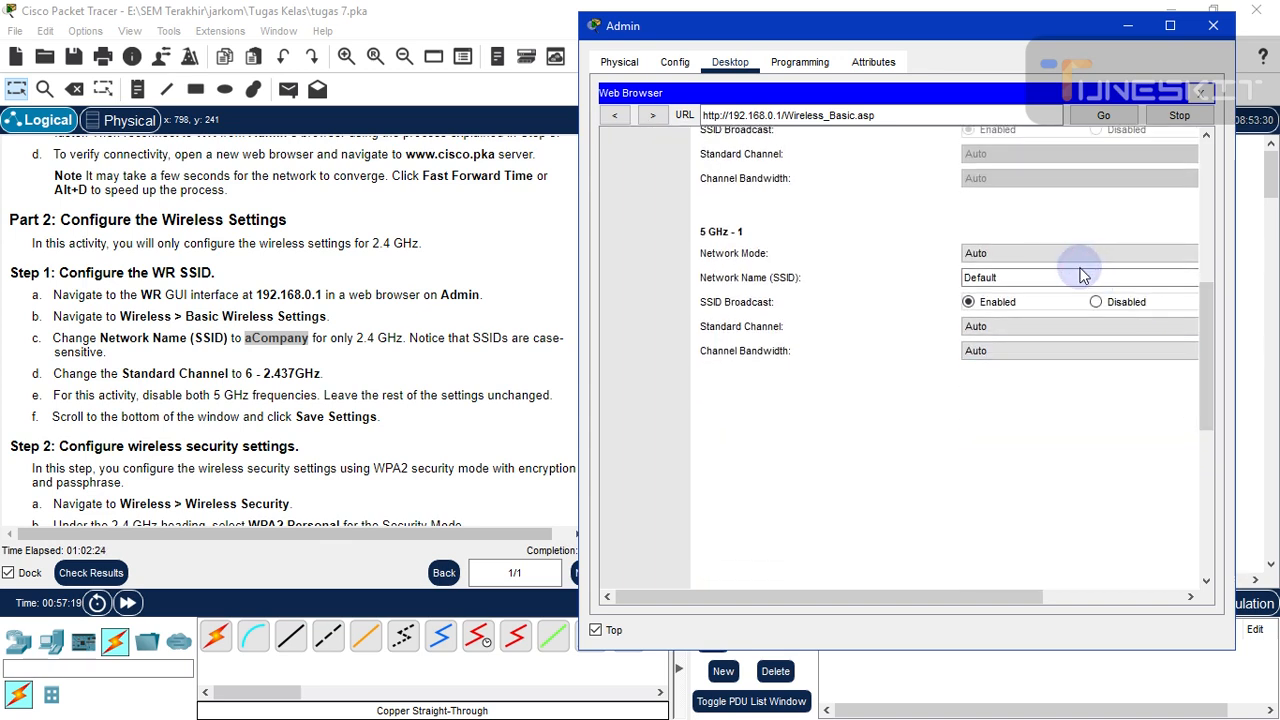
{"action": "left_click", "coordinate": [1071, 257]}
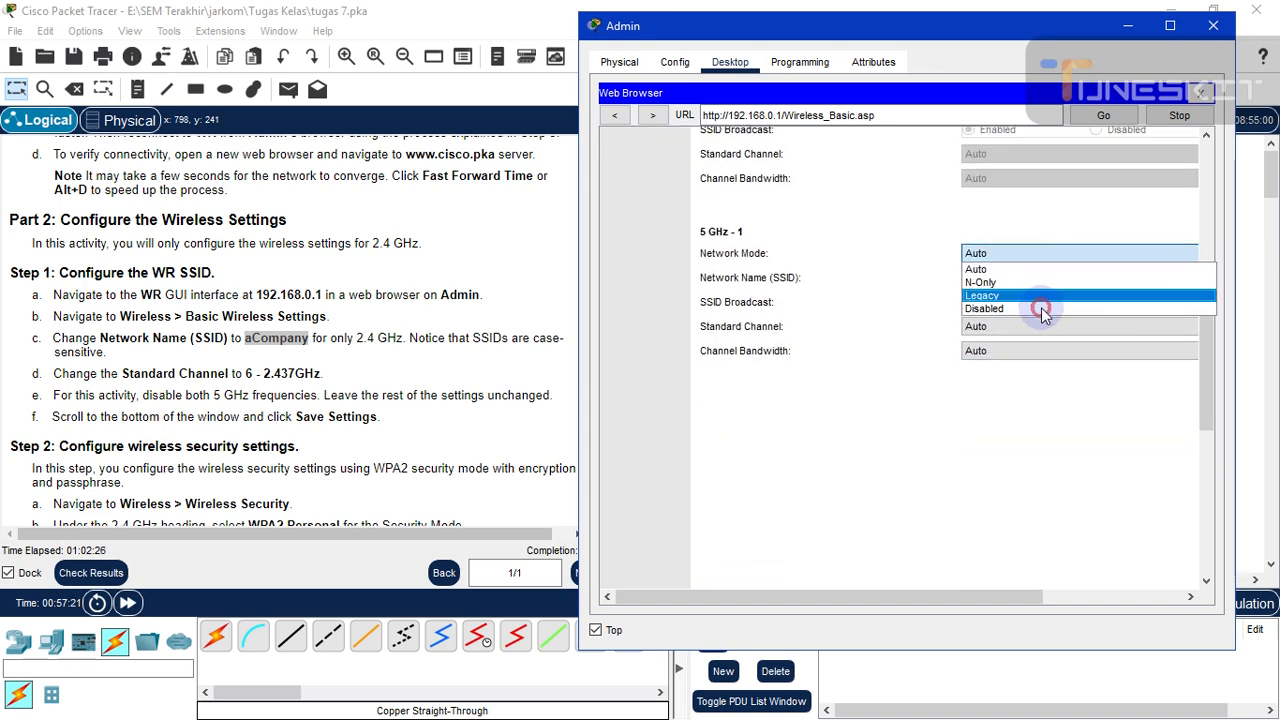
{"action": "left_click", "coordinate": [1037, 315]}
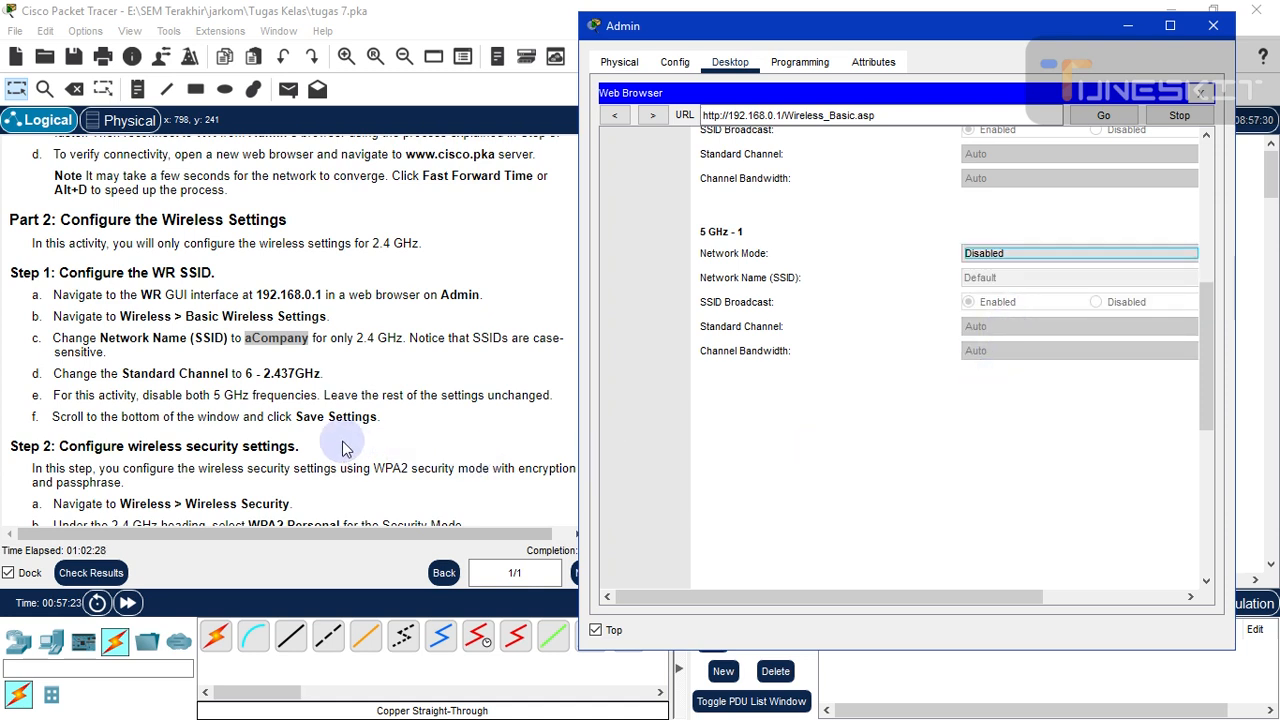
{"action": "left_click_drag", "start_coordinate": [1204, 399], "coordinate": [1211, 576]}
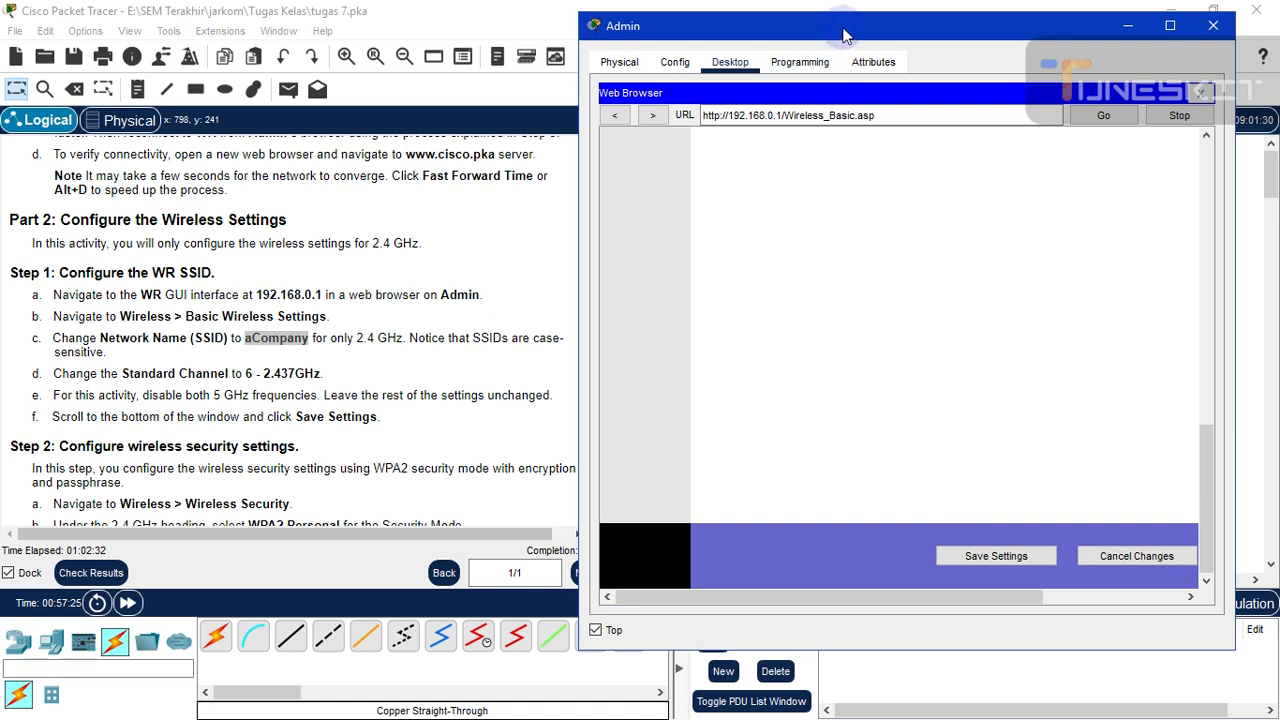
- Save the basic wireless settings and scroll back up to verify them
{"action": "left_click_drag", "start_coordinate": [866, 33], "coordinate": [885, 33]}
{"action": "left_click", "coordinate": [1002, 556]}
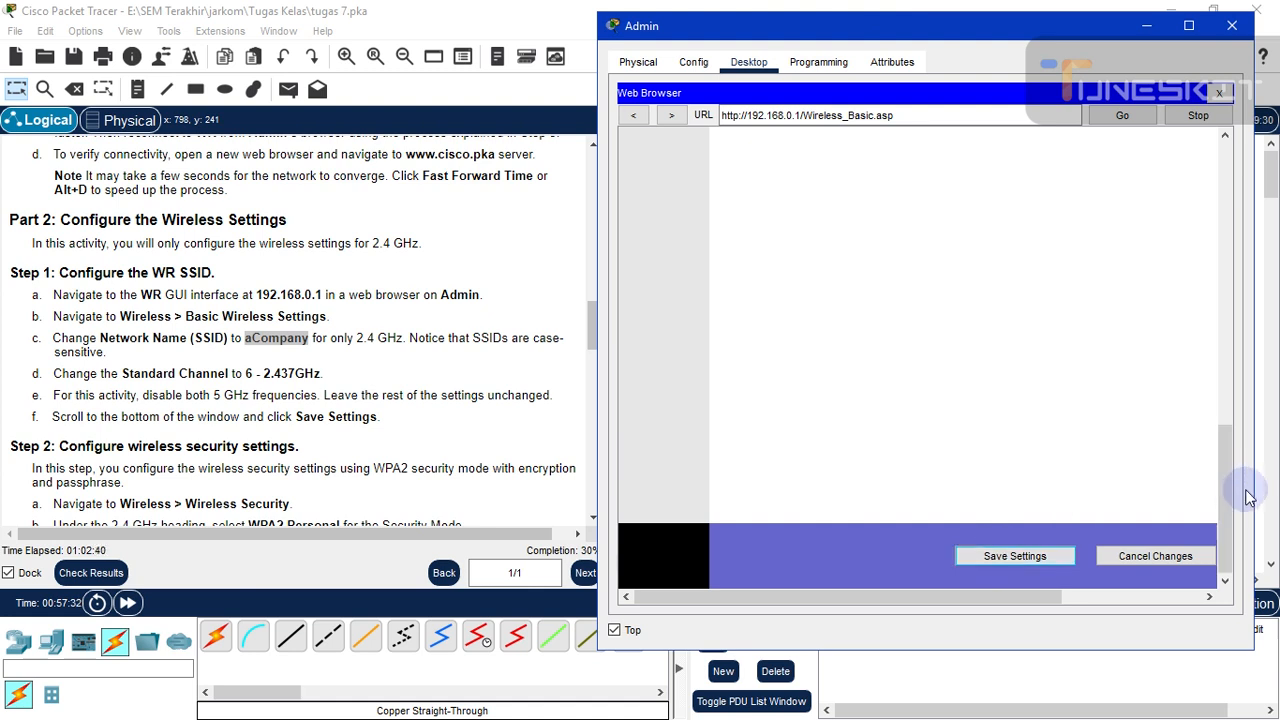
{"action": "scroll", "coordinate": [1230, 432], "scroll_direction": "up", "scroll_amount": 1}
{"action": "left_click_drag", "start_coordinate": [1230, 432], "coordinate": [1236, 263]}
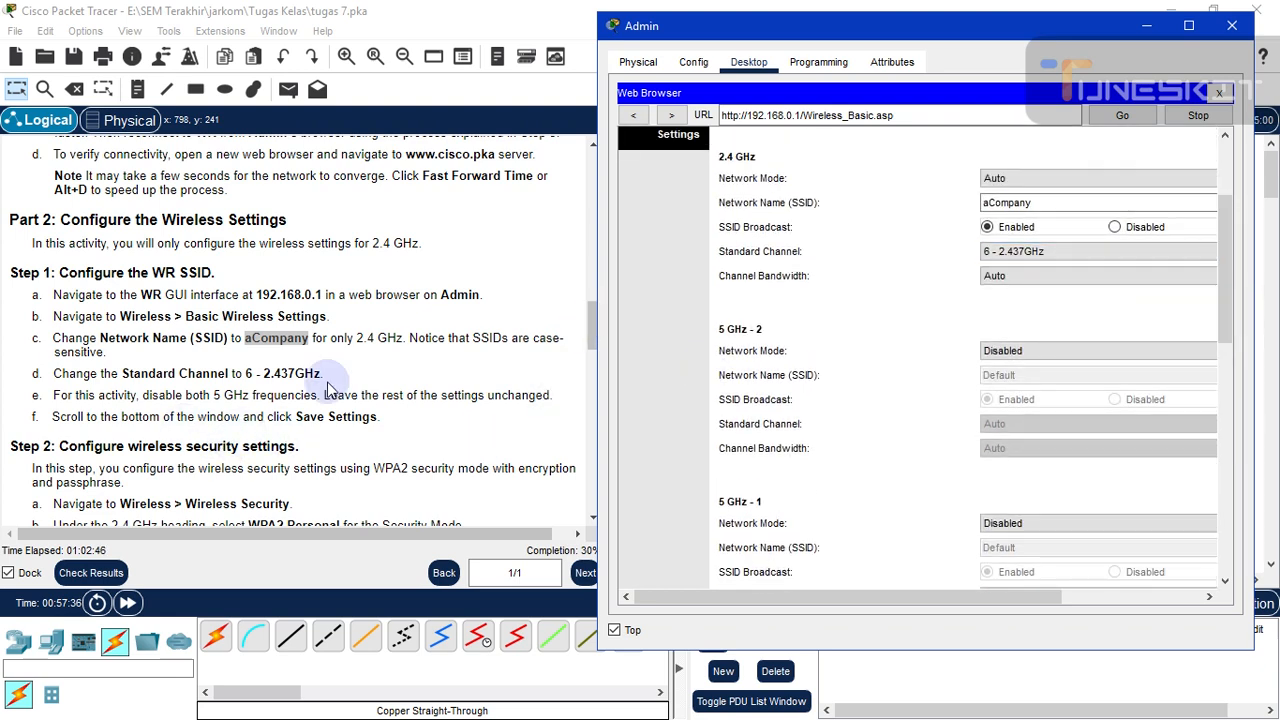
{"action": "left_click", "coordinate": [1147, 33]}
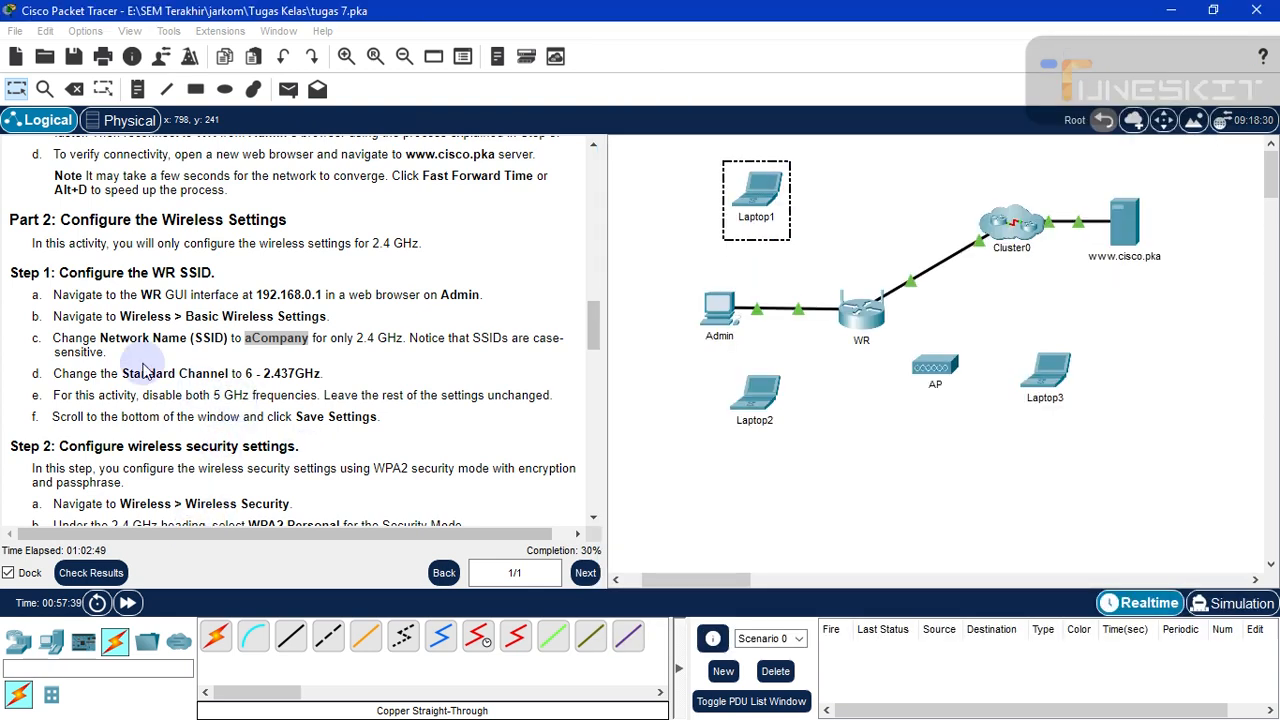
{"action": "left_click", "coordinate": [518, 351]}
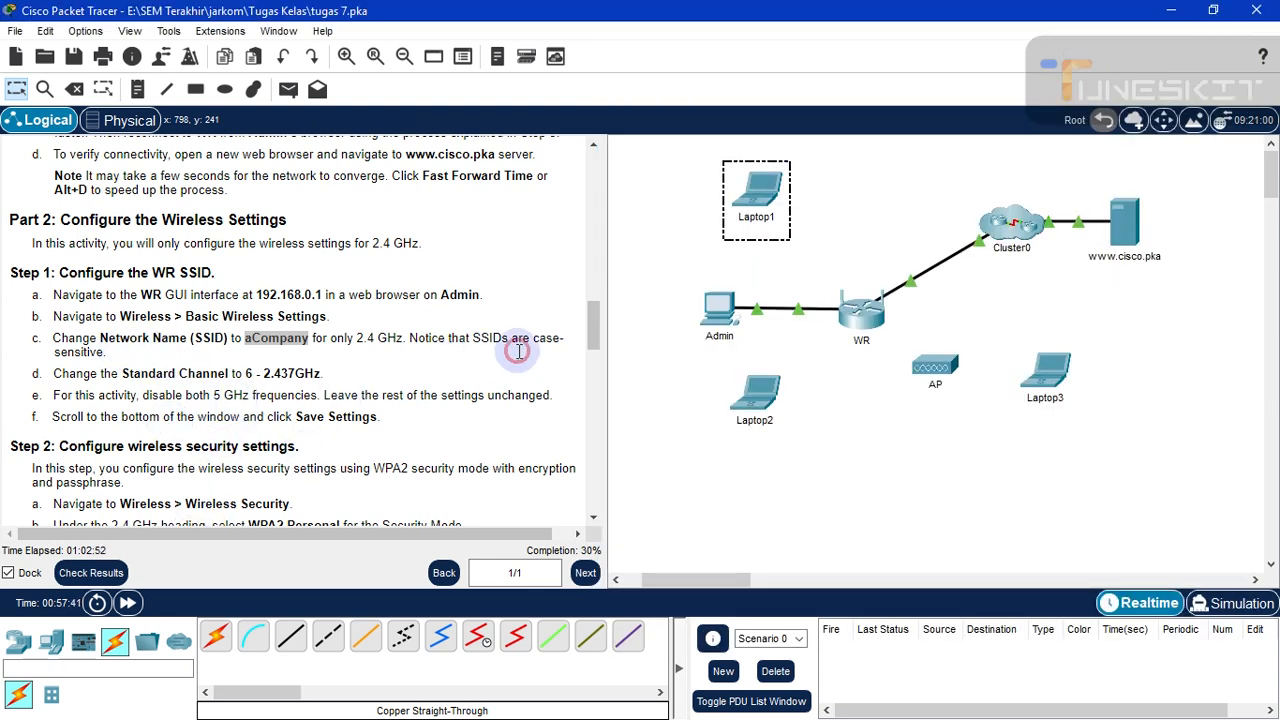
{"action": "scroll", "coordinate": [594, 336], "scroll_direction": "down", "scroll_amount": 1}
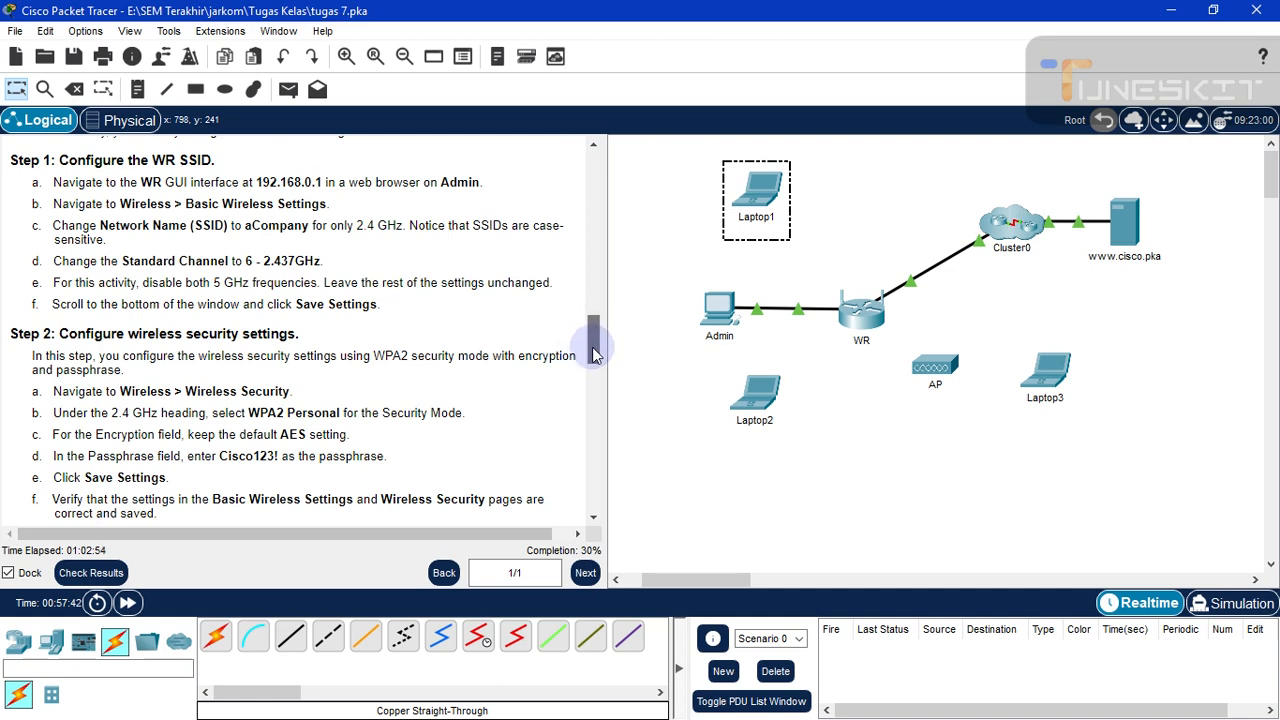
{"action": "scroll", "coordinate": [594, 350], "scroll_direction": "down", "scroll_amount": 2}
{"action": "left_click", "coordinate": [145, 316]}
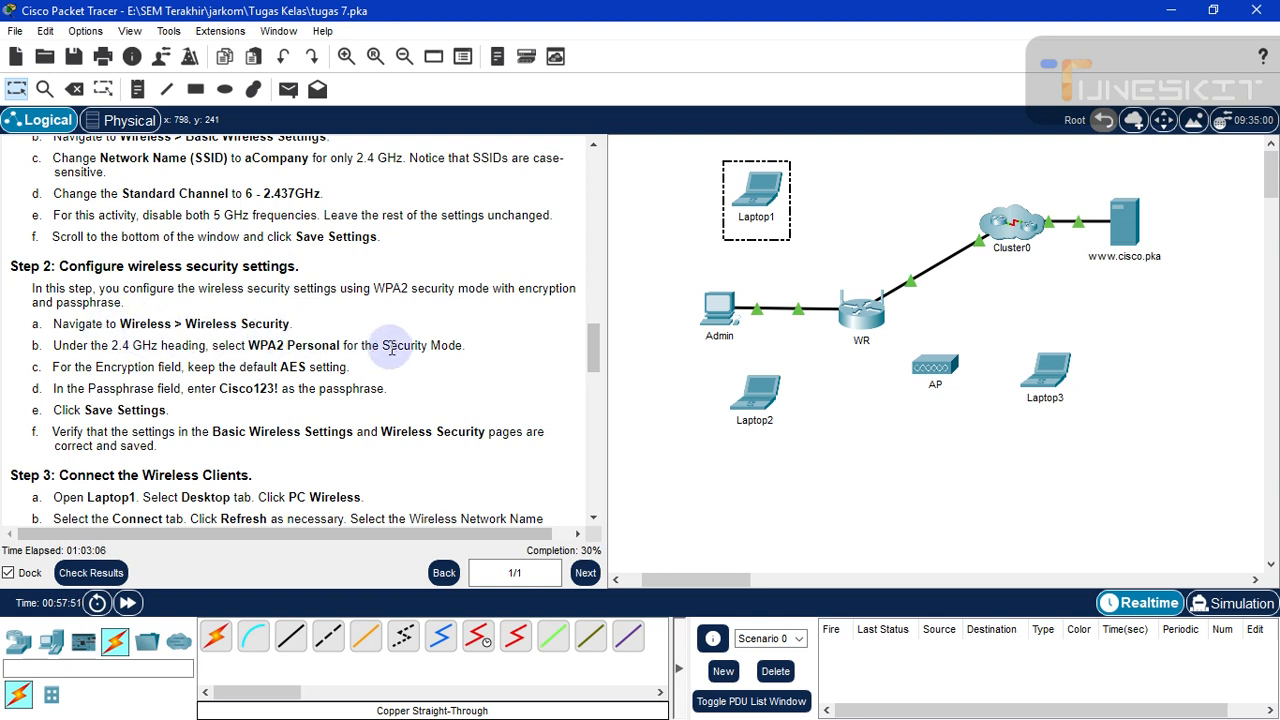
{"action": "left_click", "coordinate": [716, 316]}
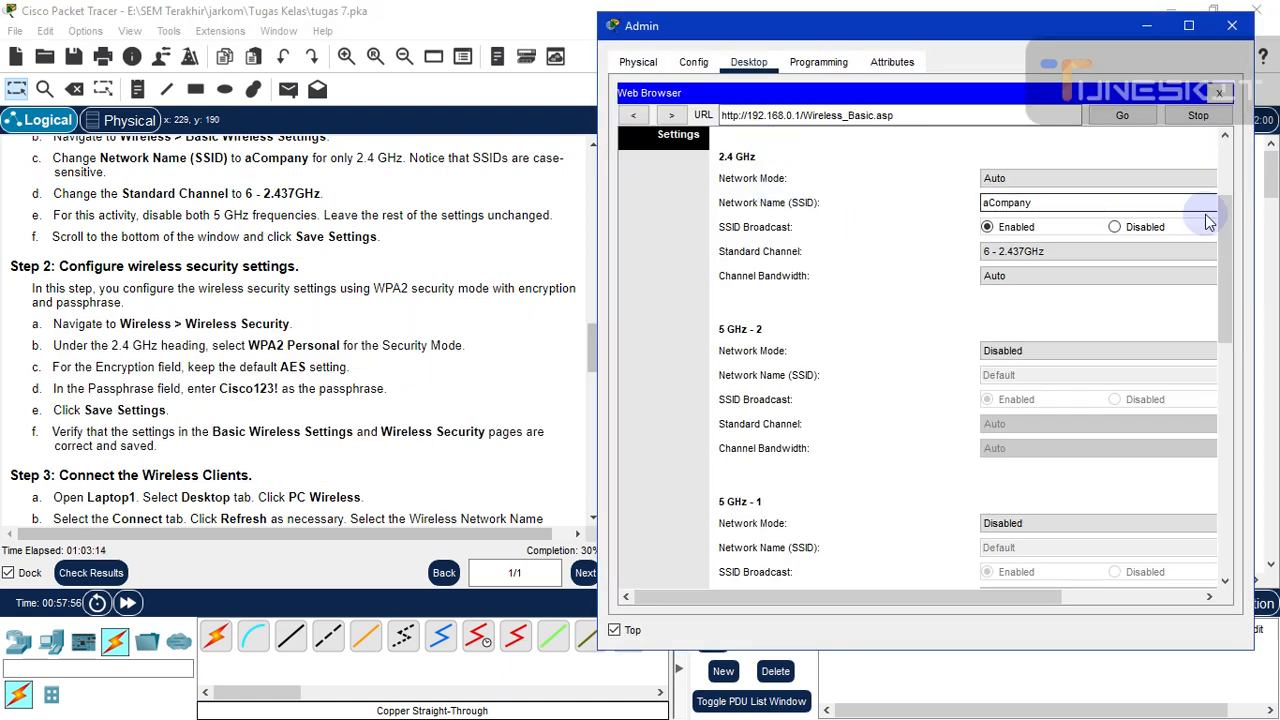
- Scroll to the top of the router page and go to Wireless > Wireless Security
{"action": "left_click_drag", "start_coordinate": [1227, 243], "coordinate": [1225, 175]}
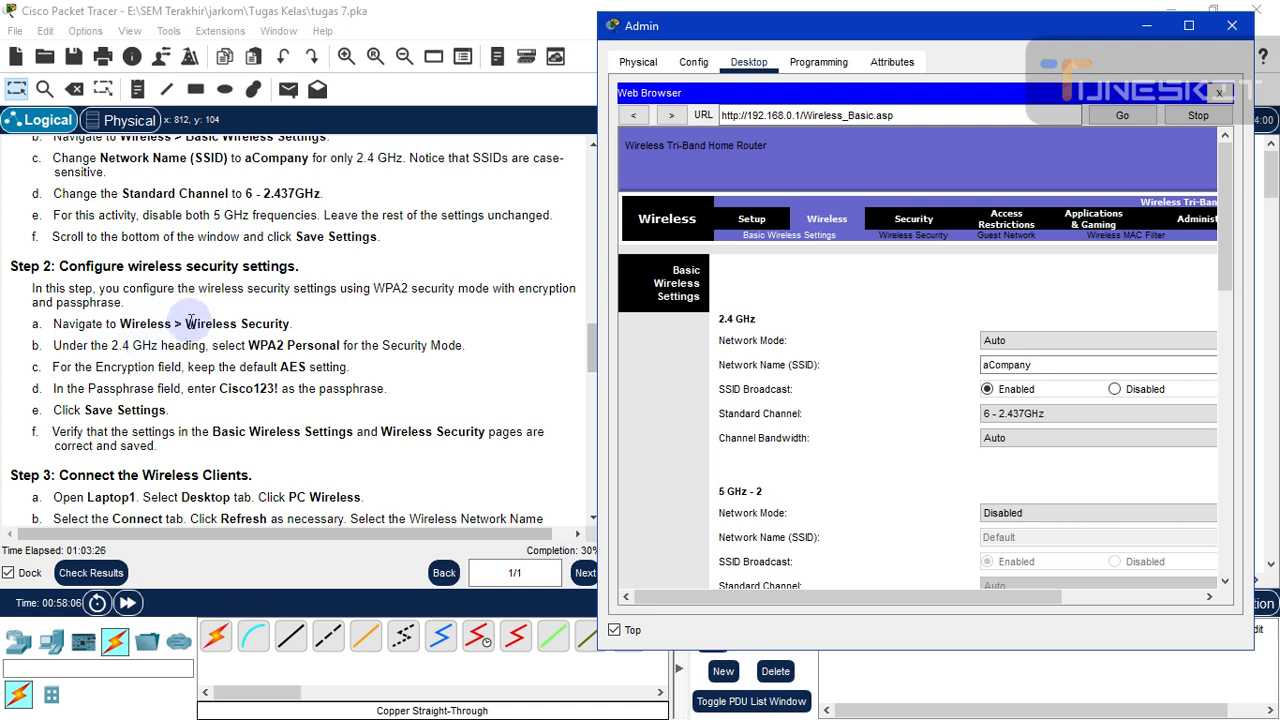
{"action": "left_click", "coordinate": [914, 237]}
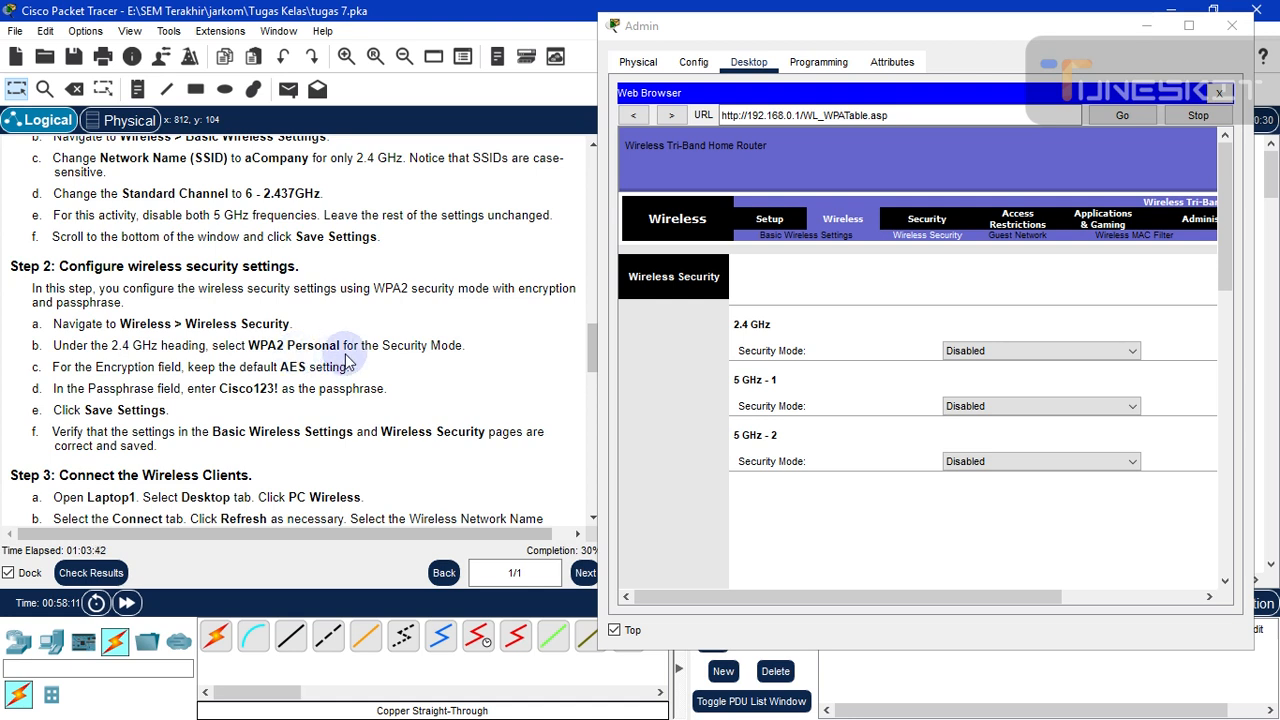
- Set 2.4 GHz security to WPA2 Personal with AES and paste in the instructions' passphrase
{"action": "left_click", "coordinate": [1057, 352]}
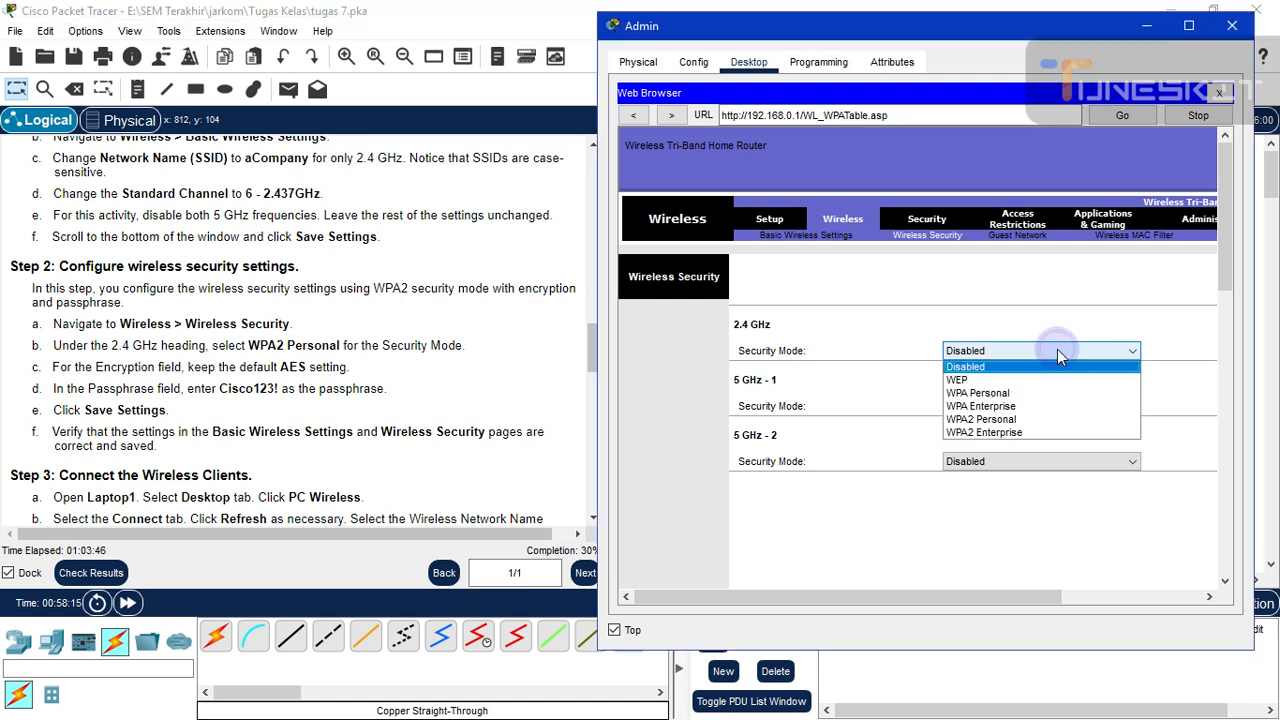
{"action": "left_click", "coordinate": [1024, 420]}
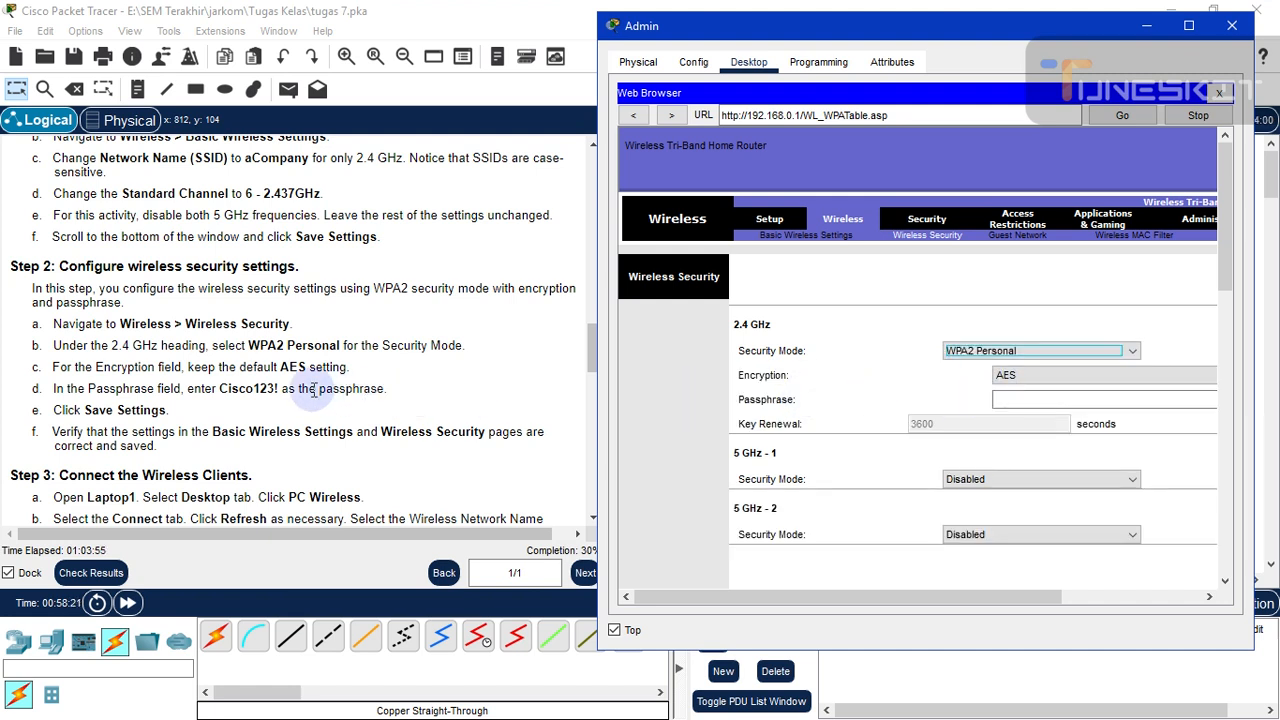
{"action": "left_click", "coordinate": [220, 388]}
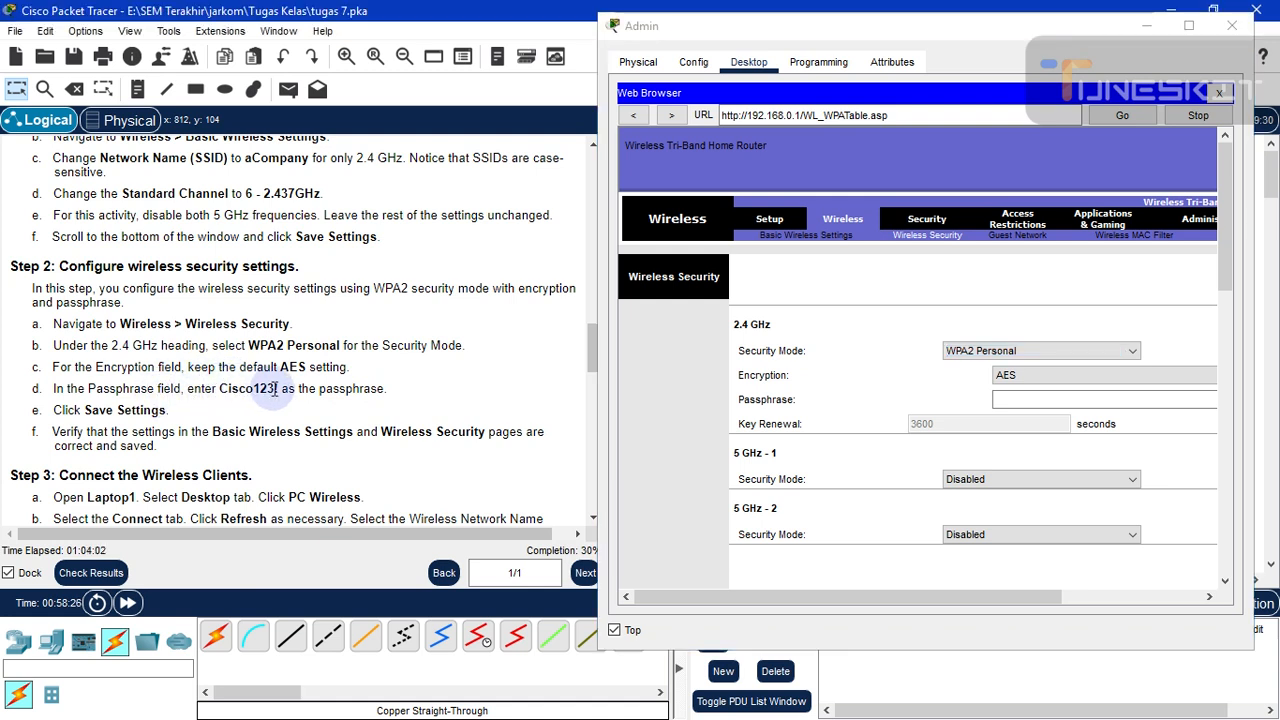
{"action": "double_click", "coordinate": [275, 389]}
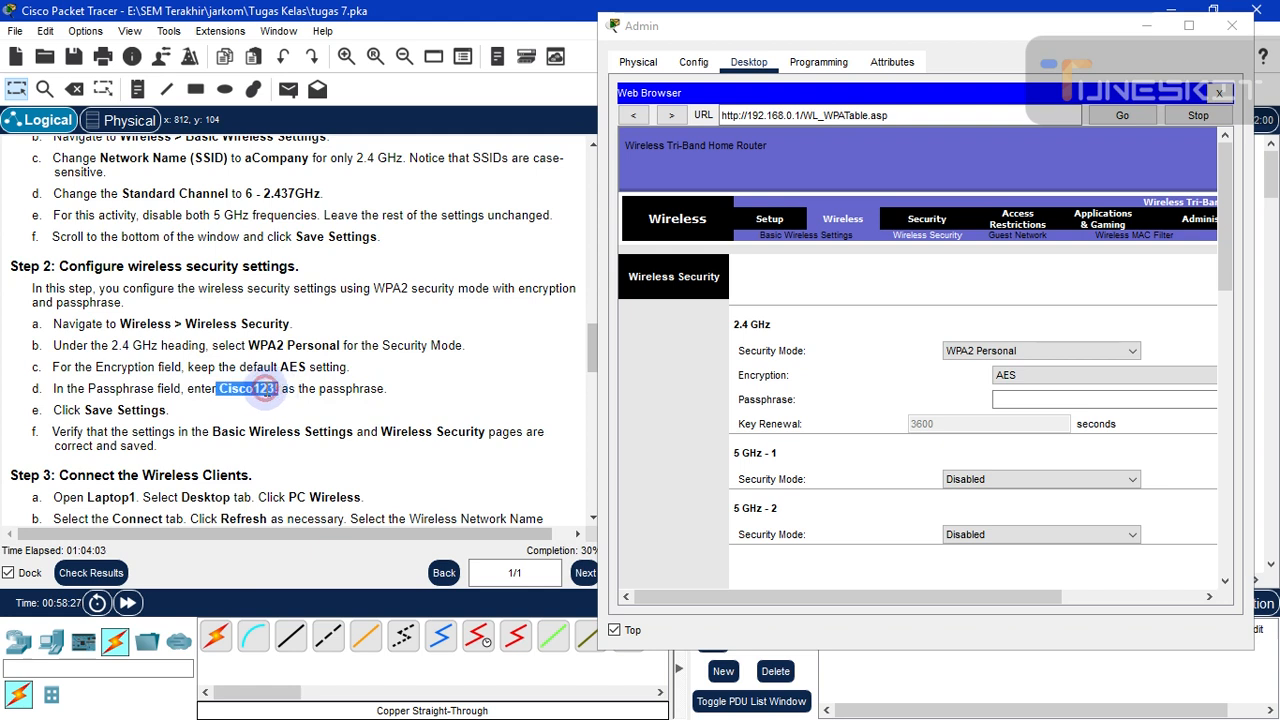
{"action": "right_click", "coordinate": [283, 392]}
{"action": "left_click", "coordinate": [305, 400]}
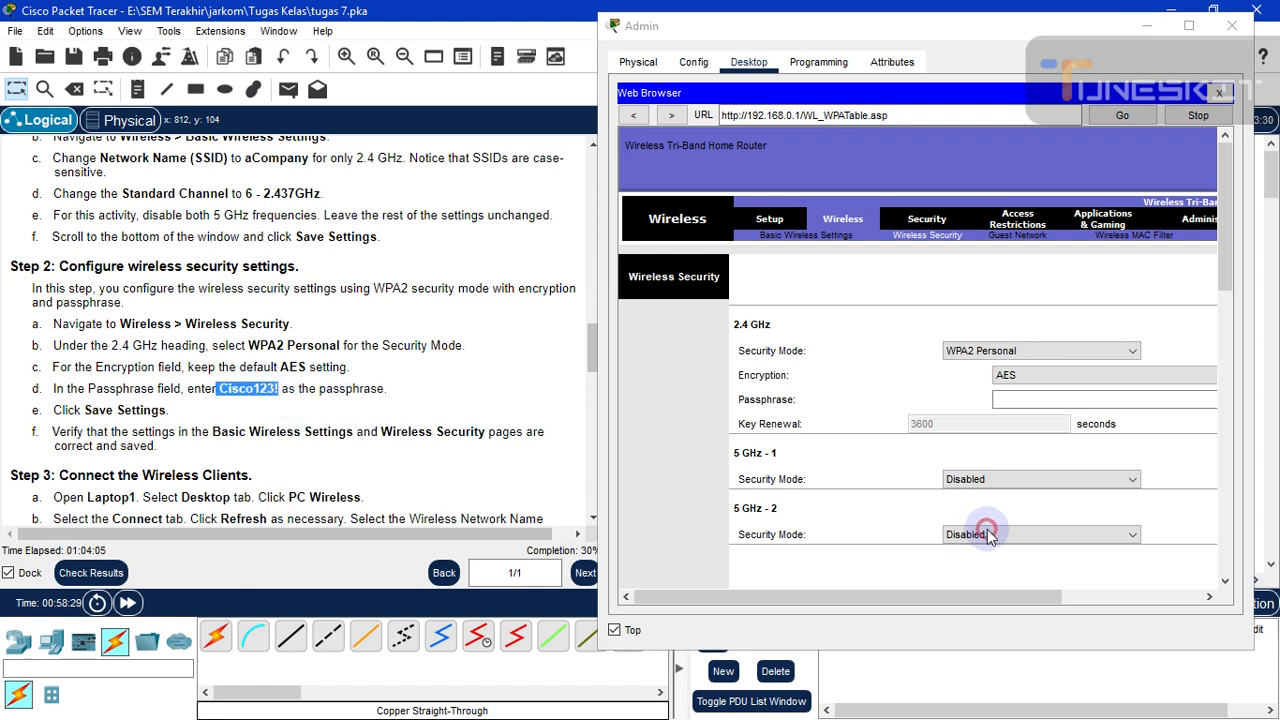
{"action": "left_click", "coordinate": [1017, 399]}
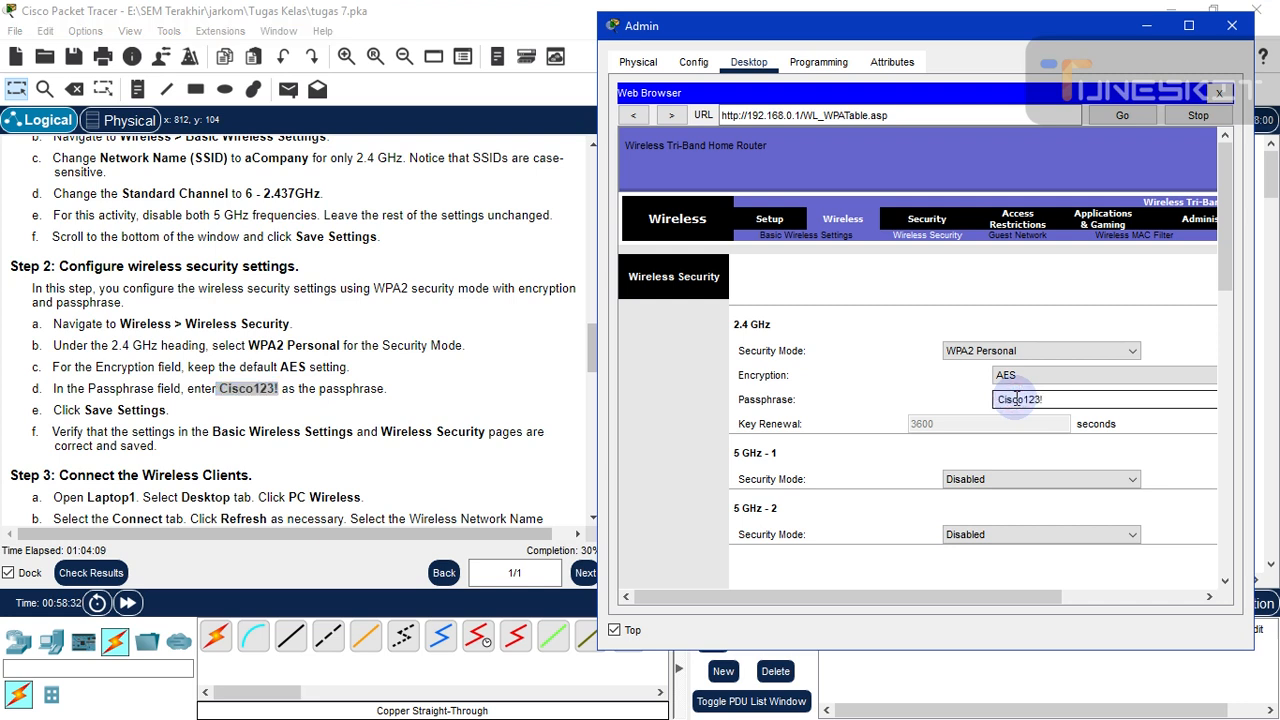
{"action": "left_click", "coordinate": [358, 392]}
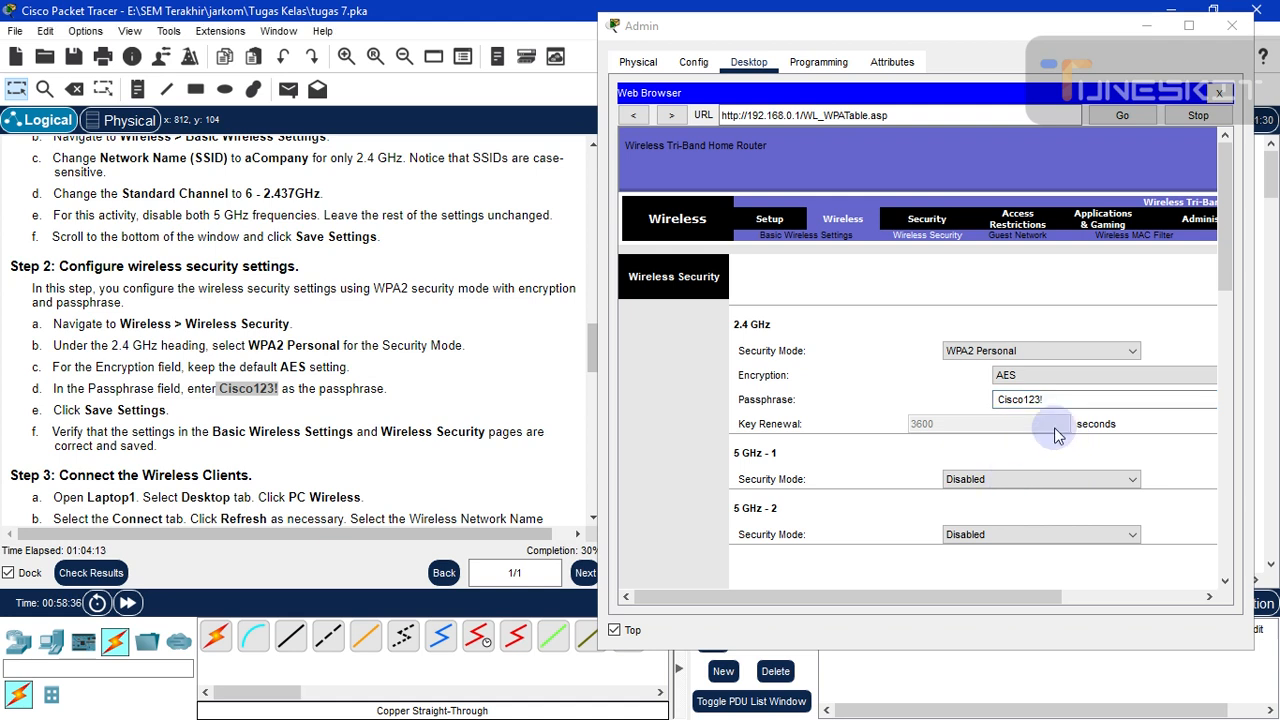
{"action": "left_click", "coordinate": [1040, 385]}
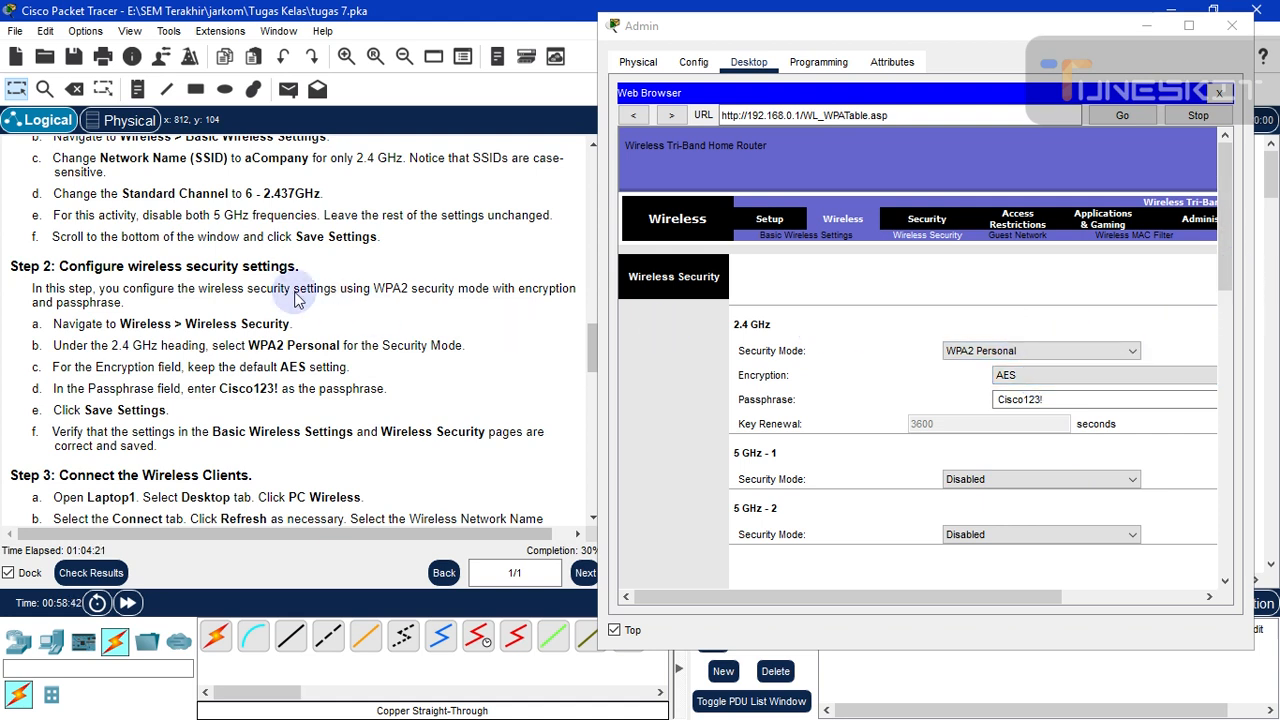
- Scroll to the bottom of the Wireless Security page and save the WPA2 Personal settings
{"action": "left_click", "coordinate": [1229, 274]}
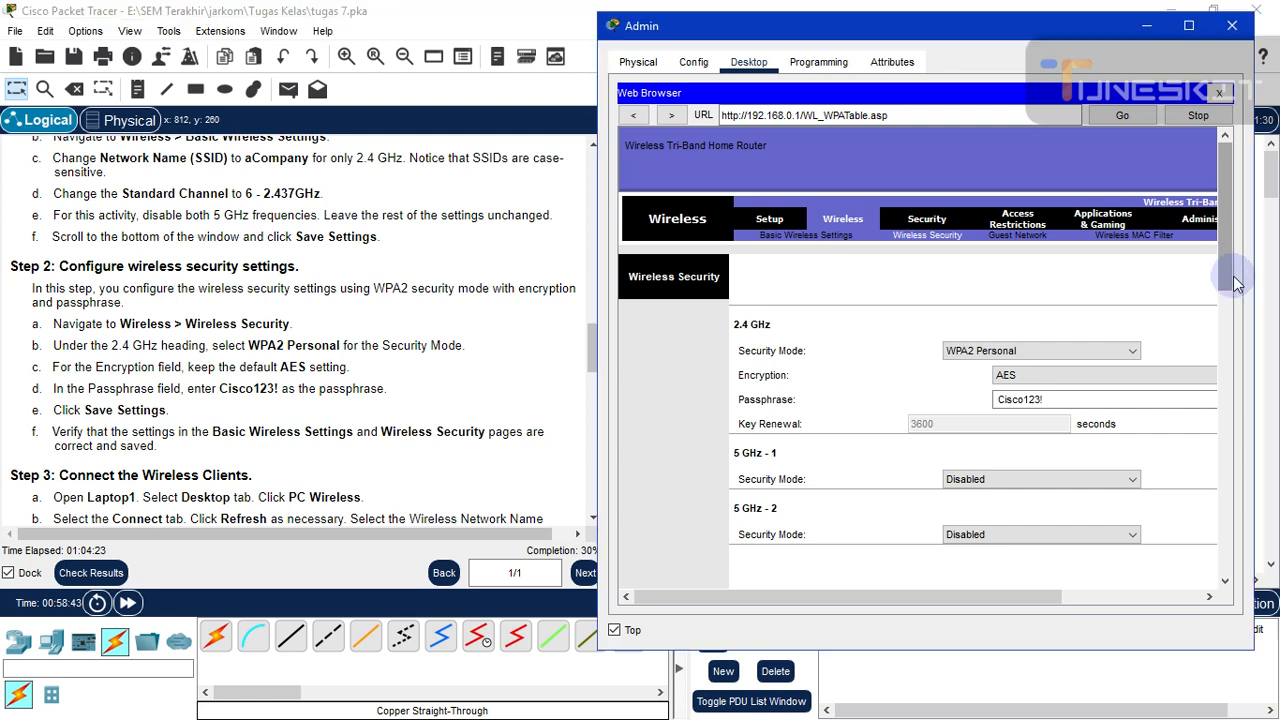
{"action": "left_click_drag", "start_coordinate": [1225, 277], "coordinate": [1220, 557]}
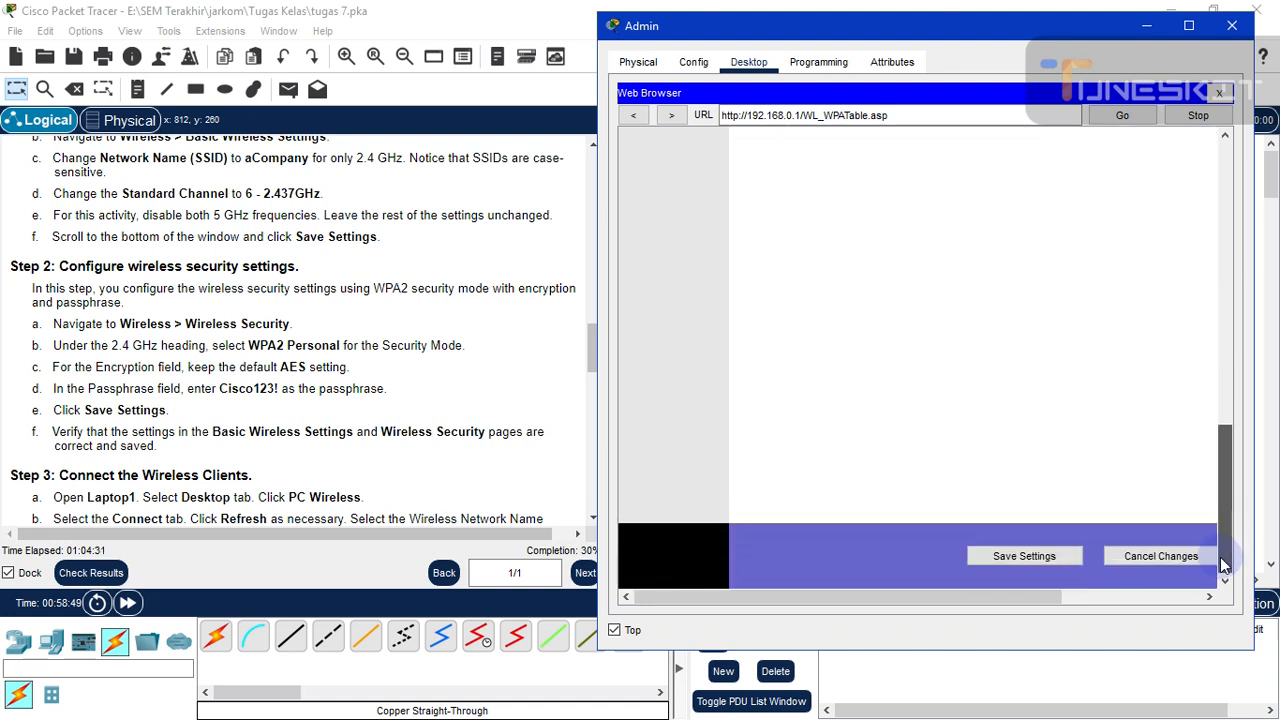
{"action": "left_click", "coordinate": [1148, 528]}
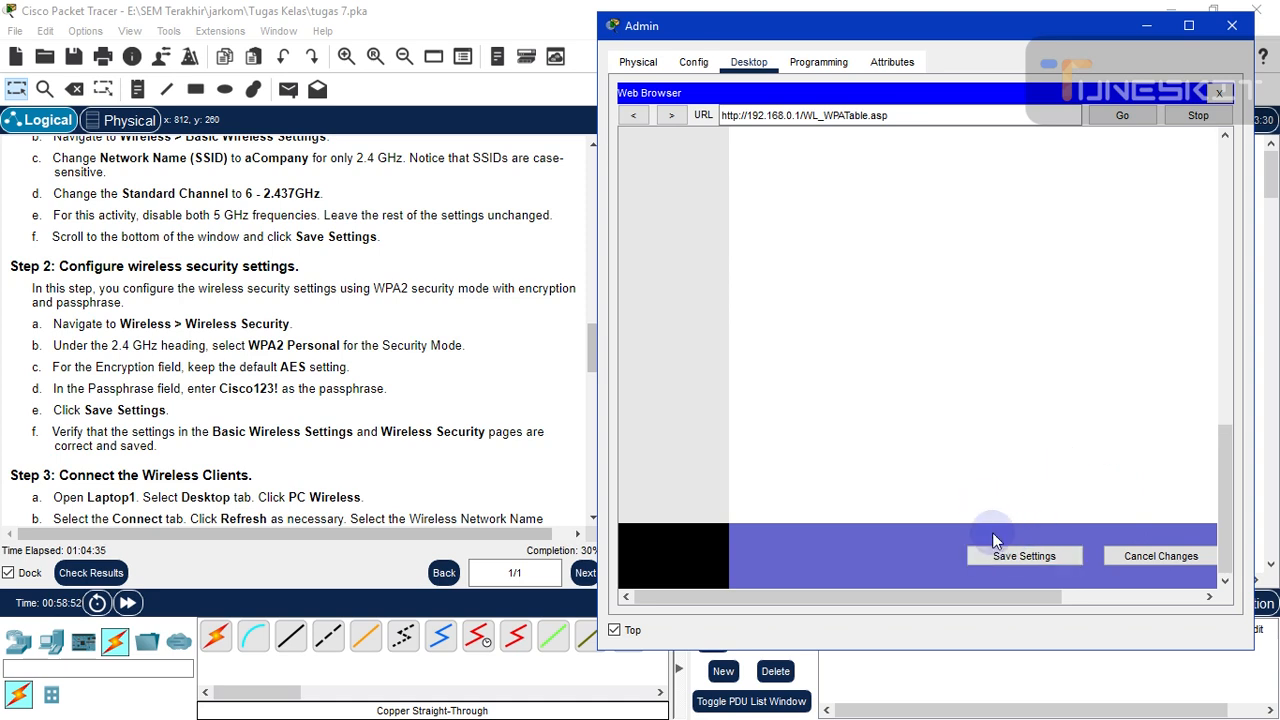
{"action": "left_click", "coordinate": [1001, 562]}
{"action": "left_click", "coordinate": [1002, 565]}
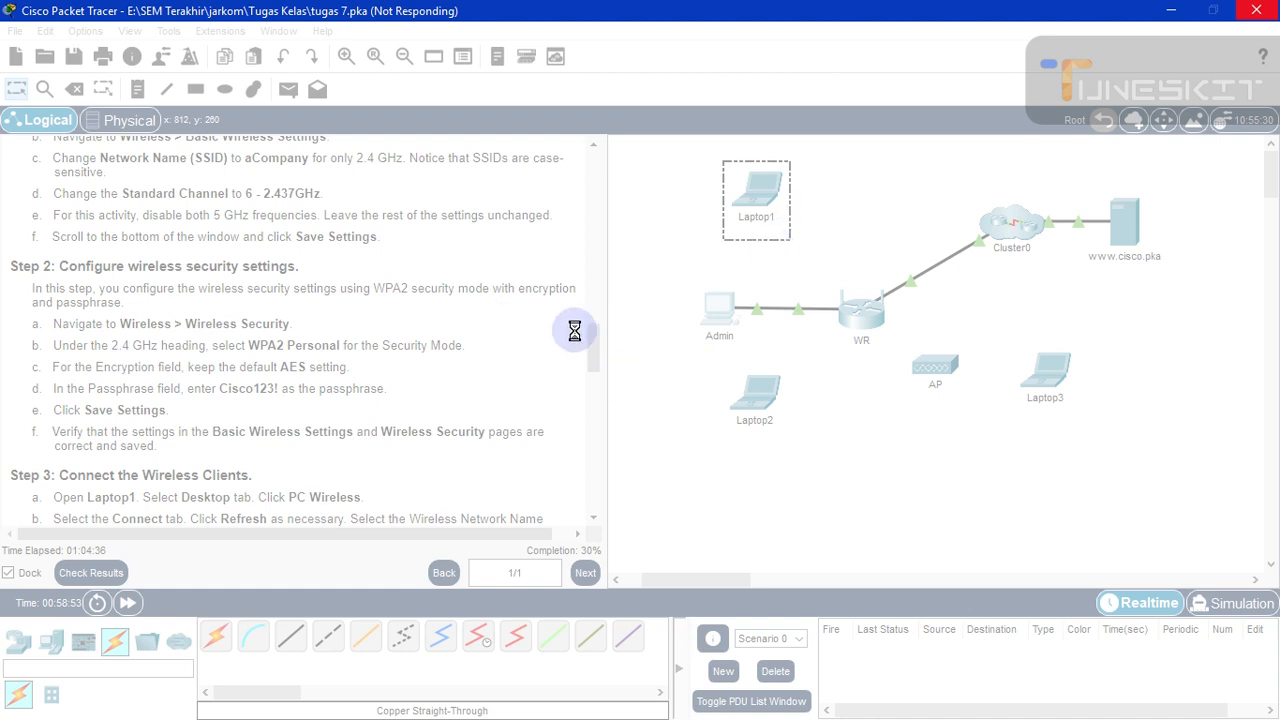
- Minimize and restore Packet Tracer to see the 'Passphrase should consist of ascii chars only' error
{"action": "left_click", "coordinate": [1166, 14]}
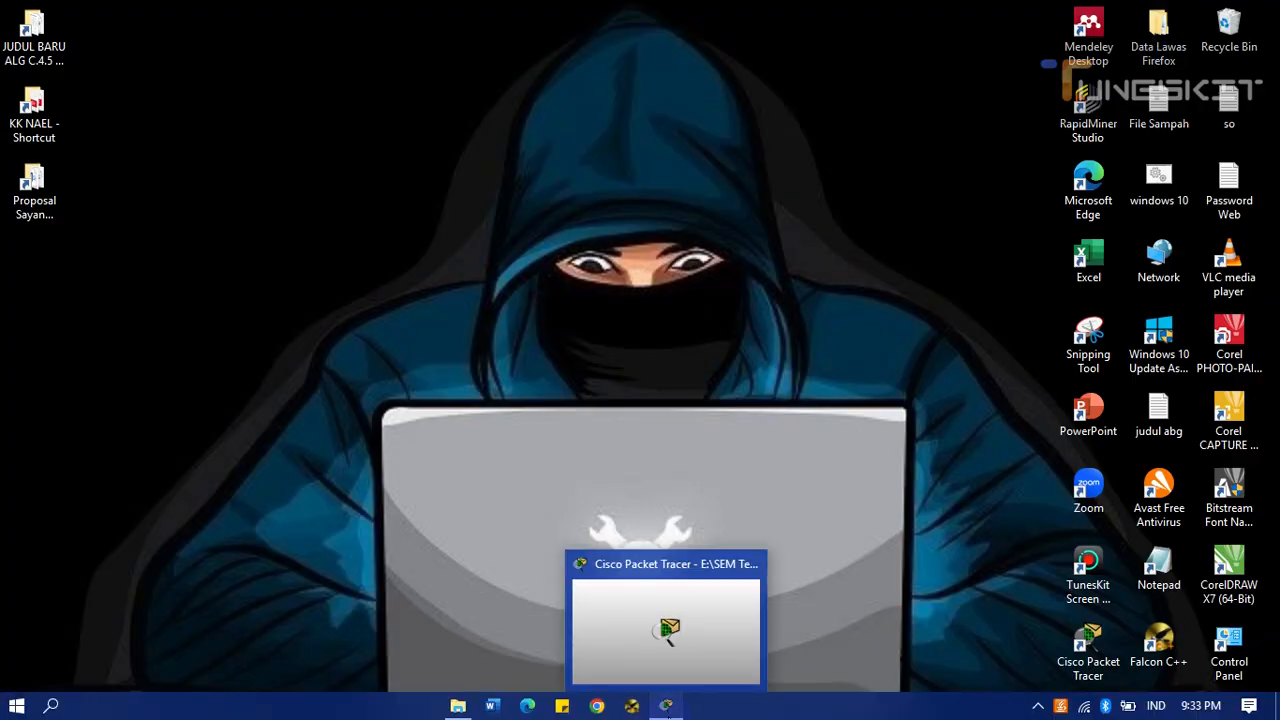
{"action": "left_click", "coordinate": [666, 708]}
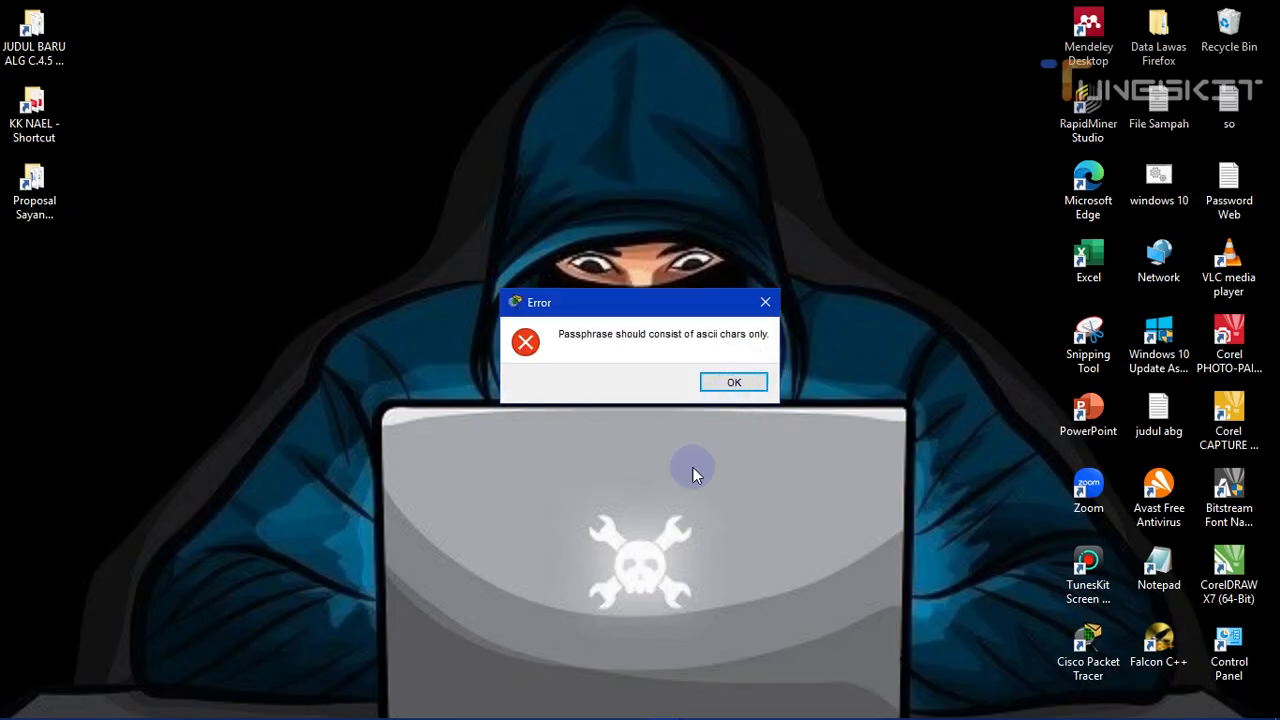
{"action": "mouse_move", "coordinate": [666, 706]}
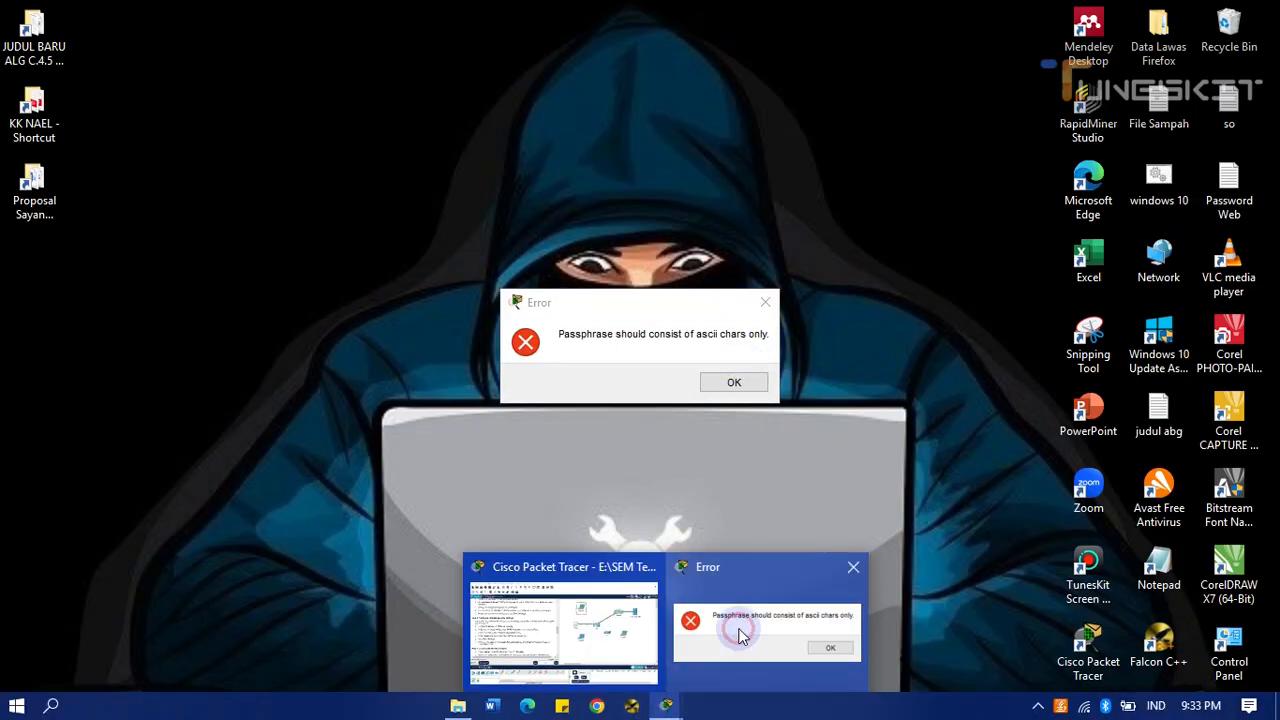
{"action": "left_click", "coordinate": [607, 632]}
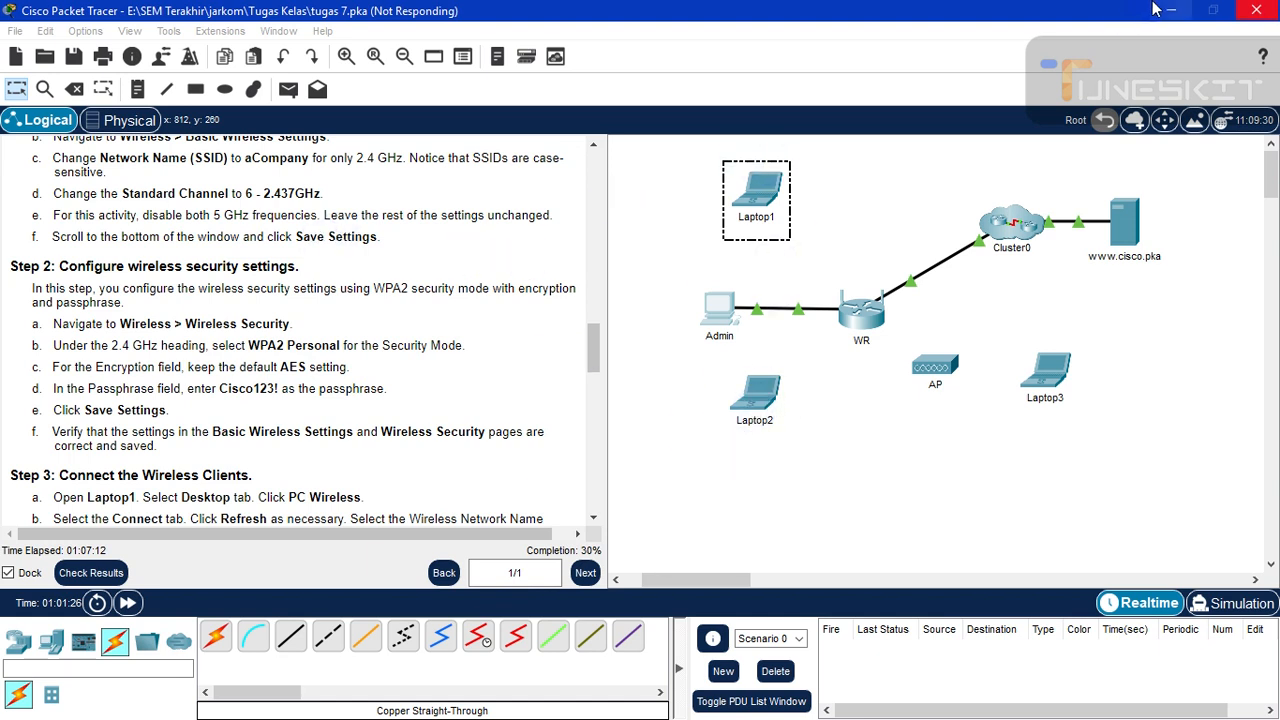
- Restore Packet Tracer and bring Admin's Wireless Security page back to the top
{"action": "left_click", "coordinate": [950, 367]}
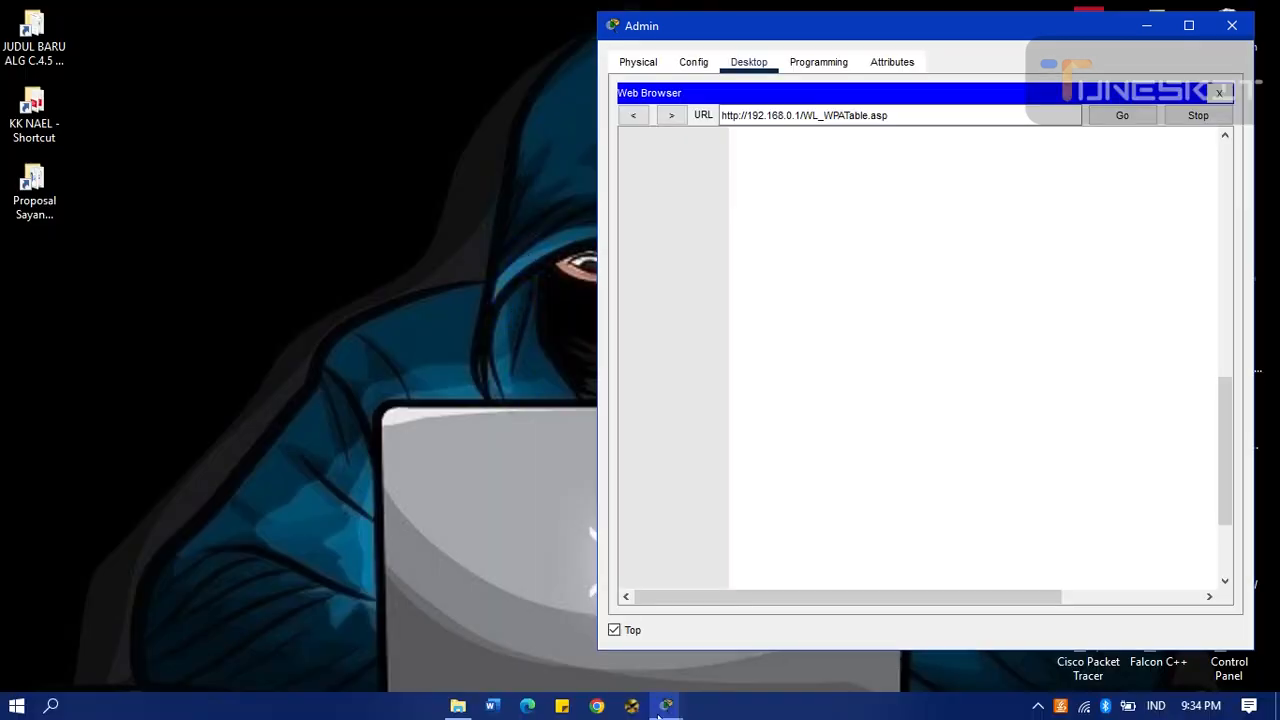
{"action": "mouse_move", "coordinate": [666, 703]}
{"action": "left_click", "coordinate": [610, 660]}
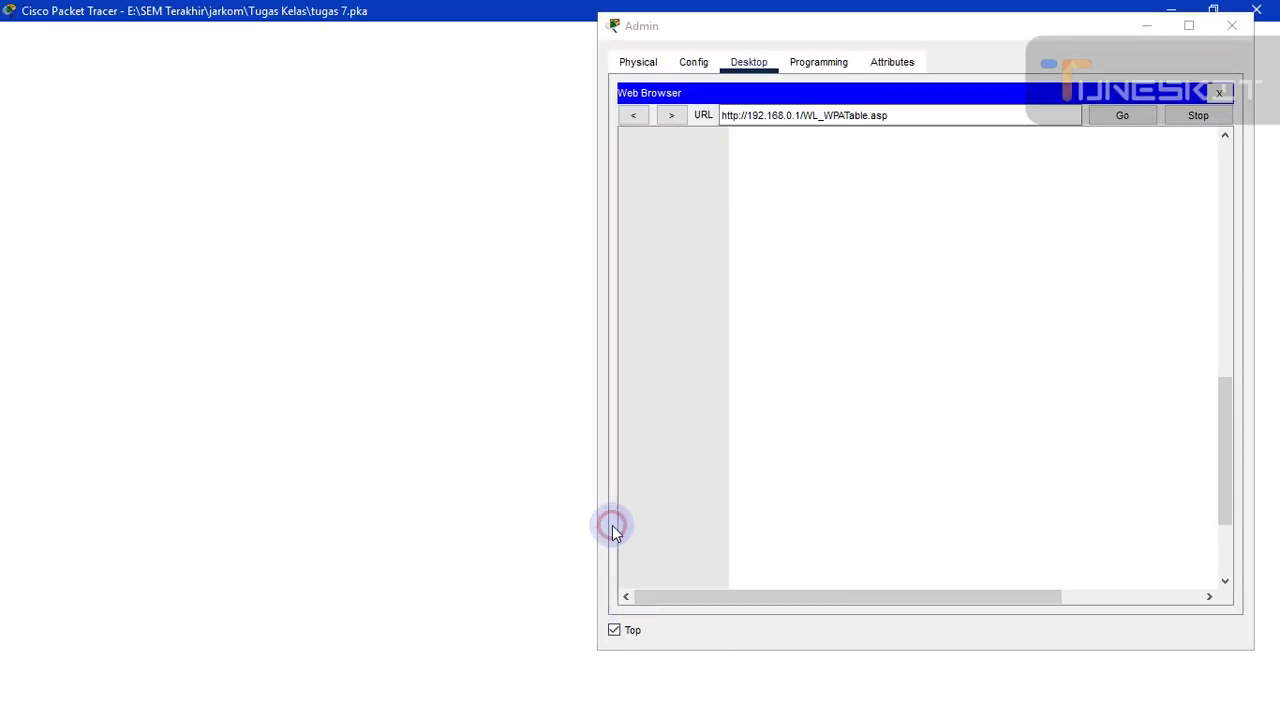
{"action": "left_click", "coordinate": [1225, 405]}
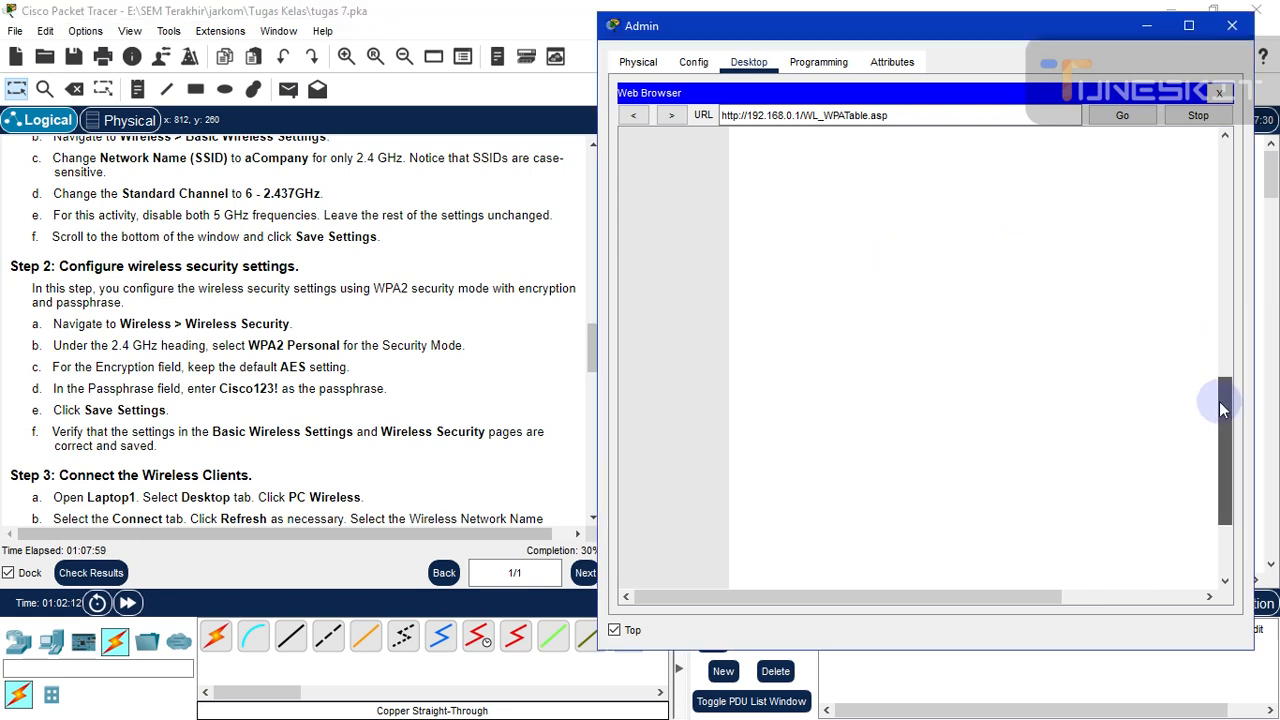
{"action": "left_click_drag", "start_coordinate": [1219, 401], "coordinate": [1222, 220]}
- Keep 2.4 GHz on WPA2 Personal, type the passphrase, save settings, and close Admin's window
{"action": "left_click", "coordinate": [980, 398]}
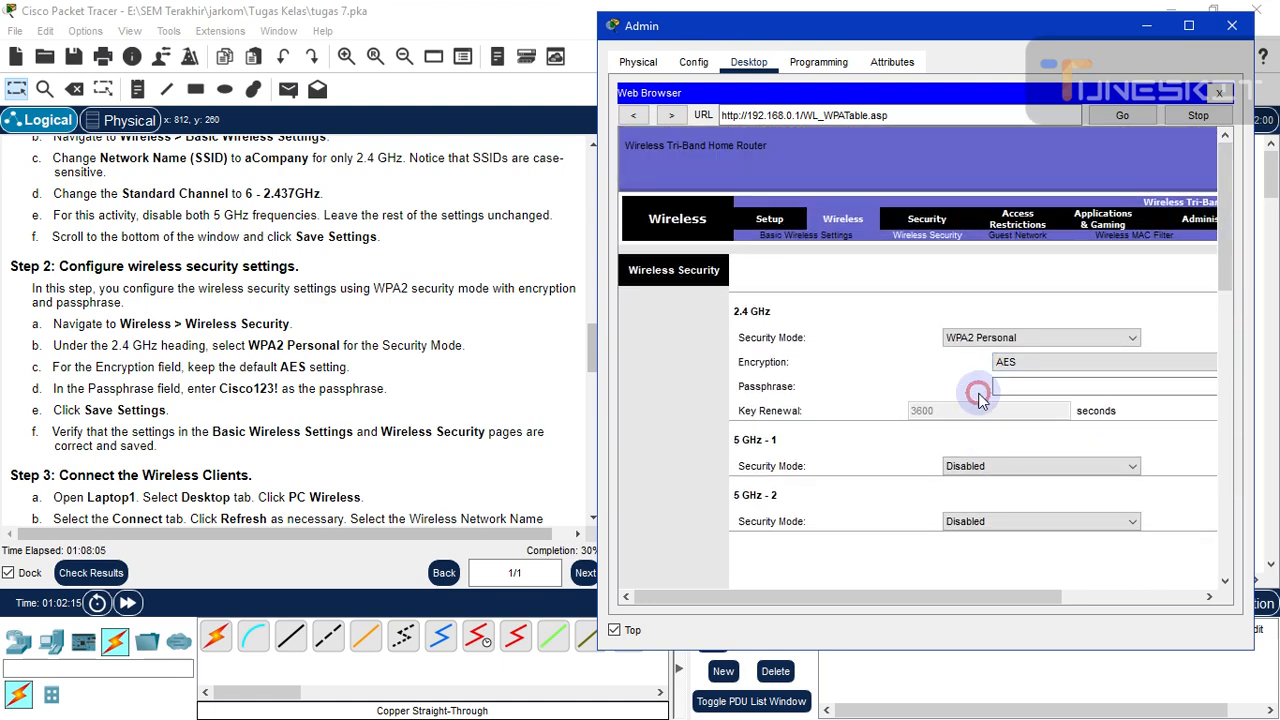
{"action": "left_click", "coordinate": [1005, 345]}
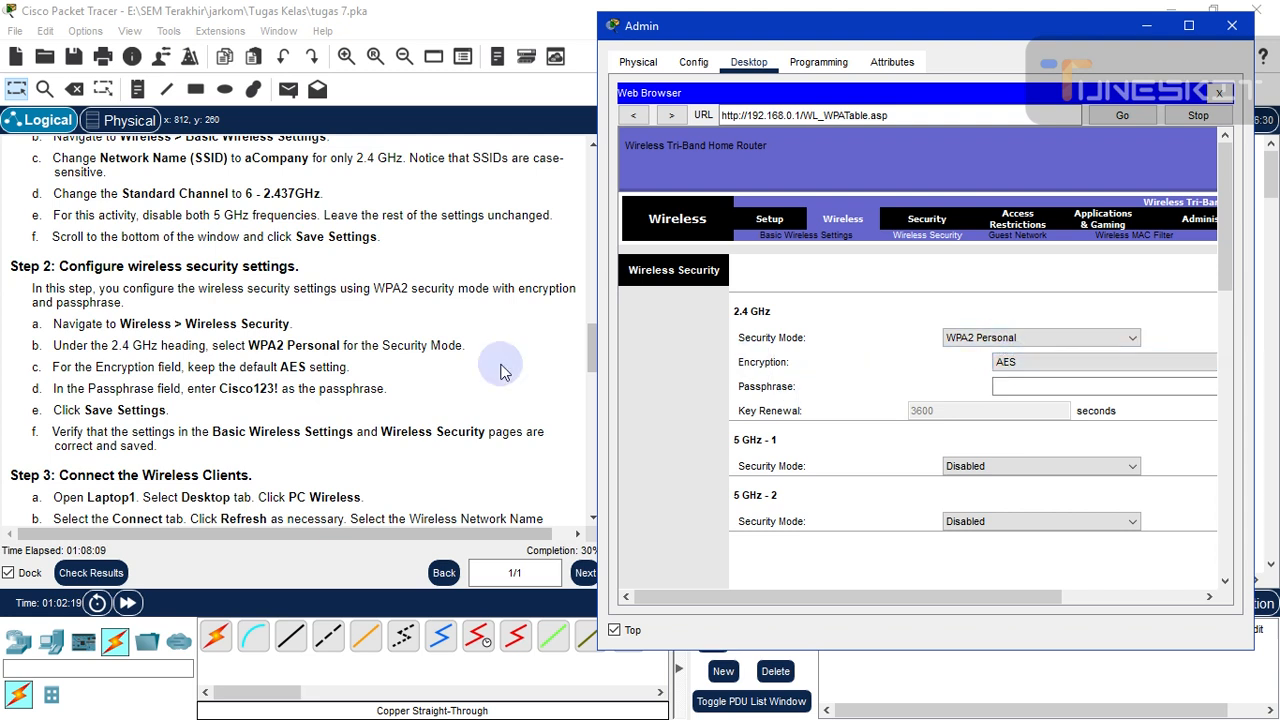
{"action": "left_click", "coordinate": [1038, 387]}
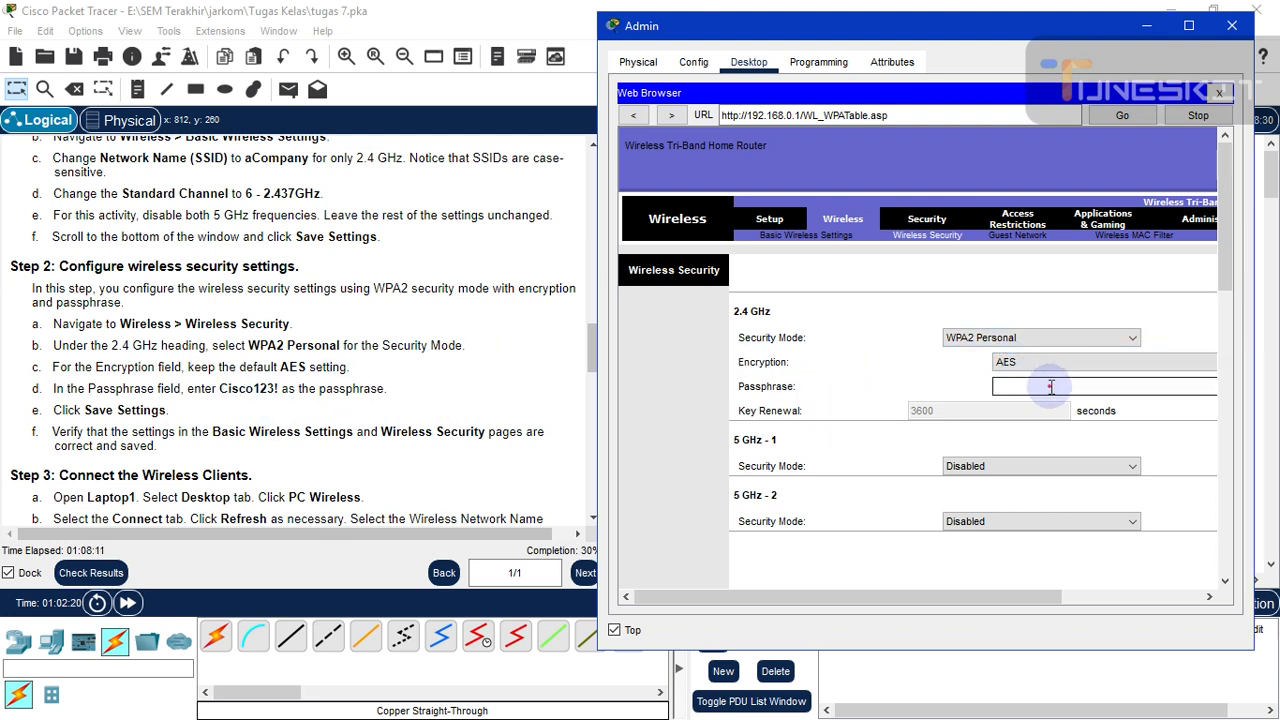
{"action": "type", "text": "Cisco123!"}
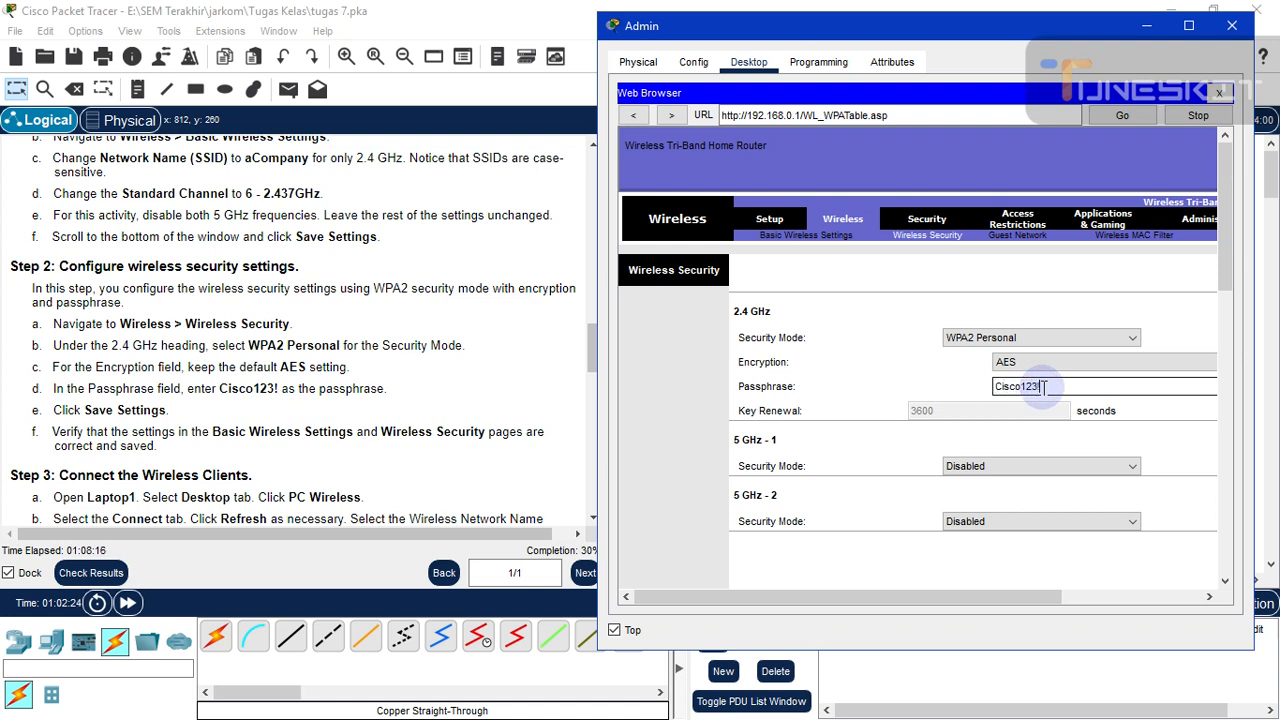
{"action": "scroll", "coordinate": [1223, 247], "scroll_direction": "down", "scroll_amount": 3}
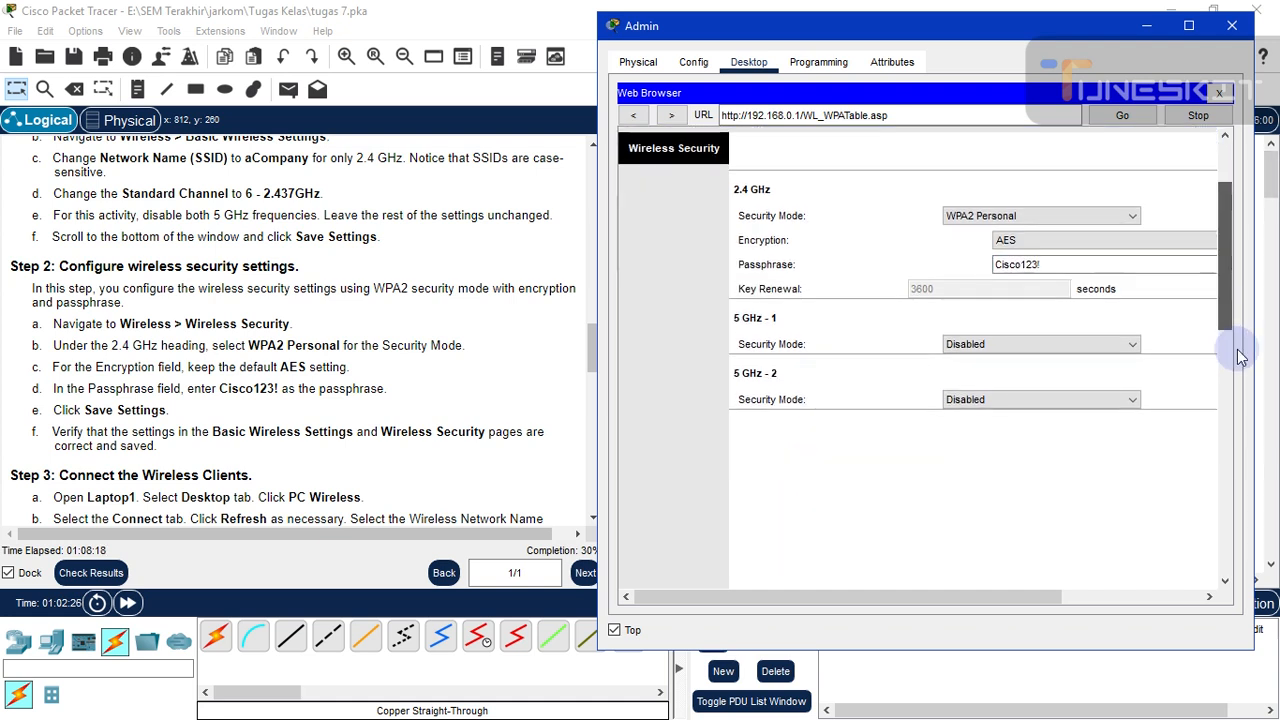
{"action": "left_click_drag", "start_coordinate": [1240, 357], "coordinate": [1240, 514]}
{"action": "left_click", "coordinate": [1028, 562]}
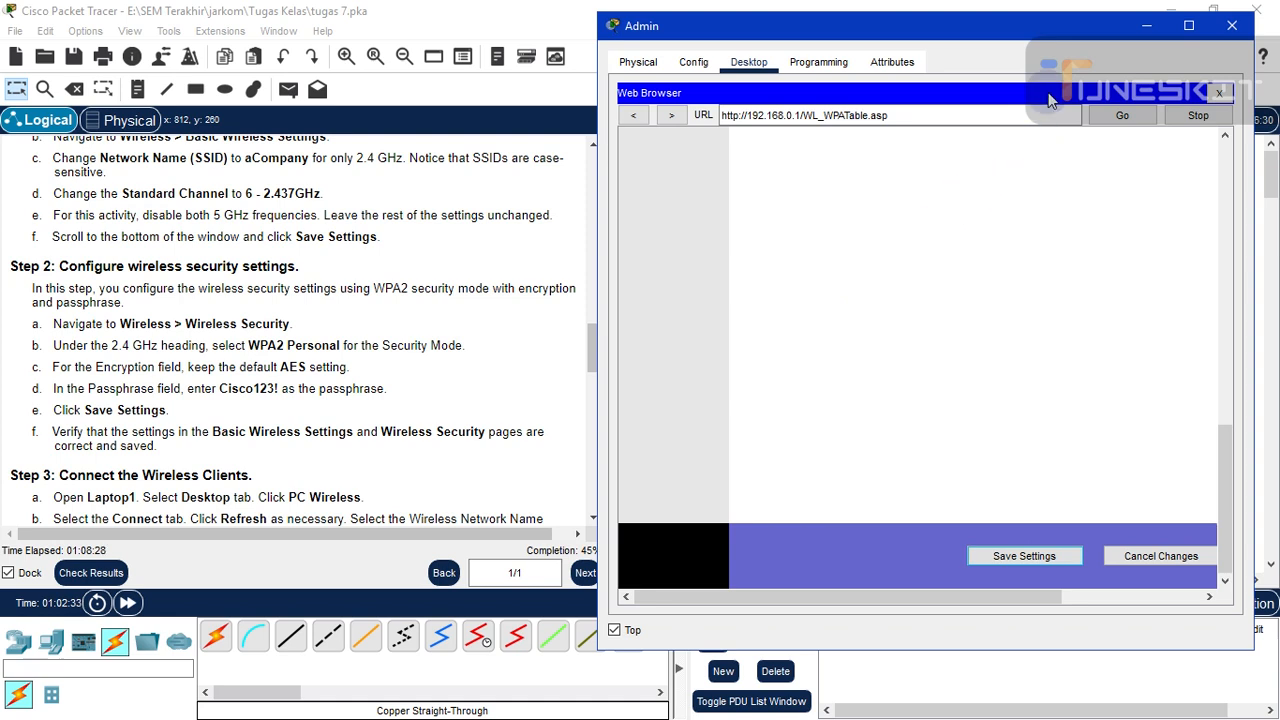
{"action": "left_click", "coordinate": [1231, 27]}
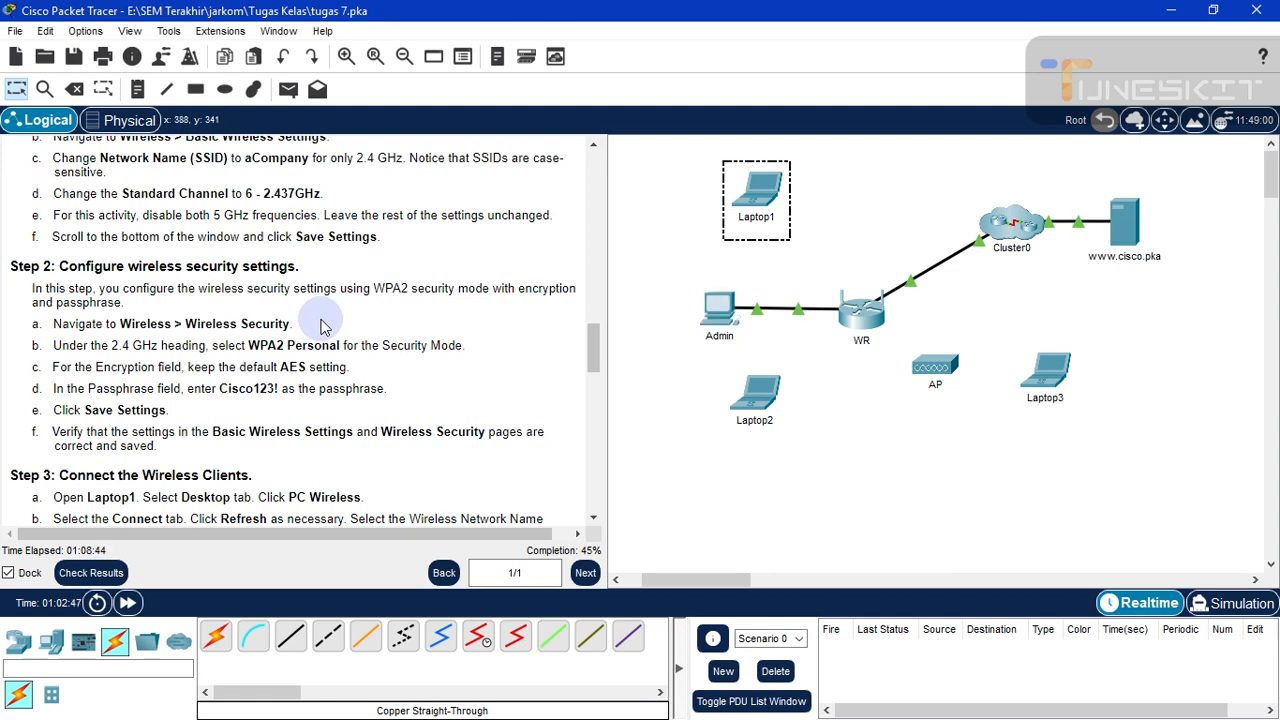
{"action": "scroll", "coordinate": [320, 327], "scroll_direction": "down", "scroll_amount": 2}
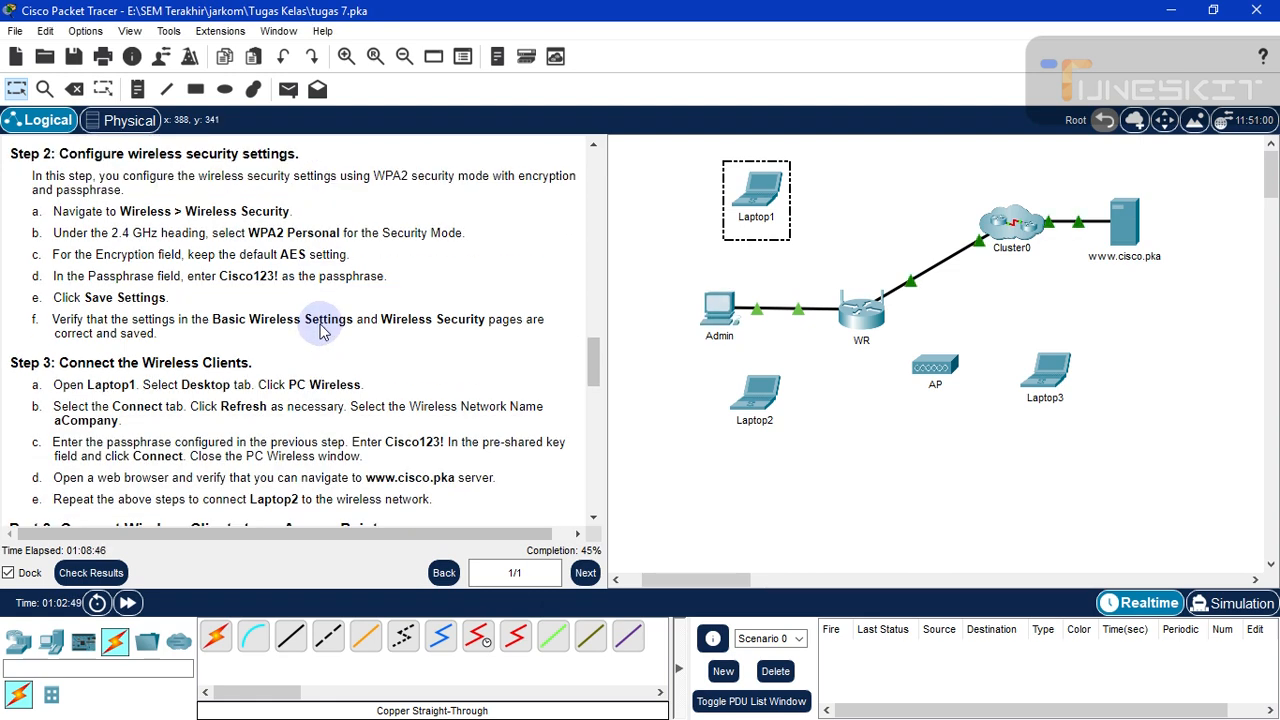
{"action": "scroll", "coordinate": [320, 333], "scroll_direction": "up", "scroll_amount": 1}
{"action": "scroll", "coordinate": [322, 333], "scroll_direction": "up", "scroll_amount": 1}
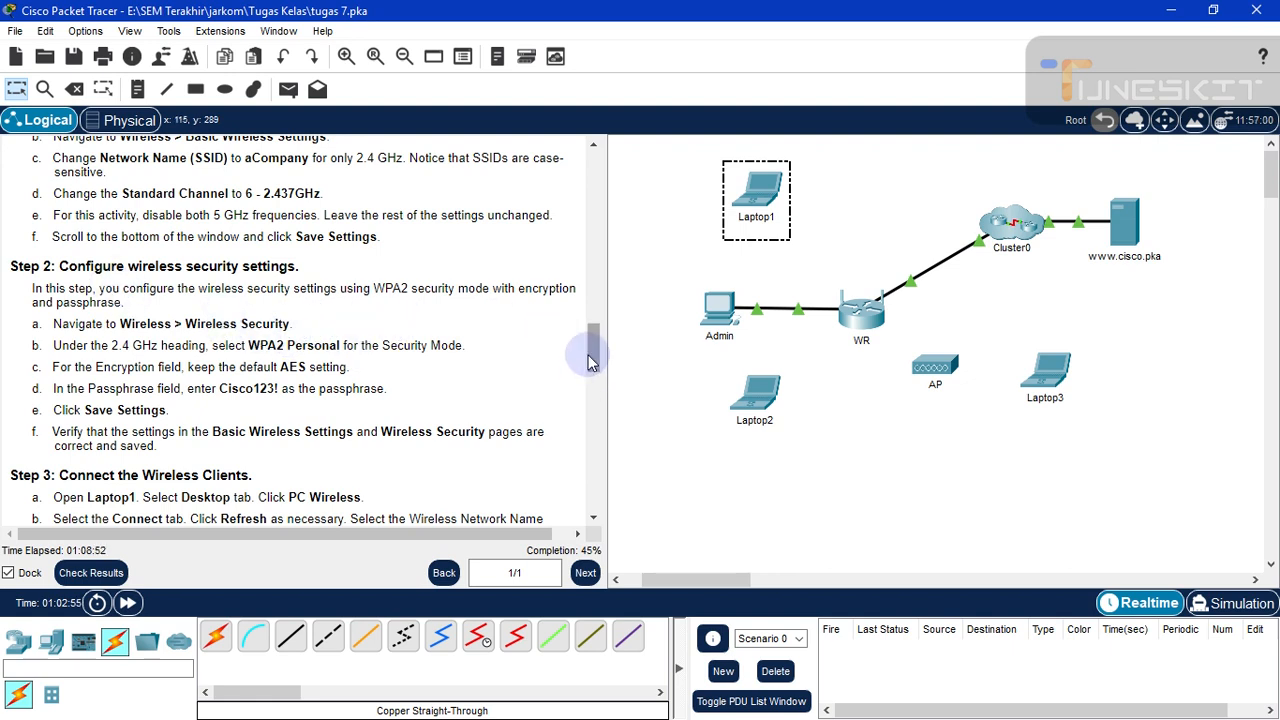
{"action": "left_click_drag", "start_coordinate": [597, 355], "coordinate": [594, 382]}
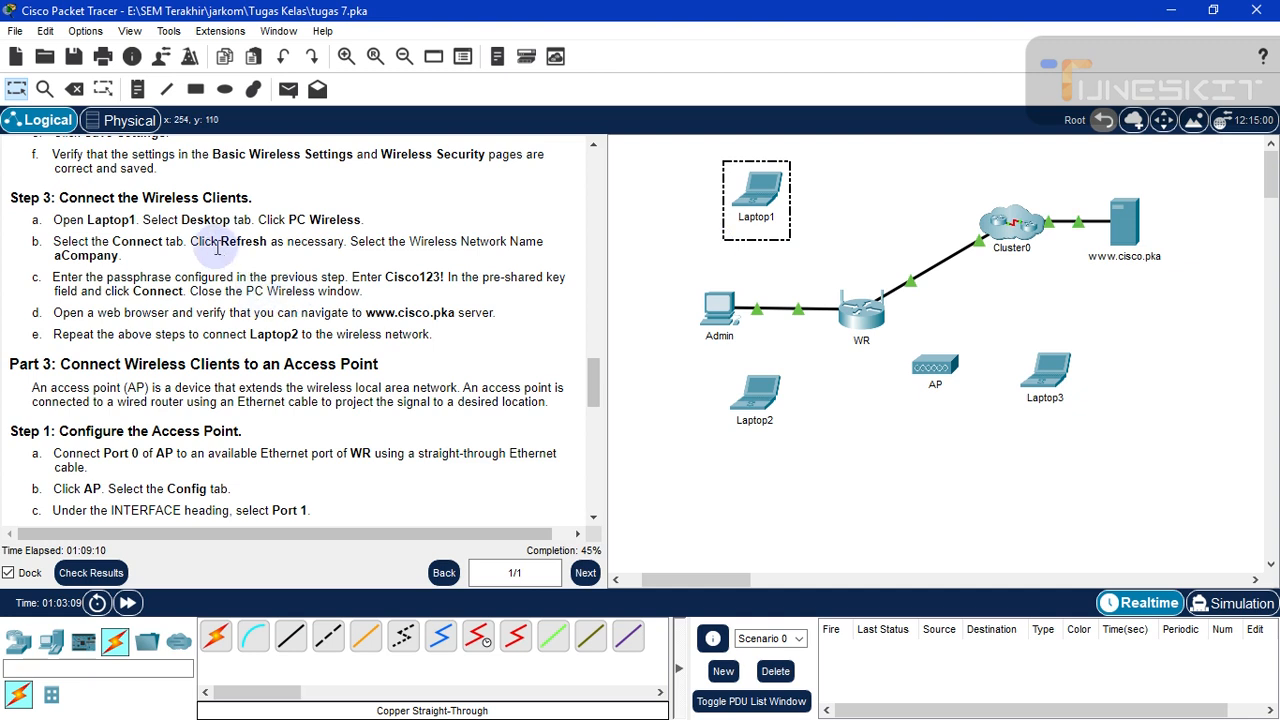
{"action": "left_click", "coordinate": [765, 199]}
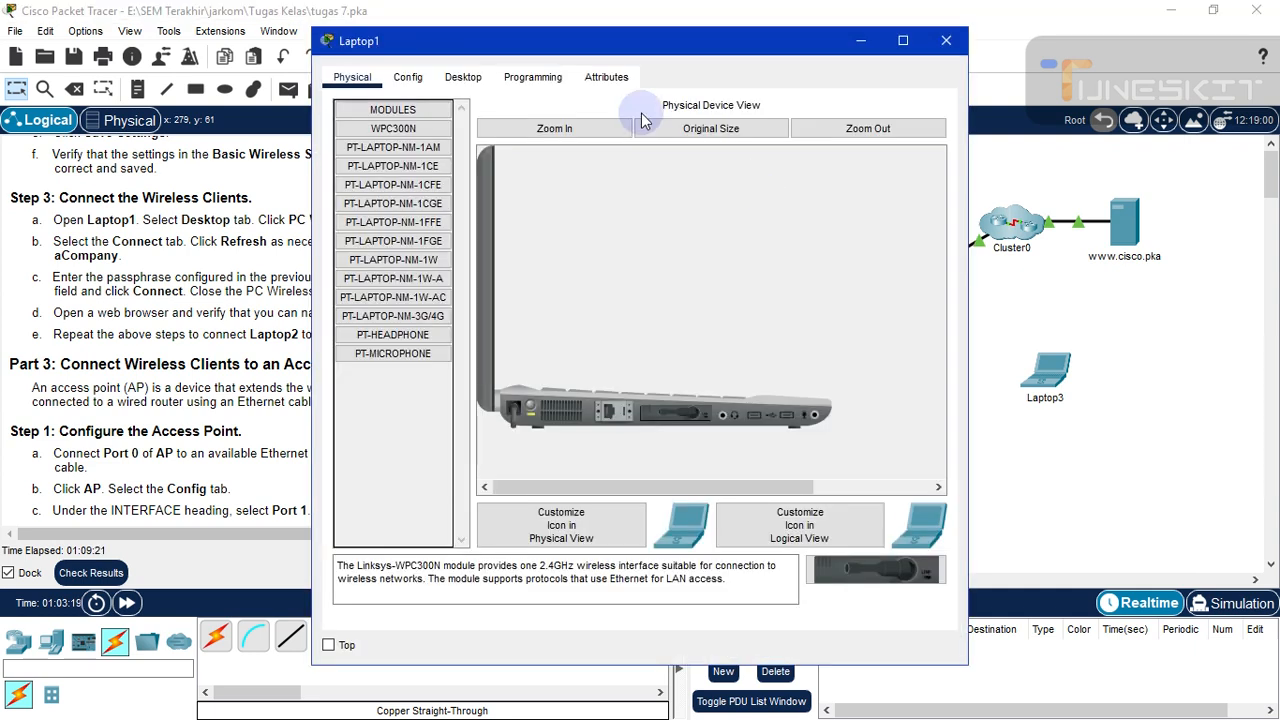
{"action": "left_click_drag", "start_coordinate": [596, 48], "coordinate": [814, 47]}
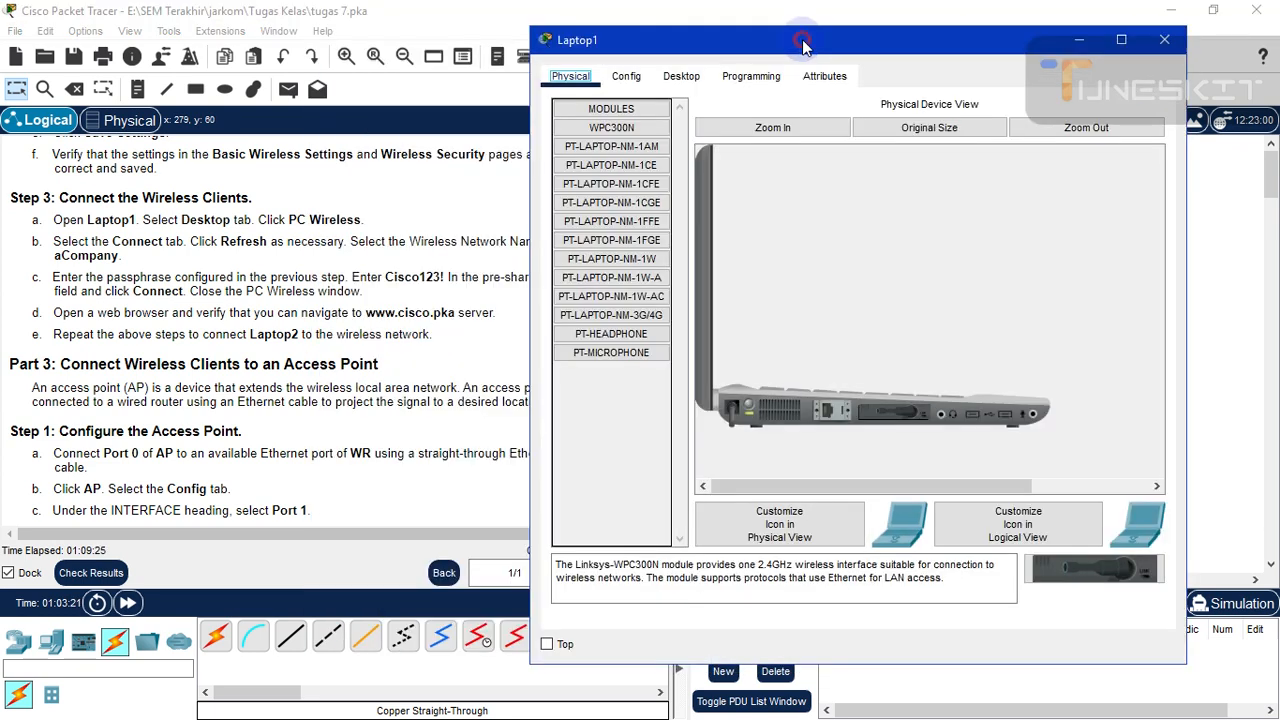
{"action": "left_click", "coordinate": [681, 78]}
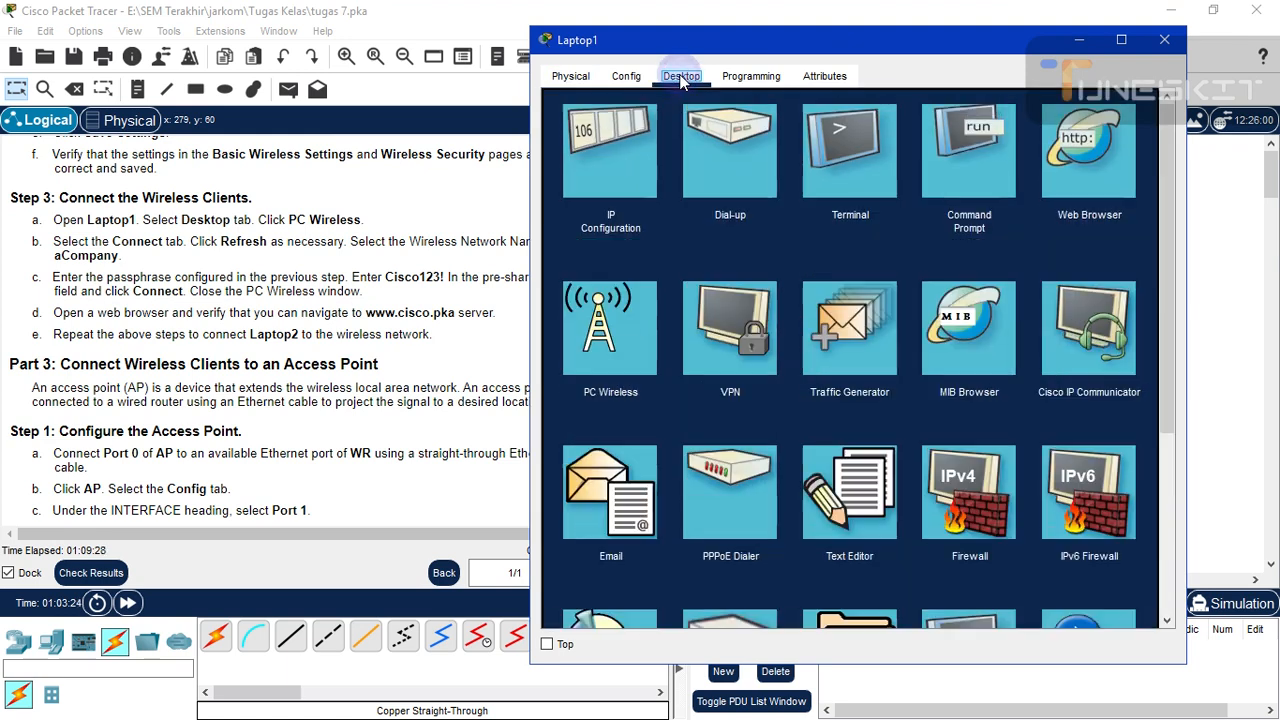
{"action": "left_click", "coordinate": [599, 330]}
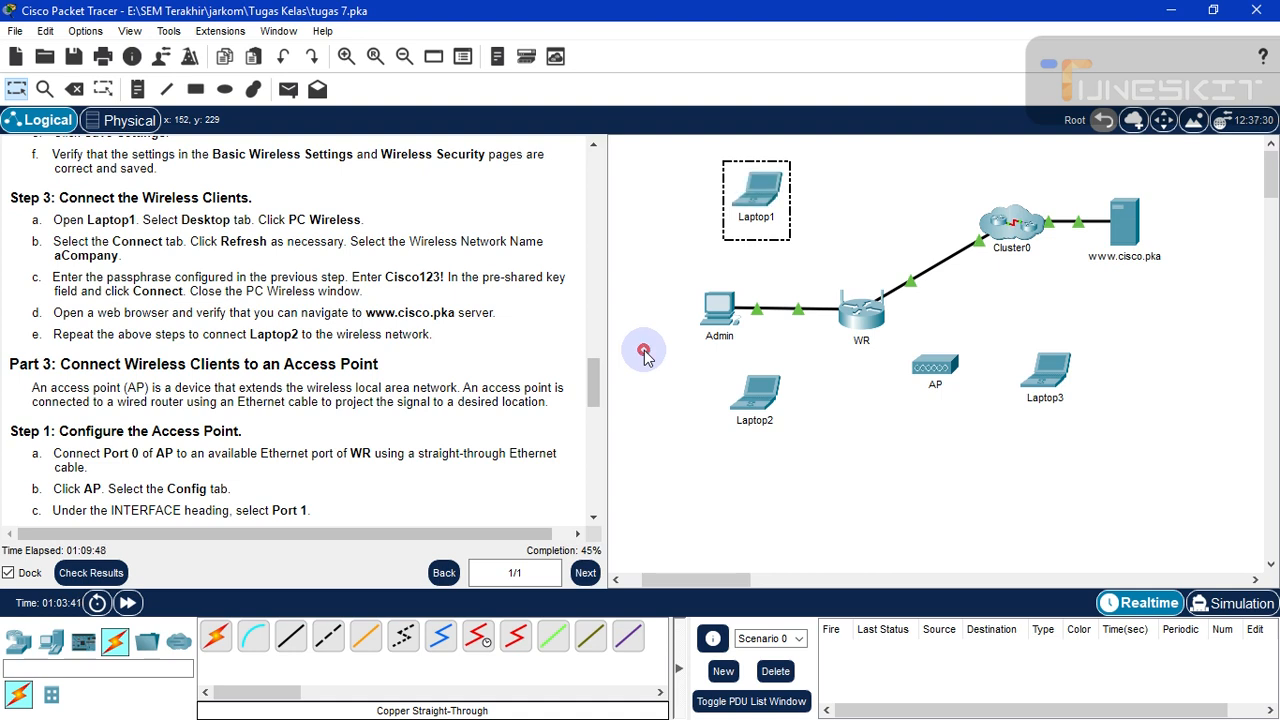
- In Laptop1's PC Wireless, refresh the network list and start connecting to aCompany
{"action": "left_click", "coordinate": [741, 200]}
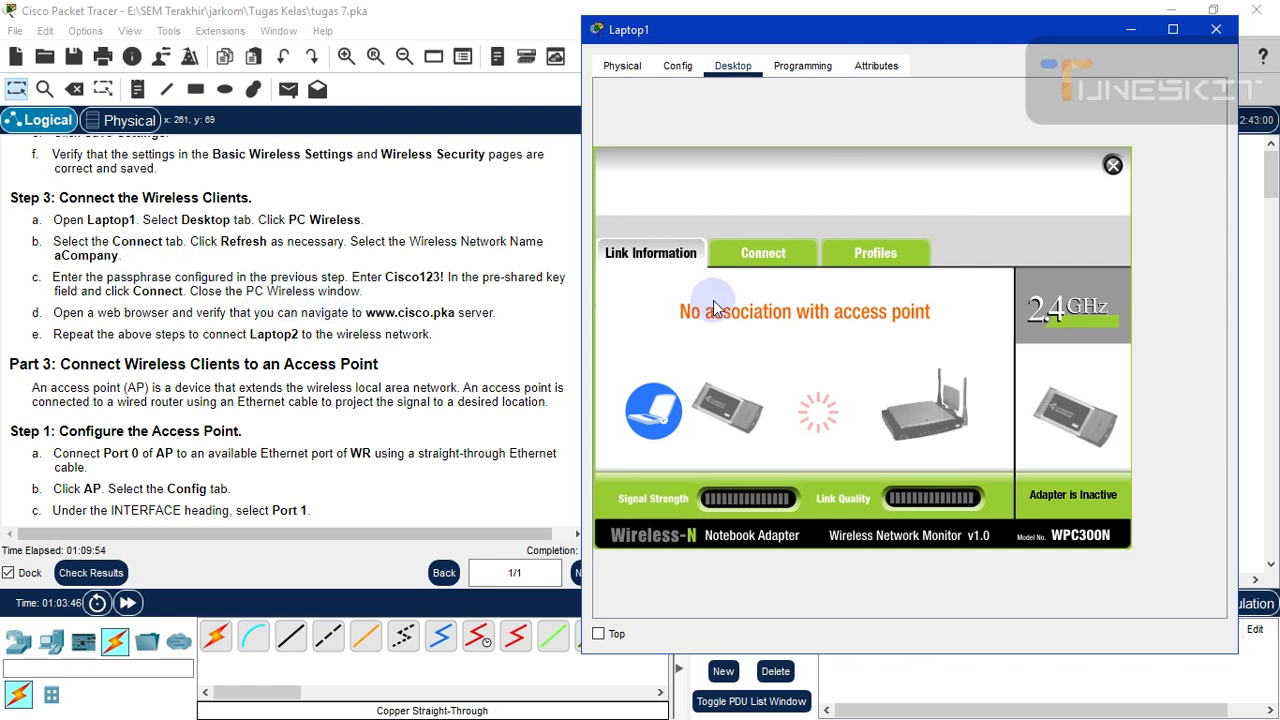
{"action": "left_click", "coordinate": [763, 255]}
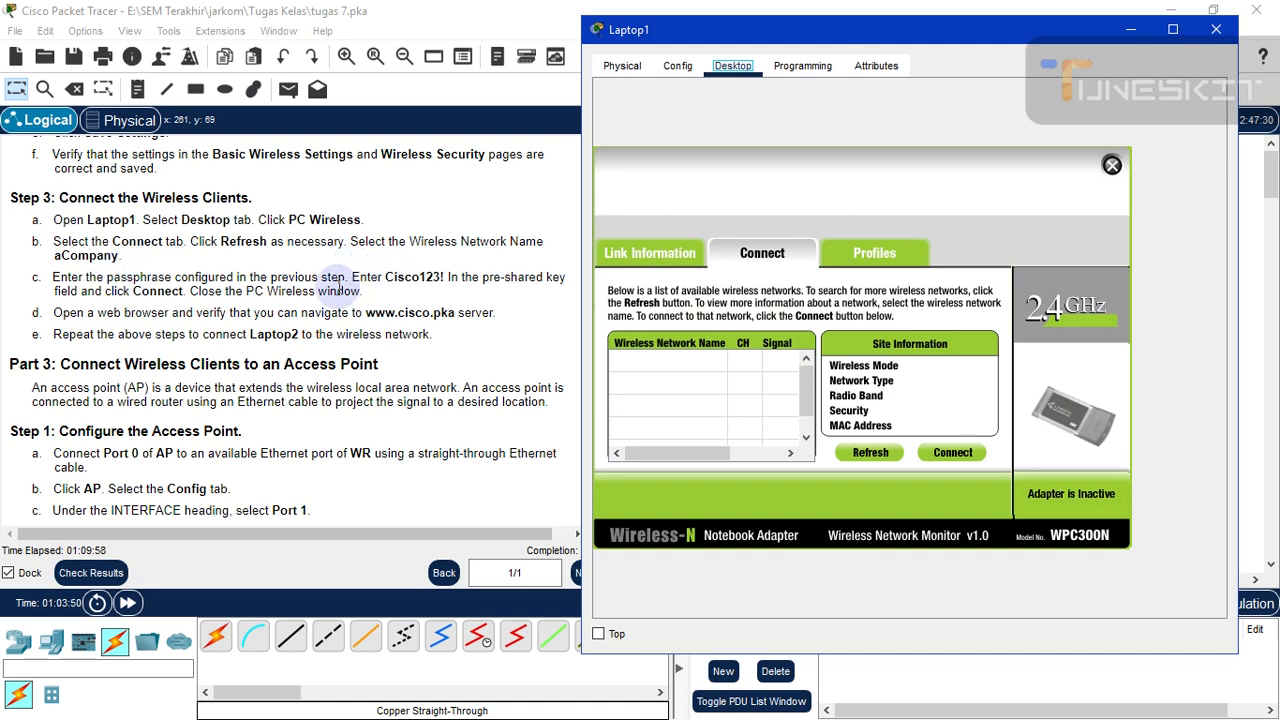
{"action": "left_click", "coordinate": [868, 453]}
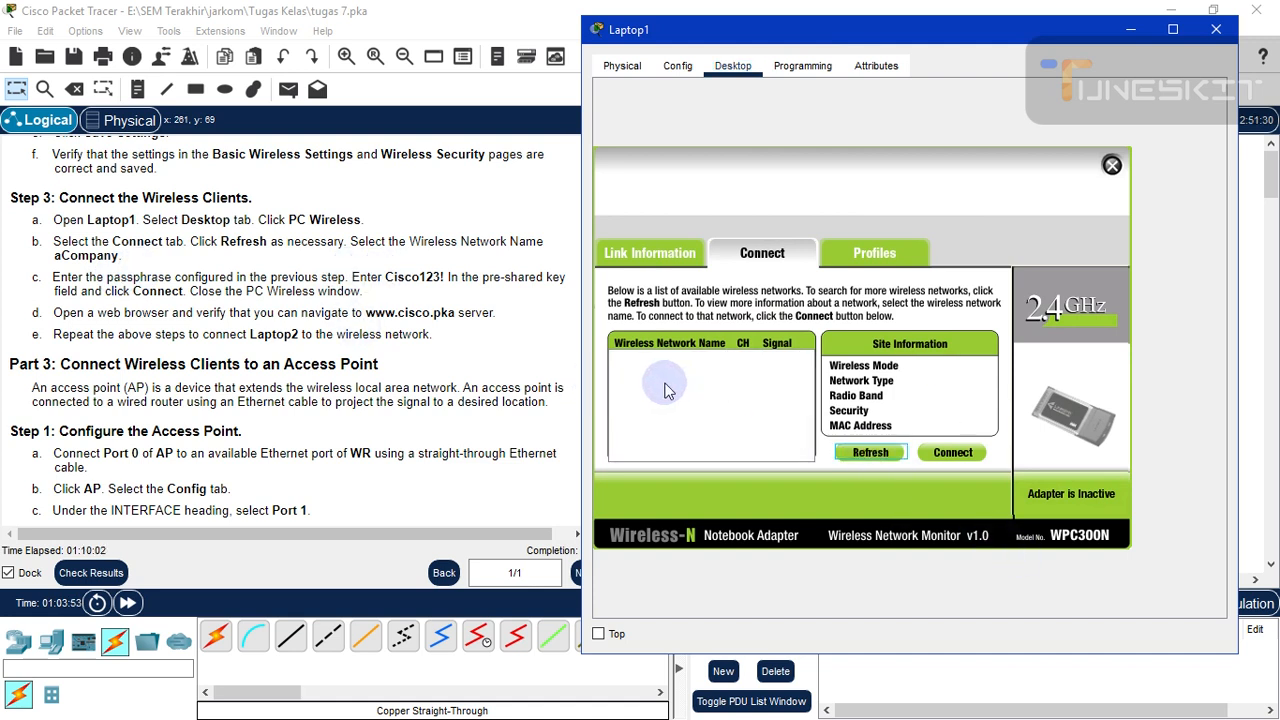
{"action": "left_click", "coordinate": [868, 453]}
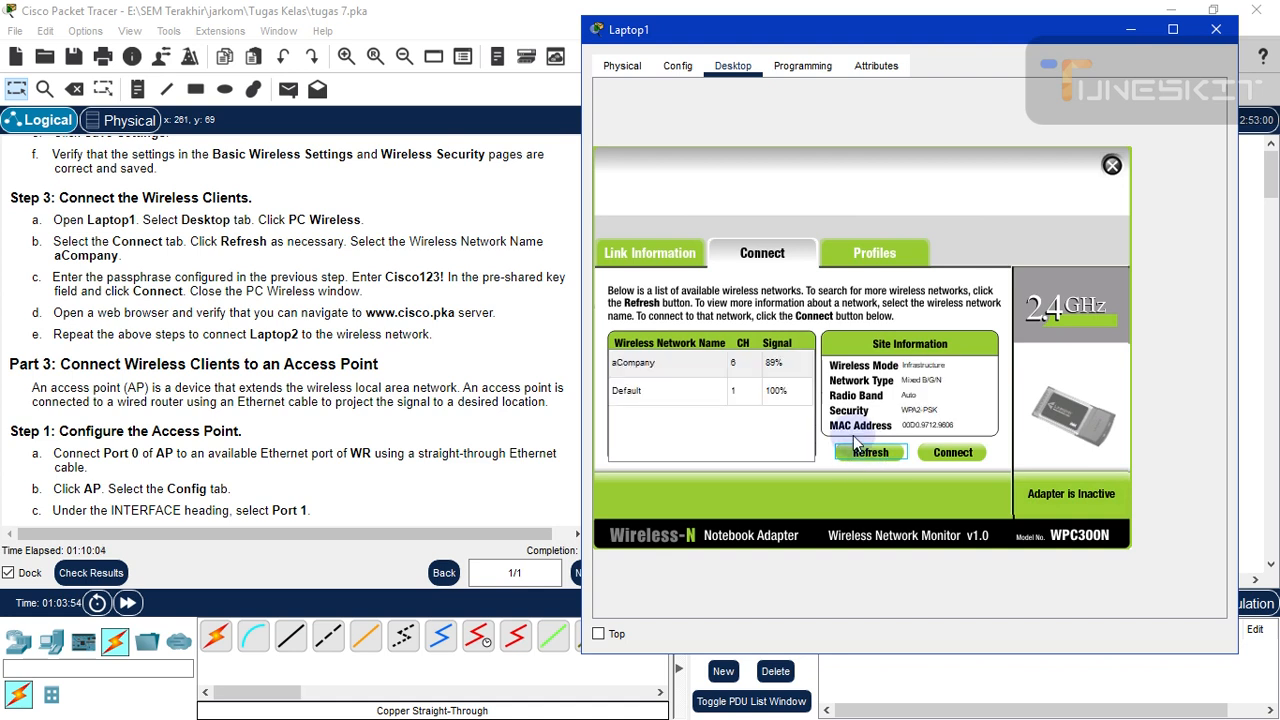
{"action": "left_click", "coordinate": [659, 365]}
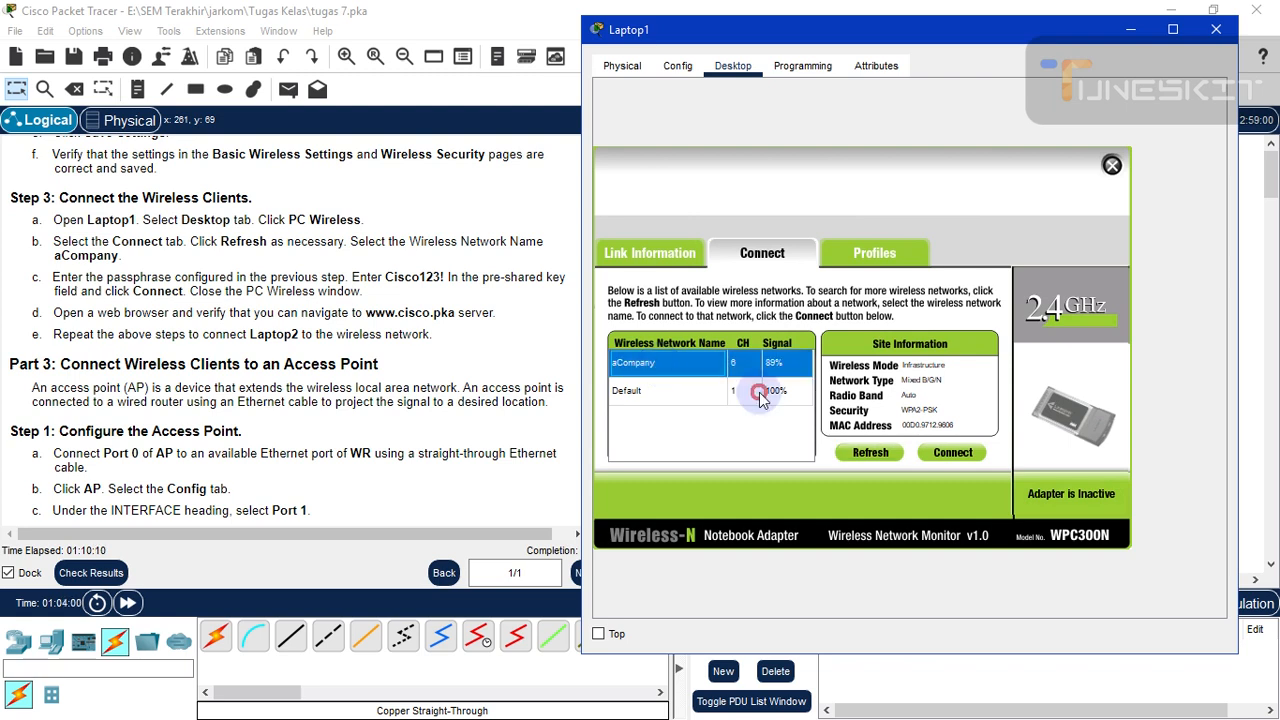
{"action": "left_click", "coordinate": [950, 455]}
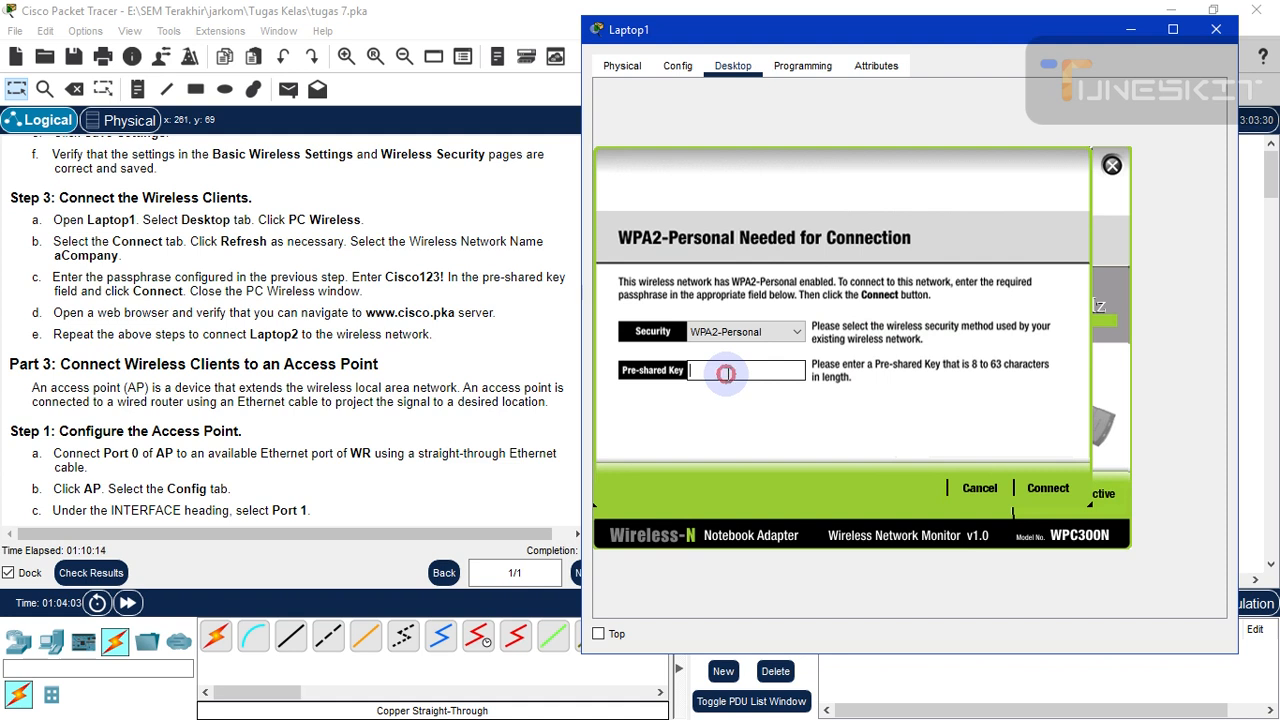
- Enter the pre-shared key, connect to aCompany, check the link status, and close Laptop1
{"action": "left_click", "coordinate": [725, 373]}
{"action": "type", "text": "Cisco123!"}
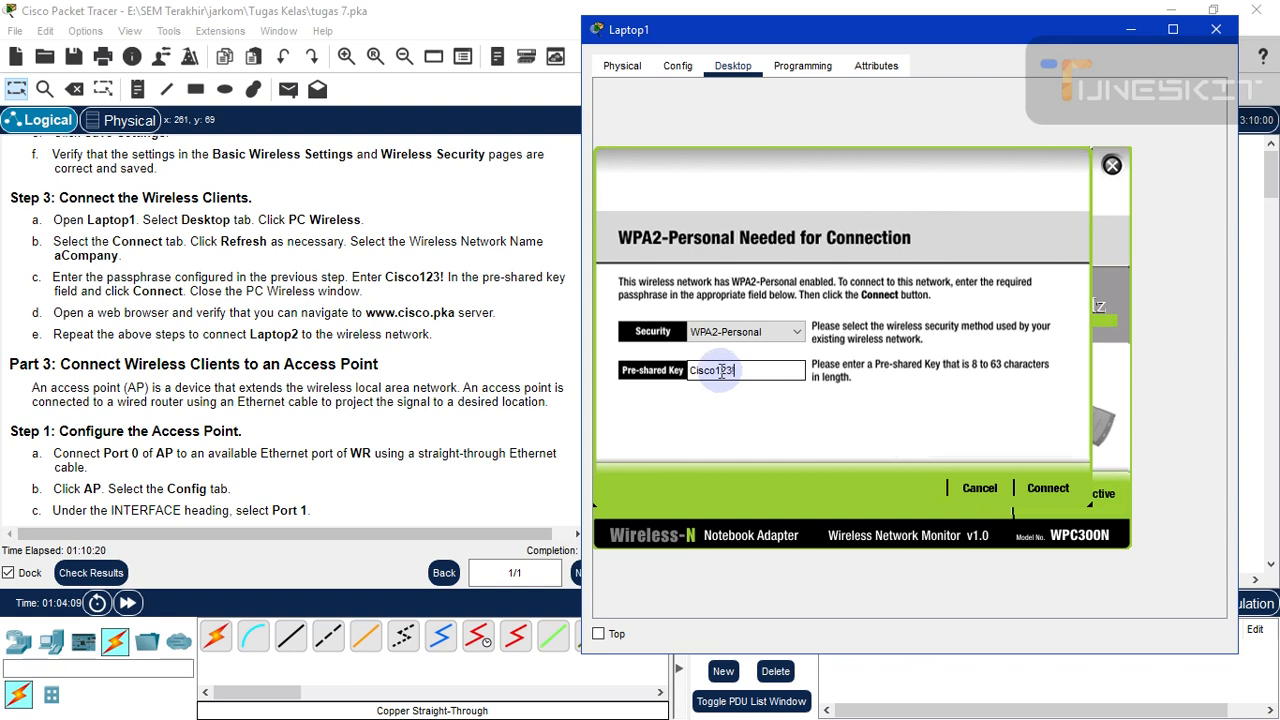
{"action": "left_click", "coordinate": [1048, 488]}
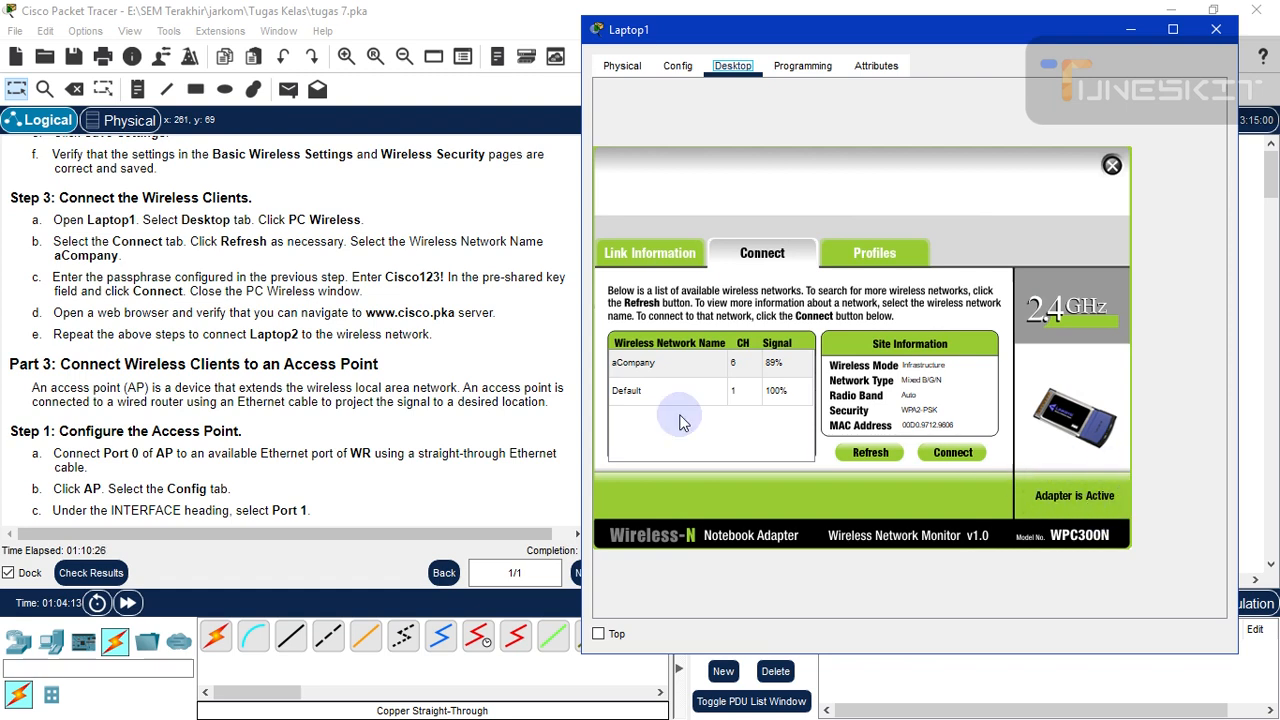
{"action": "left_click", "coordinate": [628, 254]}
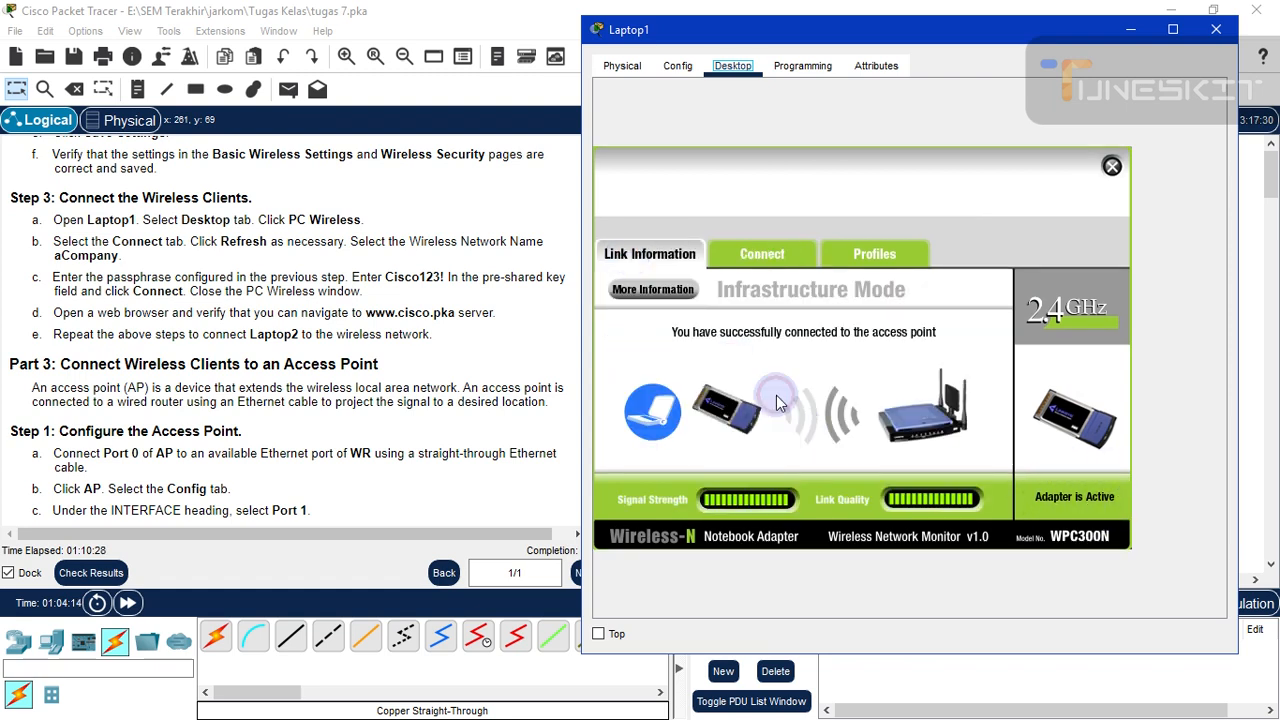
{"action": "left_click", "coordinate": [1216, 33]}
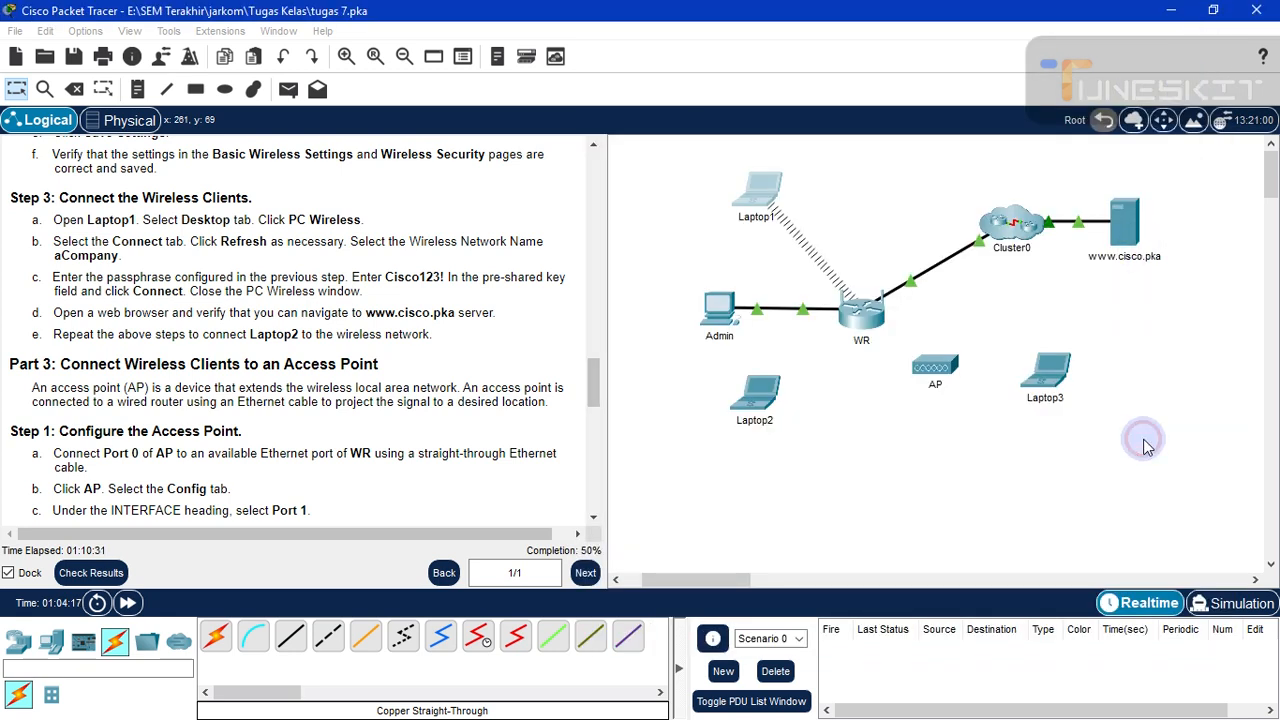
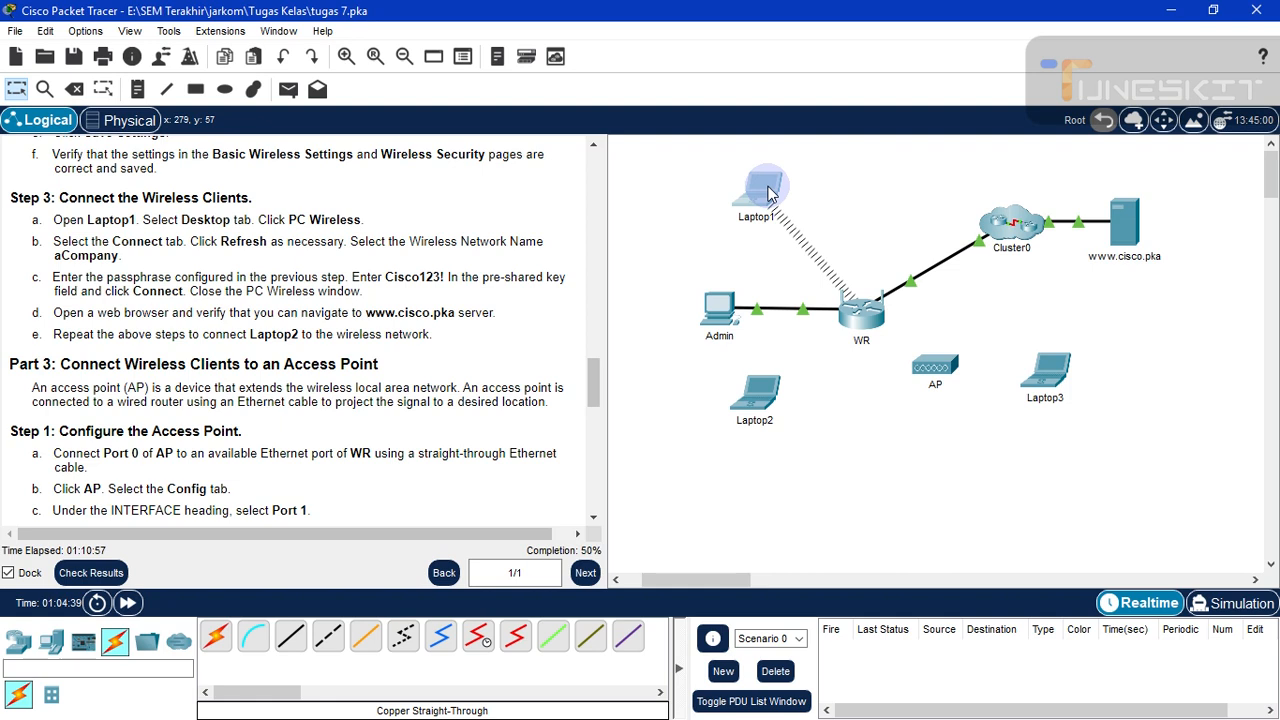
- Open Laptop1's Desktop, open the Command Prompt, then close it again
{"action": "left_click", "coordinate": [768, 193]}
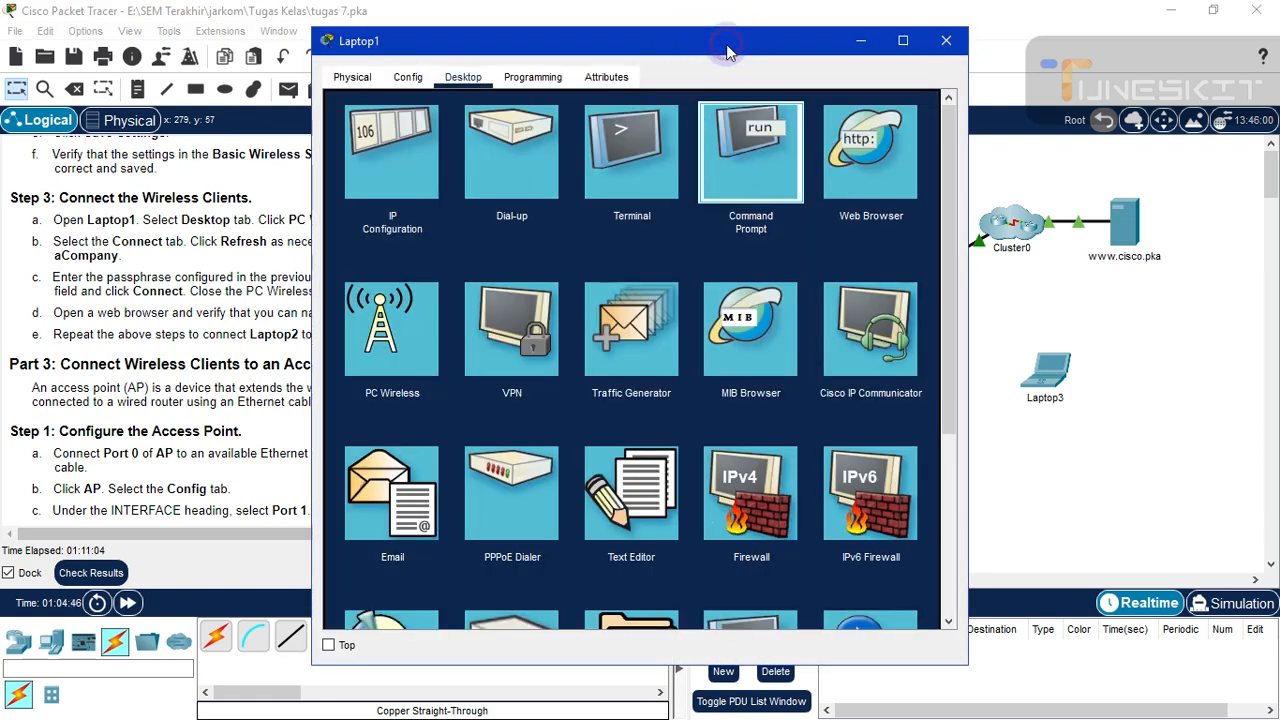
{"action": "left_click_drag", "start_coordinate": [732, 52], "coordinate": [881, 50]}
{"action": "left_click", "coordinate": [899, 152]}
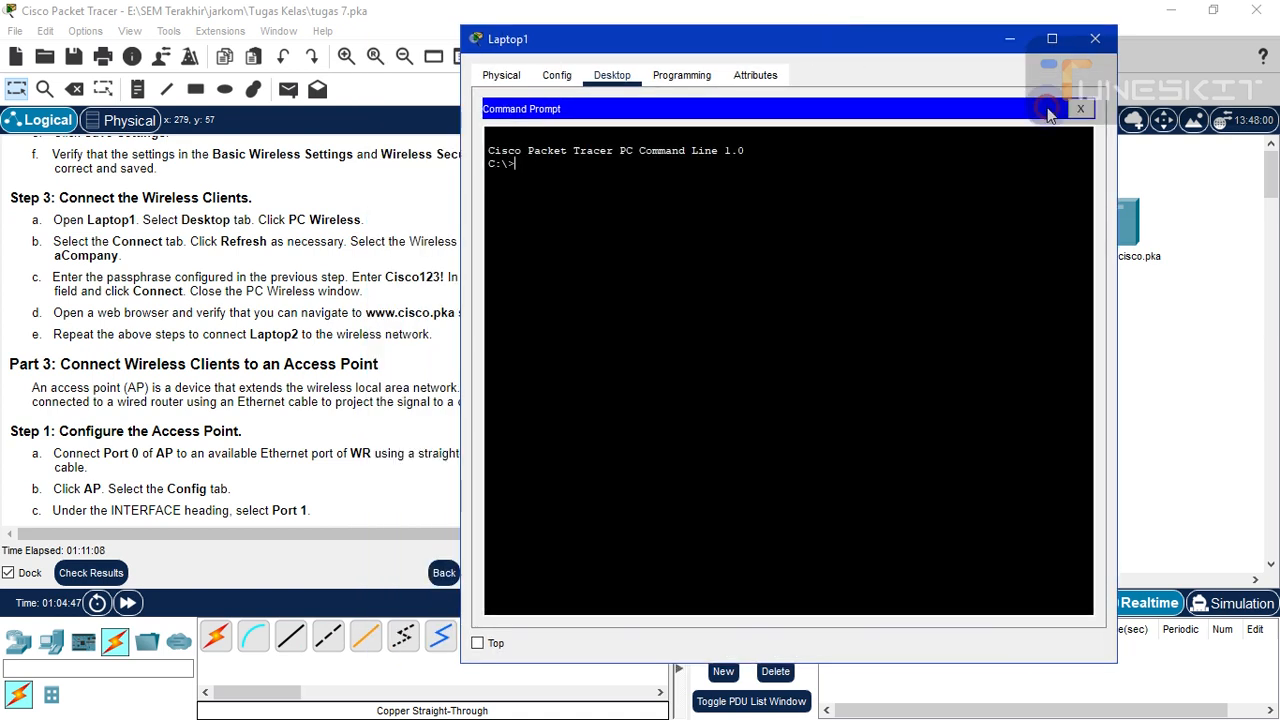
{"action": "left_click", "coordinate": [1079, 110]}
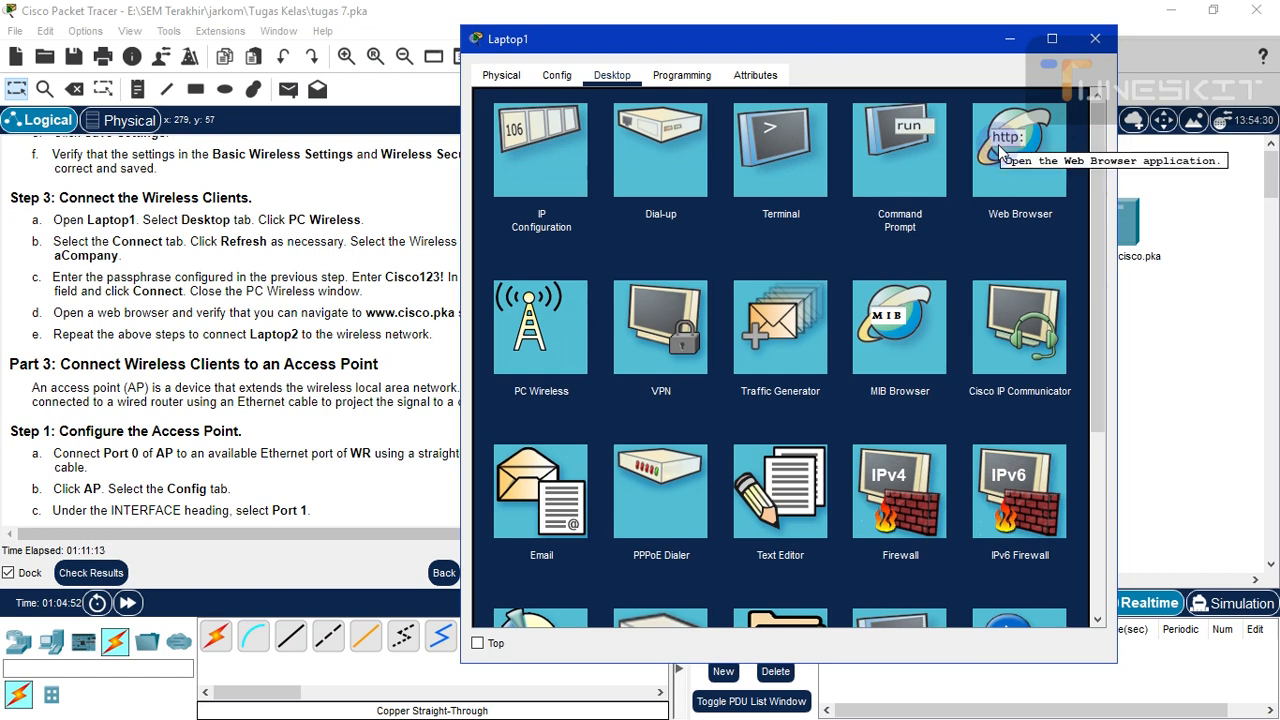
{"action": "left_click_drag", "start_coordinate": [793, 41], "coordinate": [865, 41]}
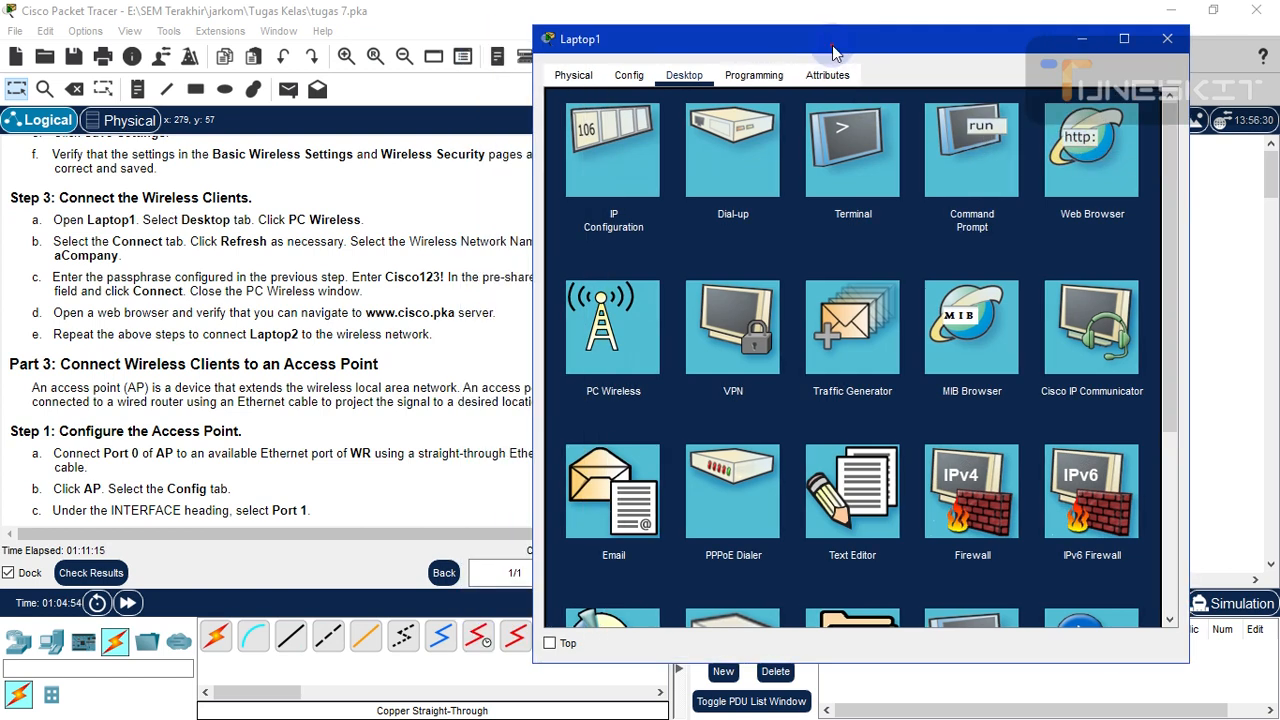
{"action": "left_click", "coordinate": [383, 343]}
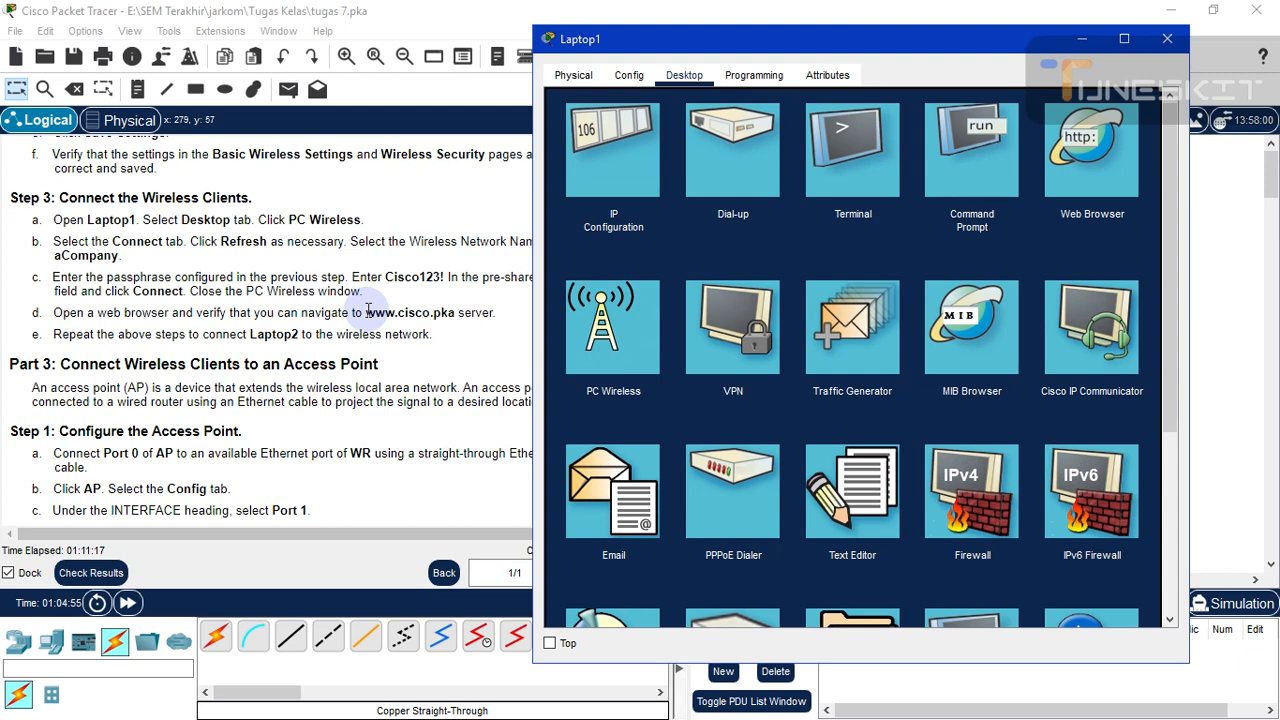
{"action": "left_click_drag", "start_coordinate": [366, 312], "coordinate": [456, 312]}
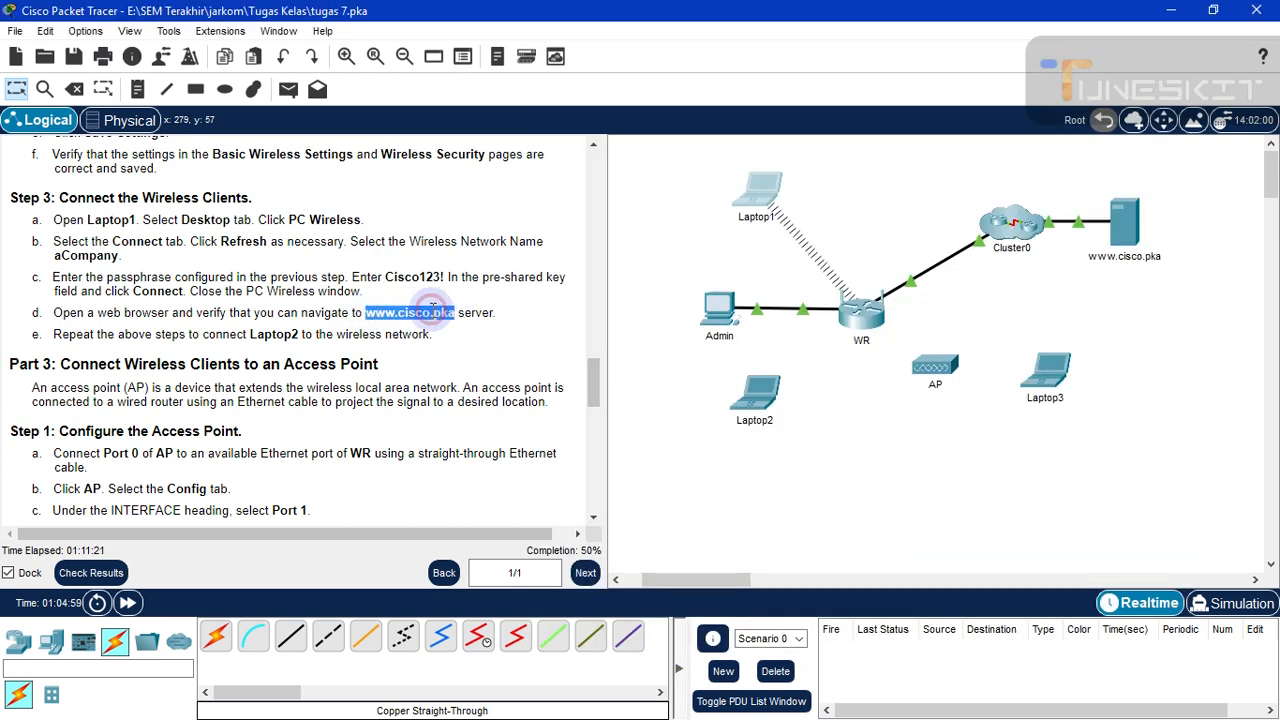
{"action": "right_click", "coordinate": [415, 316]}
{"action": "left_click", "coordinate": [440, 324]}
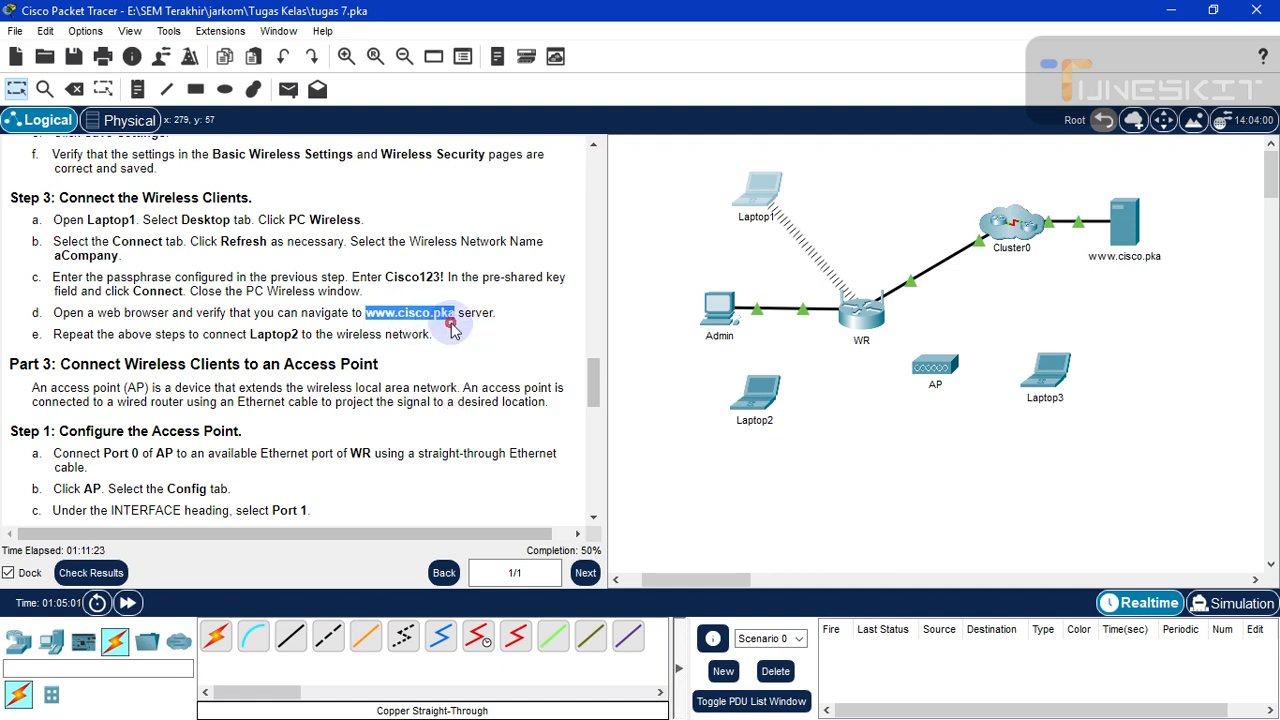
- Reopen Laptop1, dismiss the No Modem warning, and launch its Web Browser
{"action": "left_click", "coordinate": [806, 177]}
{"action": "left_click", "coordinate": [747, 194]}
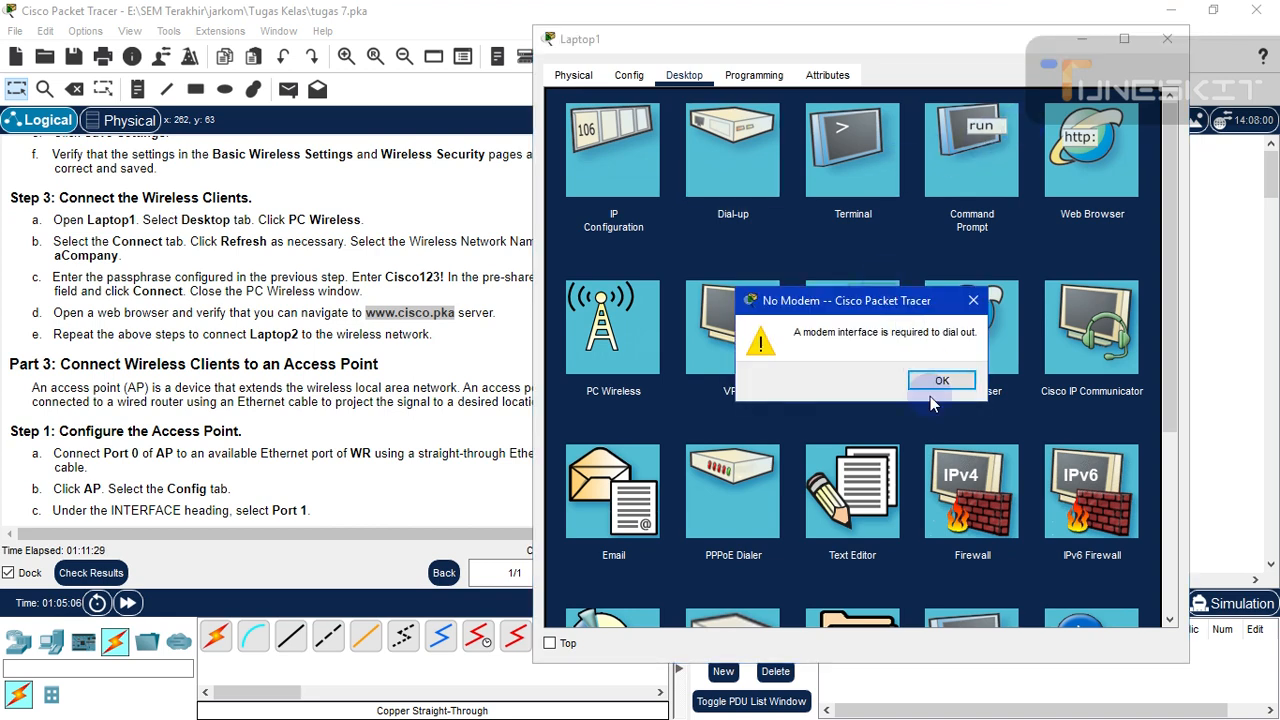
{"action": "left_click", "coordinate": [930, 384]}
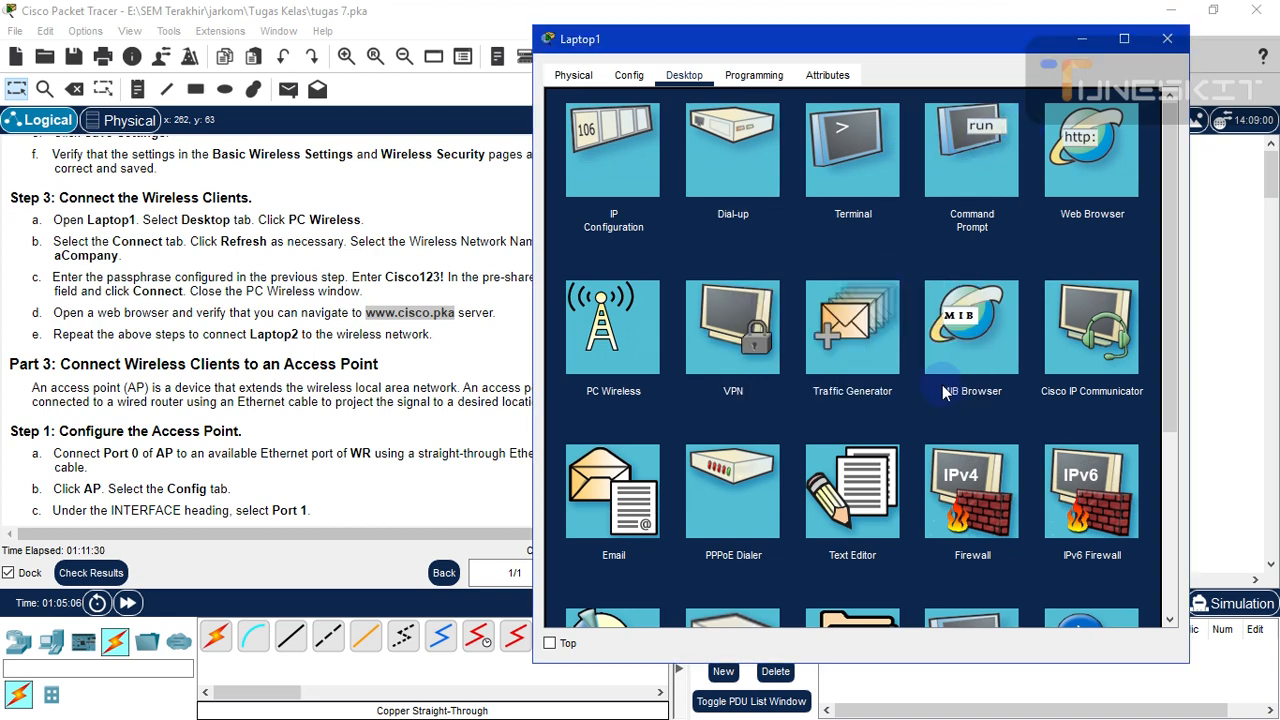
{"action": "left_click_drag", "start_coordinate": [1171, 270], "coordinate": [1163, 206]}
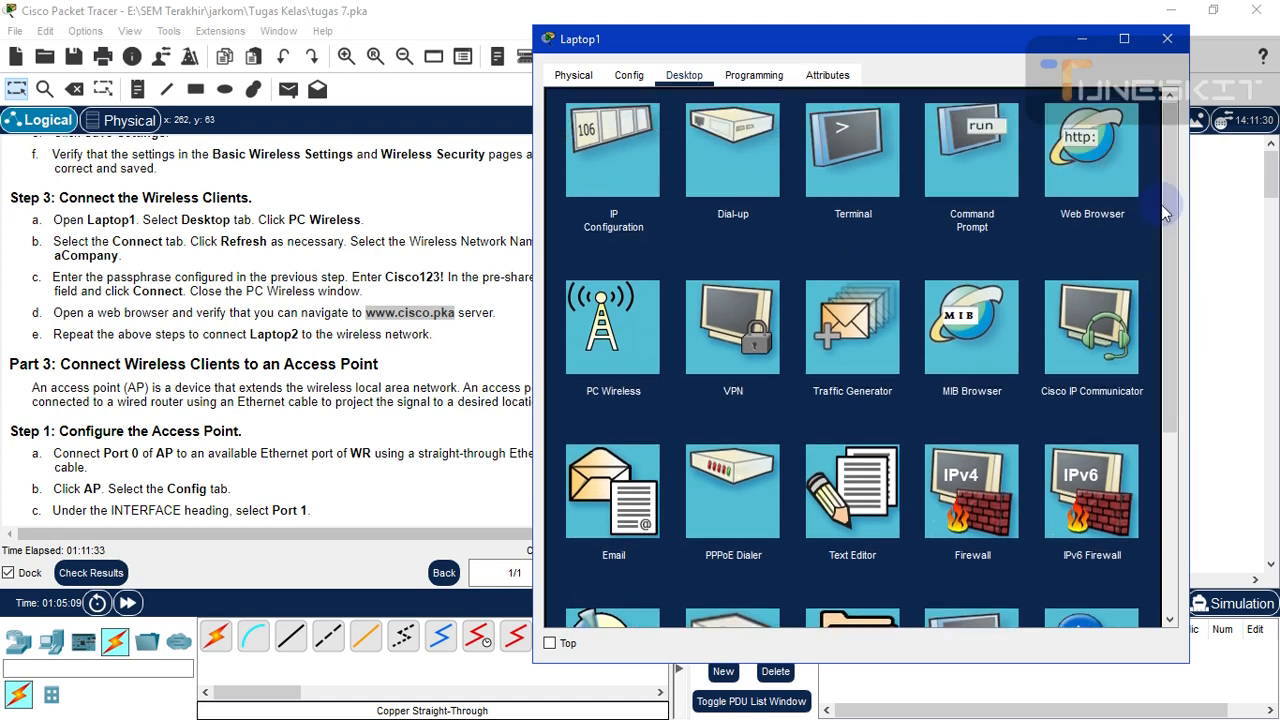
{"action": "left_click", "coordinate": [1068, 163]}
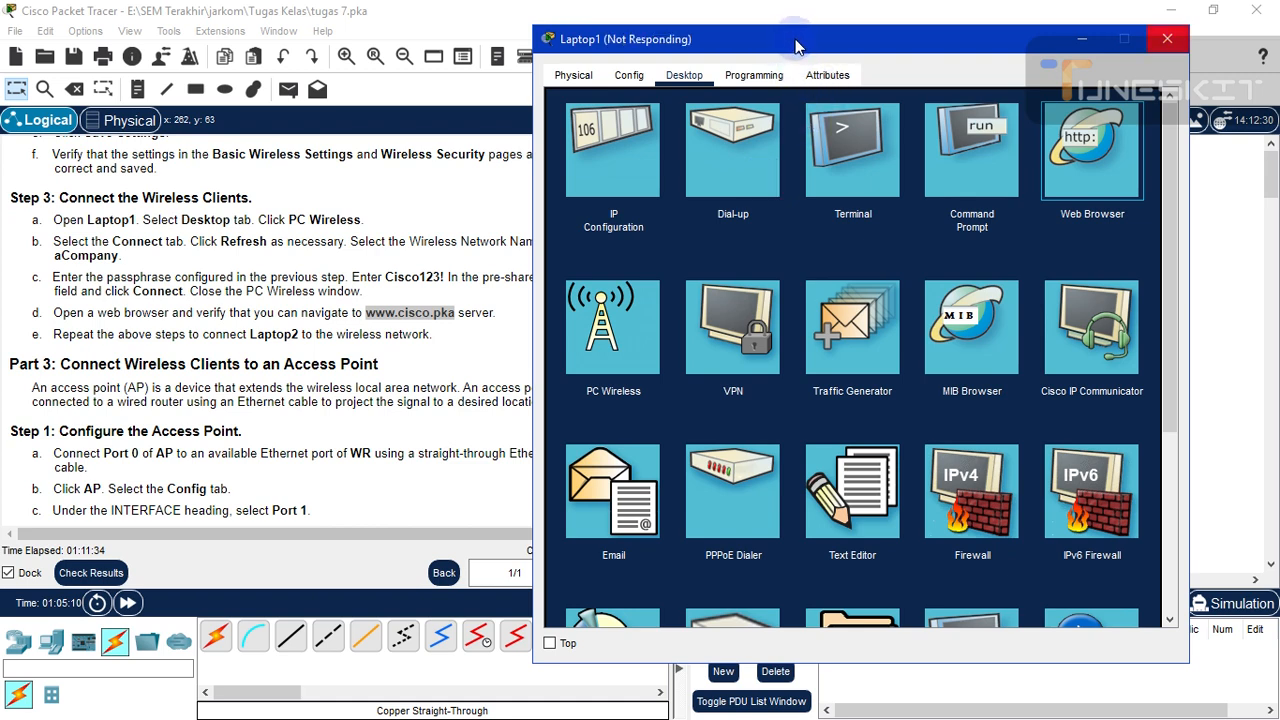
- Wait for the frozen Laptop1 window to recover, then start its Web Browser
{"action": "mouse_move", "coordinate": [809, 40]}
{"action": "left_mouse_down"}
{"action": "mouse_move", "coordinate": [829, 54]}
{"action": "mouse_move", "coordinate": [809, 44]}
{"action": "left_mouse_up"}
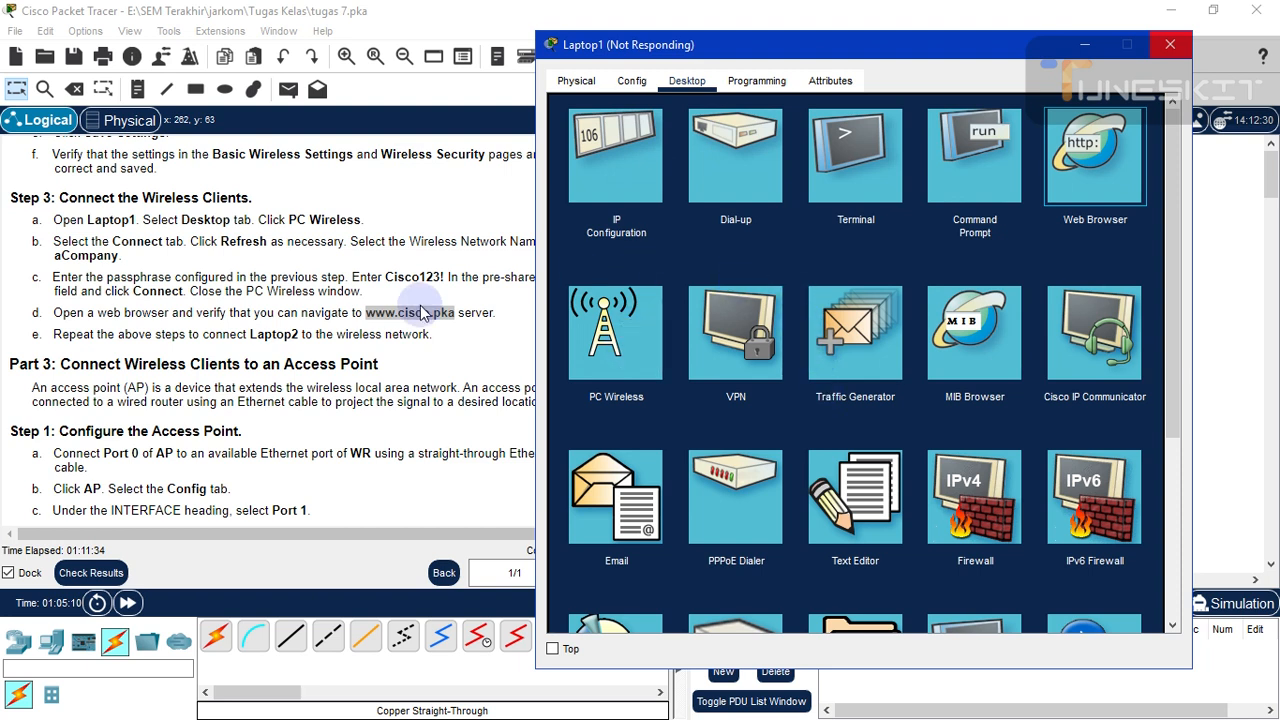
{"action": "left_click", "coordinate": [751, 285]}
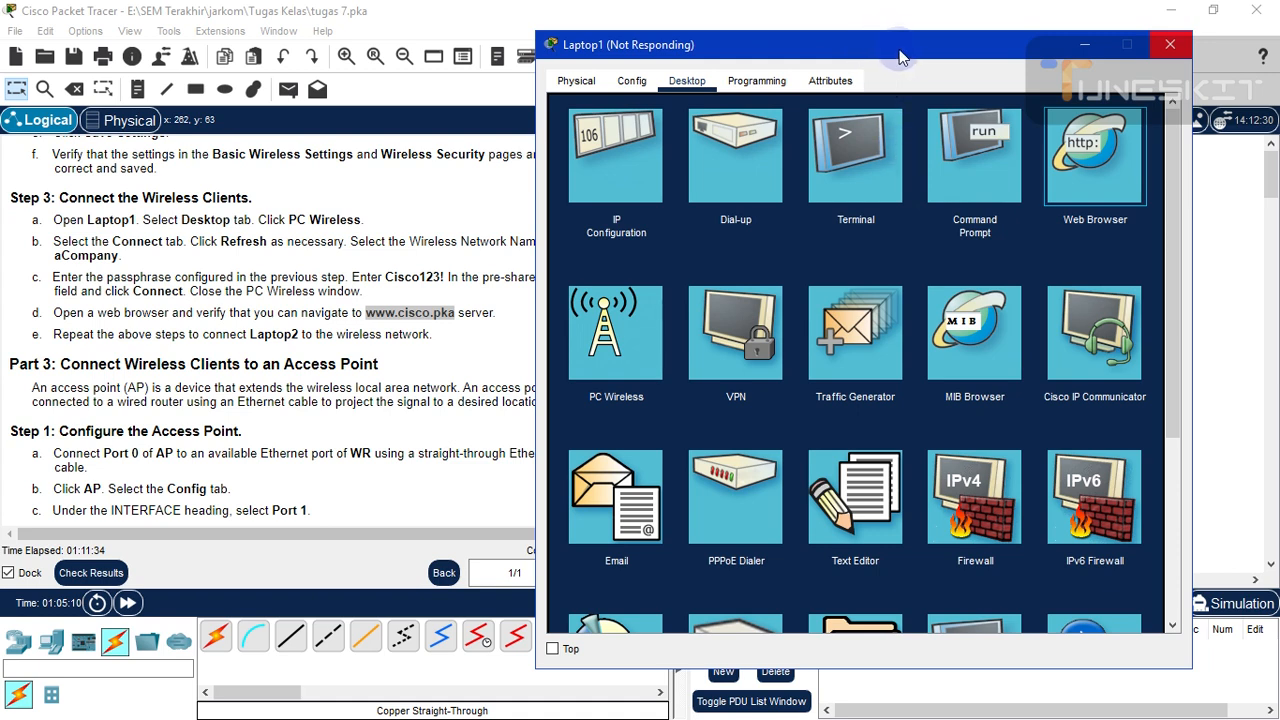
{"action": "mouse_move", "coordinate": [897, 50]}
{"action": "left_mouse_down"}
{"action": "mouse_move", "coordinate": [944, 62]}
{"action": "mouse_move", "coordinate": [894, 58]}
{"action": "left_mouse_up"}
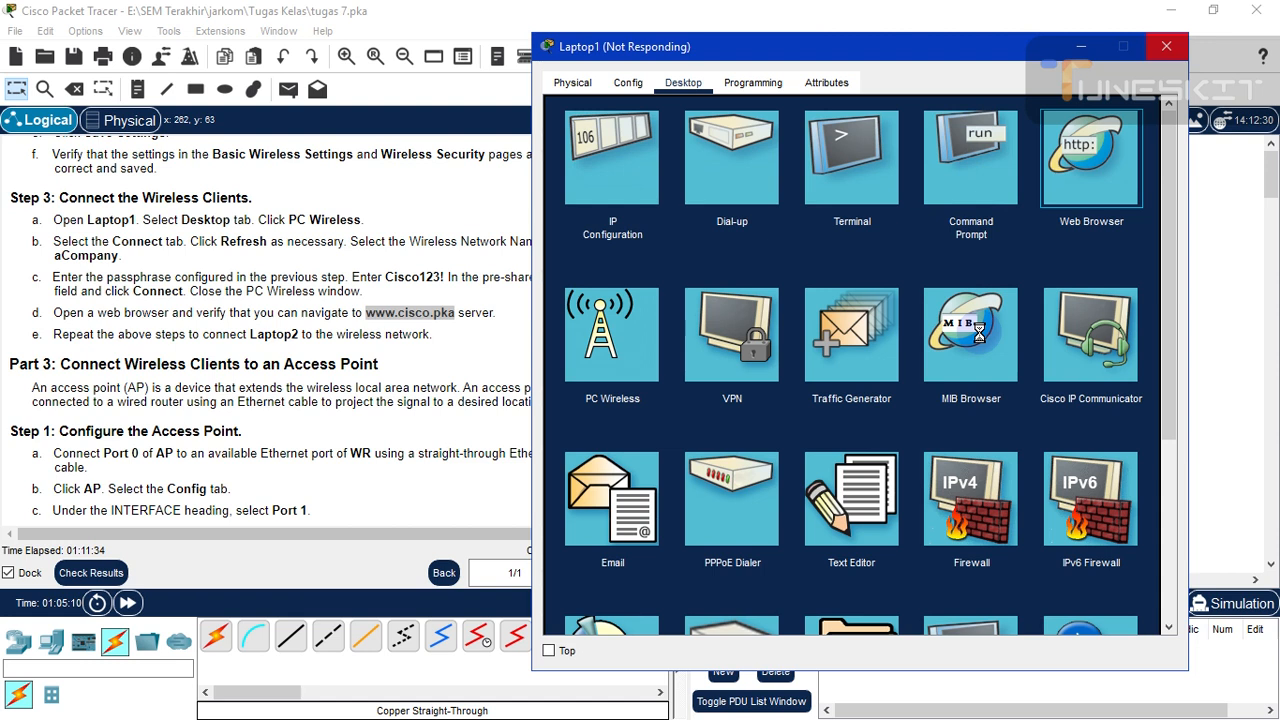
{"action": "left_click", "coordinate": [980, 335]}
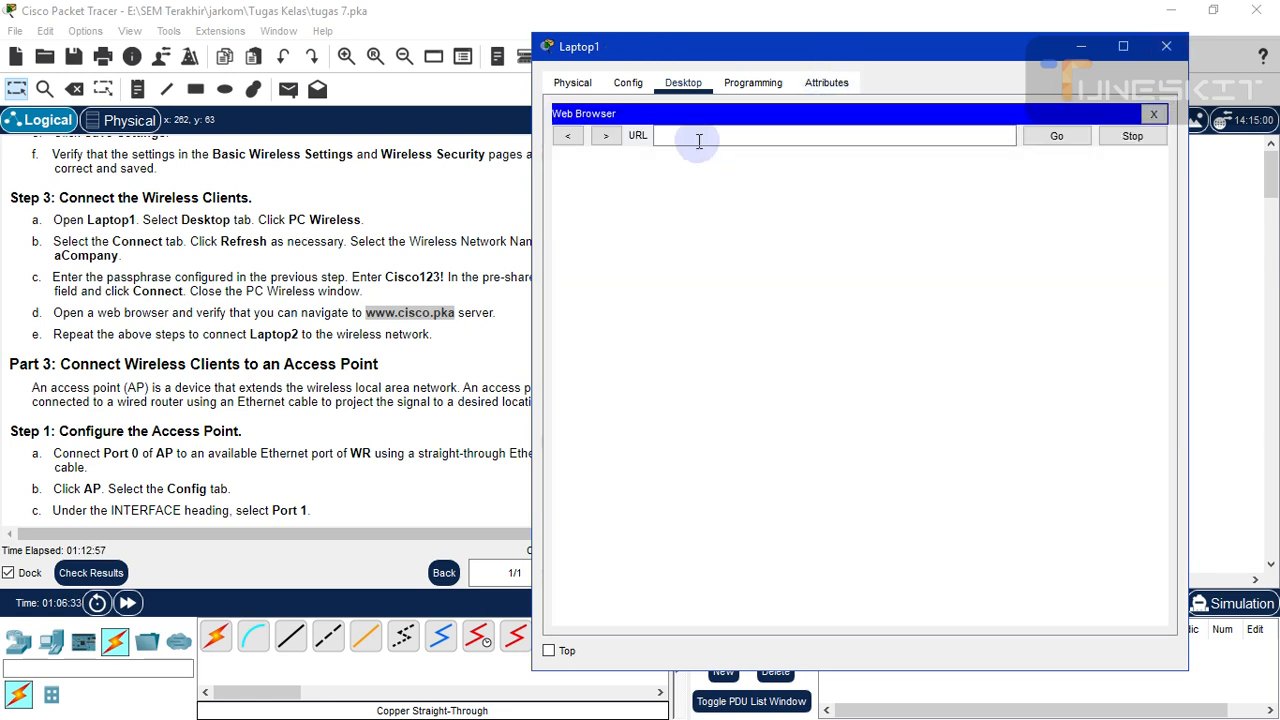
{"action": "left_click", "coordinate": [701, 137]}
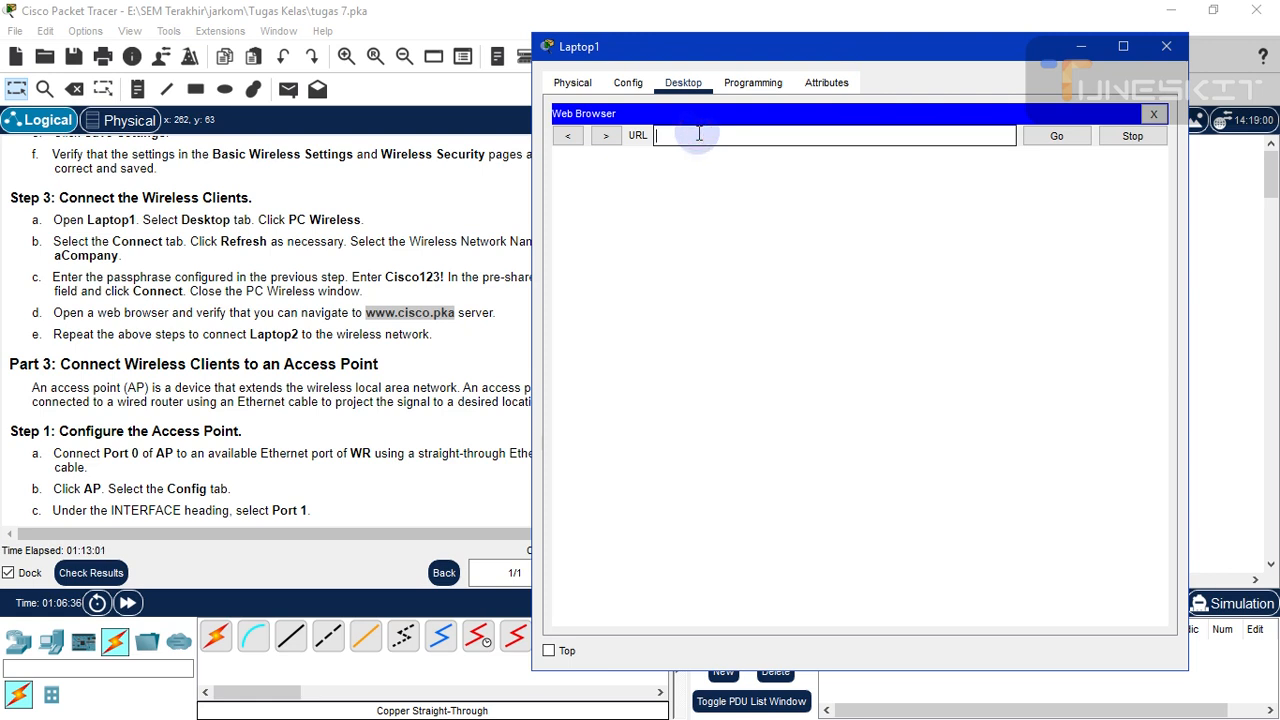
{"action": "key", "text": "ctrl+v"}
{"action": "left_click", "coordinate": [1066, 141]}
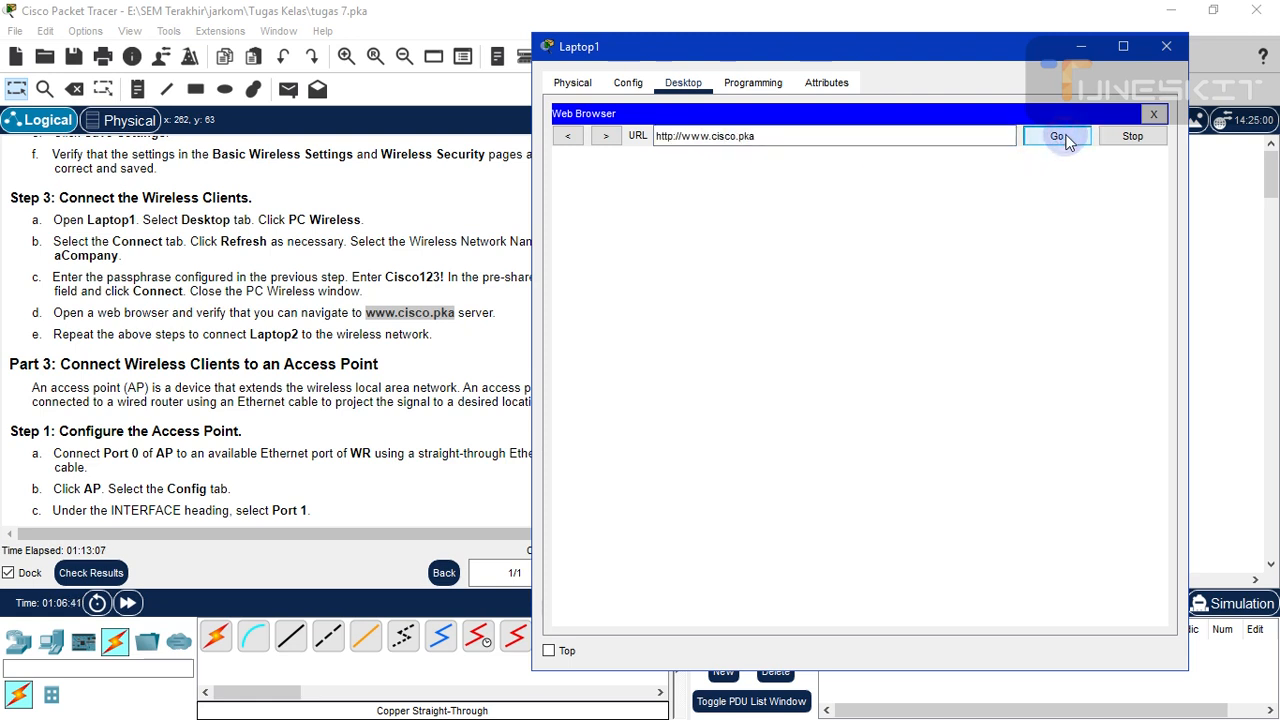
{"action": "left_click", "coordinate": [1066, 141]}
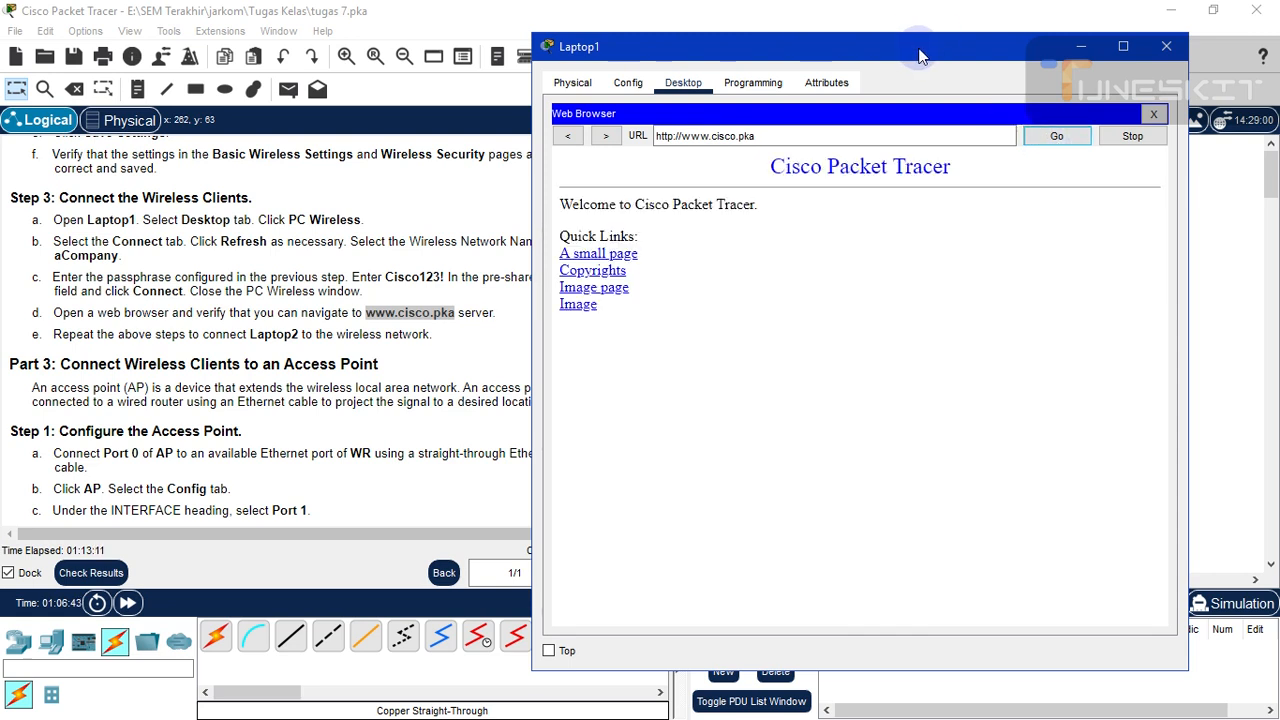
{"action": "left_click_drag", "start_coordinate": [920, 62], "coordinate": [1008, 59]}
{"action": "left_click", "coordinate": [660, 130]}
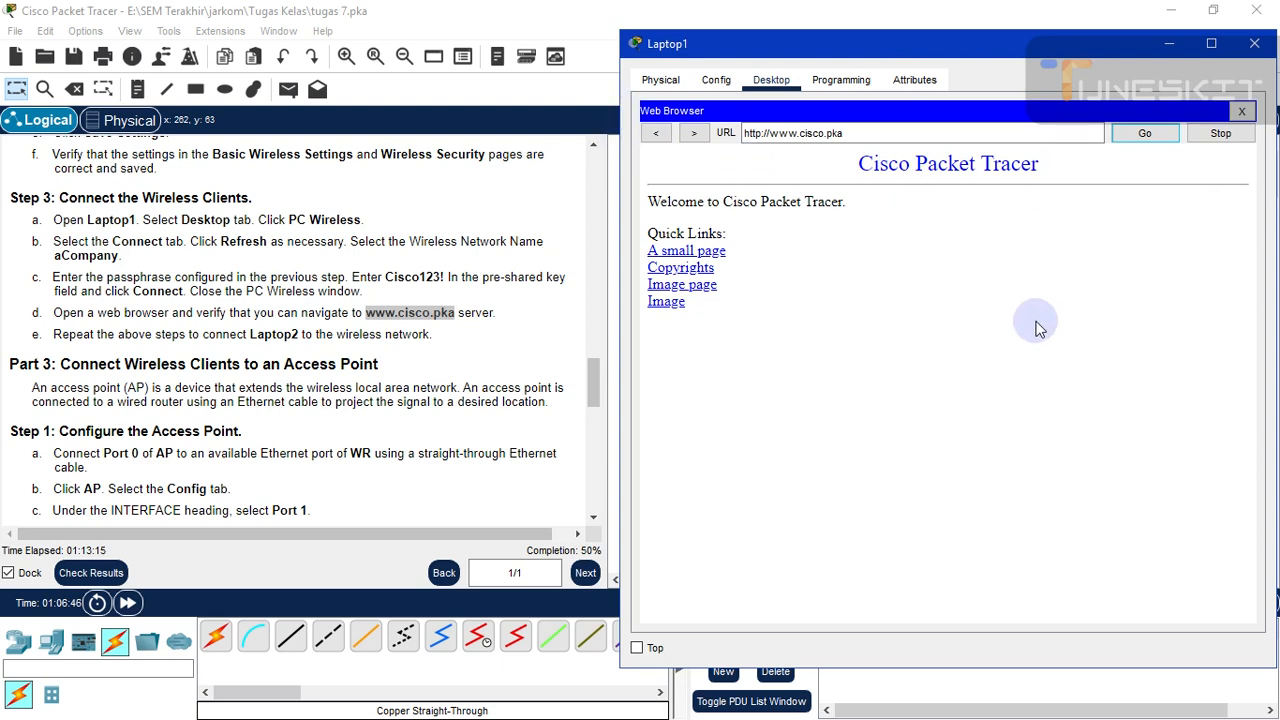
{"action": "left_click", "coordinate": [1256, 50]}
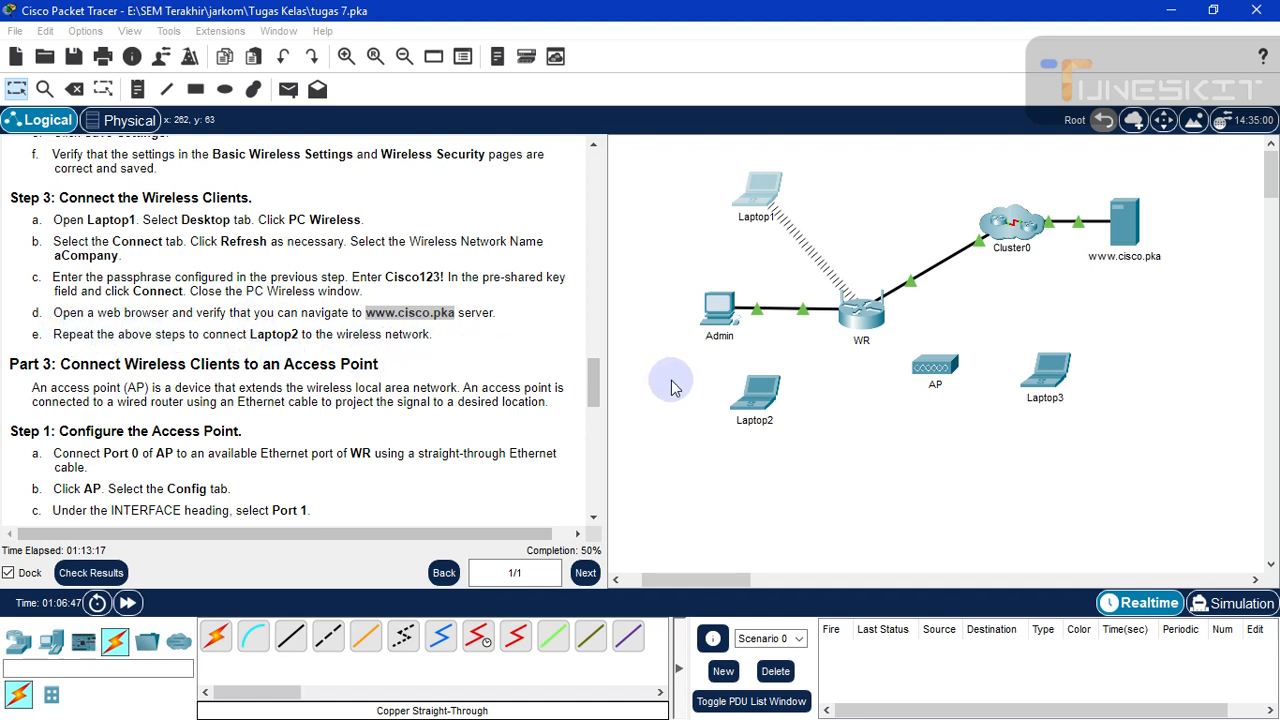
{"action": "left_click", "coordinate": [765, 395]}
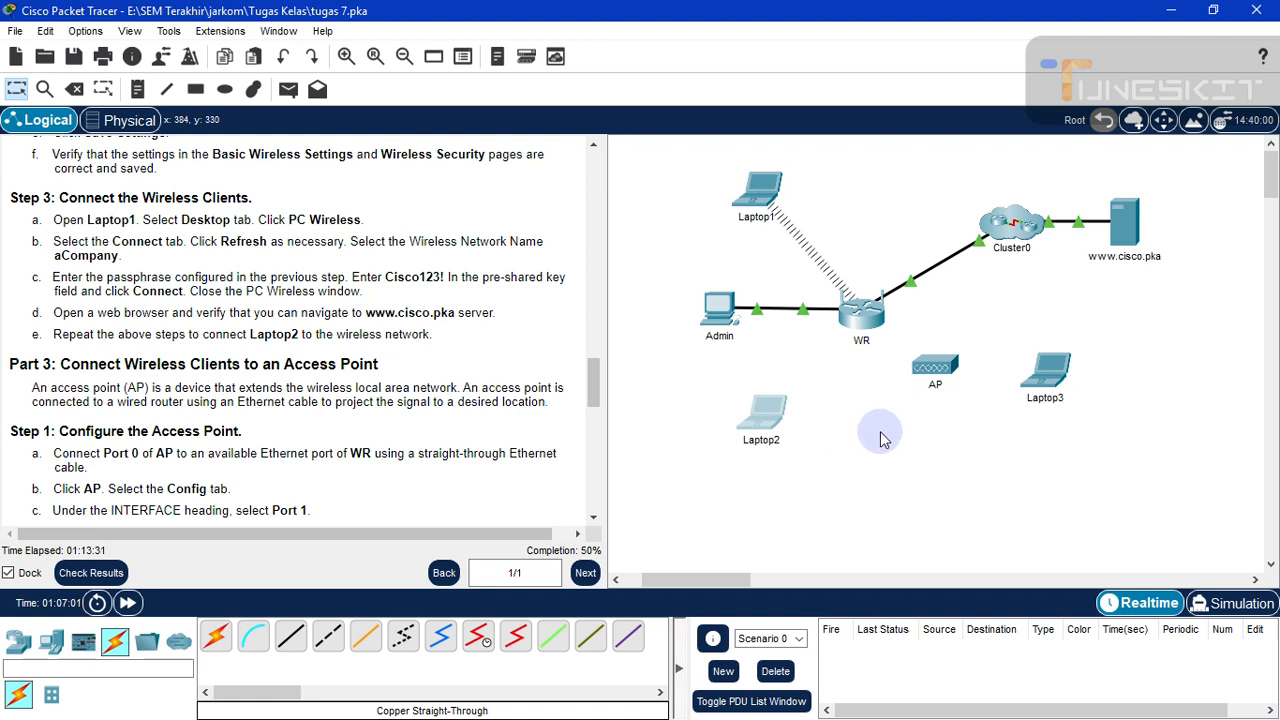
{"action": "left_click", "coordinate": [859, 466]}
{"action": "left_click", "coordinate": [762, 415]}
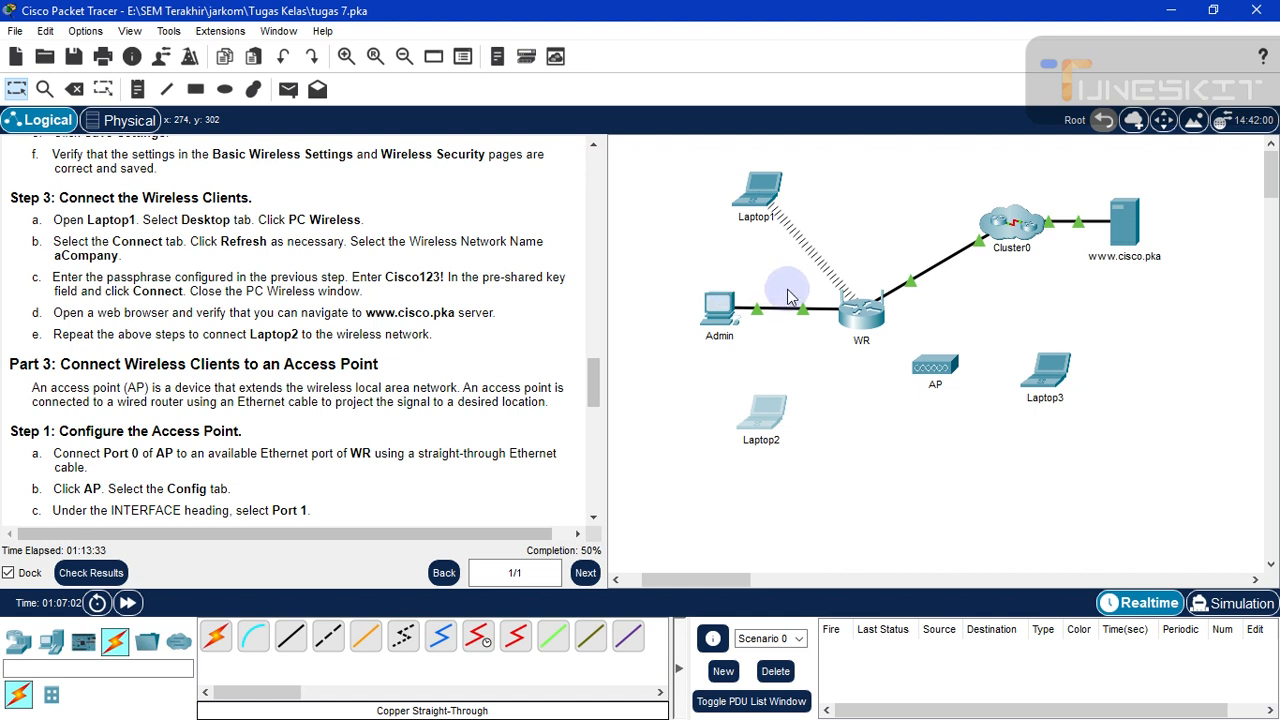
{"action": "left_click", "coordinate": [765, 418]}
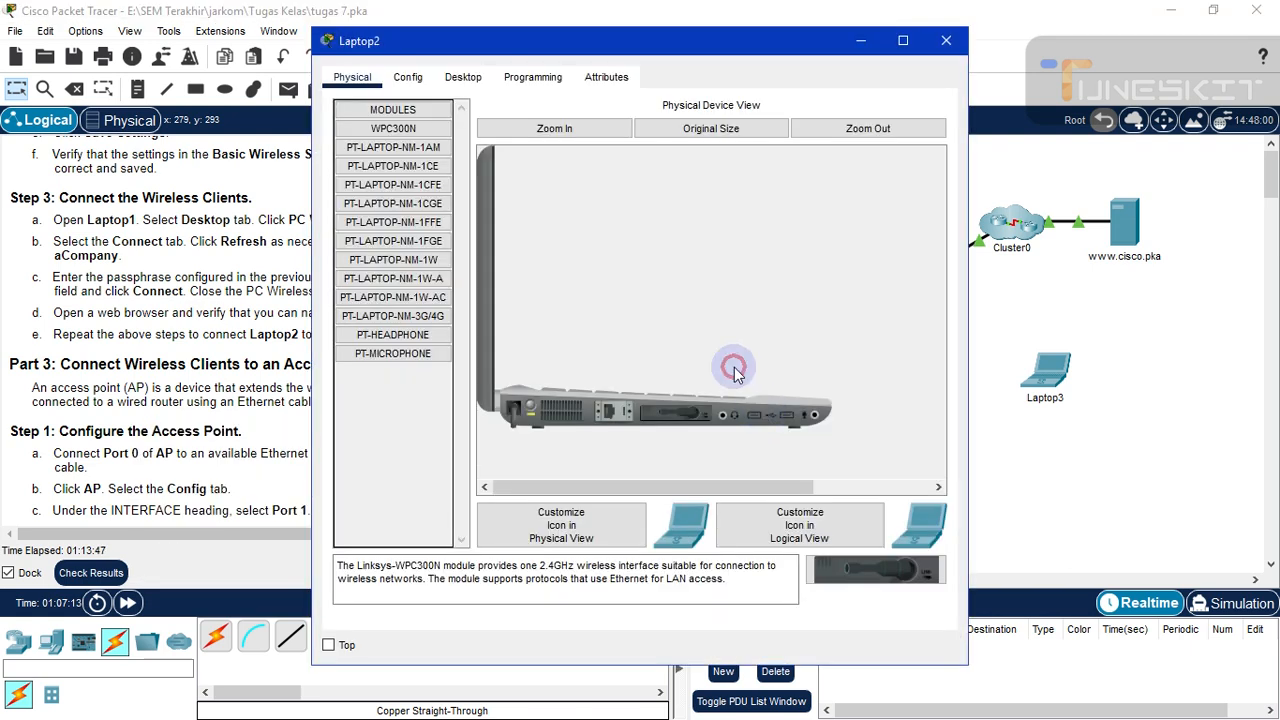
{"action": "left_click", "coordinate": [460, 85]}
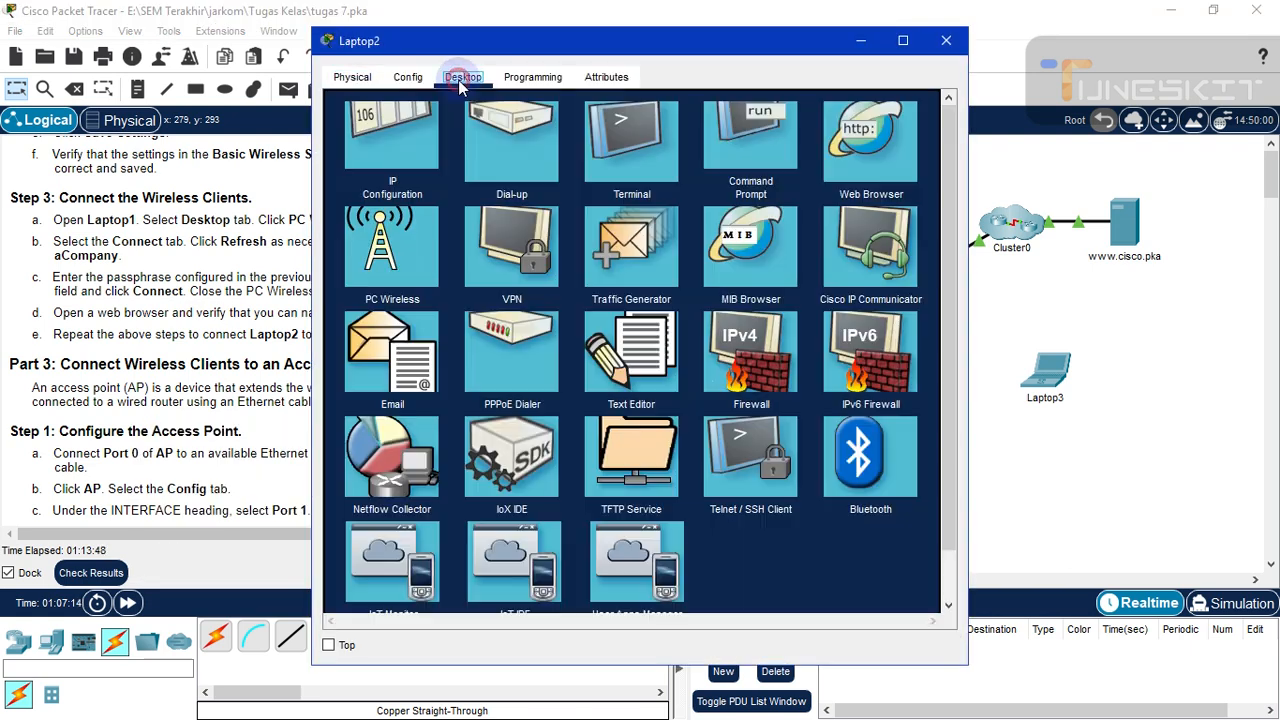
{"action": "left_click_drag", "start_coordinate": [552, 45], "coordinate": [759, 51]}
{"action": "left_click", "coordinate": [563, 346]}
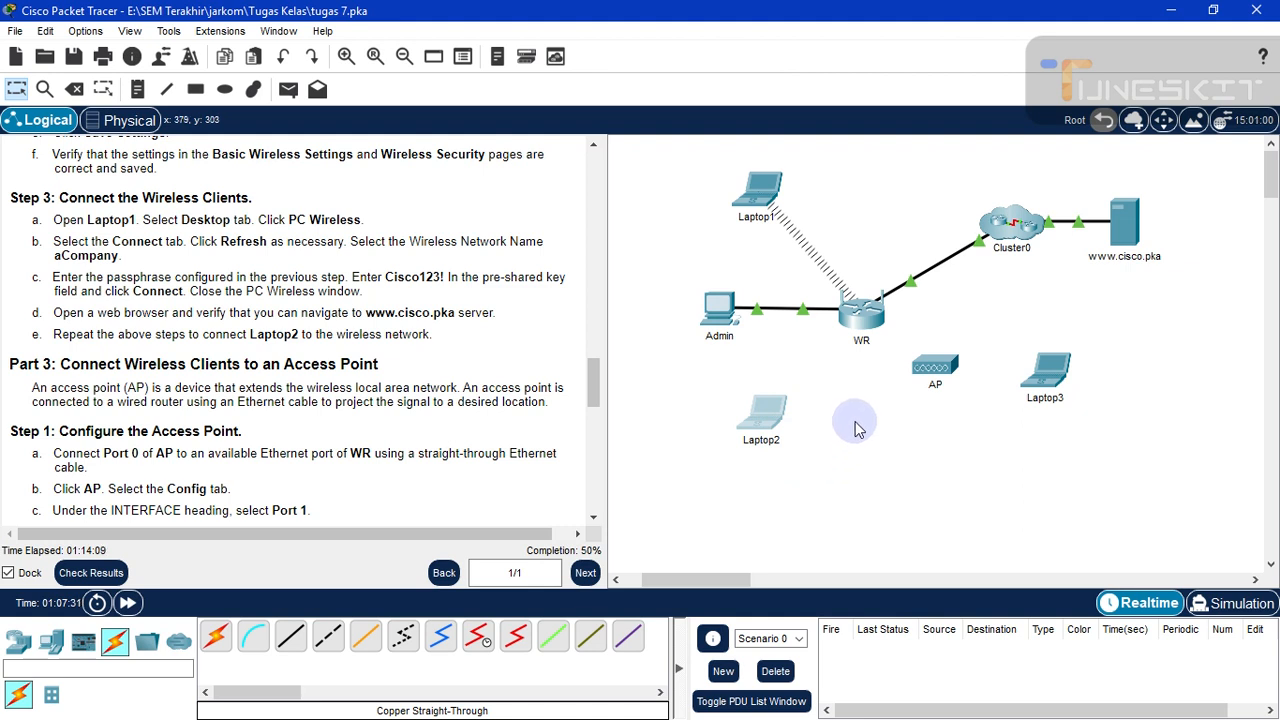
- In Laptop2's PC Wireless, refresh the network list and select aCompany
{"action": "left_click", "coordinate": [760, 424]}
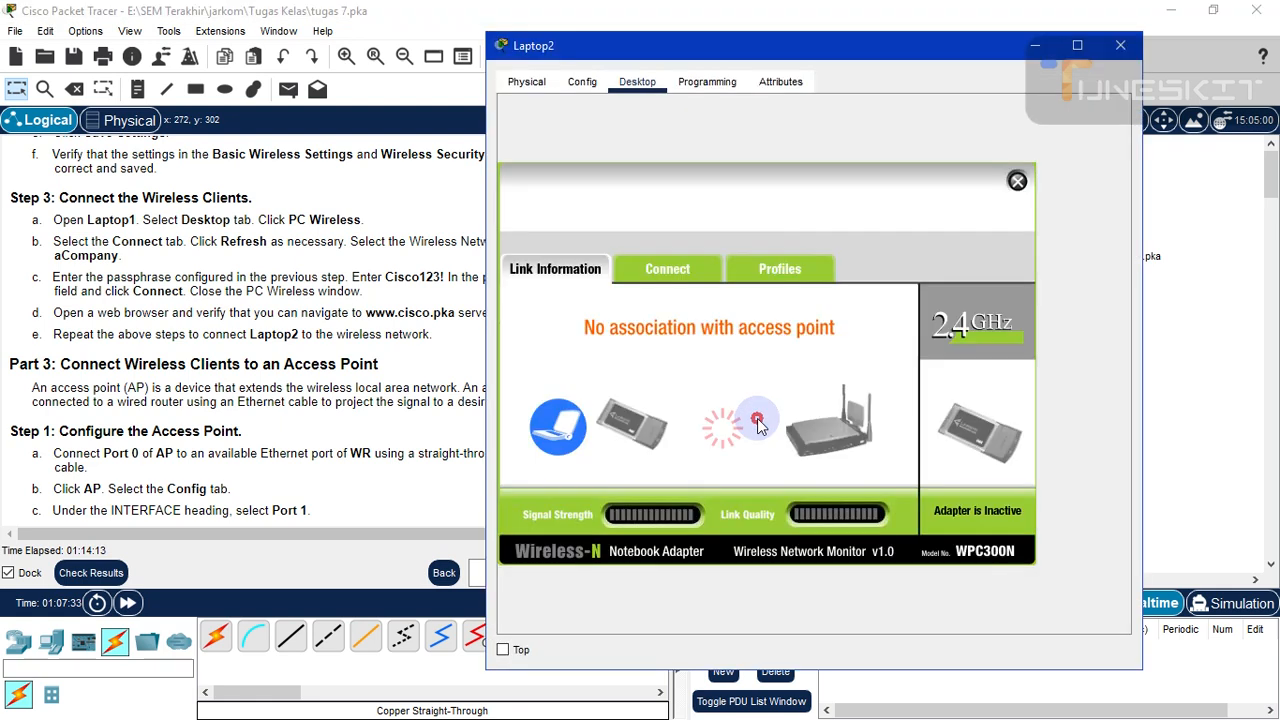
{"action": "left_click_drag", "start_coordinate": [741, 60], "coordinate": [879, 50]}
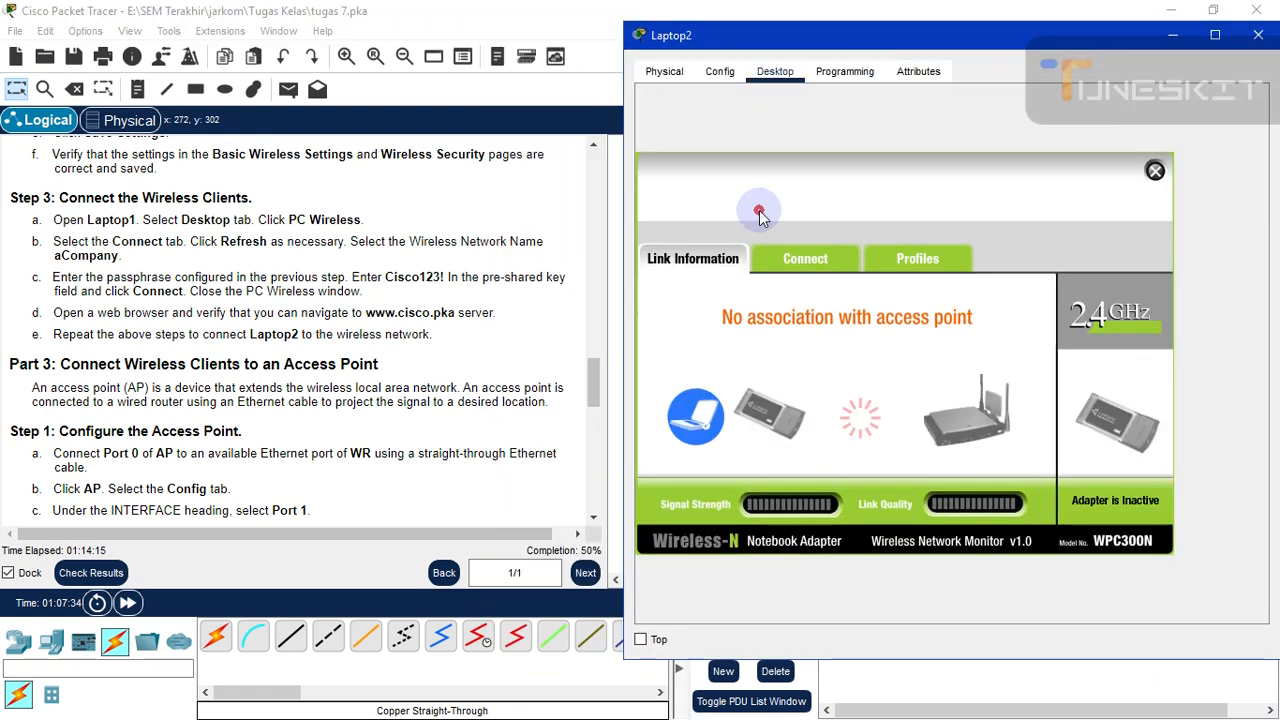
{"action": "left_click", "coordinate": [803, 259]}
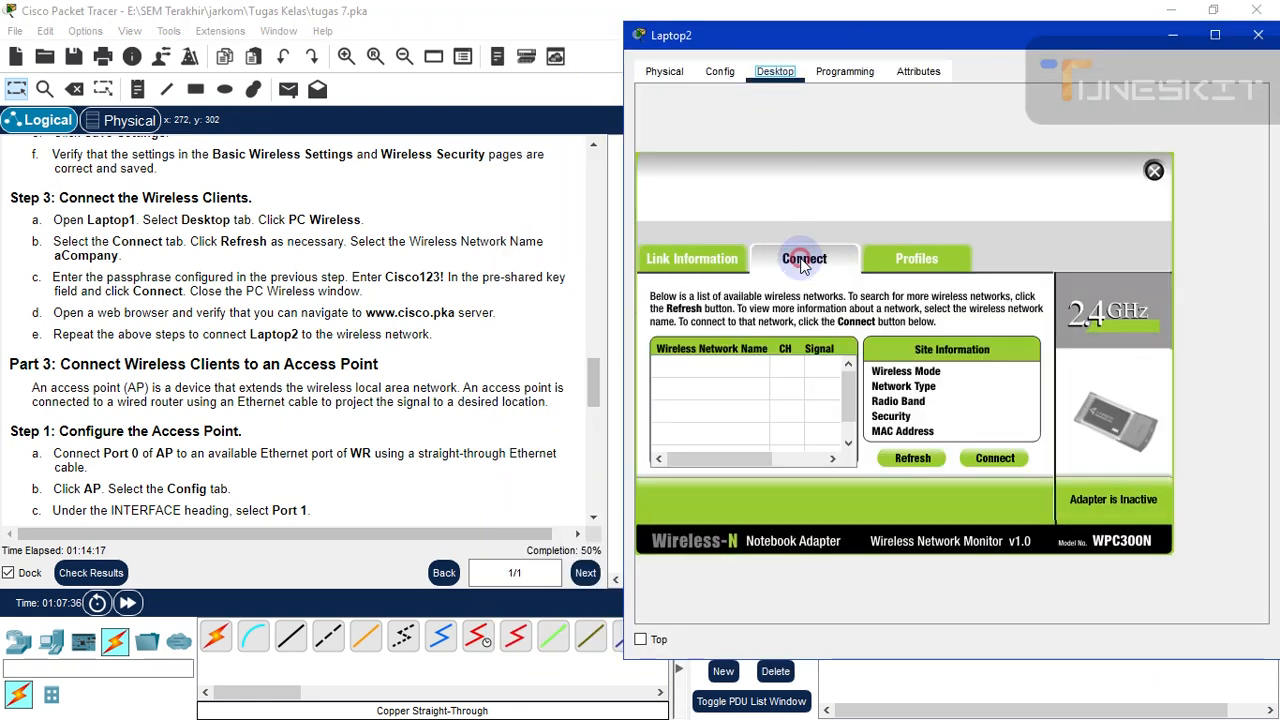
{"action": "left_click", "coordinate": [916, 462]}
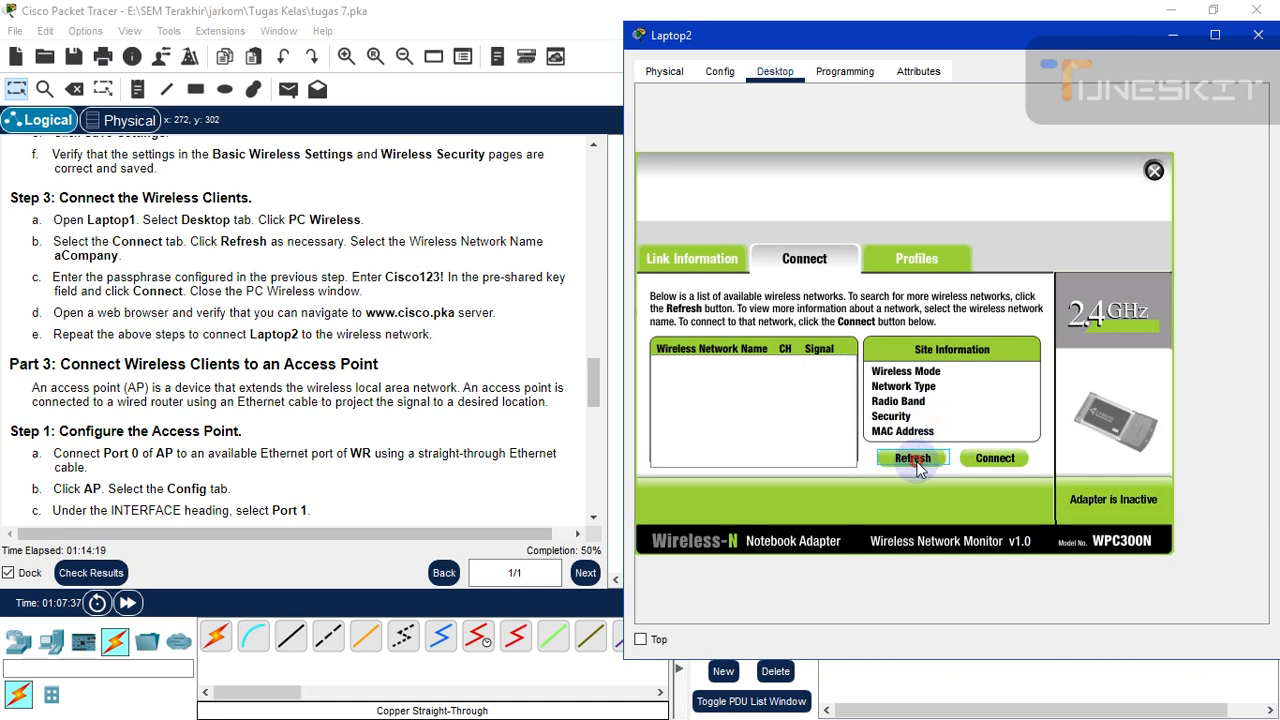
{"action": "left_click", "coordinate": [912, 462]}
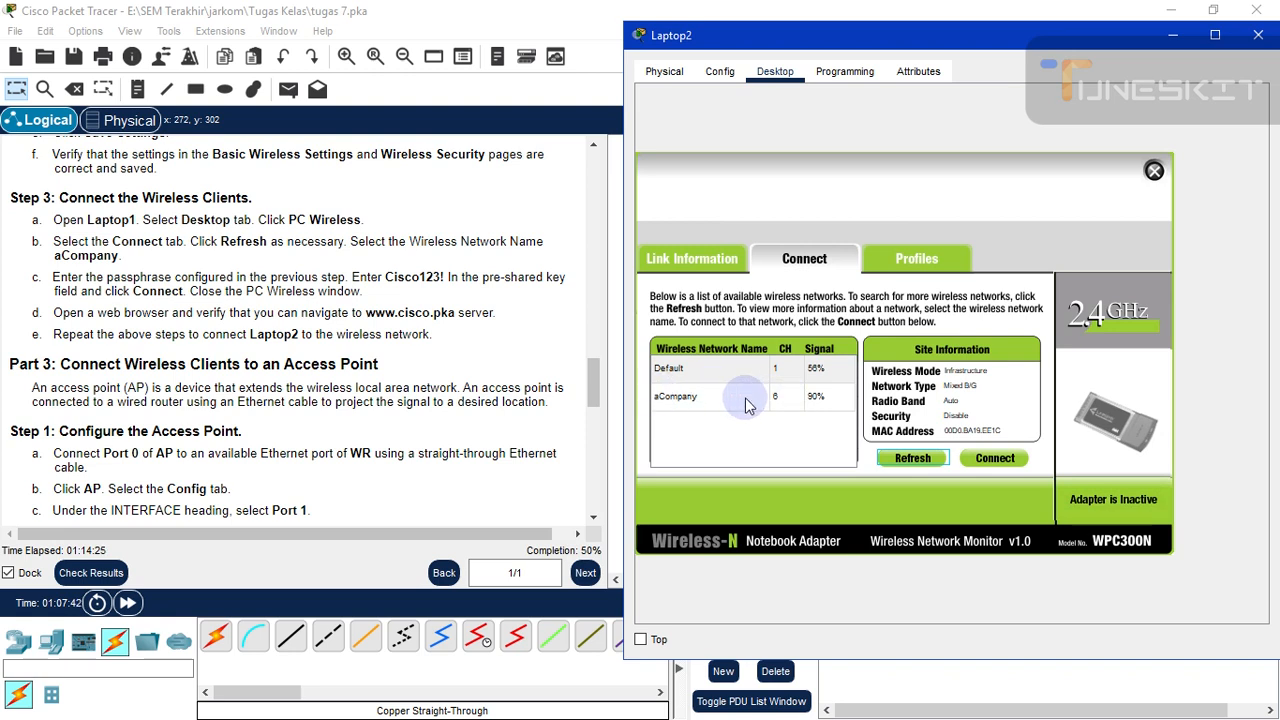
{"action": "left_click", "coordinate": [708, 400]}
{"action": "left_click", "coordinate": [899, 452]}
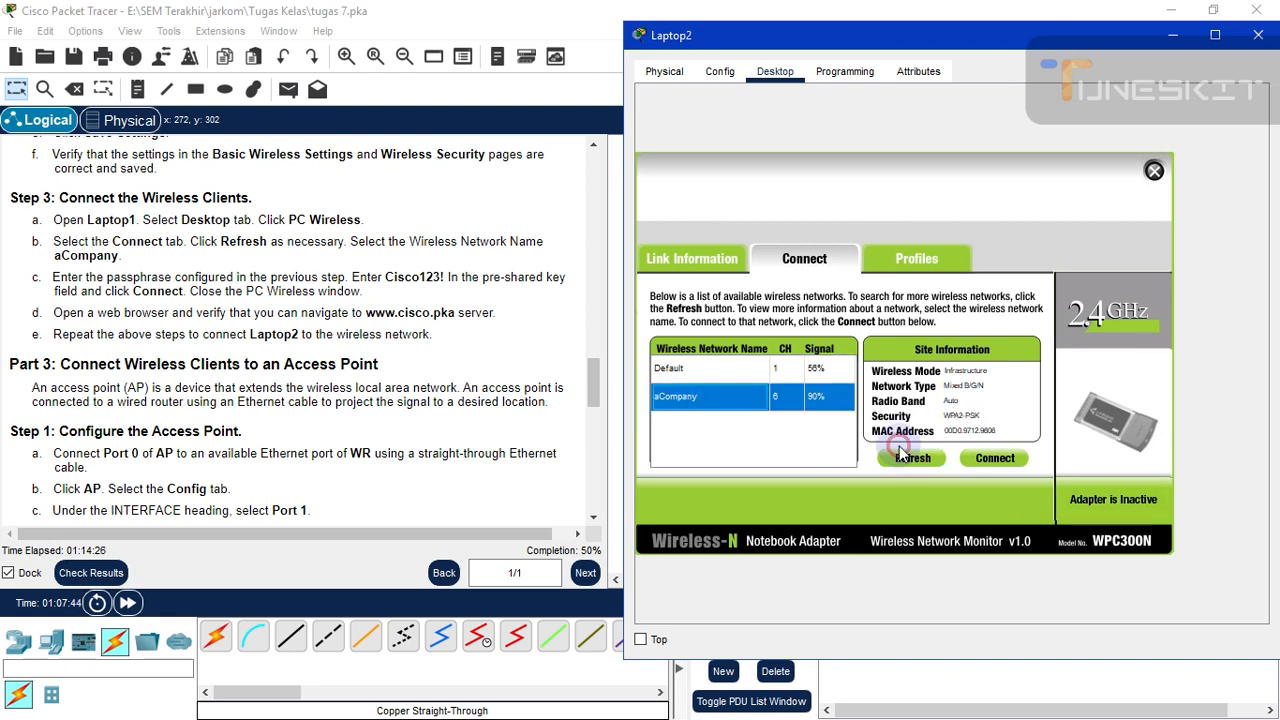
- Connect Laptop2 to aCompany with the pre-shared key, check the link status, and close it
{"action": "left_click", "coordinate": [995, 458]}
{"action": "left_click", "coordinate": [780, 379]}
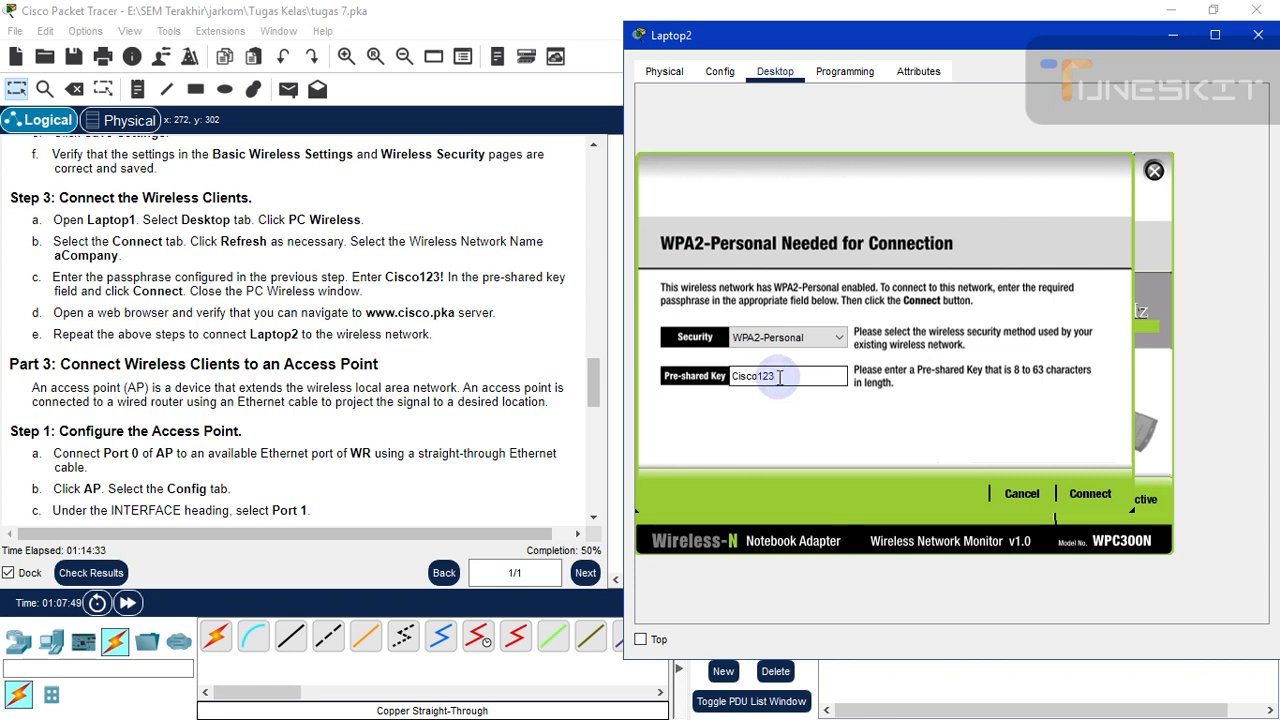
{"action": "left_click", "coordinate": [1089, 495]}
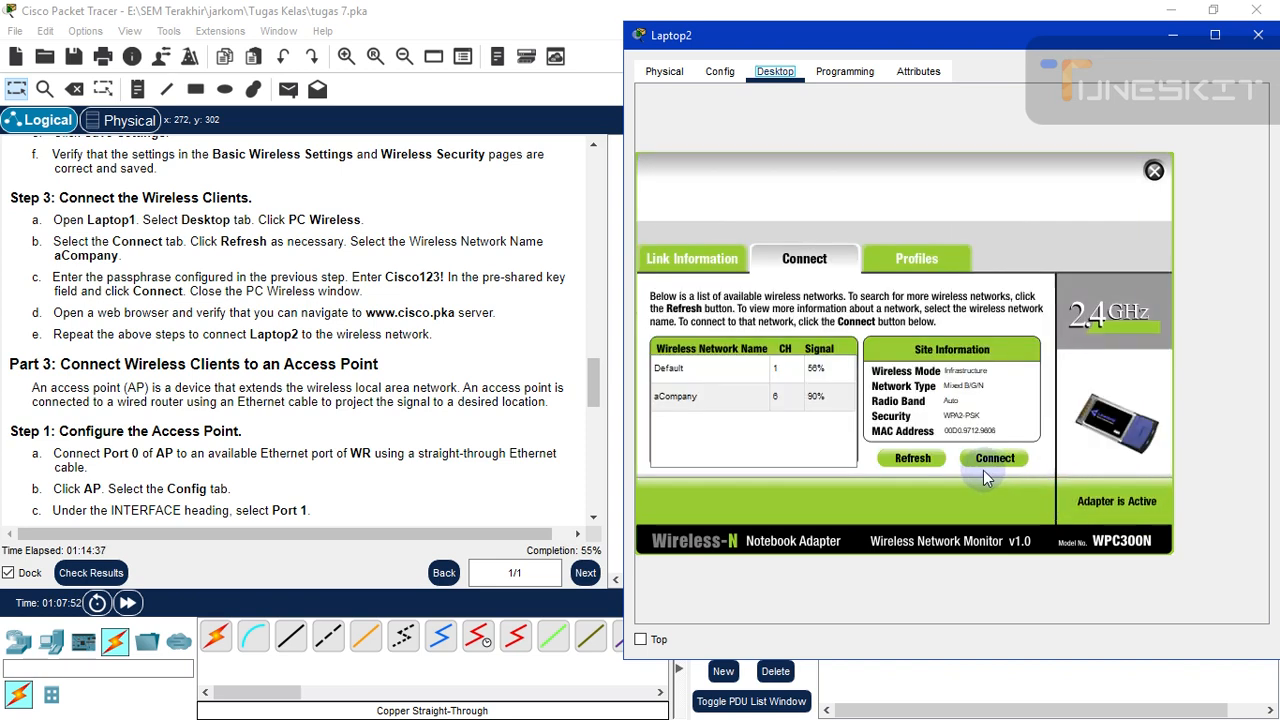
{"action": "left_click", "coordinate": [722, 262]}
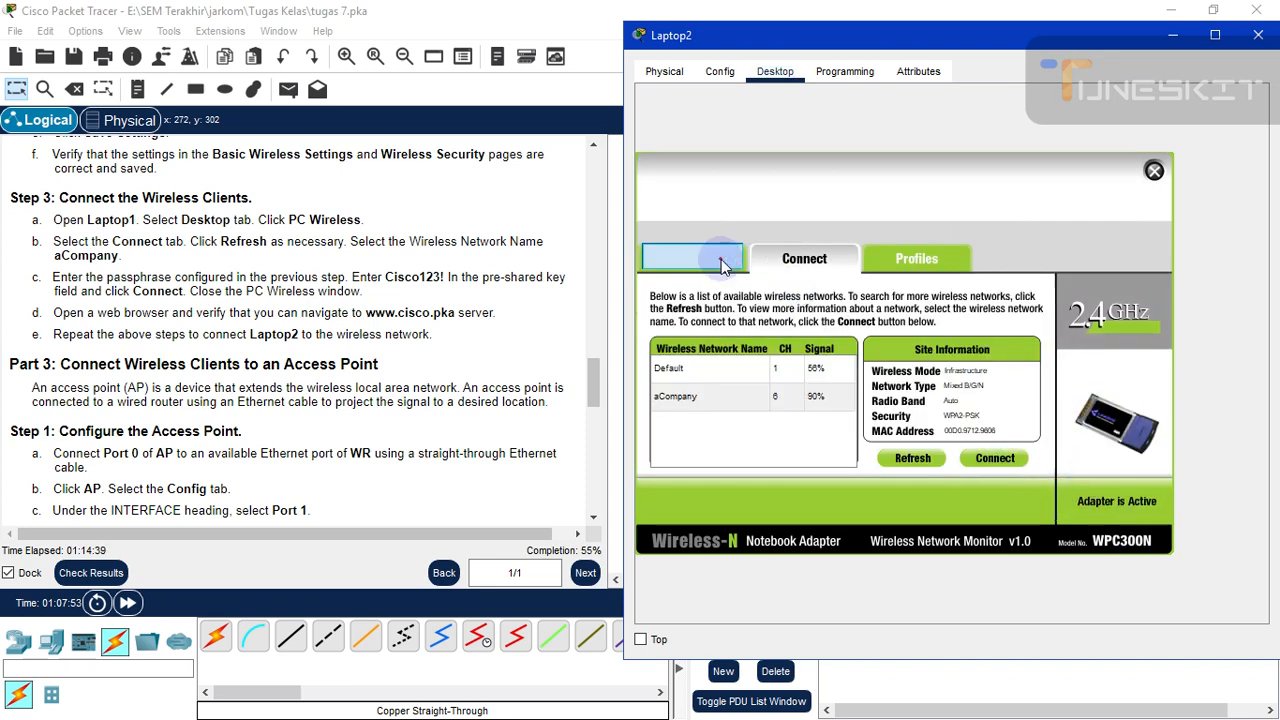
{"action": "left_click", "coordinate": [1257, 36]}
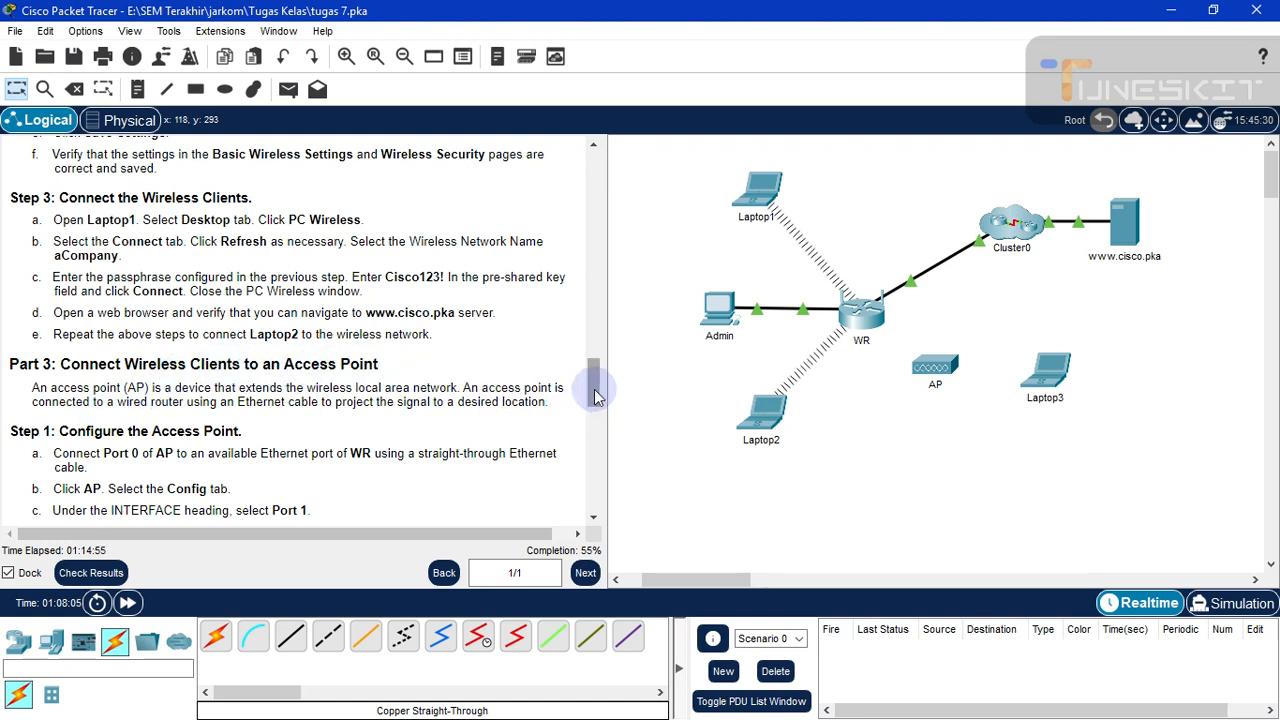
{"action": "left_click_drag", "start_coordinate": [594, 397], "coordinate": [576, 418]}
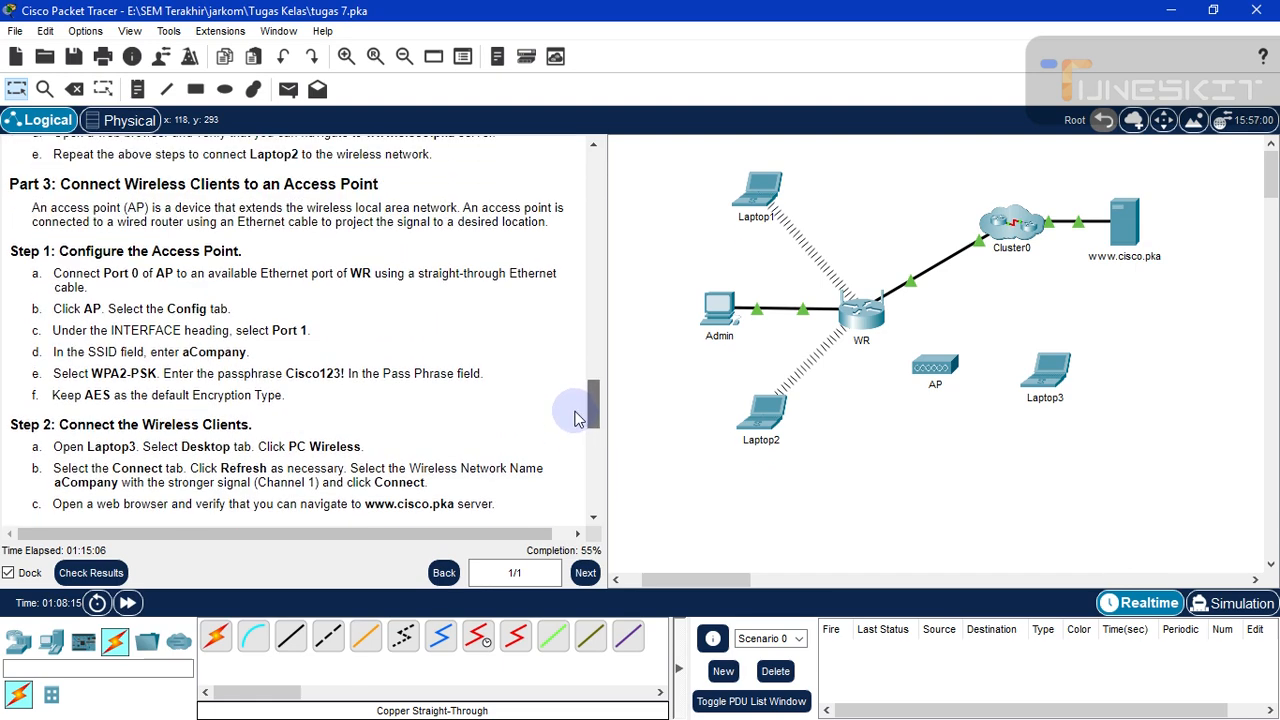
{"action": "scroll", "coordinate": [576, 418], "scroll_direction": "up", "scroll_amount": 1}
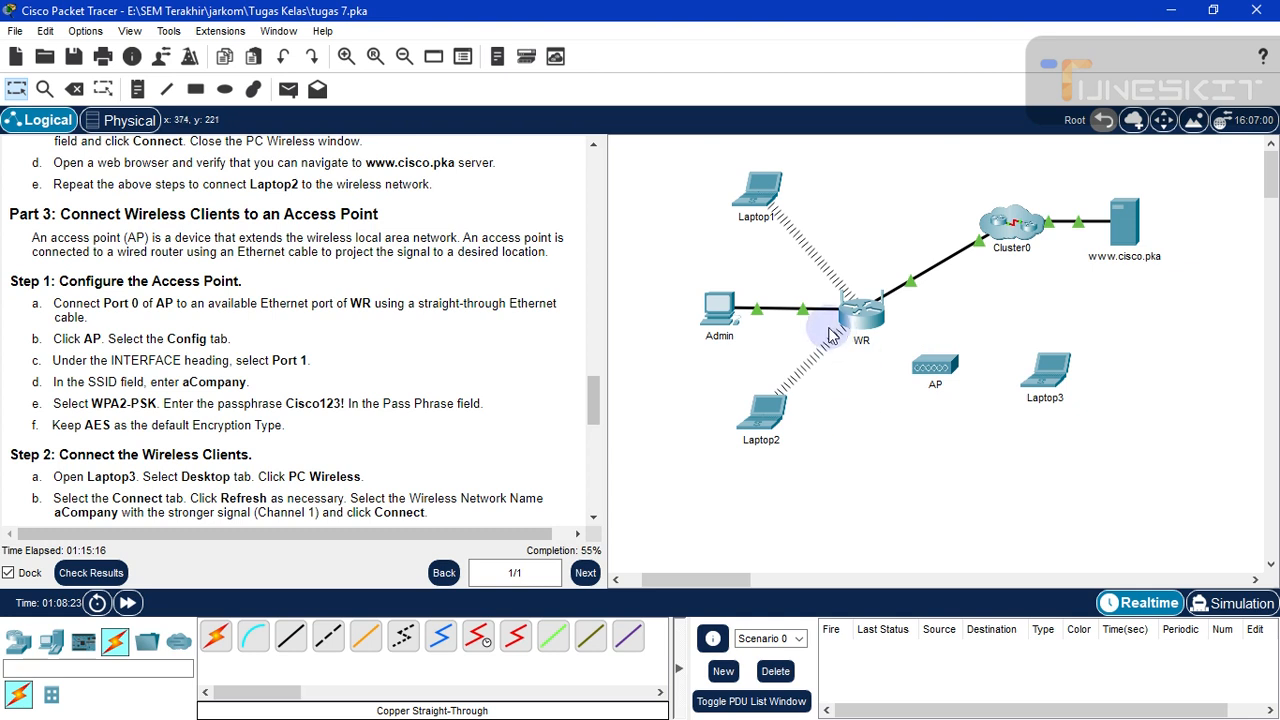
- Cable AP Port 0 to WR GigabitEthernet 2 with copper straight-through and fast-forward until green
{"action": "left_click", "coordinate": [291, 640]}
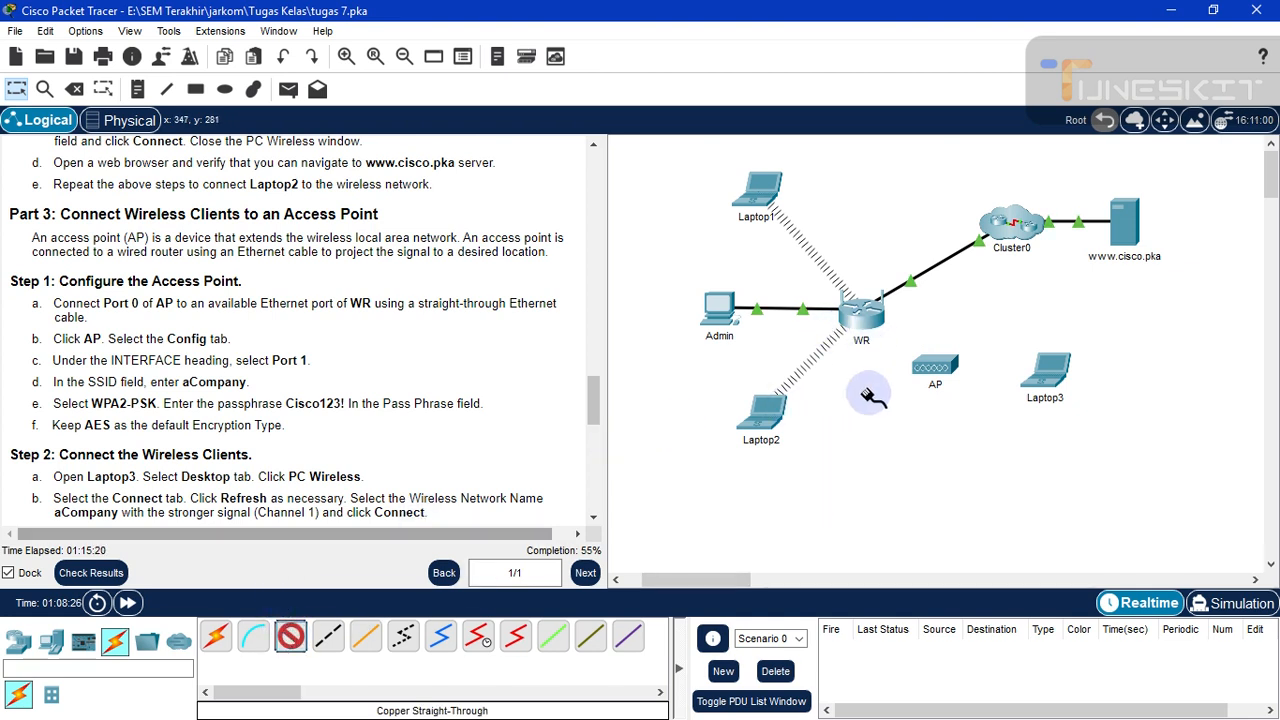
{"action": "left_click", "coordinate": [945, 375]}
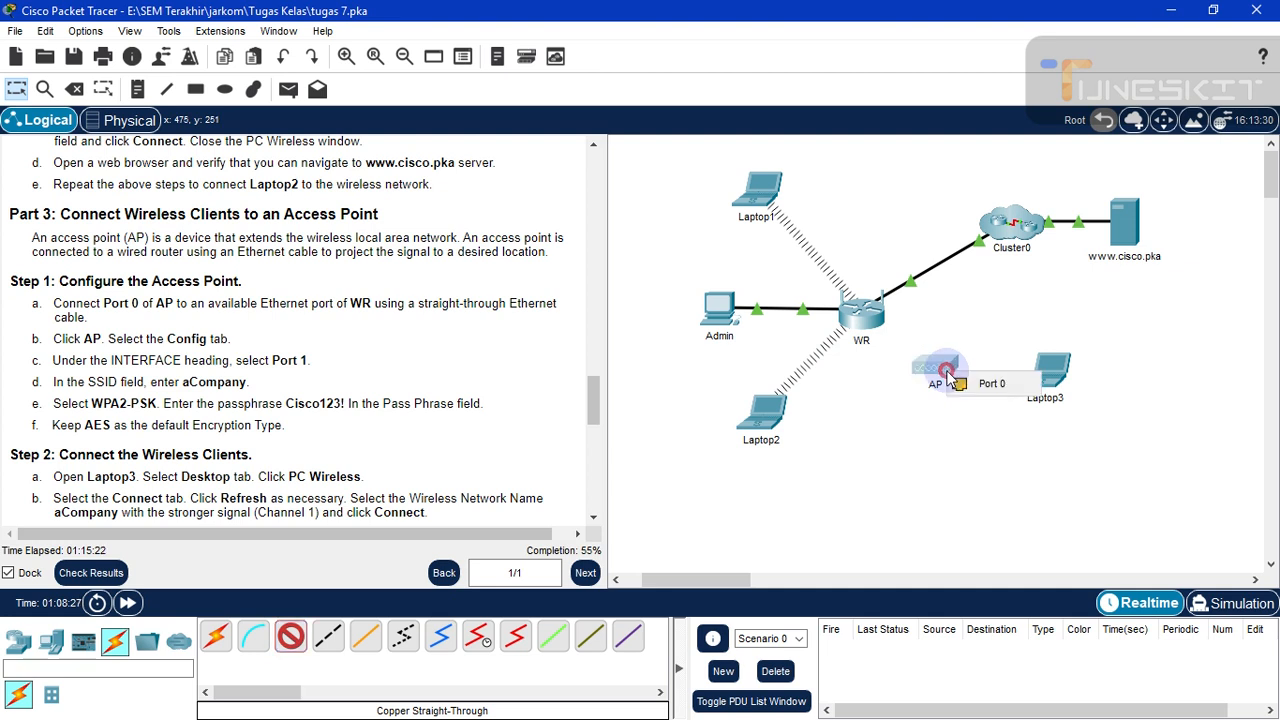
{"action": "left_click", "coordinate": [1065, 381]}
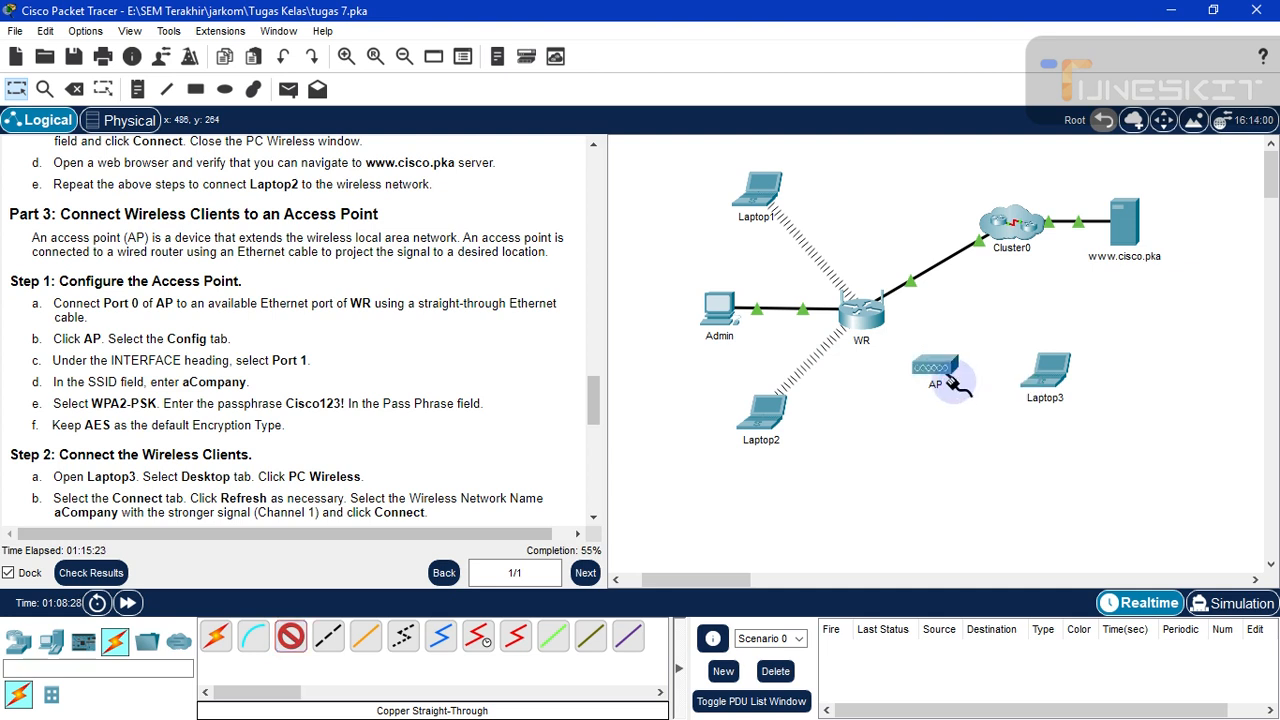
{"action": "left_click", "coordinate": [862, 322]}
{"action": "left_click", "coordinate": [908, 338]}
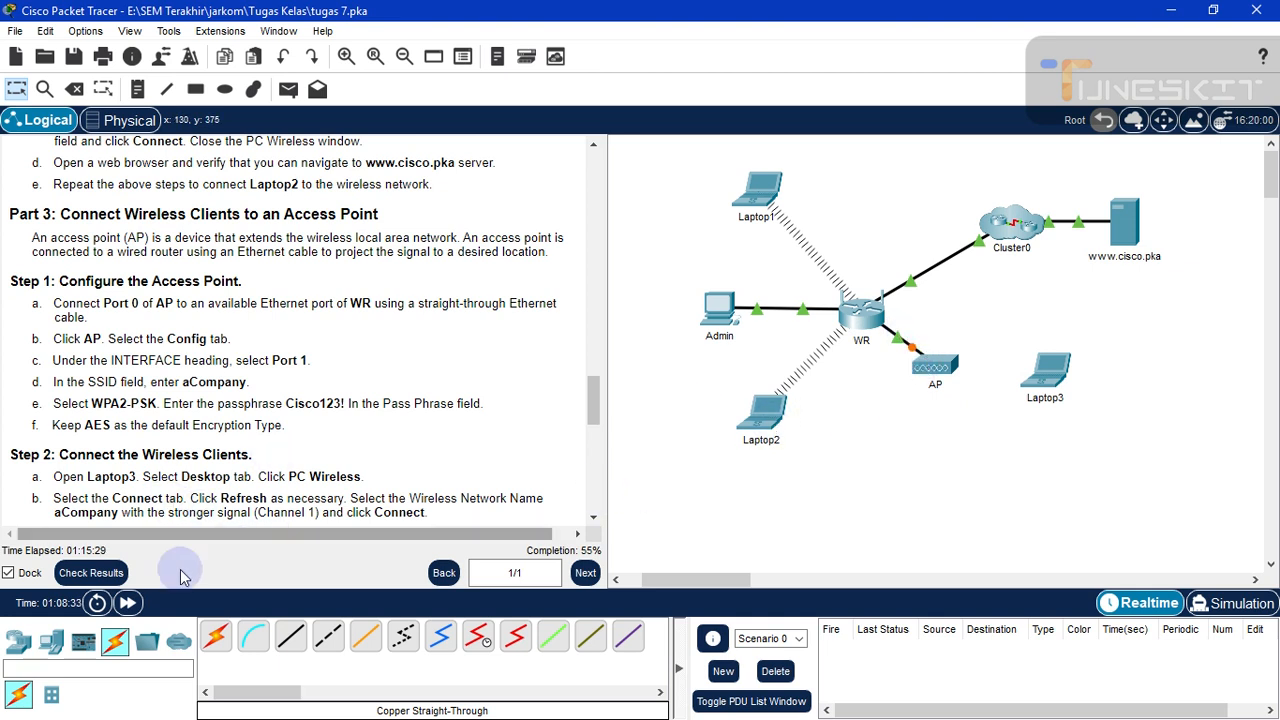
{"action": "left_click", "coordinate": [128, 604]}
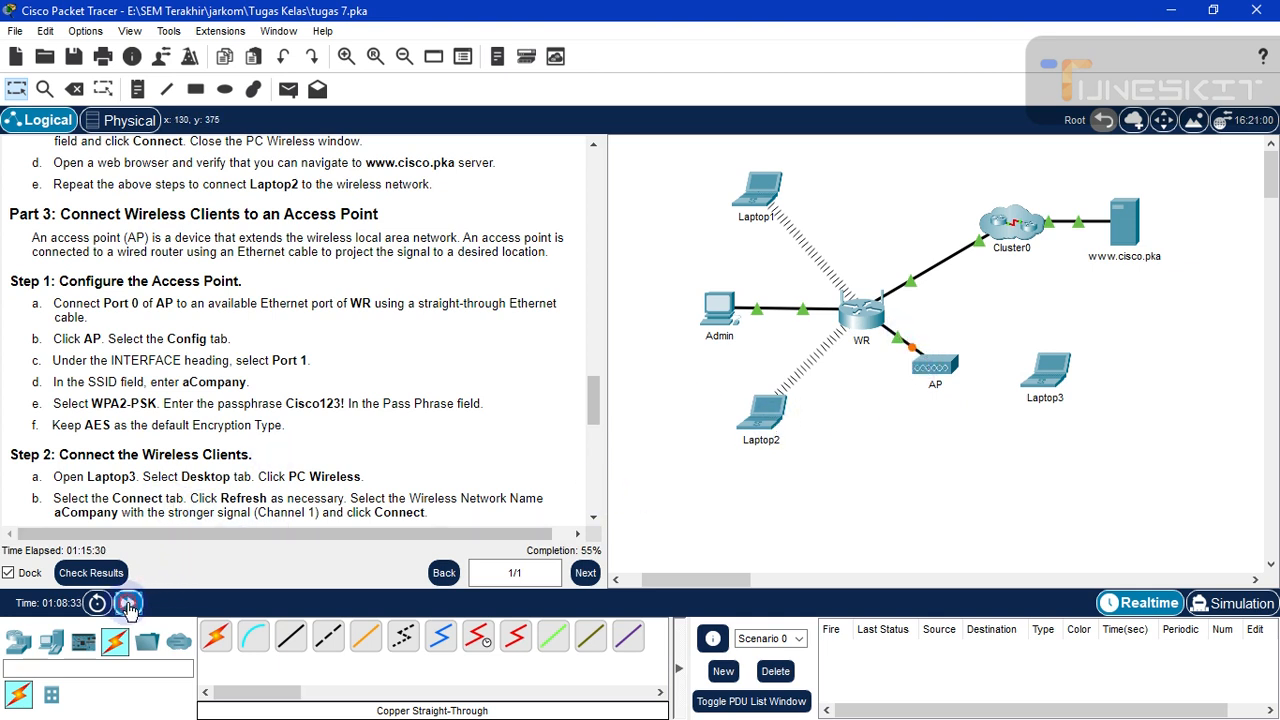
{"action": "left_click", "coordinate": [128, 604]}
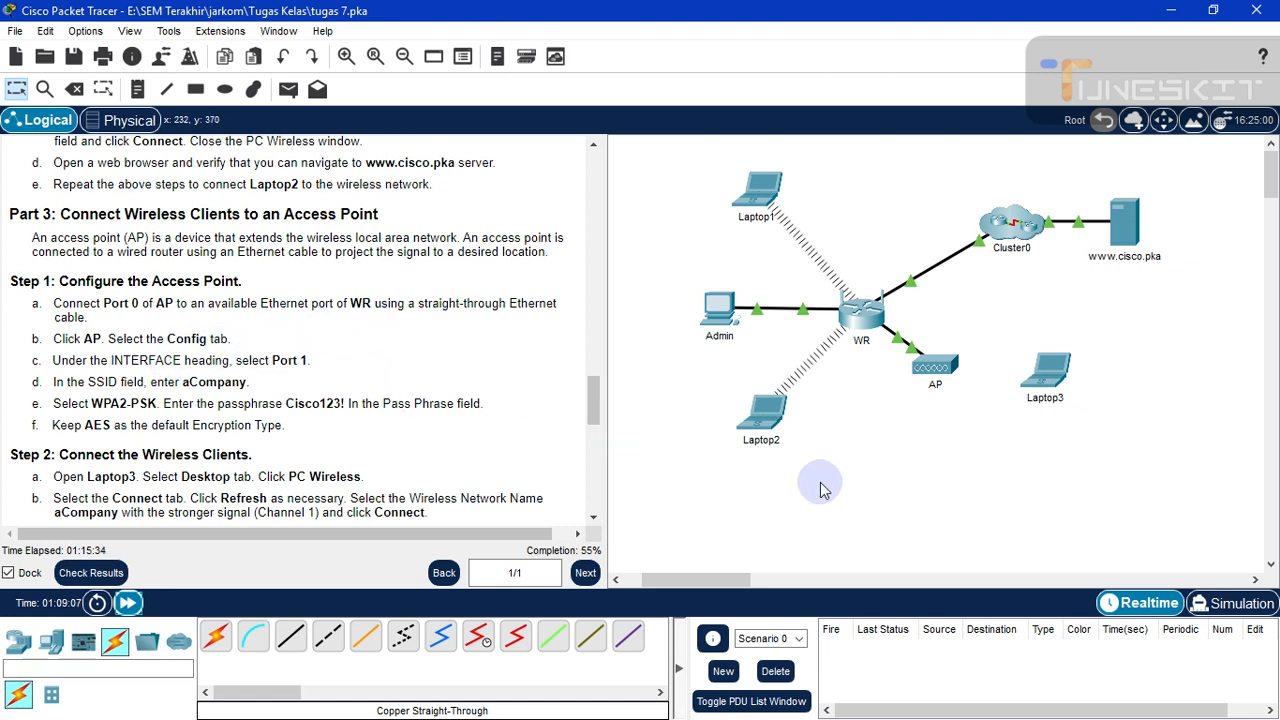
- Open the AP's device window
{"action": "left_click", "coordinate": [933, 428]}
{"action": "left_click", "coordinate": [895, 424]}
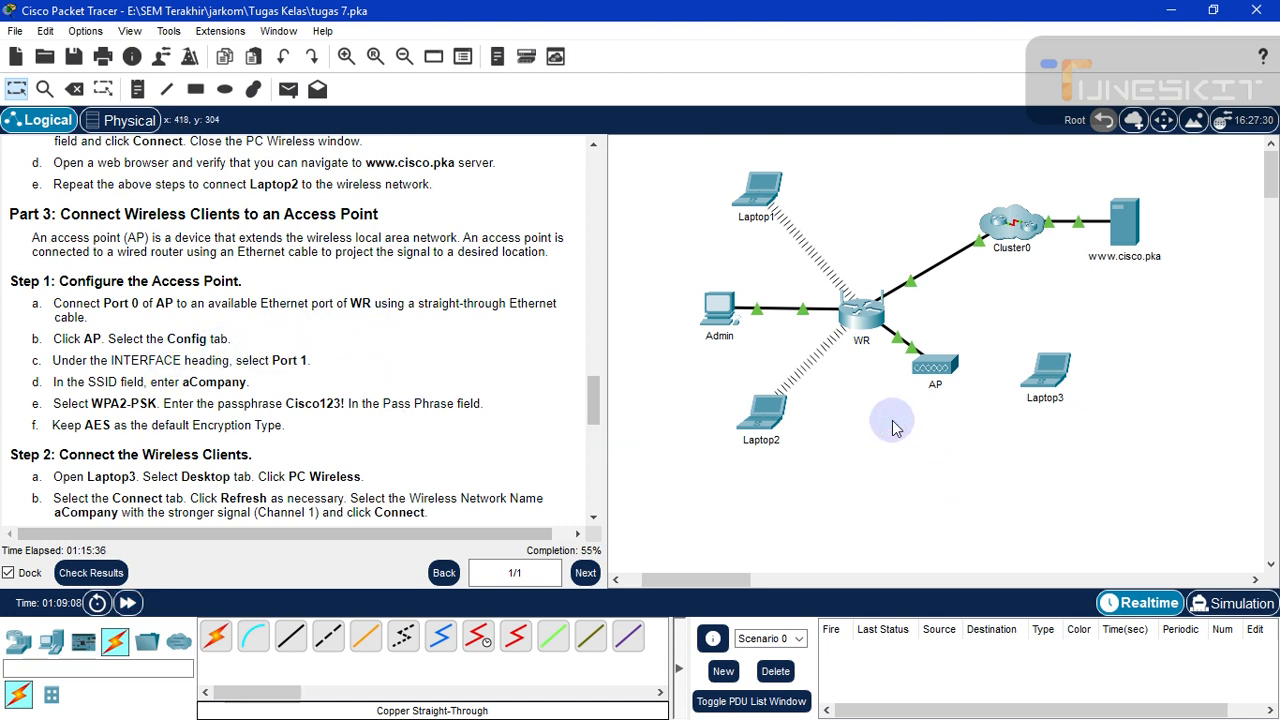
{"action": "left_click", "coordinate": [951, 373]}
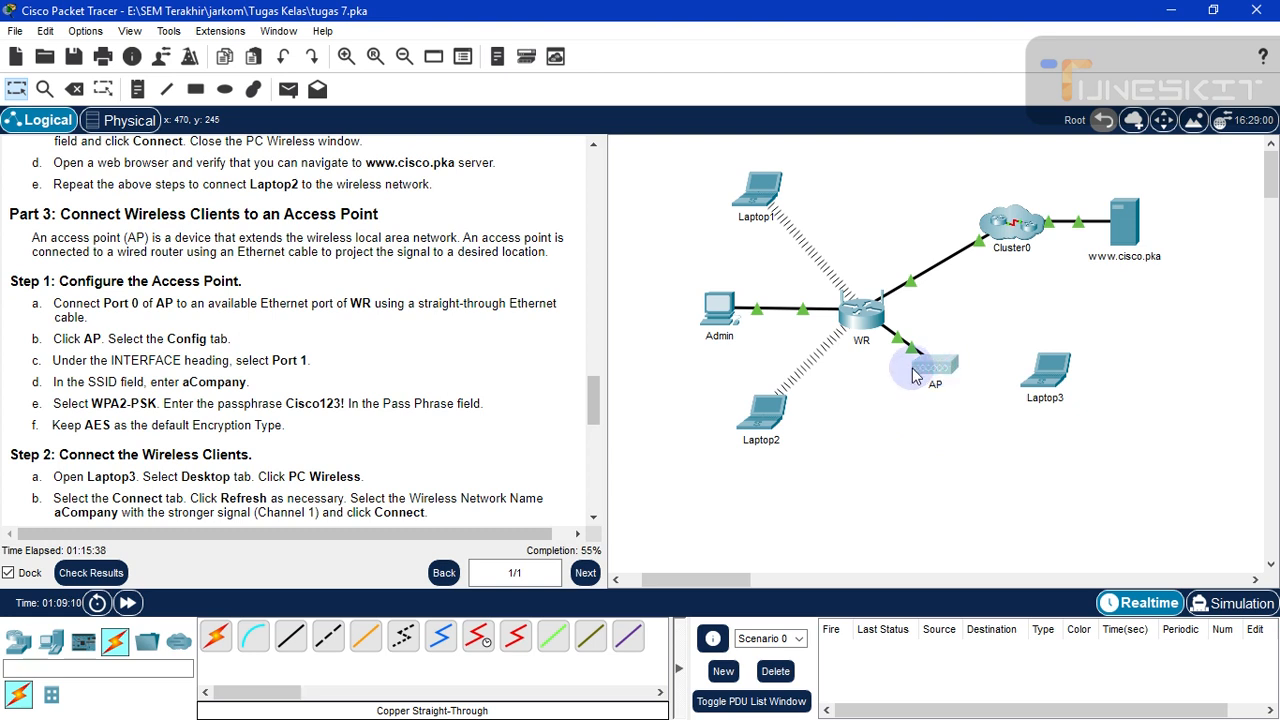
{"action": "left_click", "coordinate": [912, 378]}
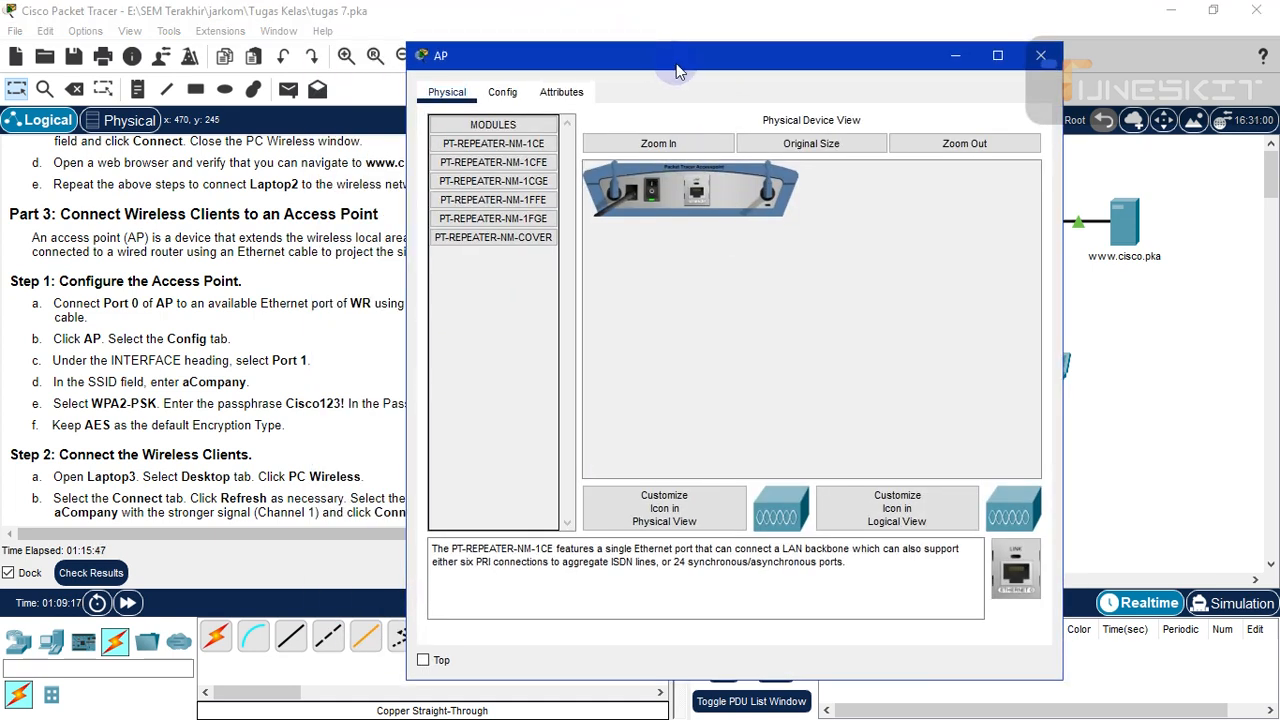
- In AP's Config tab, select Port 1 and set its SSID to aCompany
{"action": "left_click_drag", "start_coordinate": [676, 63], "coordinate": [794, 52]}
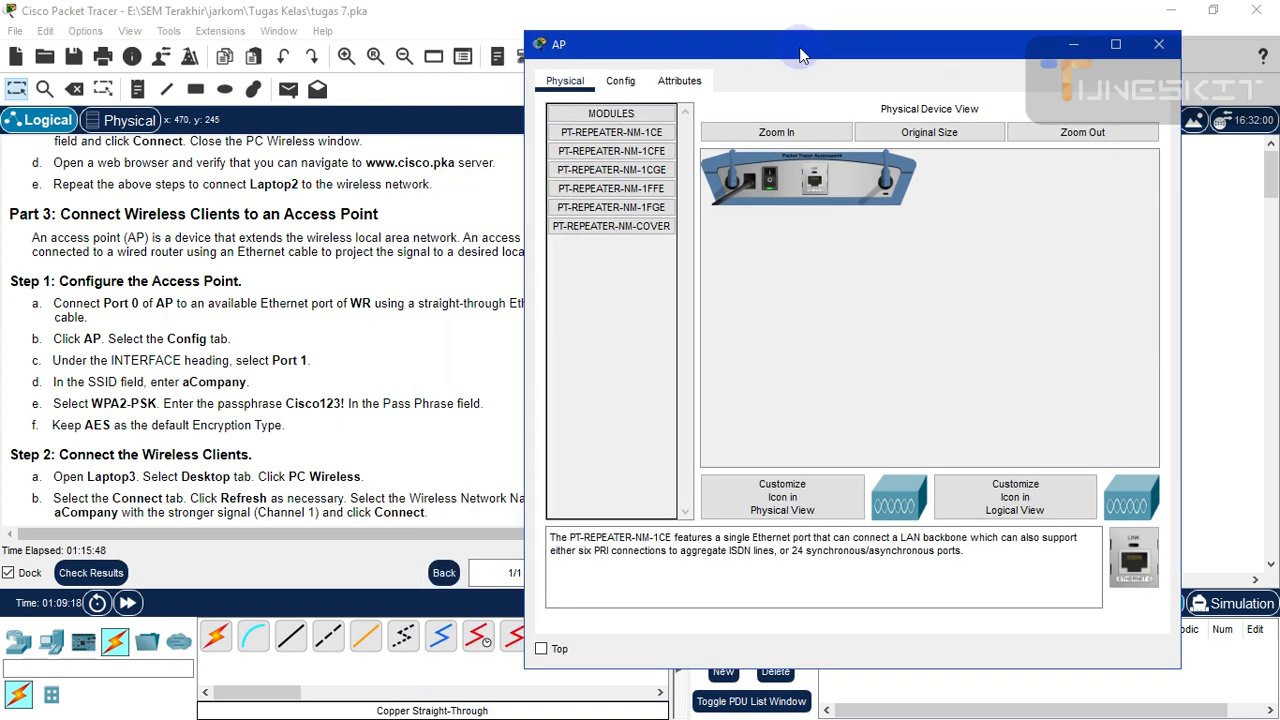
{"action": "left_click", "coordinate": [628, 87]}
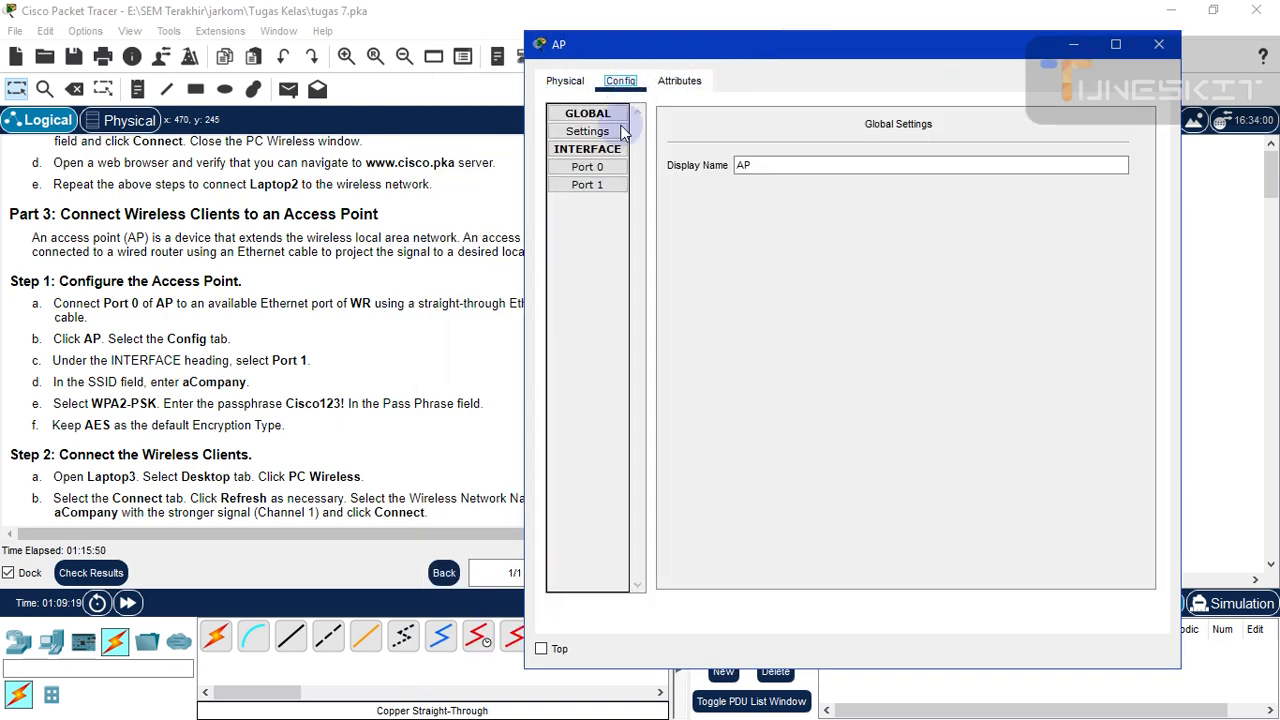
{"action": "left_click", "coordinate": [610, 188]}
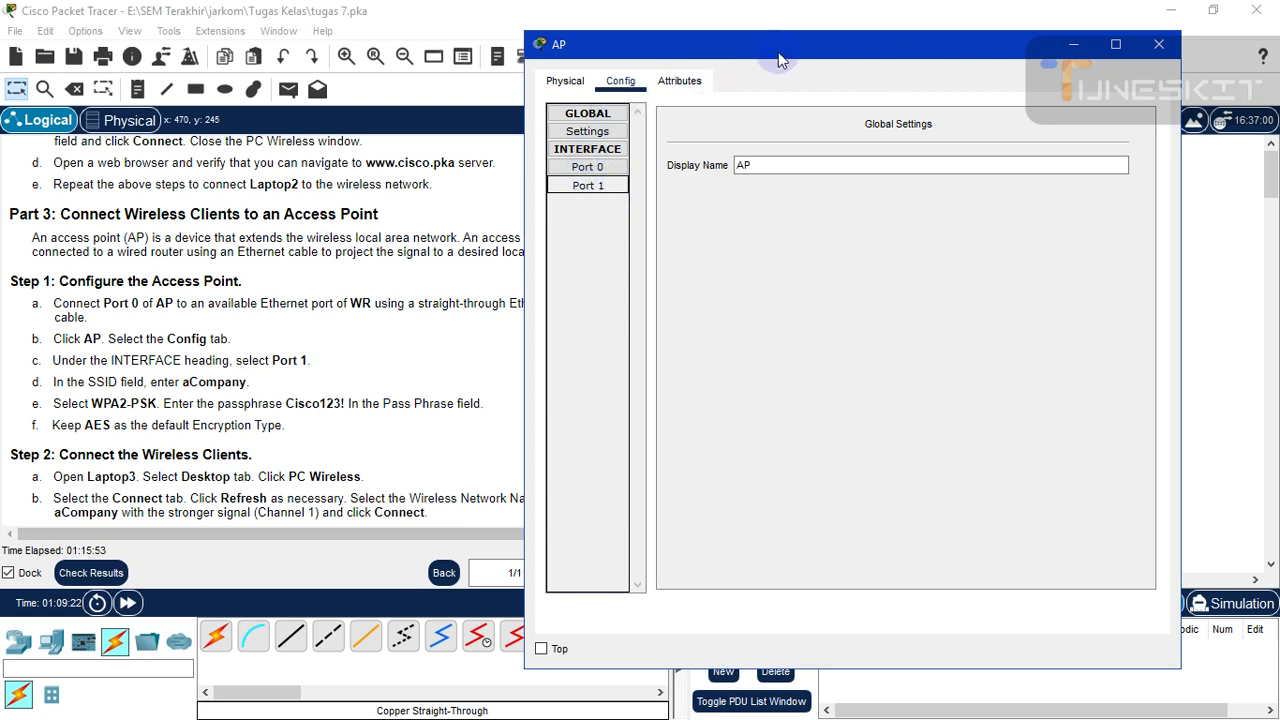
{"action": "left_click_drag", "start_coordinate": [835, 57], "coordinate": [864, 52]}
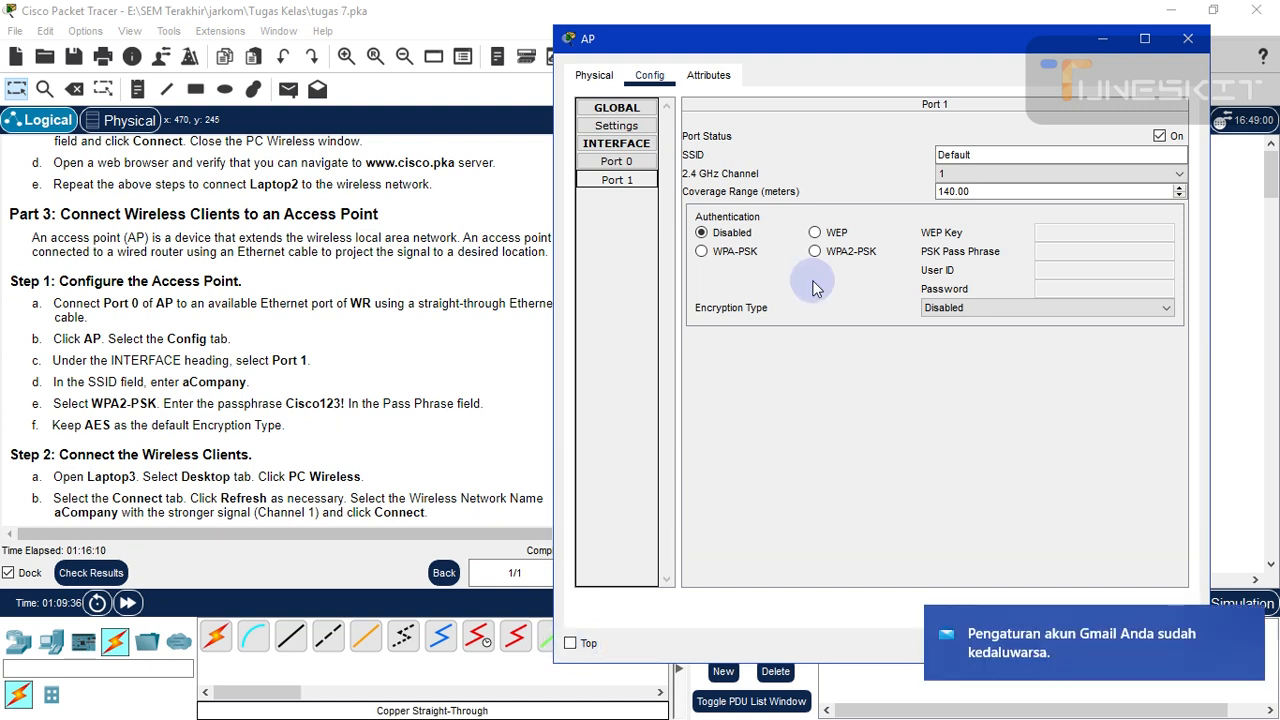
{"action": "left_click", "coordinate": [989, 159]}
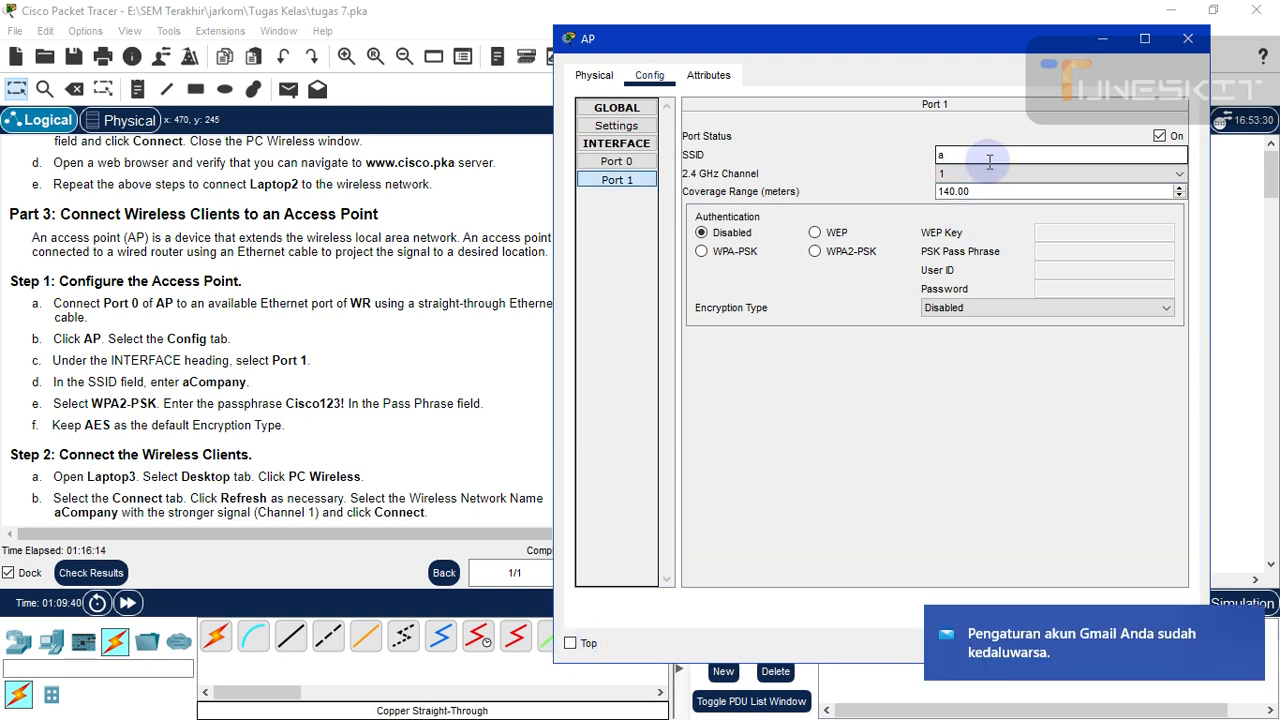
{"action": "type", "text": "aCompany"}
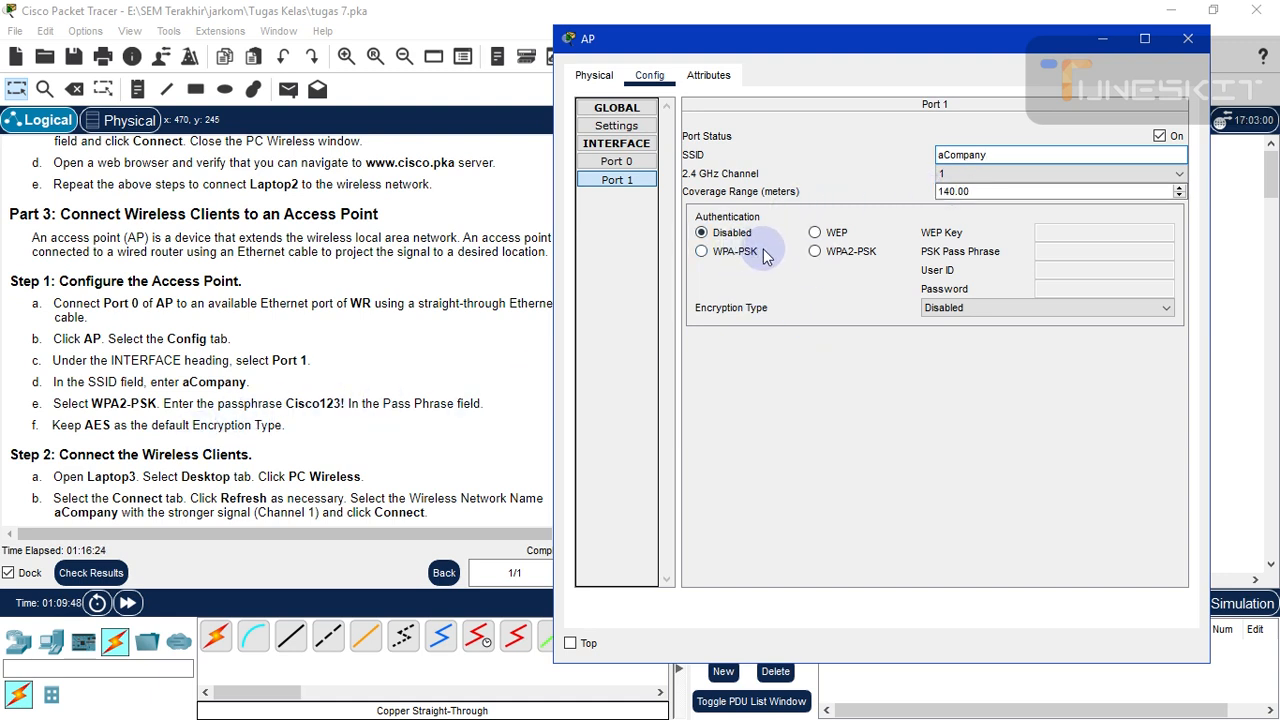
- Set Port 1 authentication to WPA2-PSK with the lab pass phrase and AES, then close AP
{"action": "left_click", "coordinate": [815, 252]}
{"action": "left_click", "coordinate": [1058, 251]}
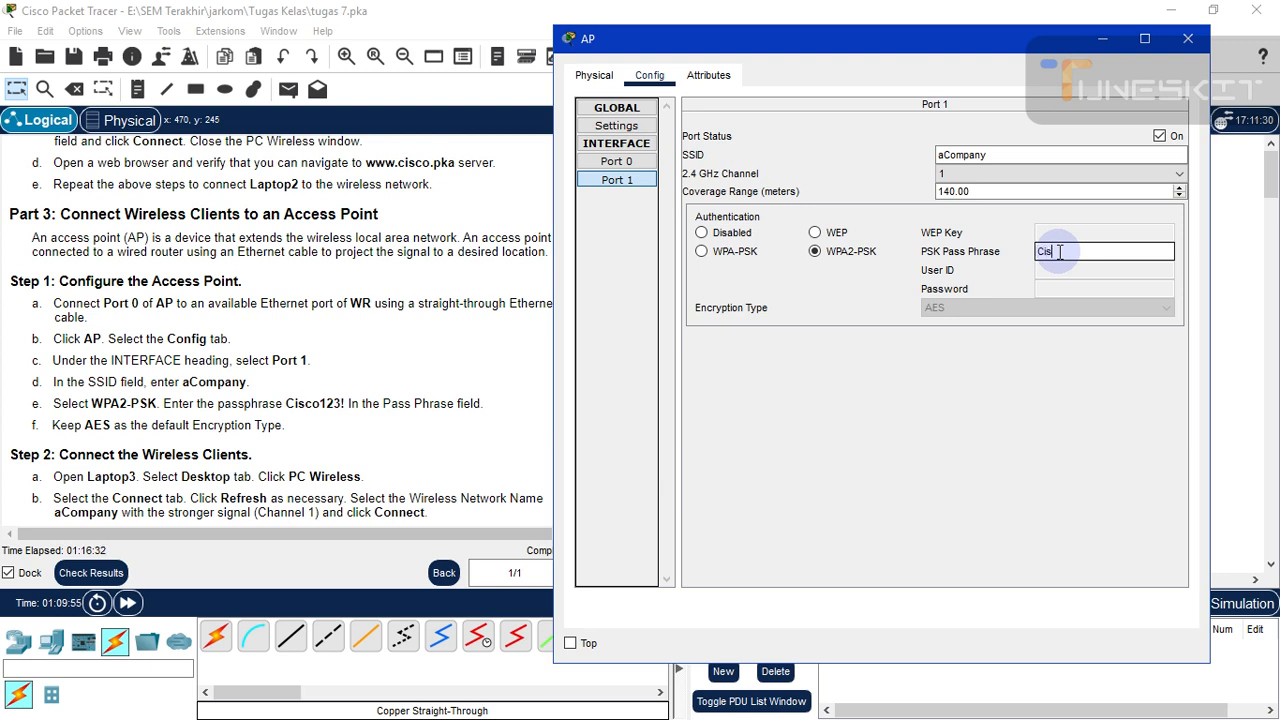
{"action": "type", "text": "Cisco123!"}
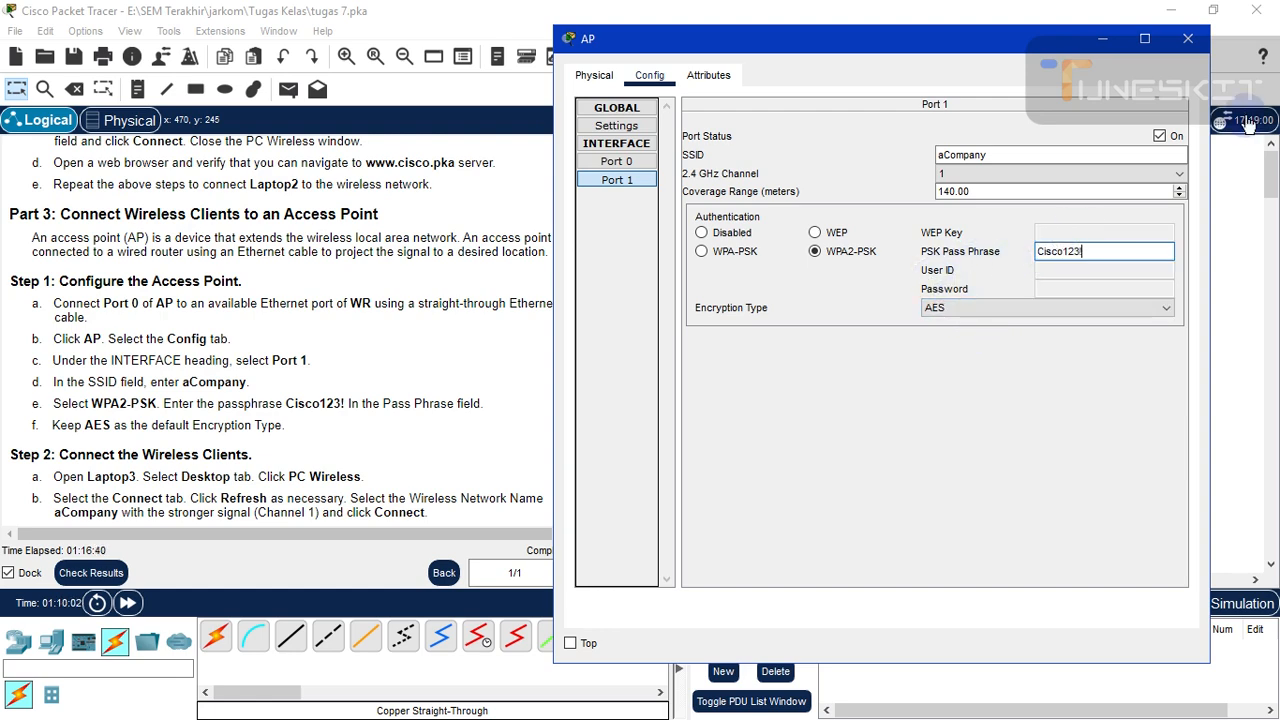
{"action": "left_click", "coordinate": [1187, 42]}
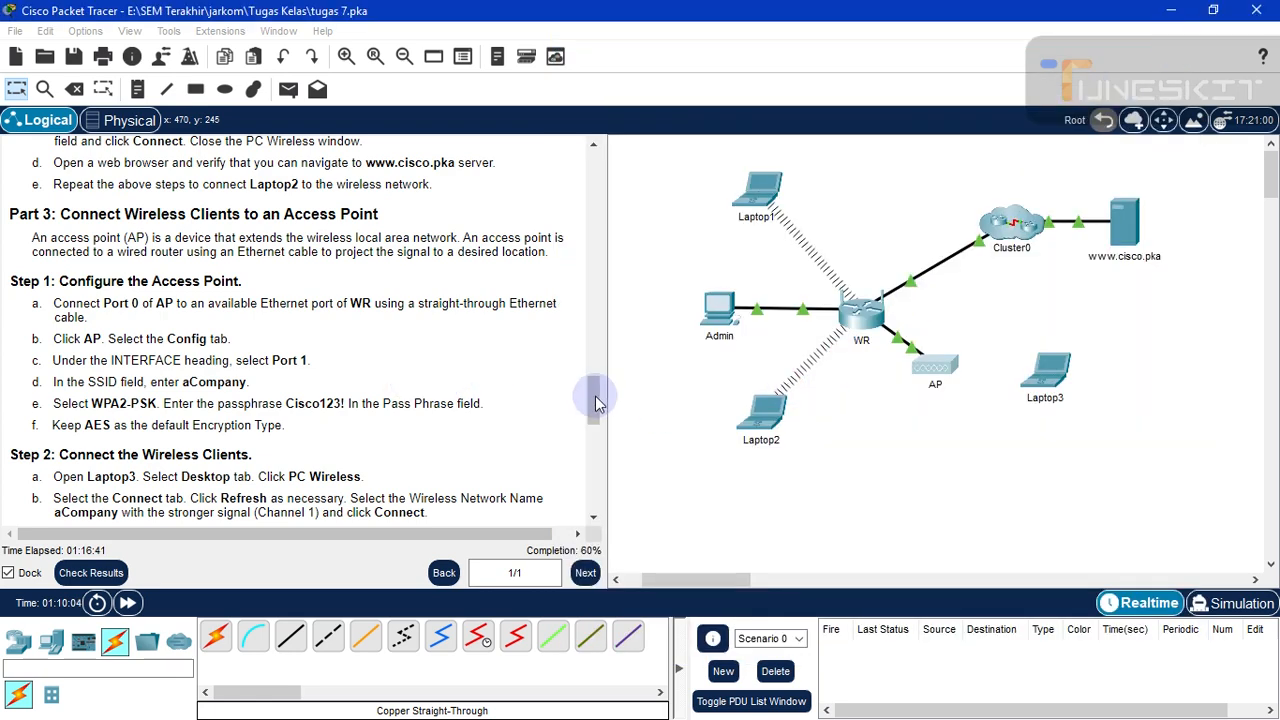
{"action": "scroll", "coordinate": [589, 399], "scroll_direction": "down", "scroll_amount": 2}
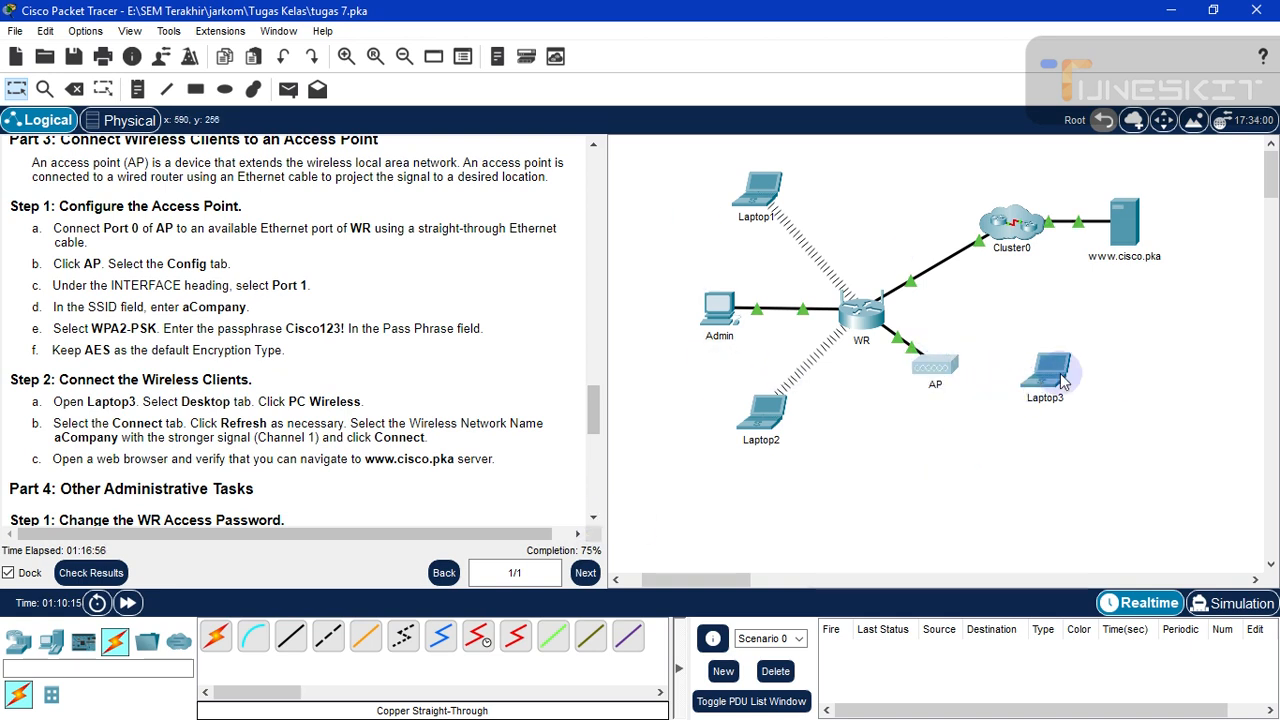
{"action": "mouse_move", "coordinate": [1044, 386]}
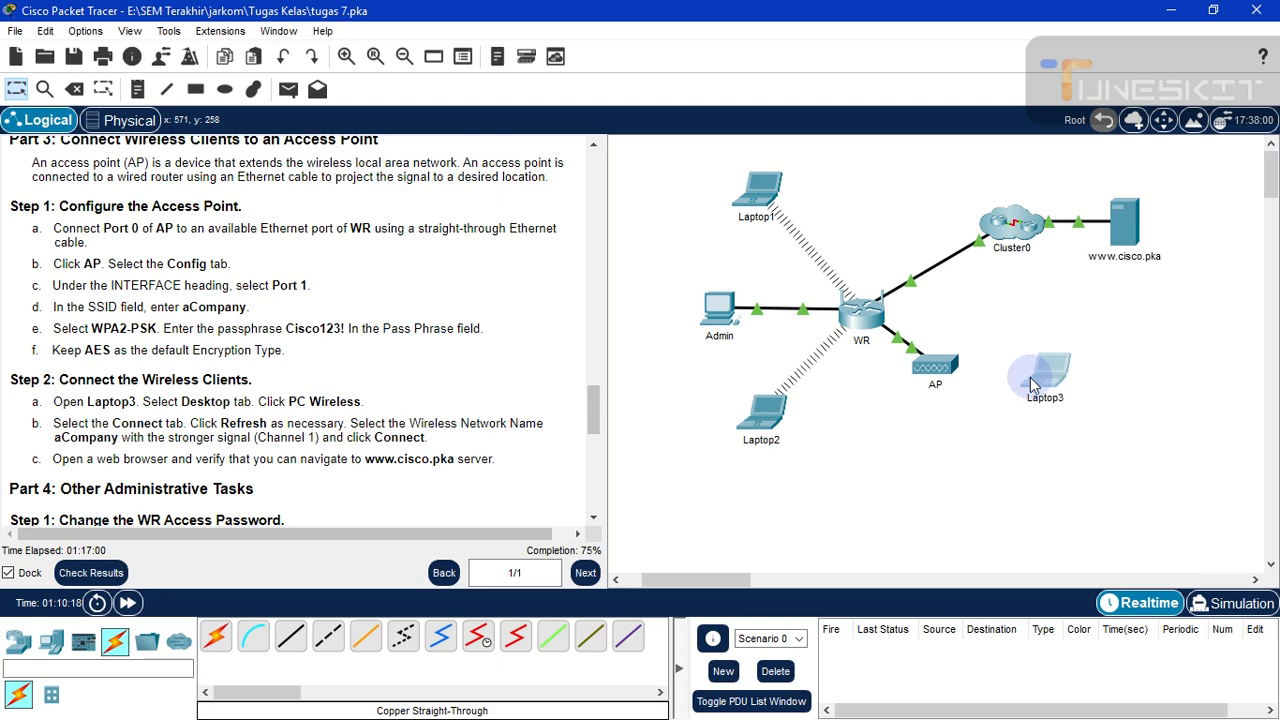
- In Laptop3's PC Wireless, refresh available networks and select aCompany on channel 1
{"action": "left_click", "coordinate": [1033, 385]}
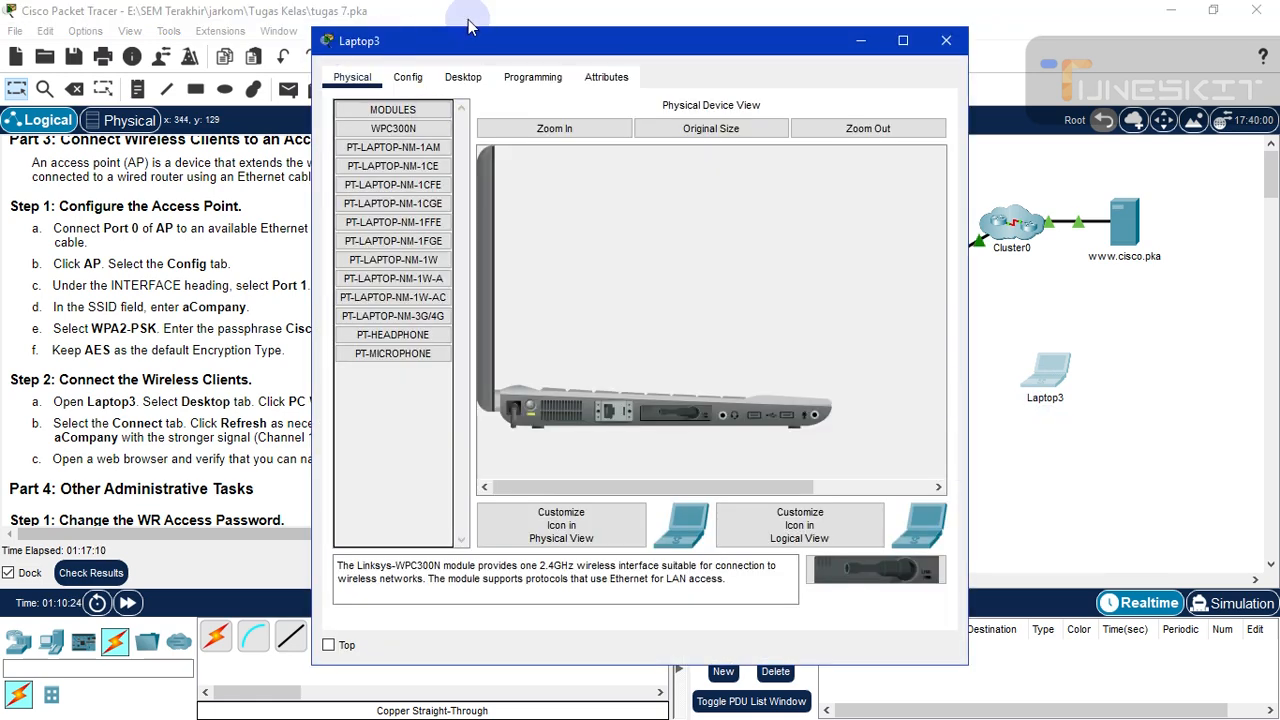
{"action": "left_click_drag", "start_coordinate": [575, 52], "coordinate": [845, 50]}
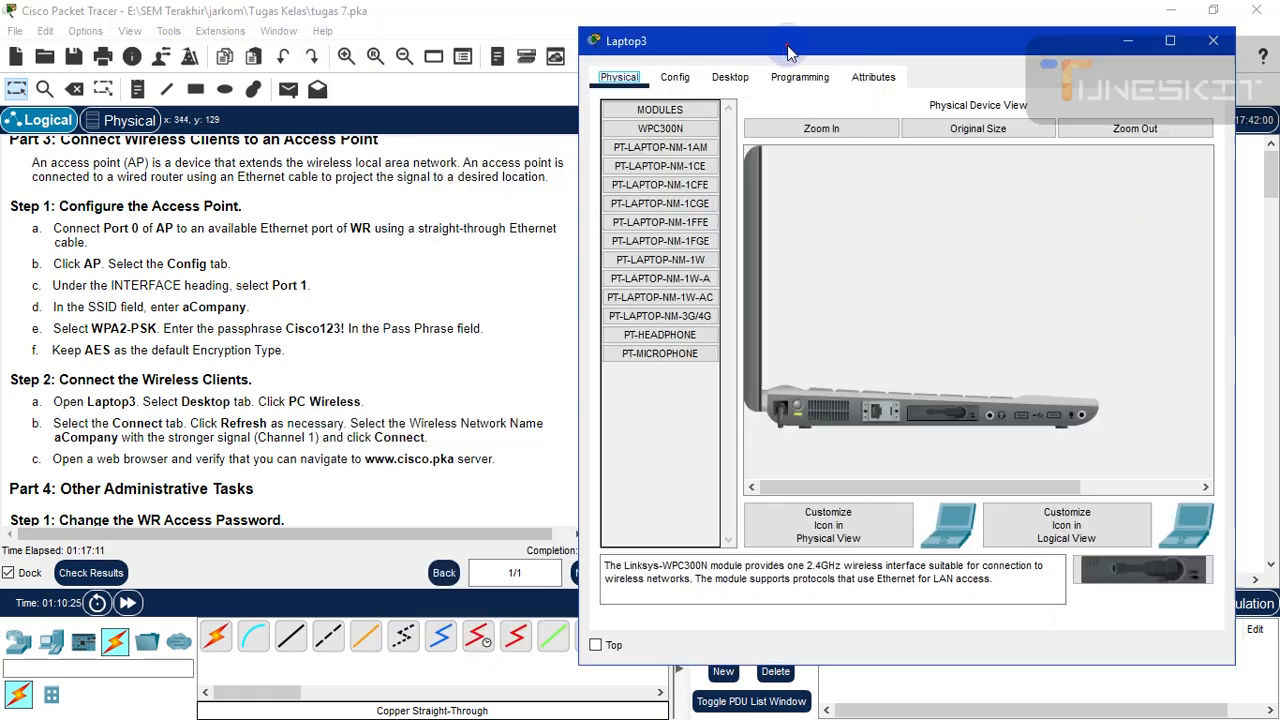
{"action": "left_click", "coordinate": [725, 79]}
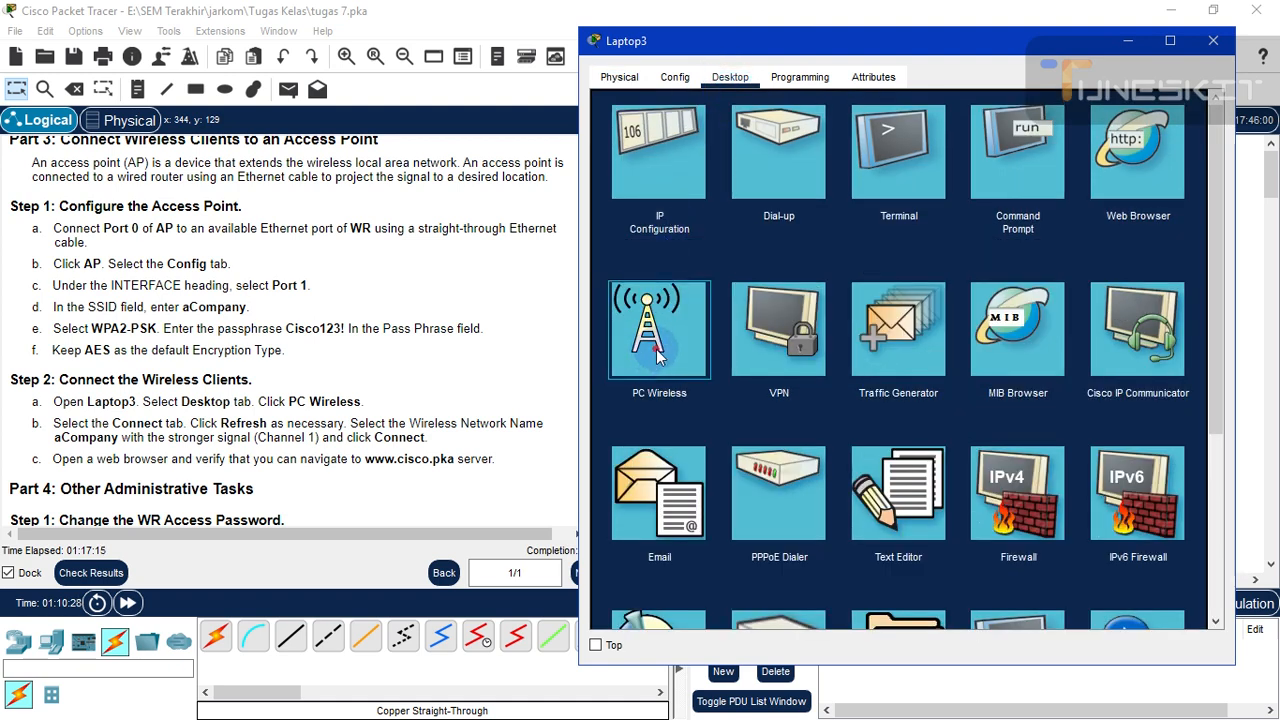
{"action": "left_click", "coordinate": [674, 349]}
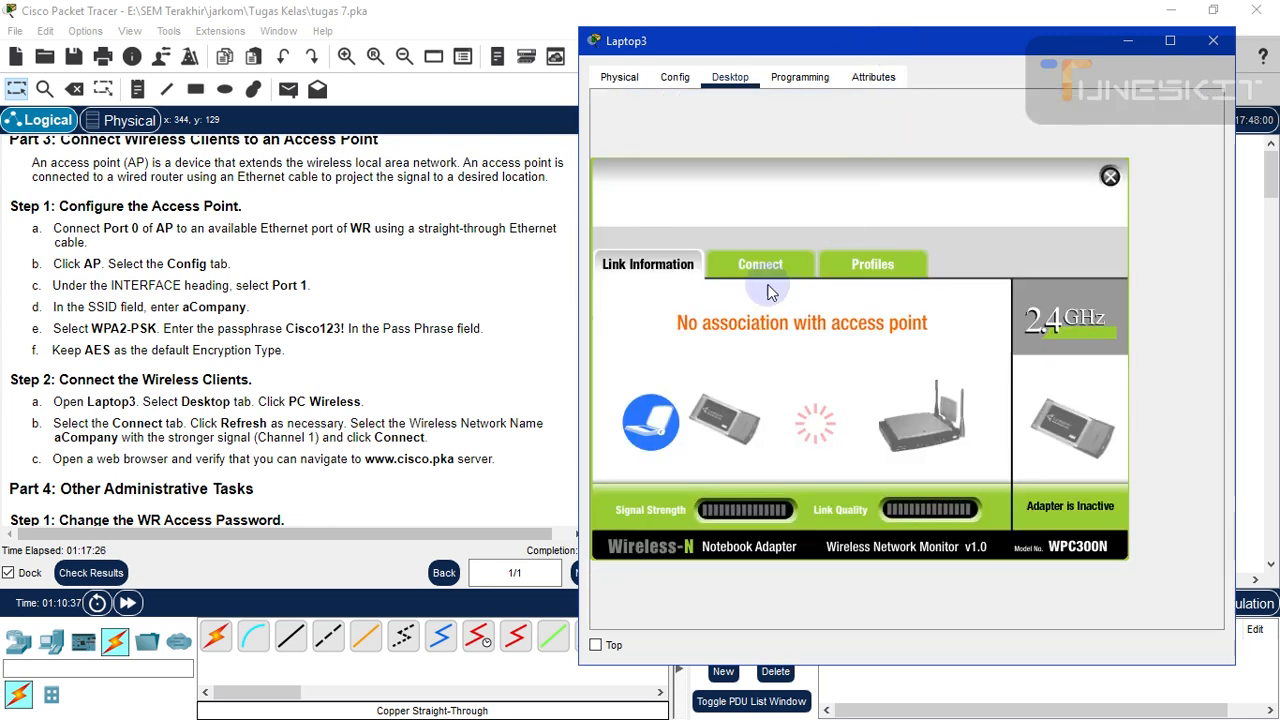
{"action": "left_click", "coordinate": [762, 266]}
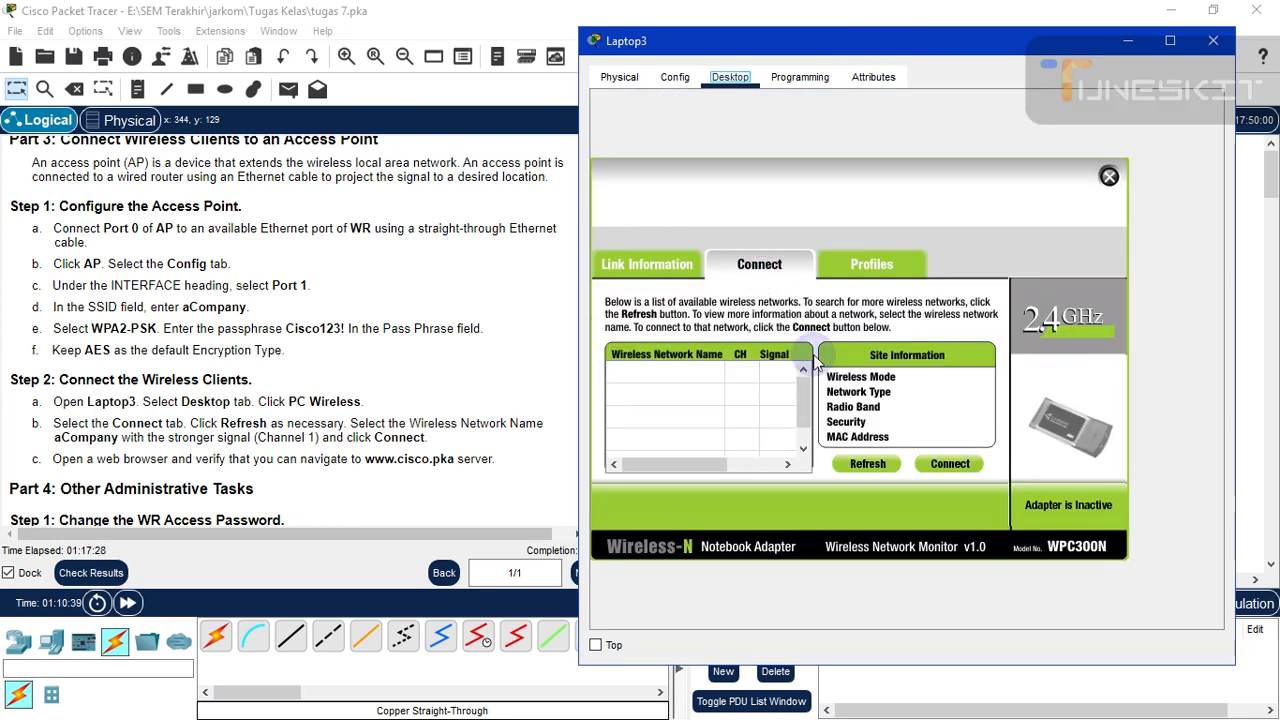
{"action": "left_click", "coordinate": [870, 466]}
{"action": "left_click", "coordinate": [869, 465]}
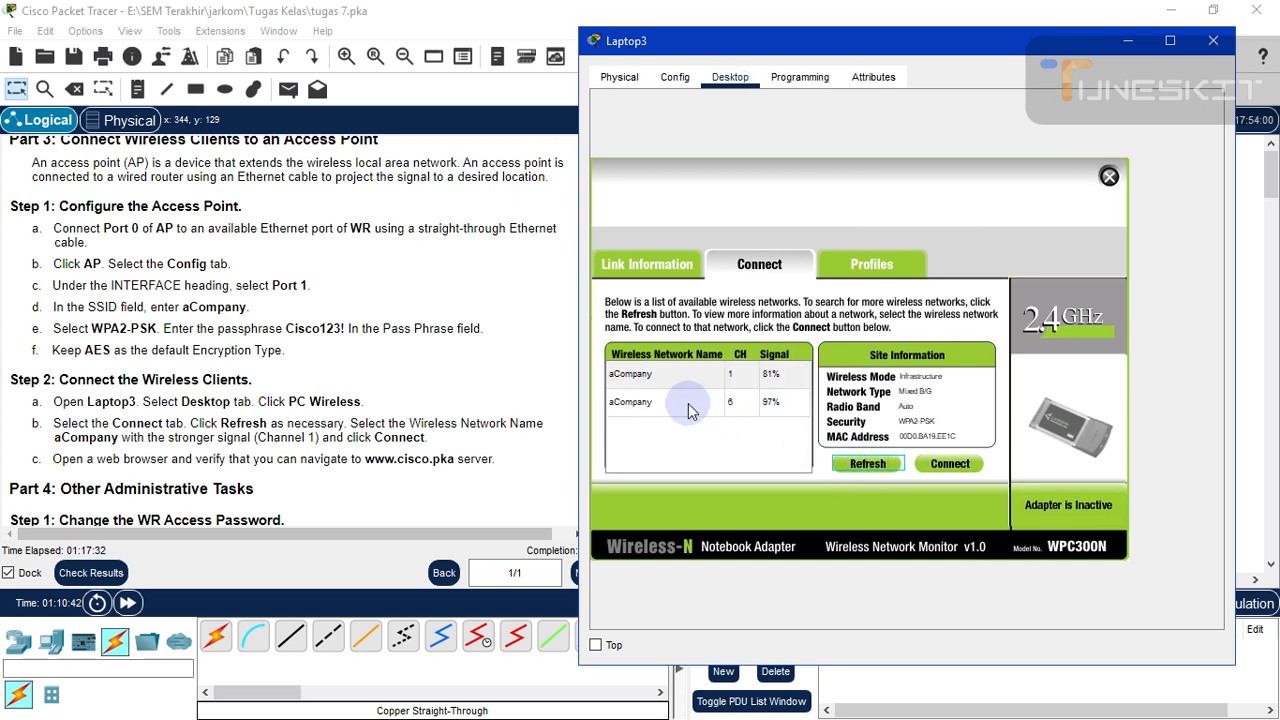
{"action": "left_click", "coordinate": [672, 378]}
- Connect Laptop3 to aCompany with the WPA2 passphrase, check link status, and close the window
{"action": "left_click", "coordinate": [964, 462]}
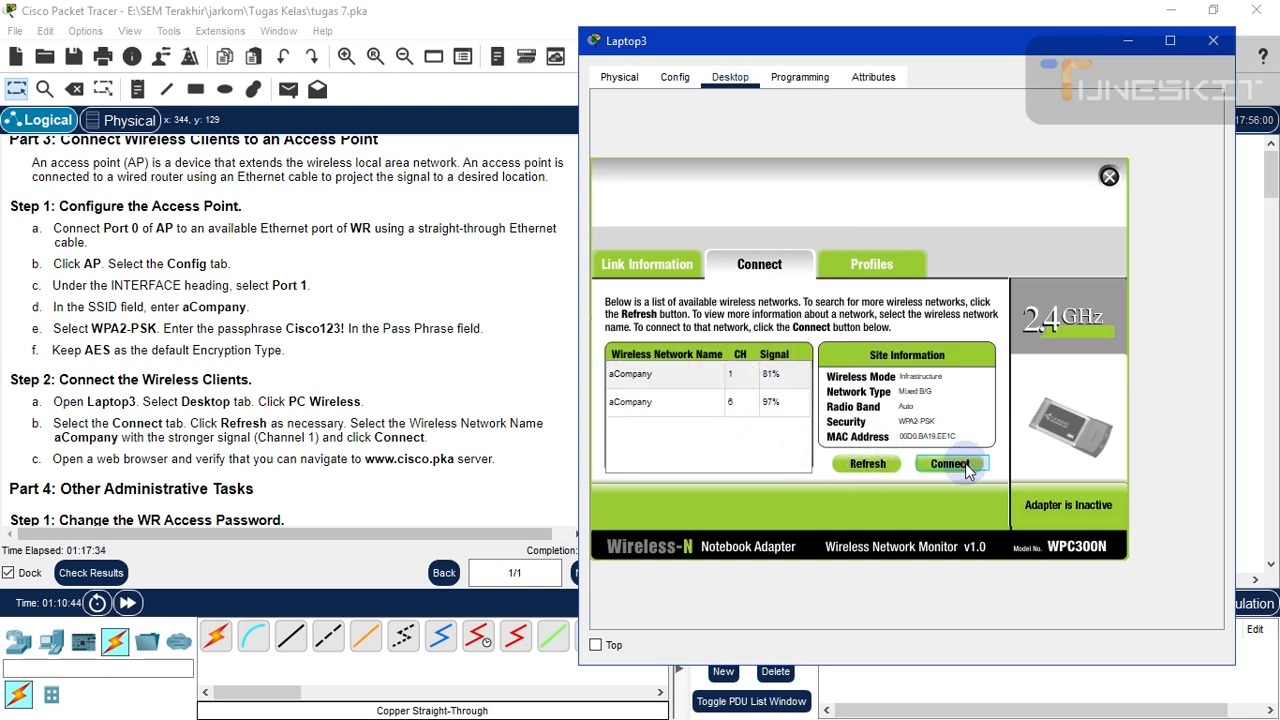
{"action": "left_click", "coordinate": [723, 382]}
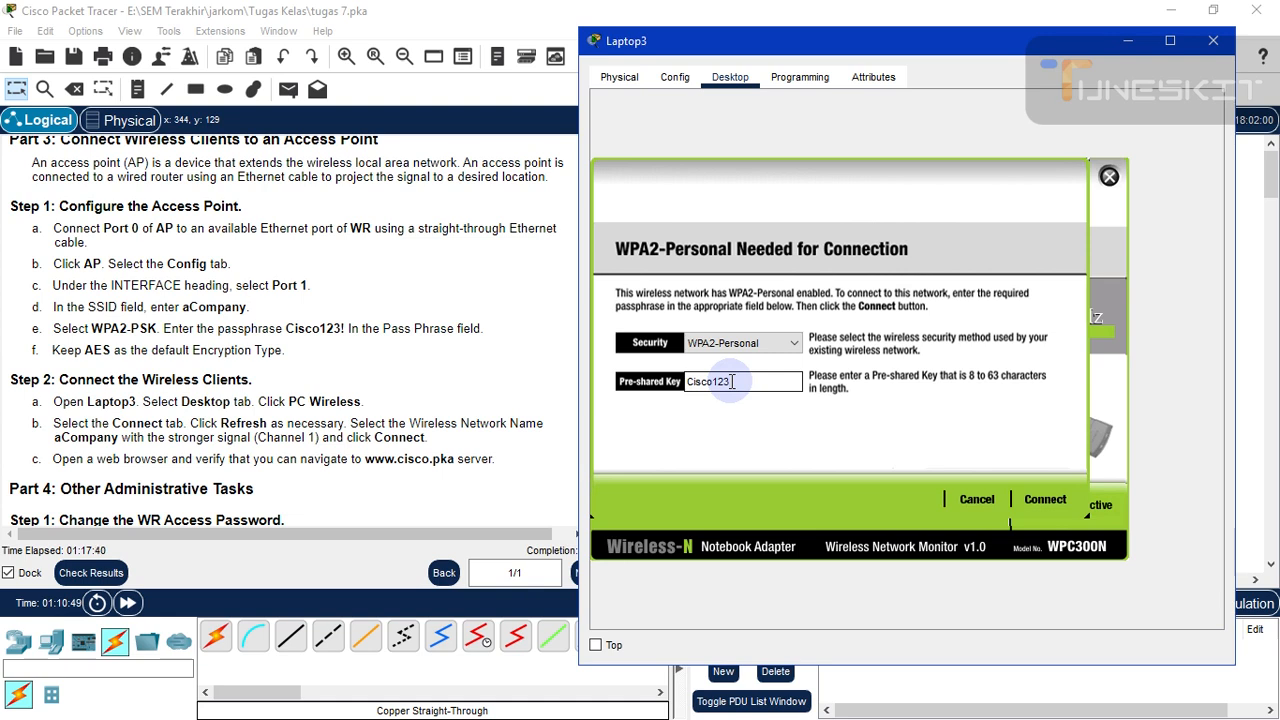
{"action": "type", "text": "Cisco123!"}
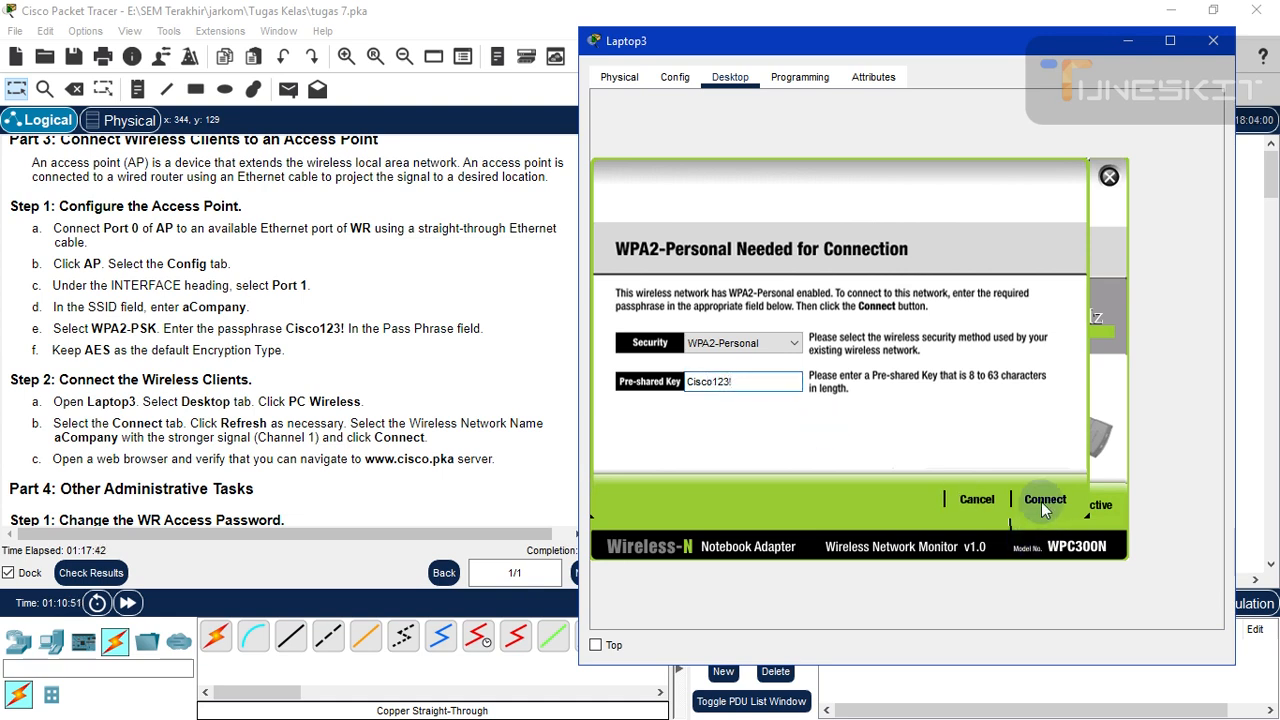
{"action": "left_click", "coordinate": [1045, 499]}
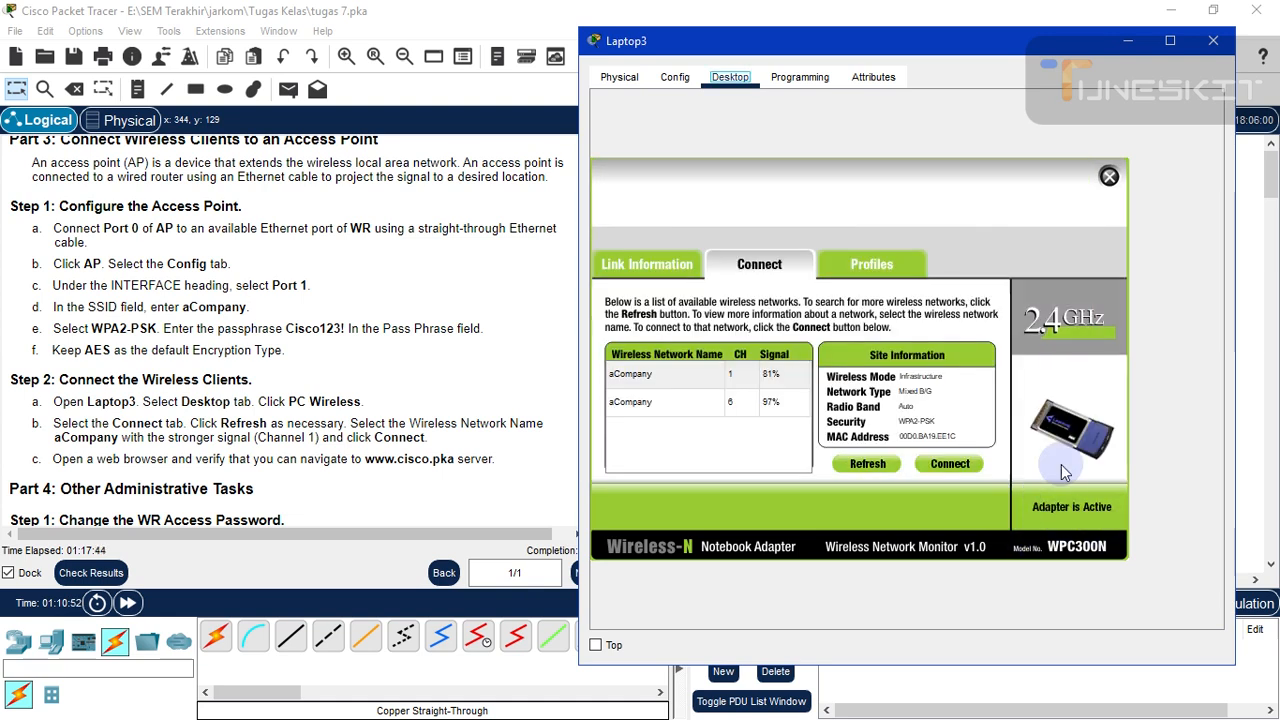
{"action": "left_click", "coordinate": [647, 266]}
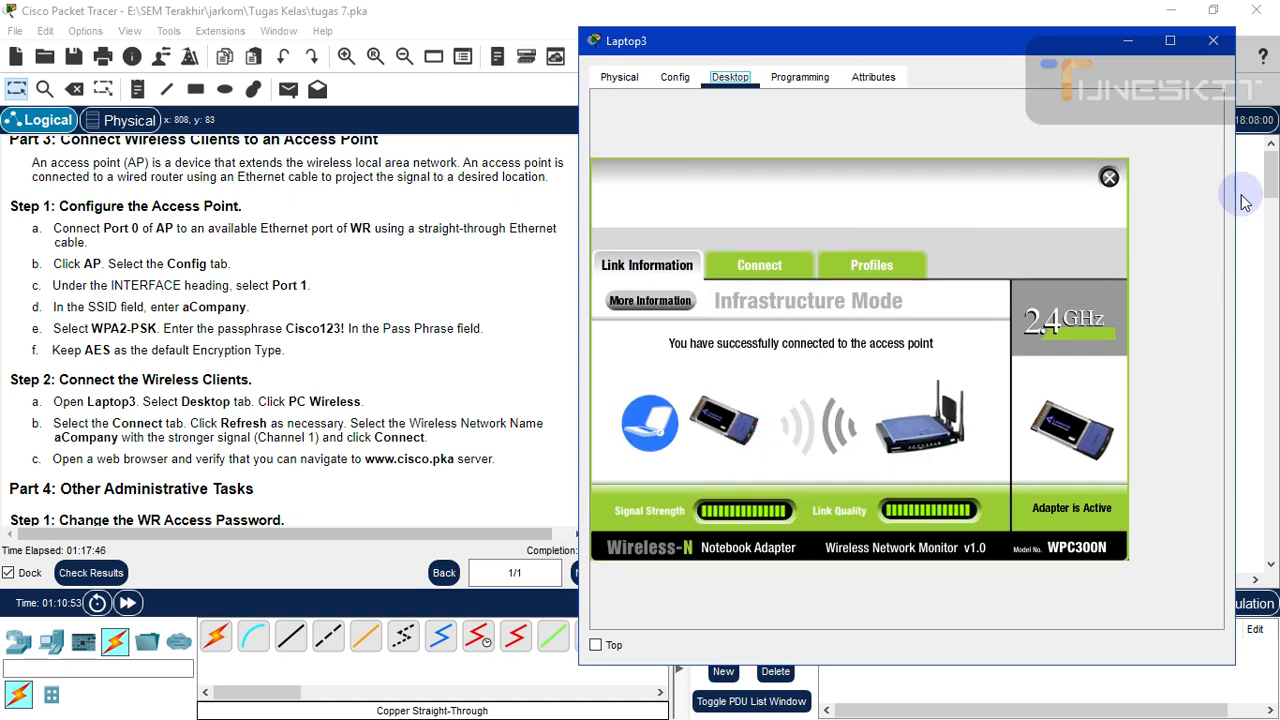
{"action": "left_click", "coordinate": [1215, 45]}
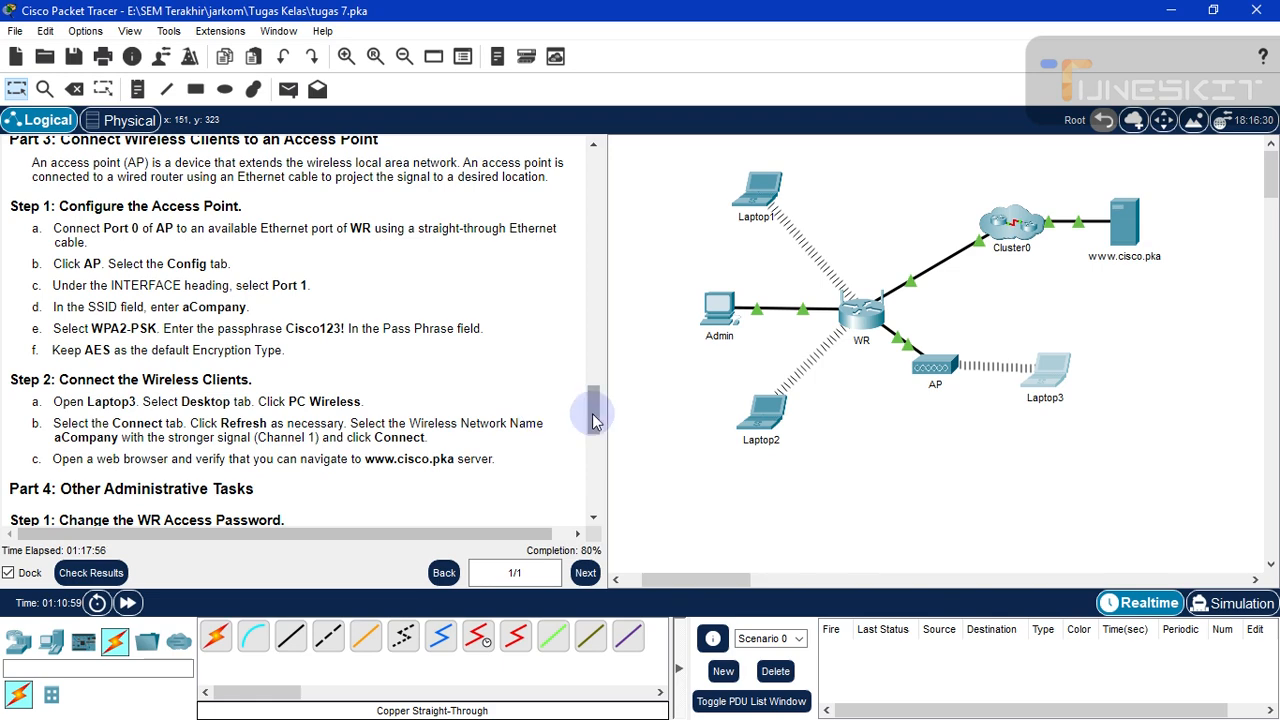
- Scroll the instructions to Part 4 and open the Admin PC, showing its MIB Browser
{"action": "left_click_drag", "start_coordinate": [592, 421], "coordinate": [590, 442]}
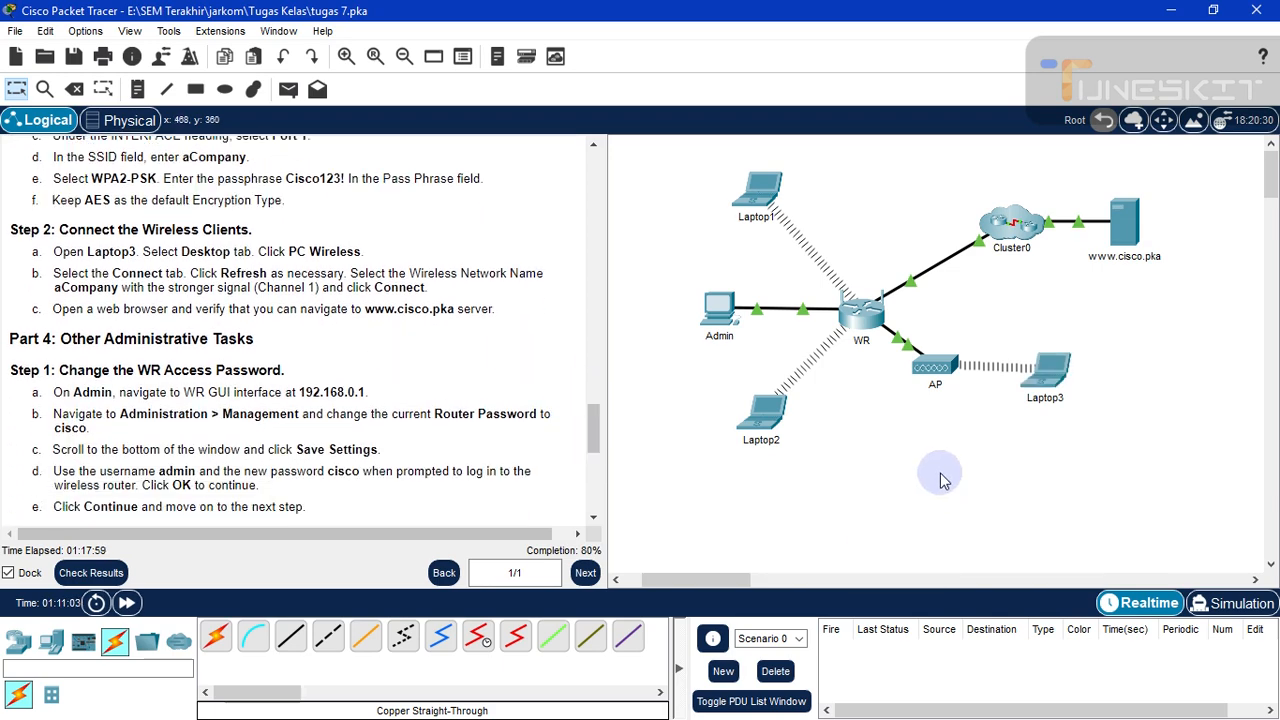
{"action": "left_click", "coordinate": [1064, 406]}
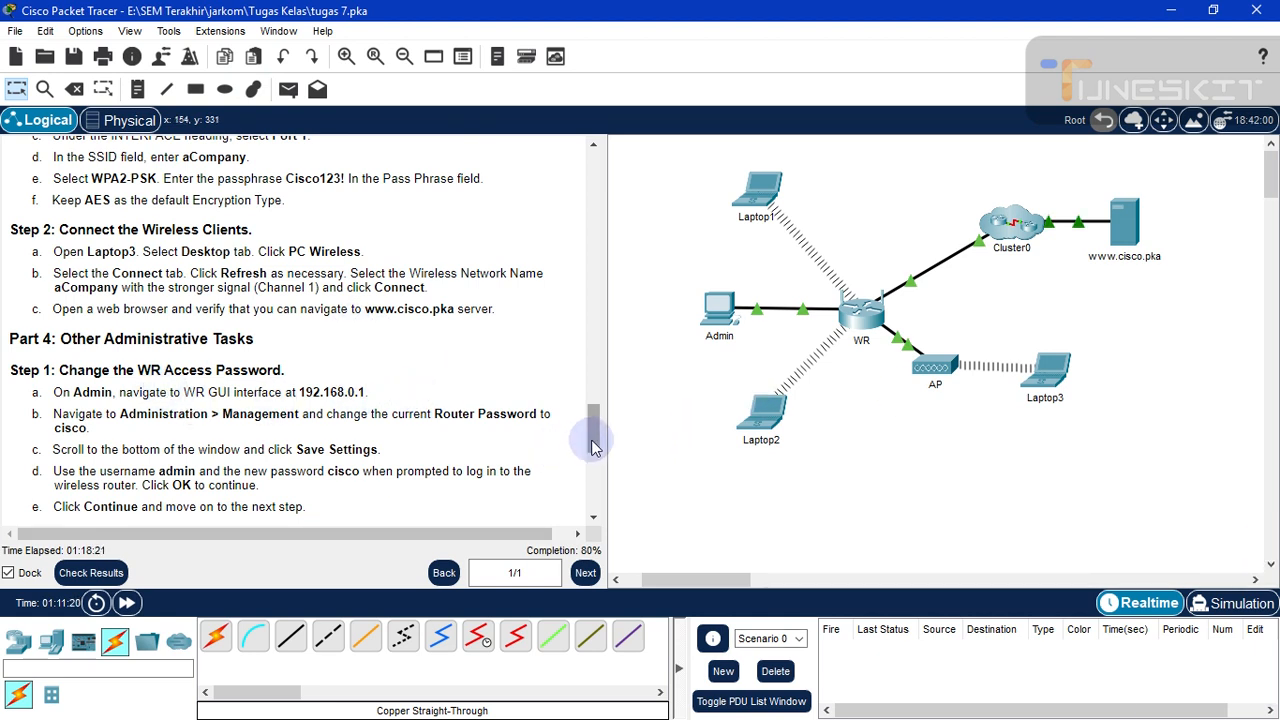
{"action": "left_click", "coordinate": [745, 378]}
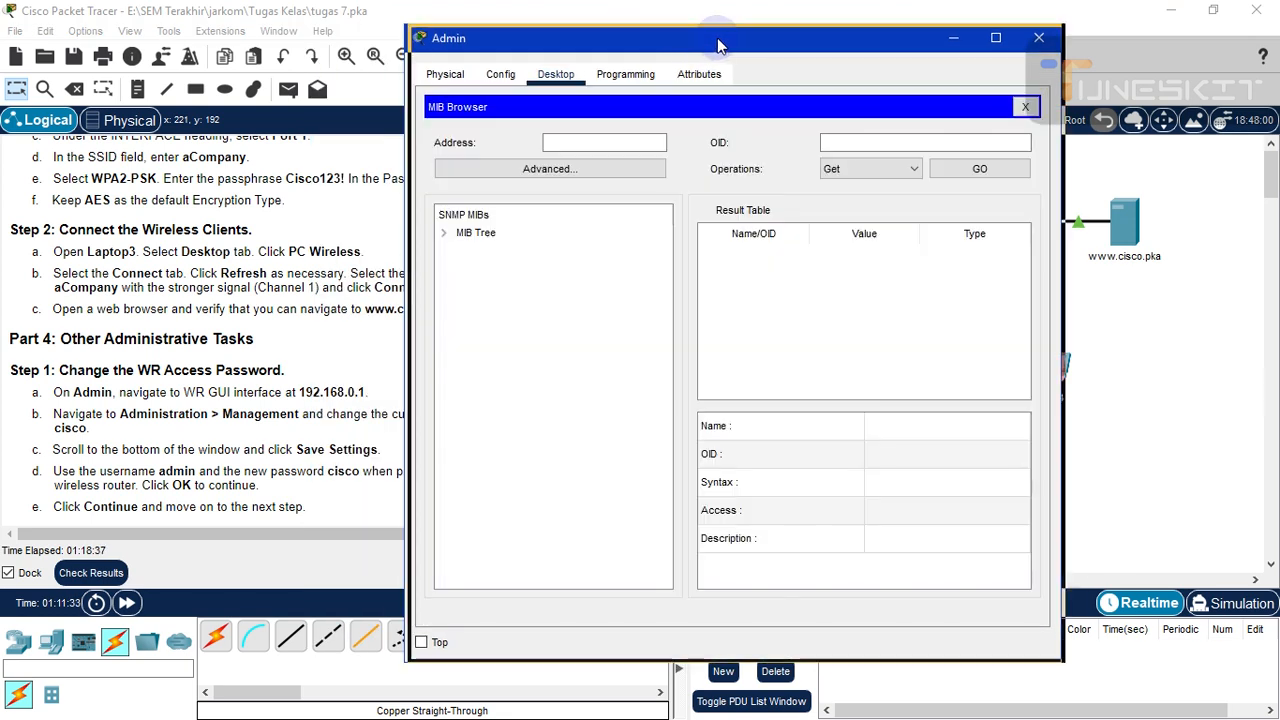
- Close Admin's MIB Browser and return to the main workspace
{"action": "left_click_drag", "start_coordinate": [643, 40], "coordinate": [960, 51]}
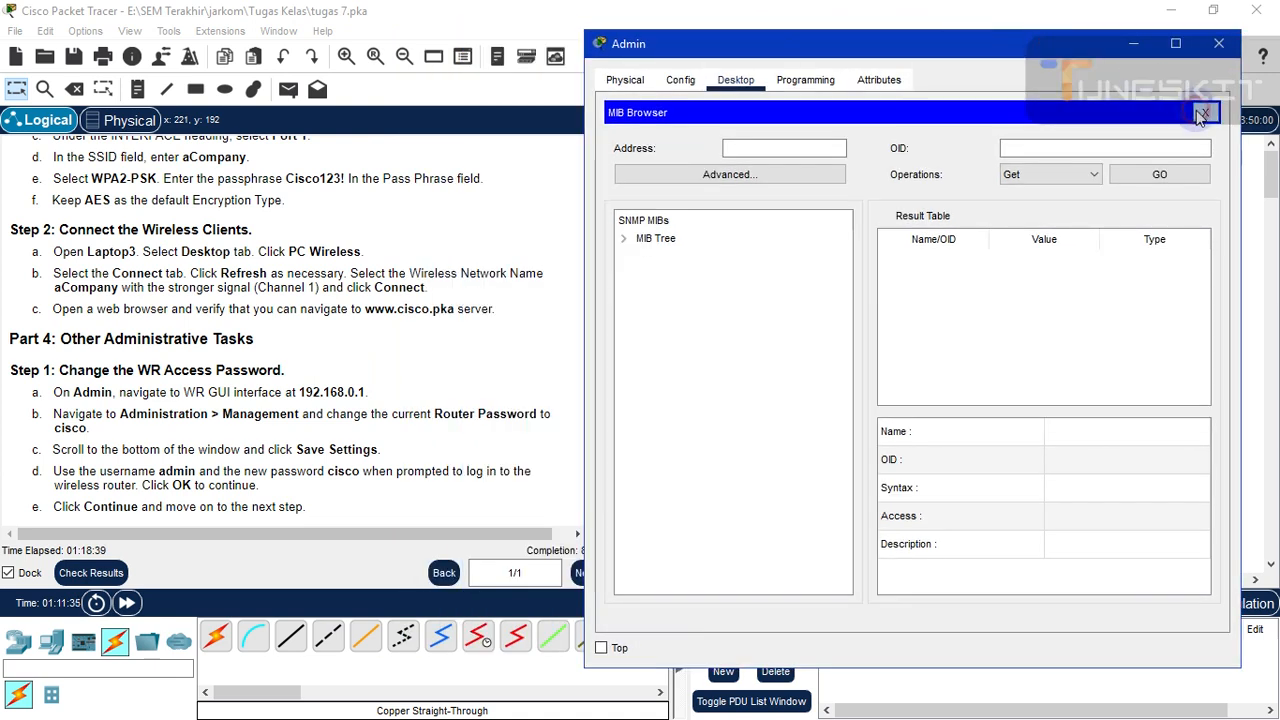
{"action": "left_click", "coordinate": [1201, 116]}
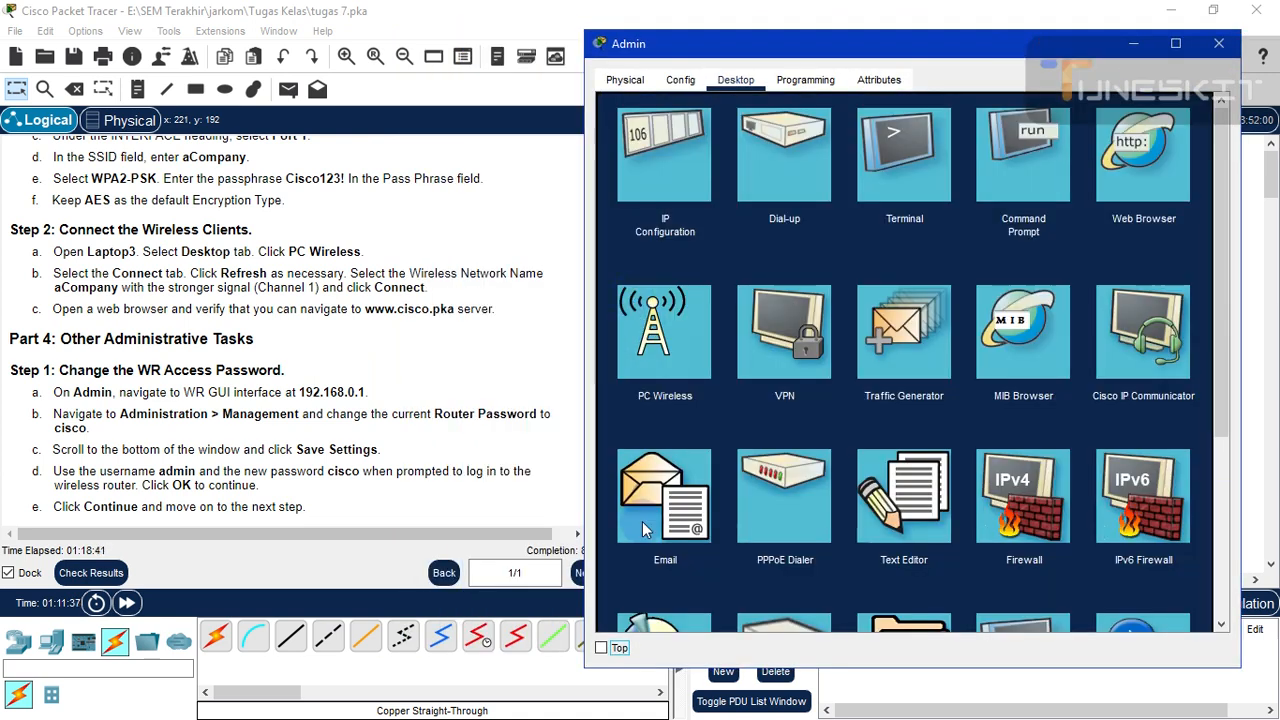
{"action": "left_click", "coordinate": [462, 362]}
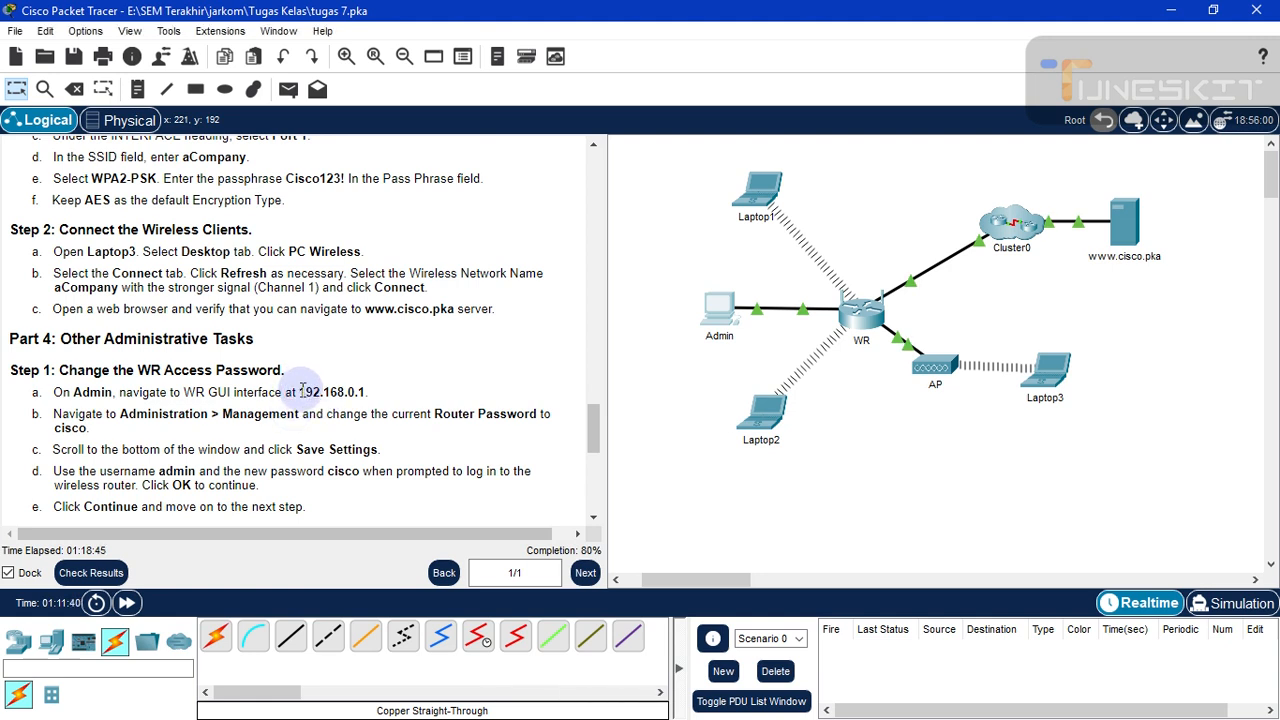
- Copy 192.168.0.1 from the instructions and launch the Admin PC's Web Browser
{"action": "left_click_drag", "start_coordinate": [301, 391], "coordinate": [367, 393]}
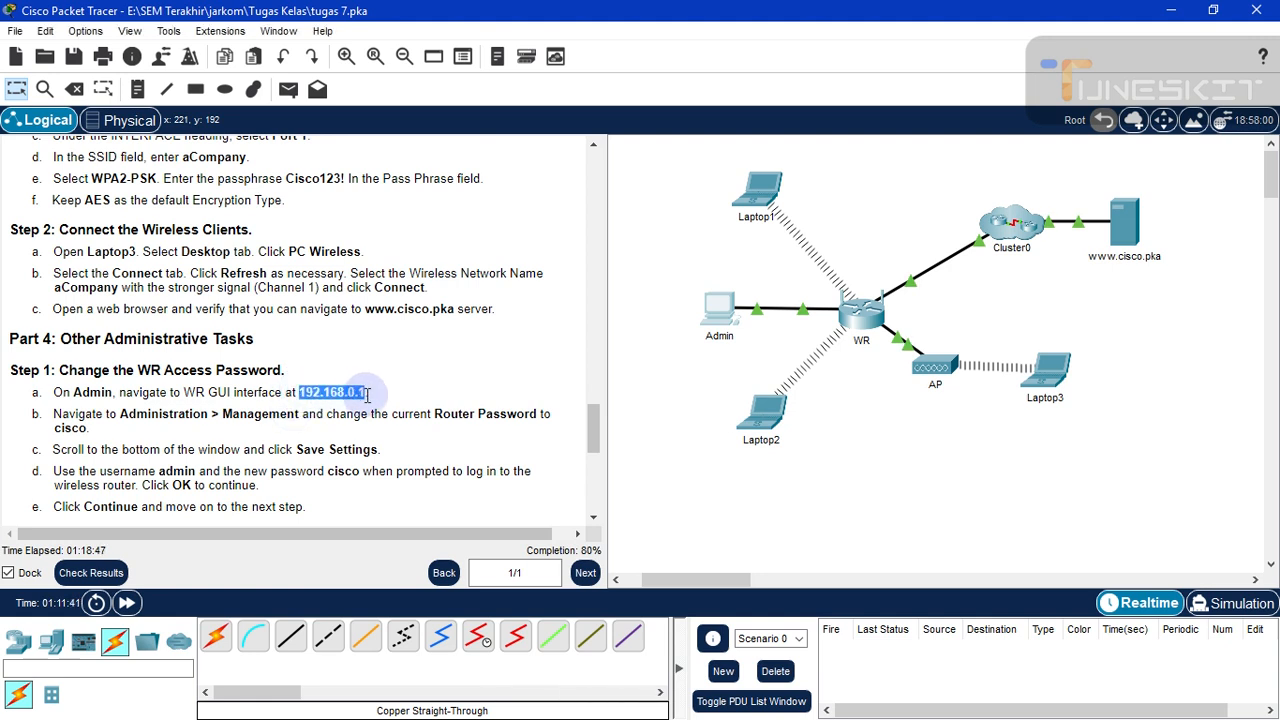
{"action": "right_click", "coordinate": [352, 400]}
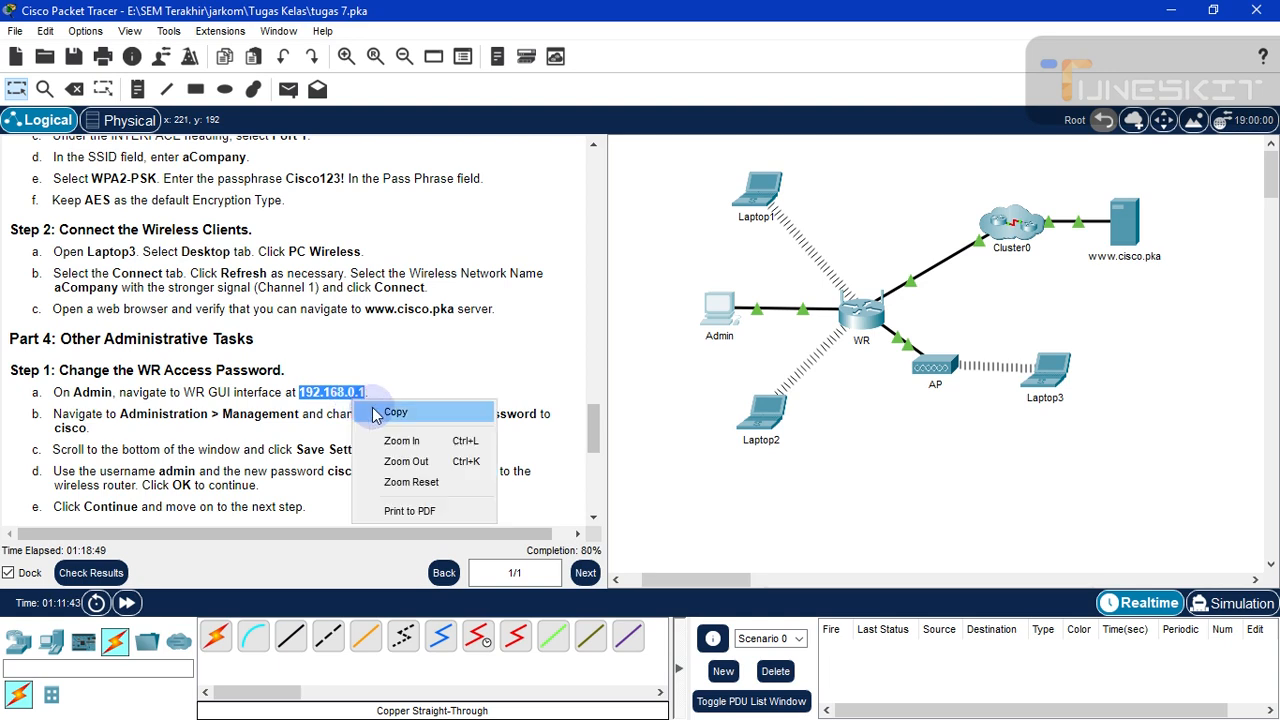
{"action": "left_click", "coordinate": [376, 413]}
{"action": "double_click", "coordinate": [717, 312]}
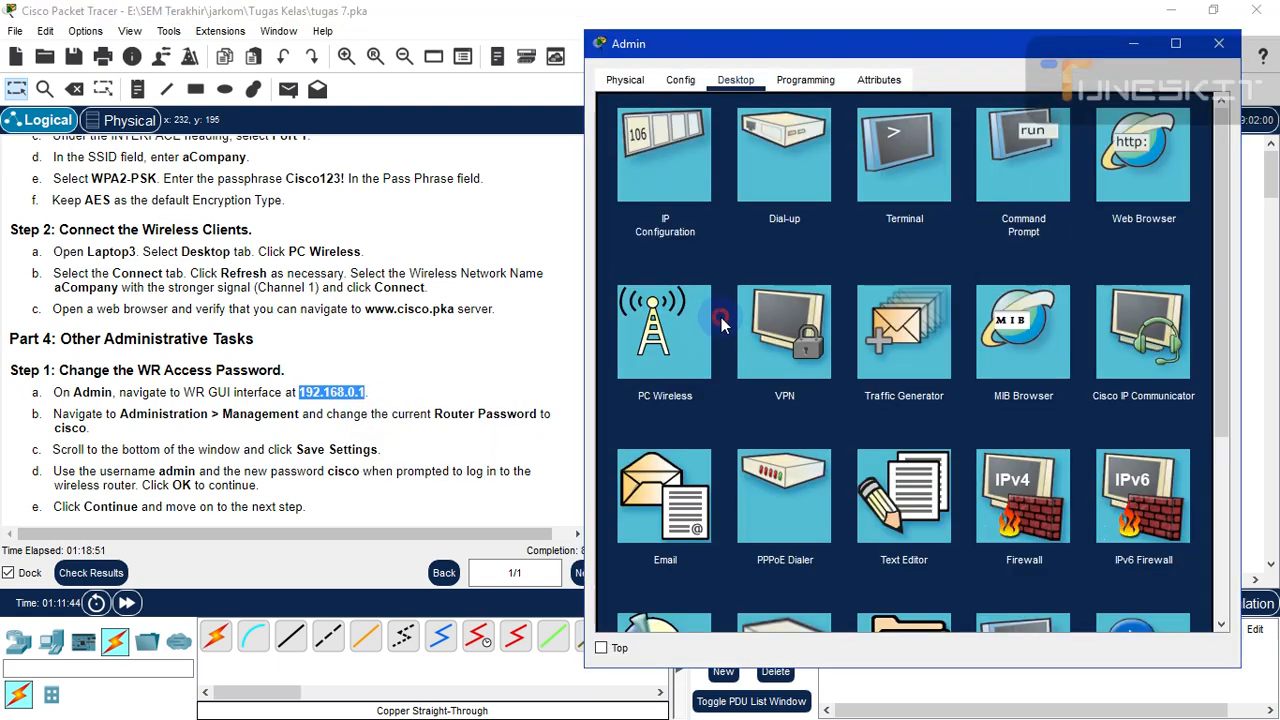
{"action": "left_click", "coordinate": [1137, 162]}
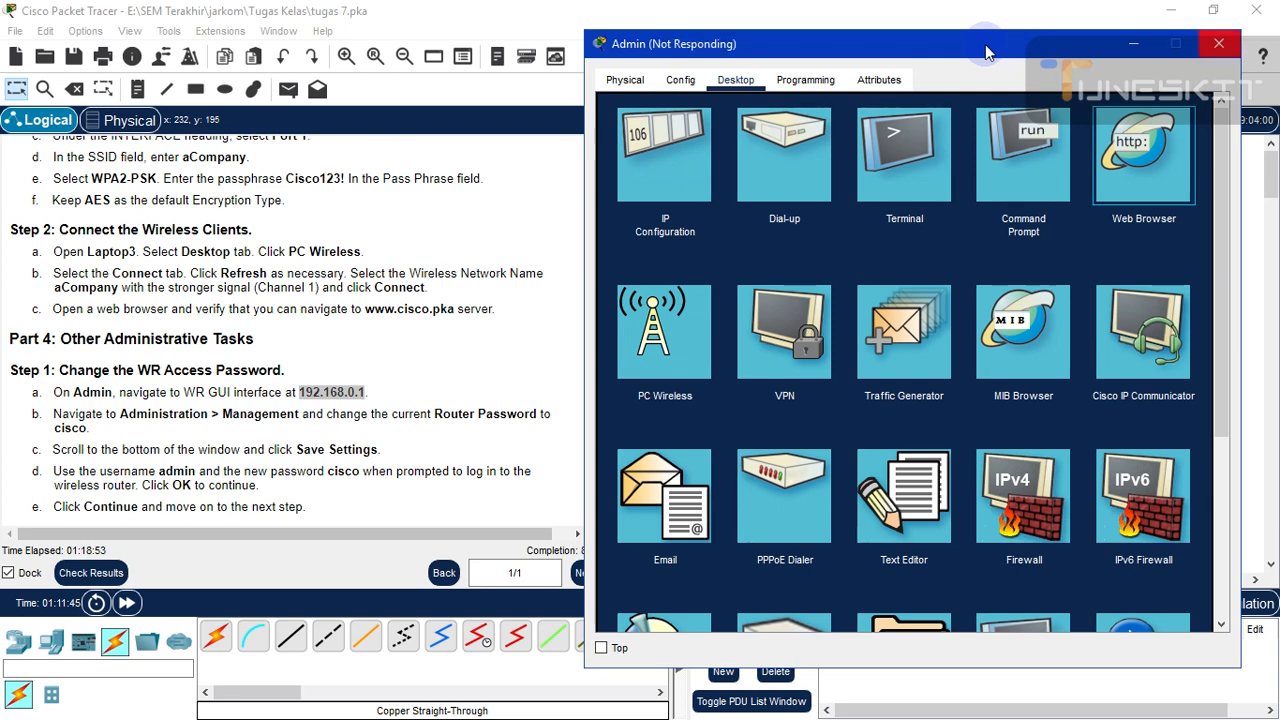
- Move the unresponsive Admin window aside and minimise it
{"action": "mouse_move", "coordinate": [986, 54]}
{"action": "left_mouse_down"}
{"action": "mouse_move", "coordinate": [930, 54]}
{"action": "mouse_move", "coordinate": [1000, 50]}
{"action": "left_mouse_up"}
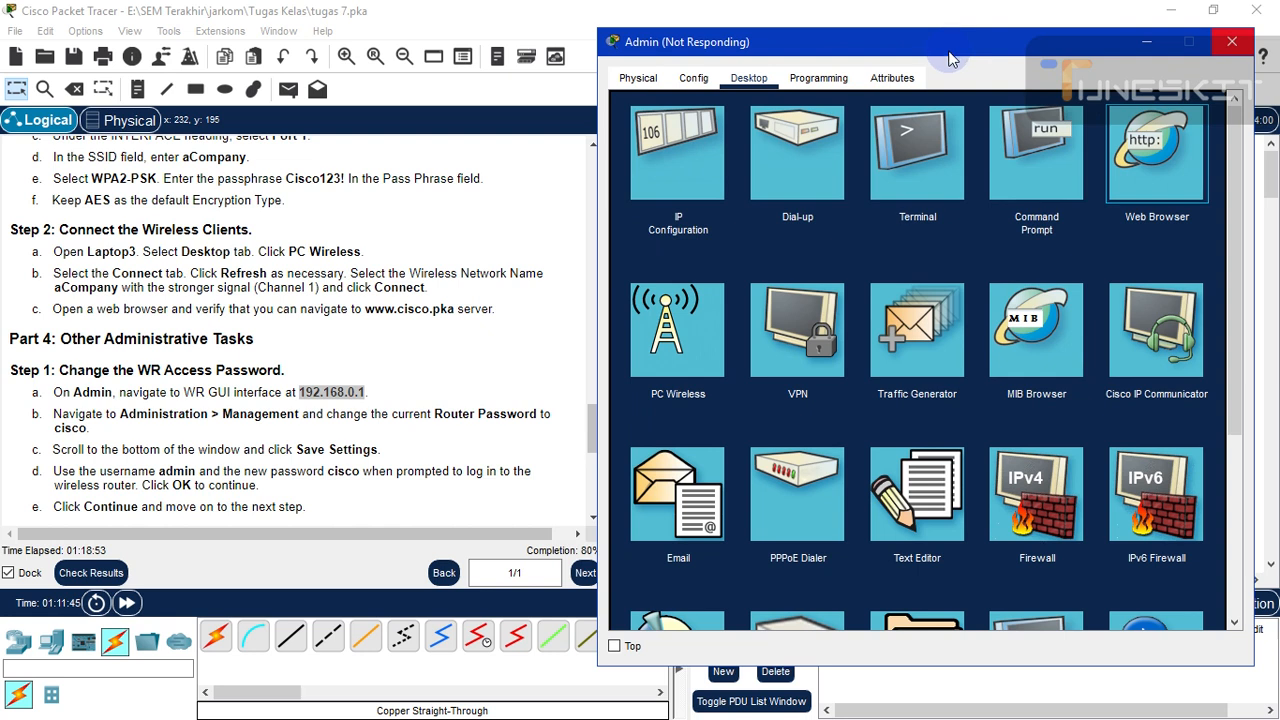
{"action": "left_click", "coordinate": [1146, 45]}
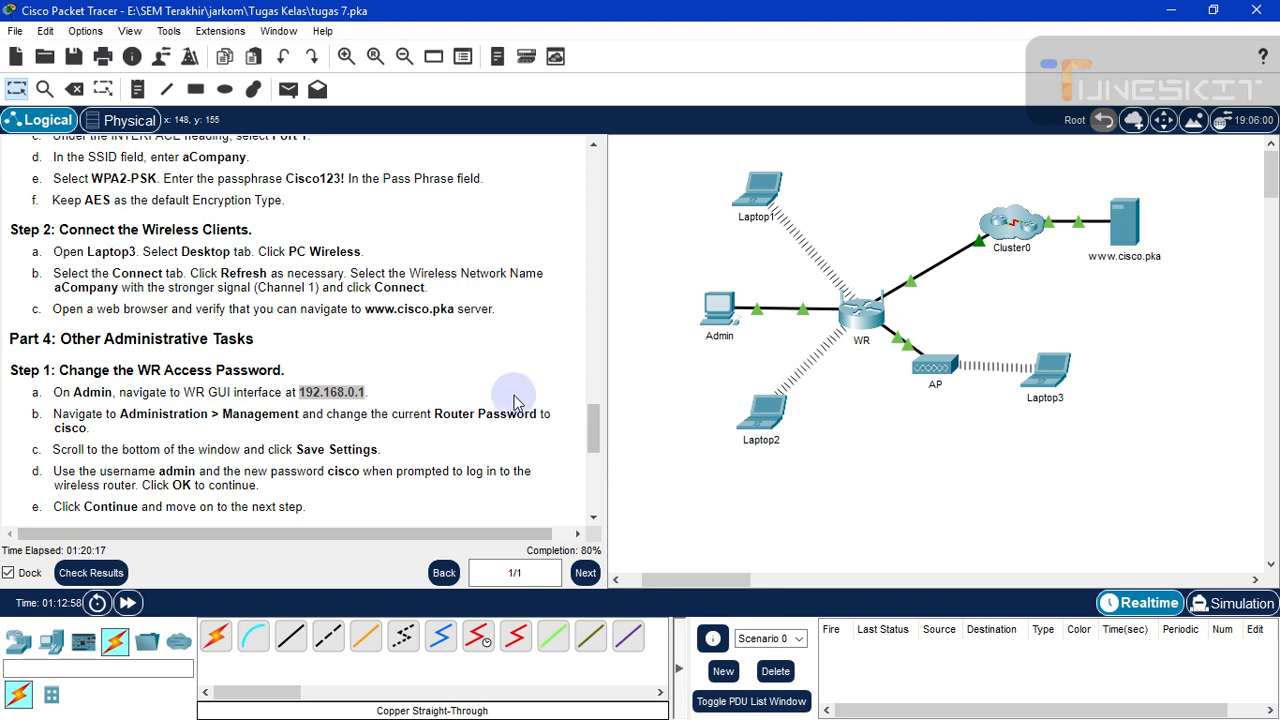
- Open Laptop3's device window from the topology canvas to show its desktop applications
{"action": "left_click", "coordinate": [1128, 535]}
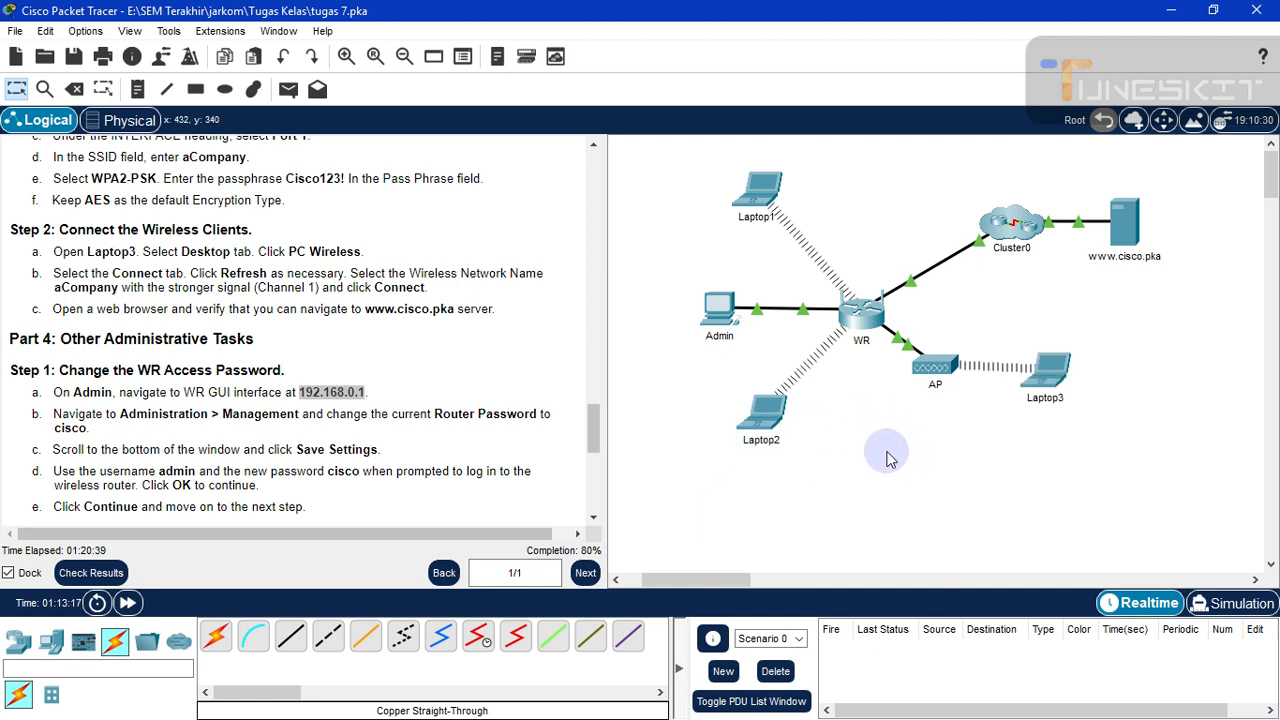
{"action": "left_click", "coordinate": [1050, 378]}
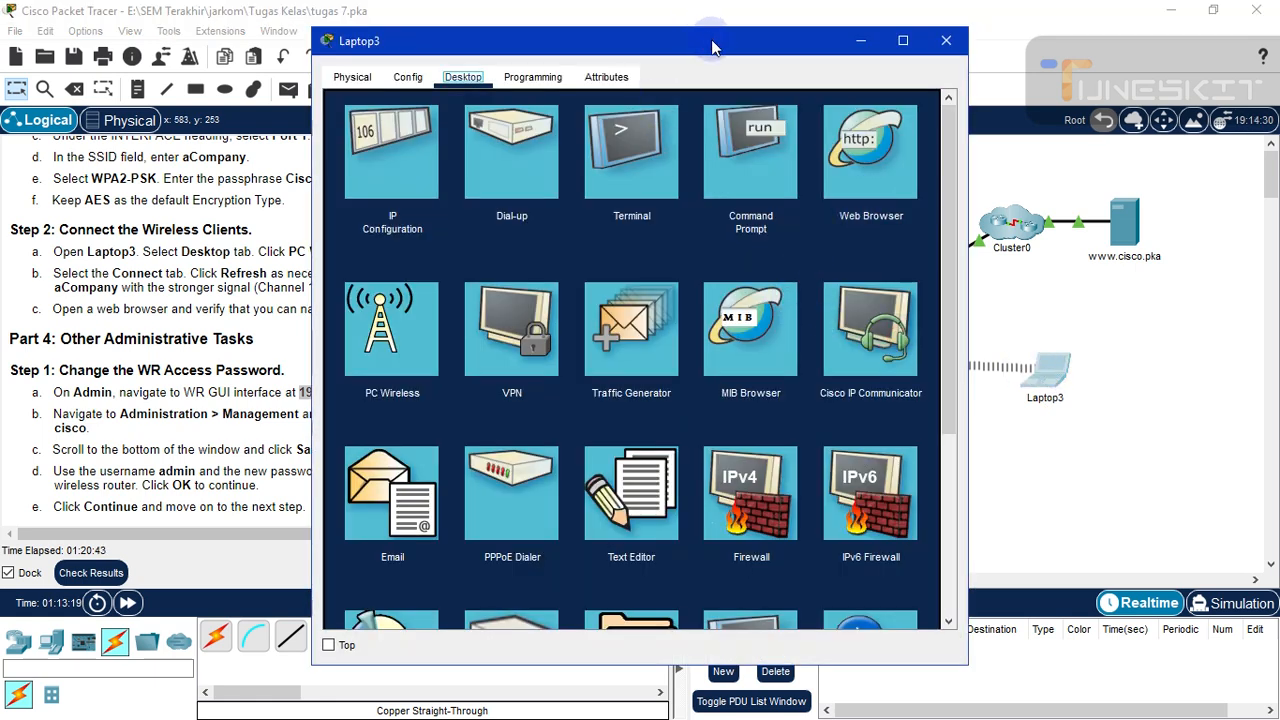
- Move Laptop3's window aside and minimise it, then open the Admin PC's web browser
{"action": "left_click_drag", "start_coordinate": [711, 39], "coordinate": [943, 35]}
{"action": "scroll", "coordinate": [300, 330], "scroll_direction": "down", "scroll_amount": 1}
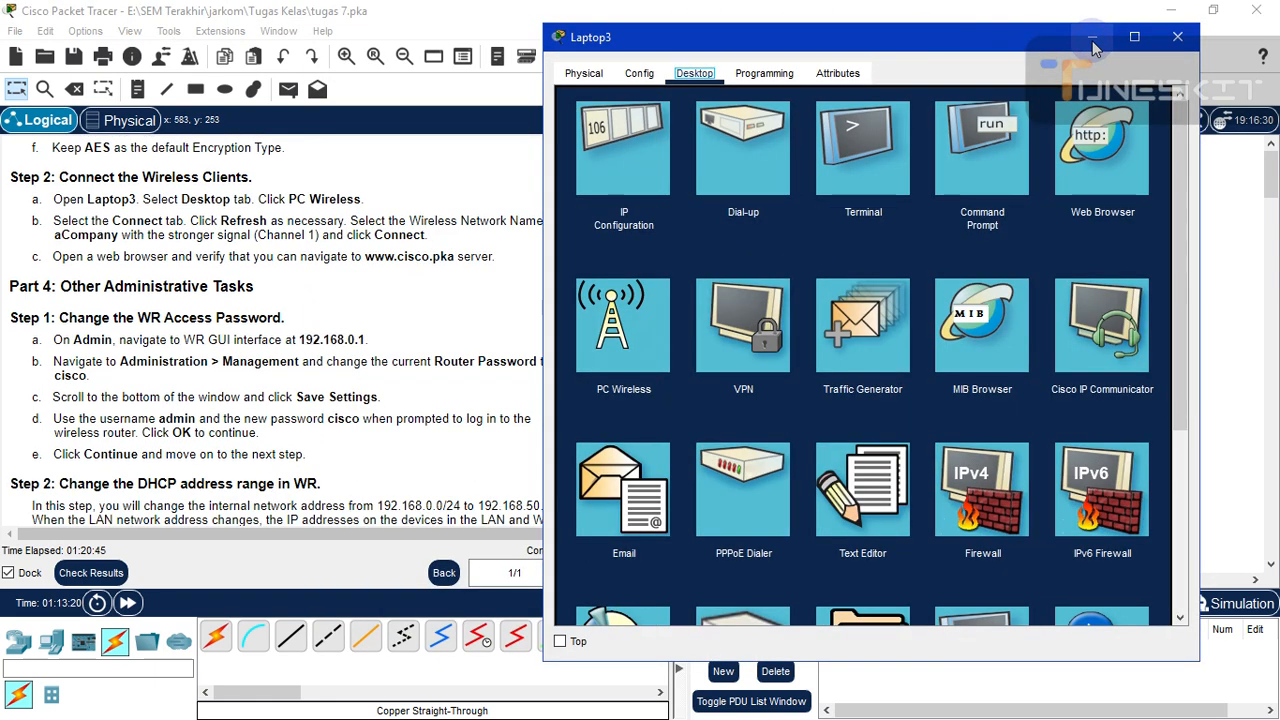
{"action": "left_click", "coordinate": [1092, 37]}
{"action": "left_click", "coordinate": [963, 400]}
{"action": "left_click", "coordinate": [706, 306]}
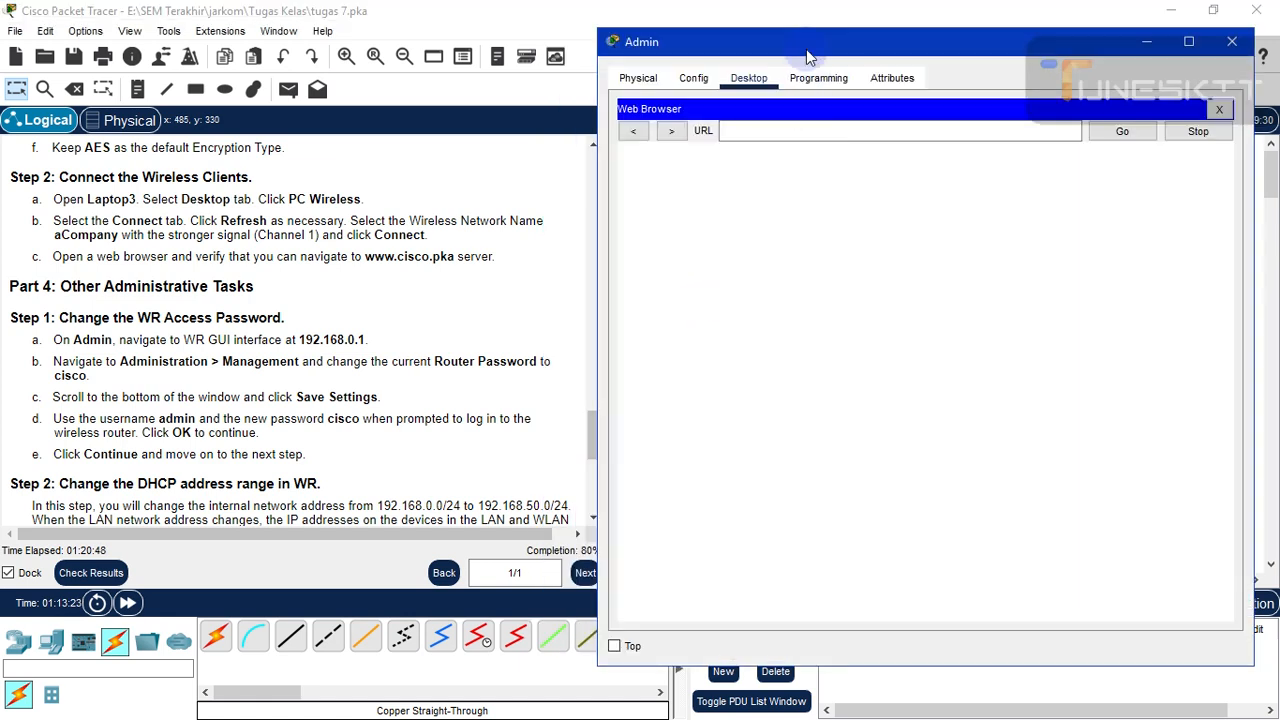
- Load the WR router's web page at 192.168.0.1 in the Admin PC's browser
{"action": "mouse_move", "coordinate": [812, 44]}
{"action": "left_mouse_down"}
{"action": "mouse_move", "coordinate": [824, 45]}
{"action": "mouse_move", "coordinate": [799, 45]}
{"action": "left_mouse_up"}
{"action": "left_click", "coordinate": [769, 131]}
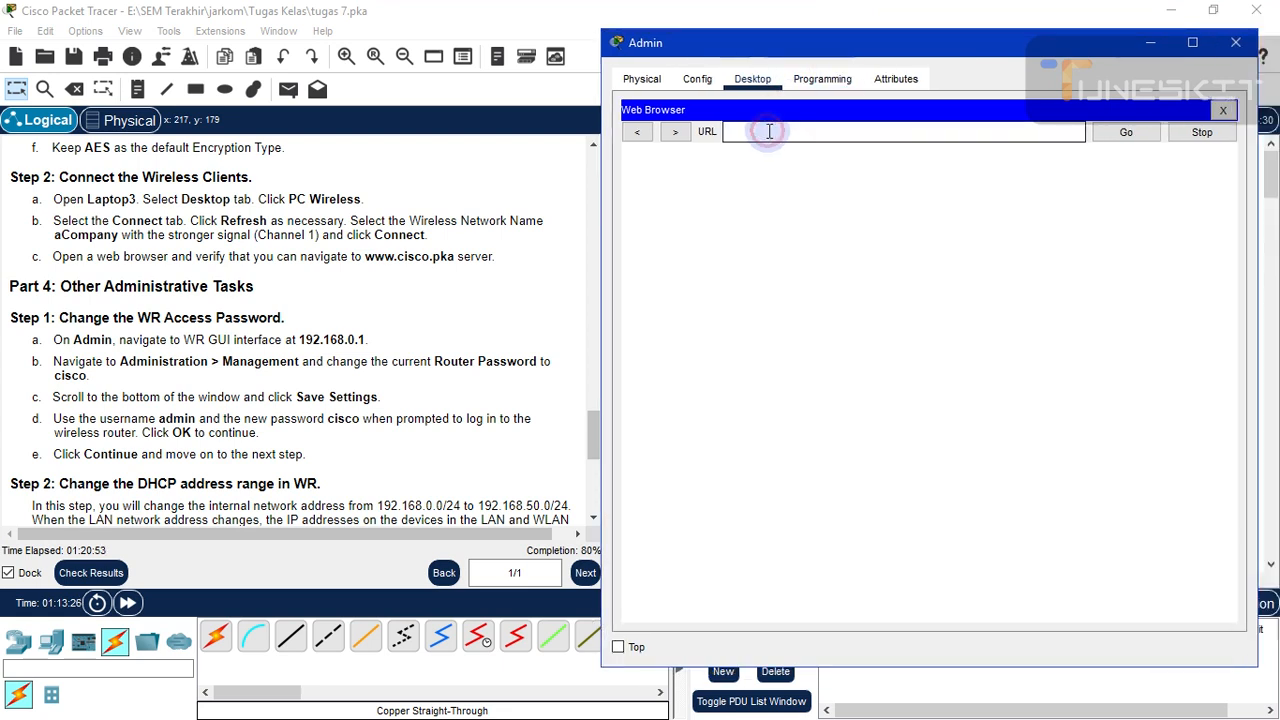
{"action": "type", "text": "192.168.0.1"}
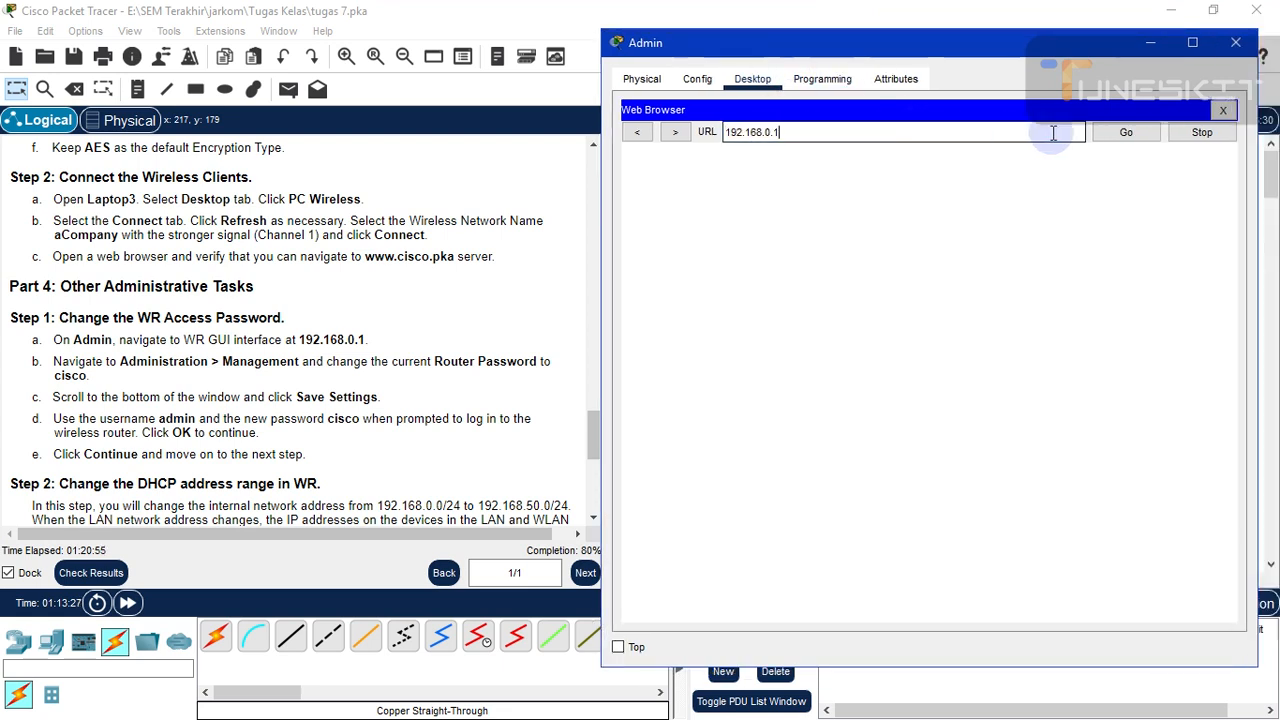
{"action": "left_click", "coordinate": [1120, 133]}
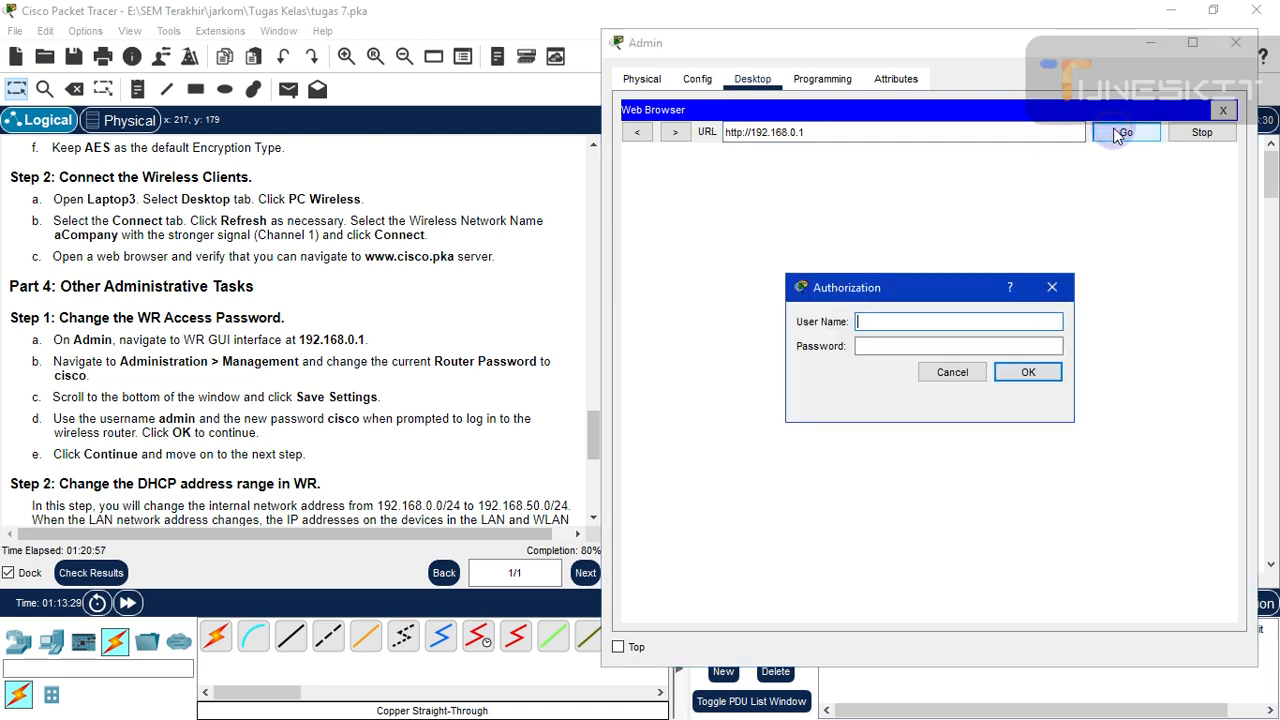
- Log in to the router as admin with the router's login password
{"action": "left_click", "coordinate": [907, 318]}
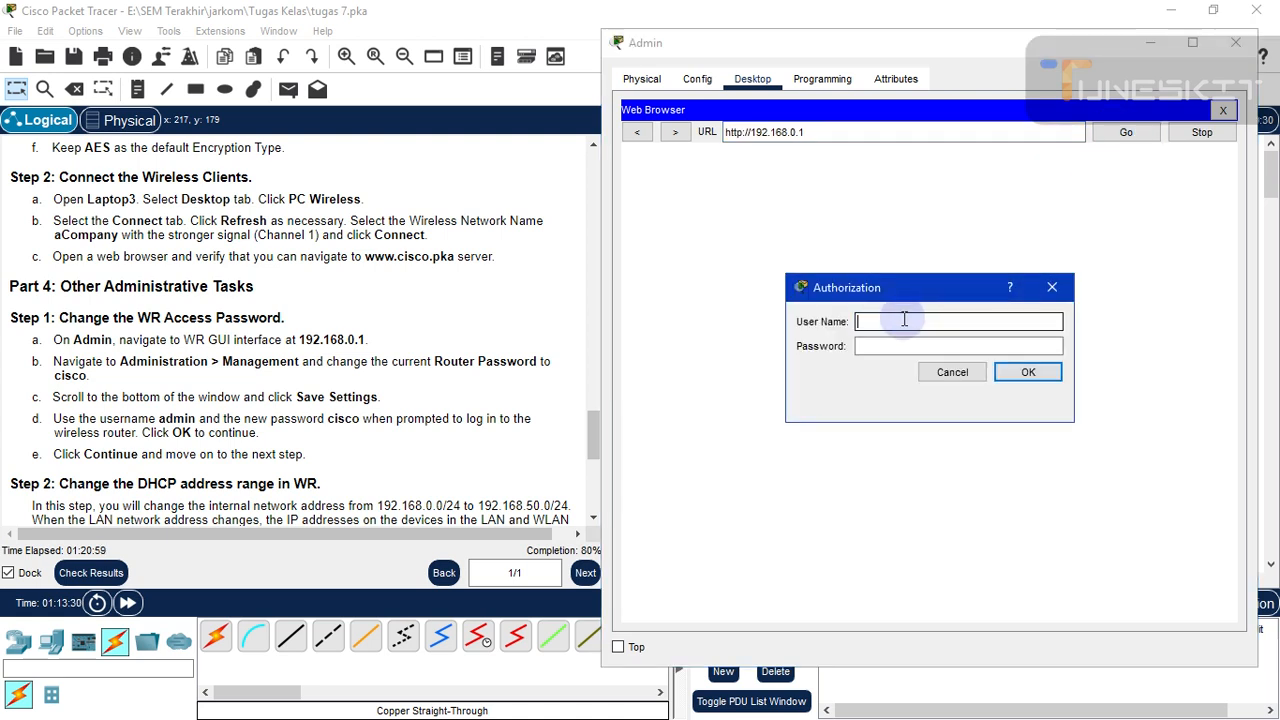
{"action": "type", "text": "admin"}
{"action": "left_click", "coordinate": [909, 346]}
{"action": "type", "text": "c"}
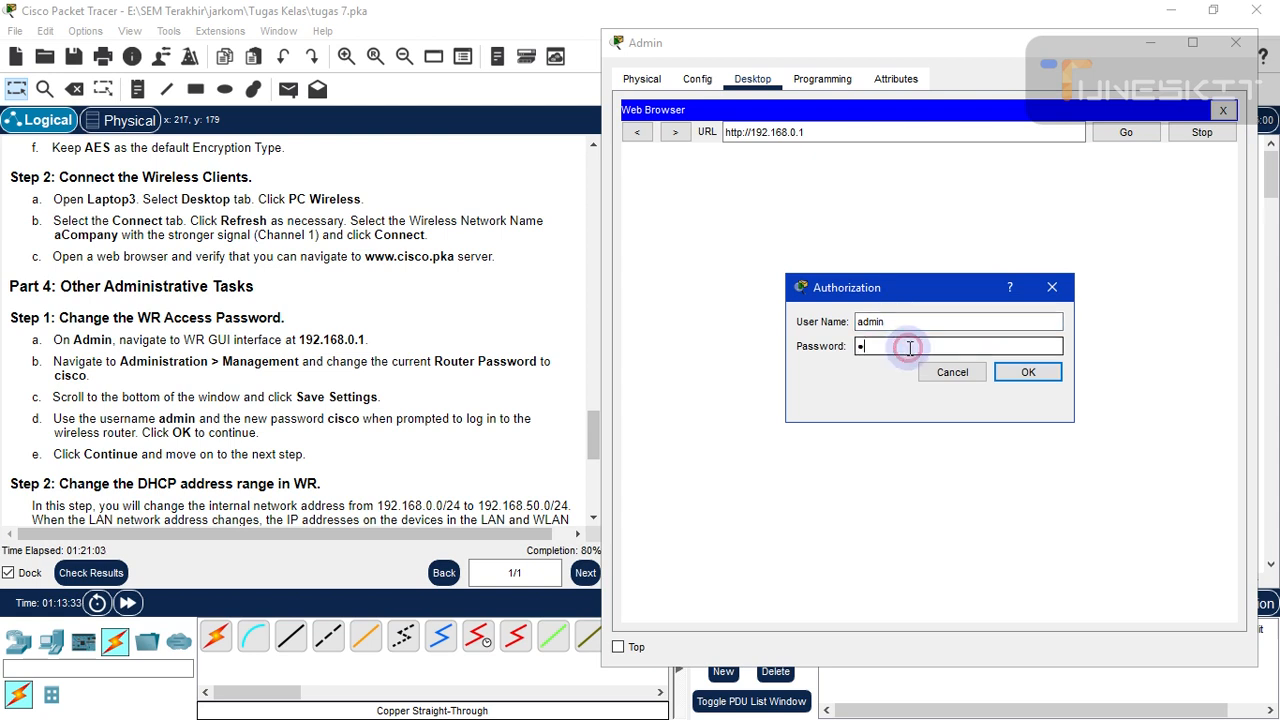
{"action": "type", "text": "isco"}
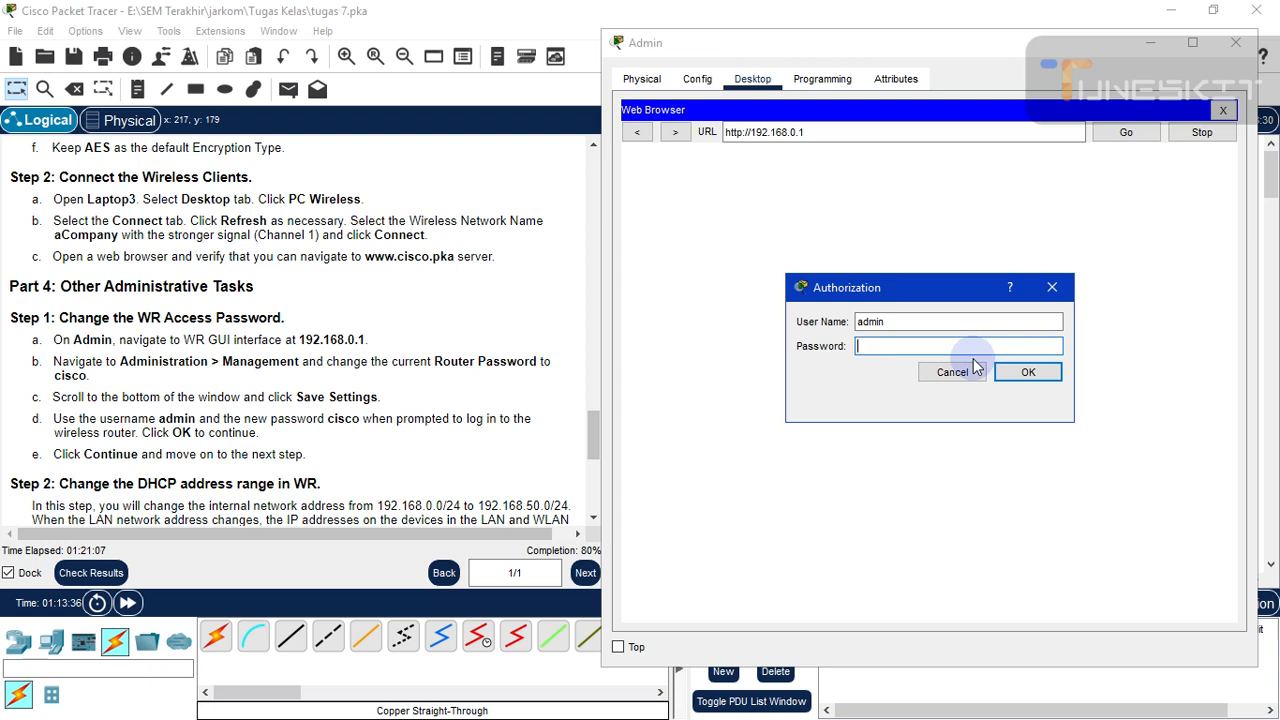
{"action": "left_click", "coordinate": [1029, 375]}
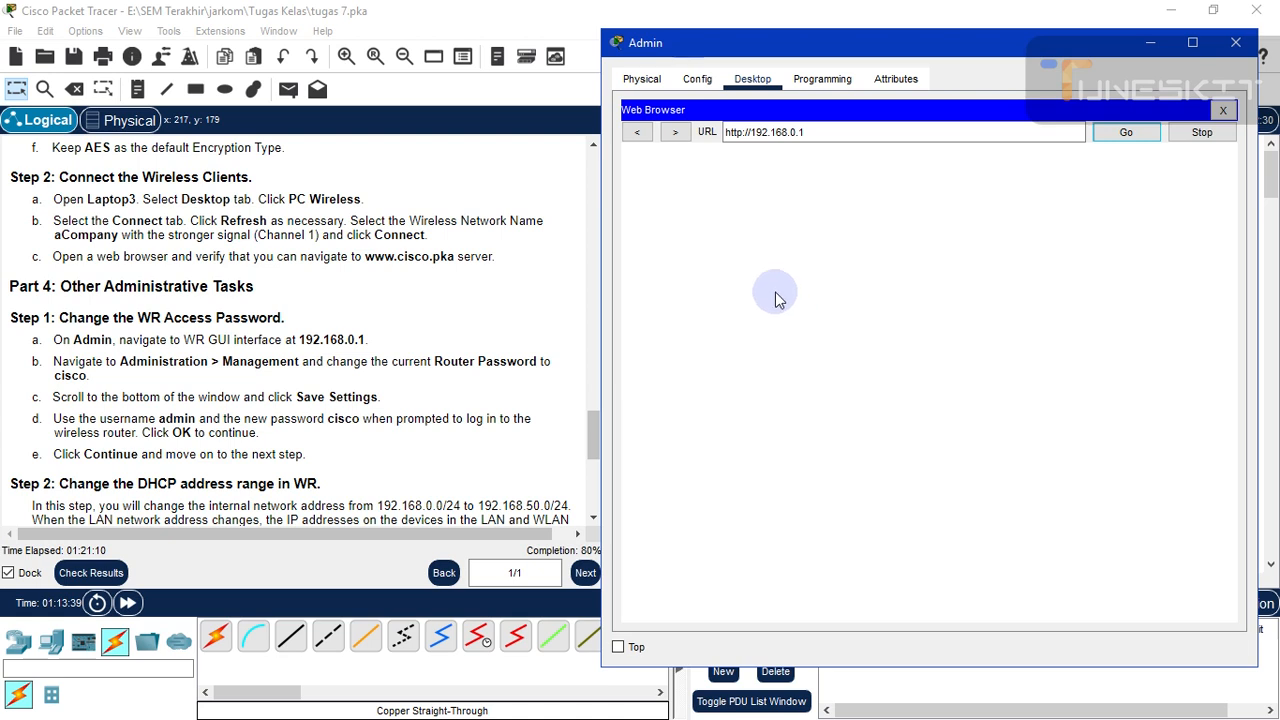
- Keep the Admin window on top with the Top checkbox and review the lab instructions
{"action": "left_click", "coordinate": [617, 647]}
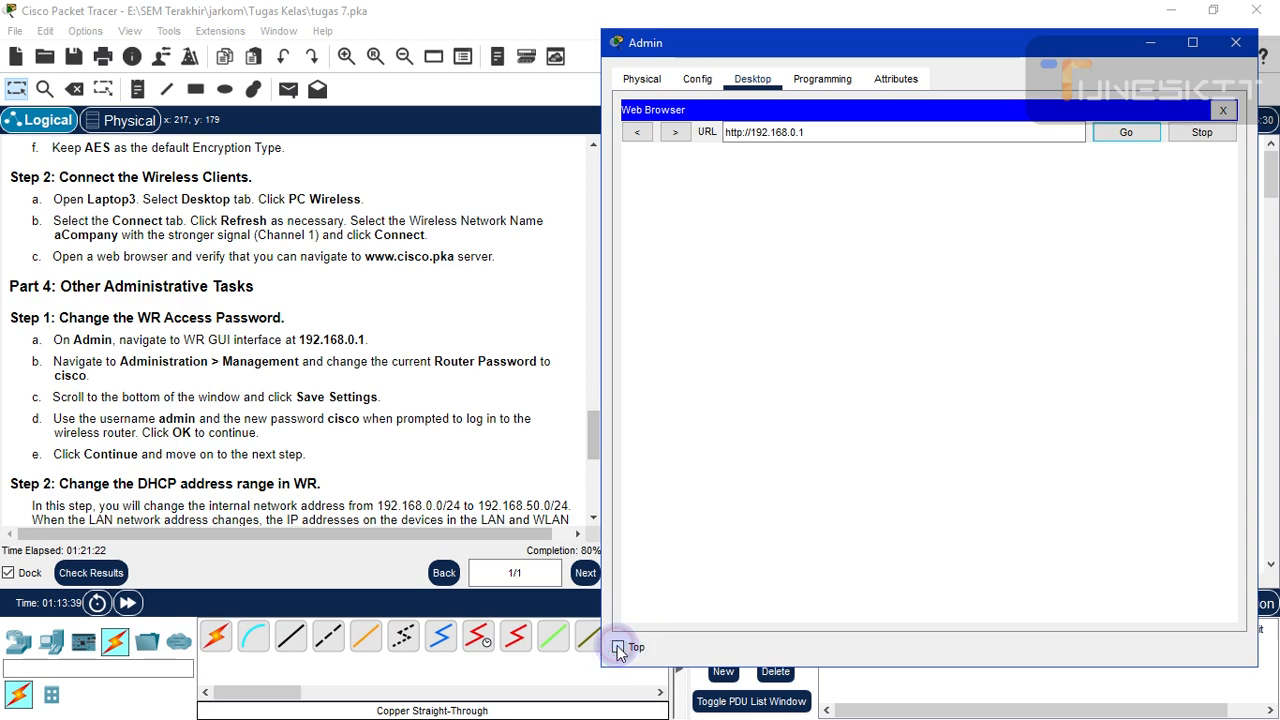
{"action": "left_click", "coordinate": [588, 497]}
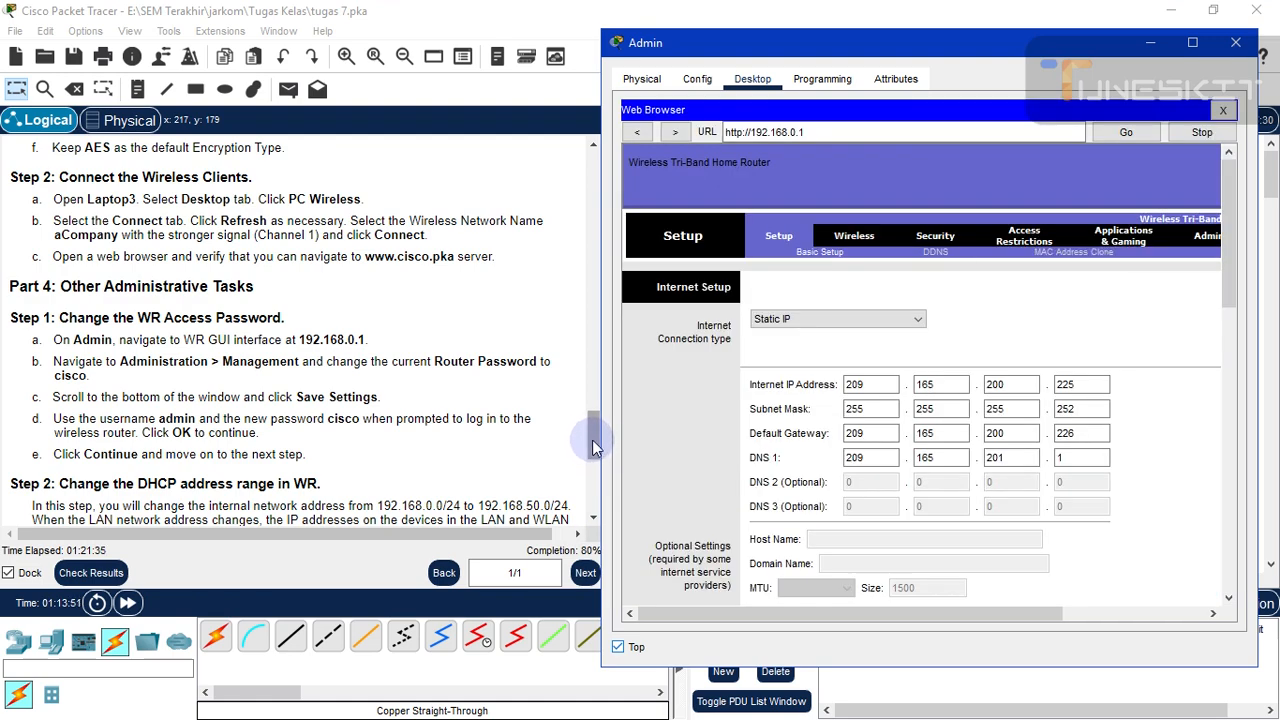
{"action": "left_click", "coordinate": [593, 447]}
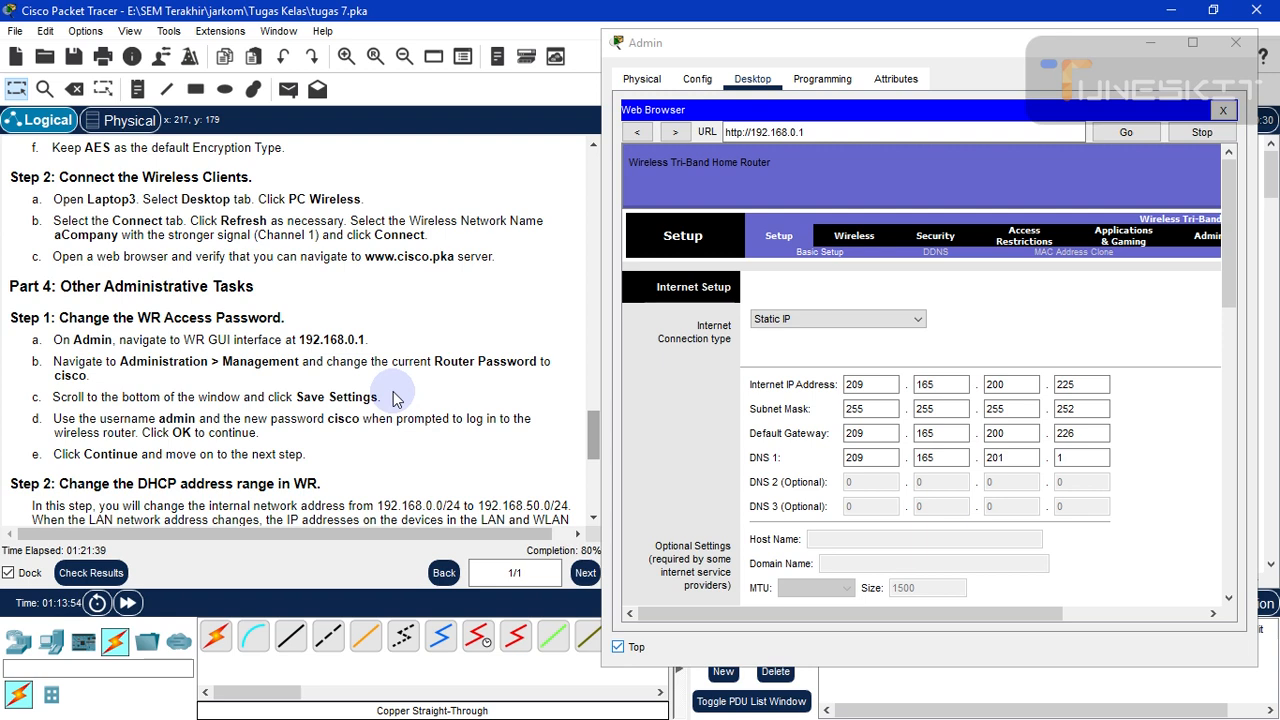
{"action": "scroll", "coordinate": [393, 398], "scroll_direction": "down", "scroll_amount": 1}
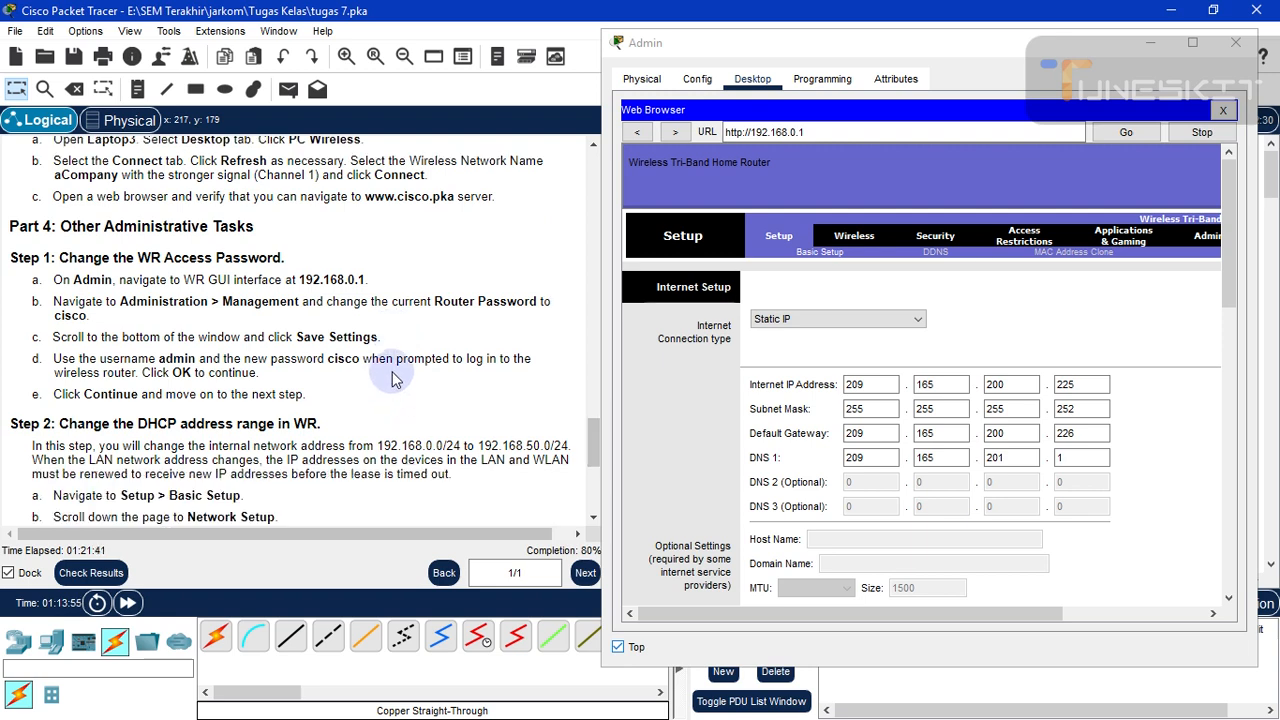
{"action": "scroll", "coordinate": [393, 378], "scroll_direction": "down", "scroll_amount": 3}
{"action": "scroll", "coordinate": [394, 372], "scroll_direction": "up", "scroll_amount": 1}
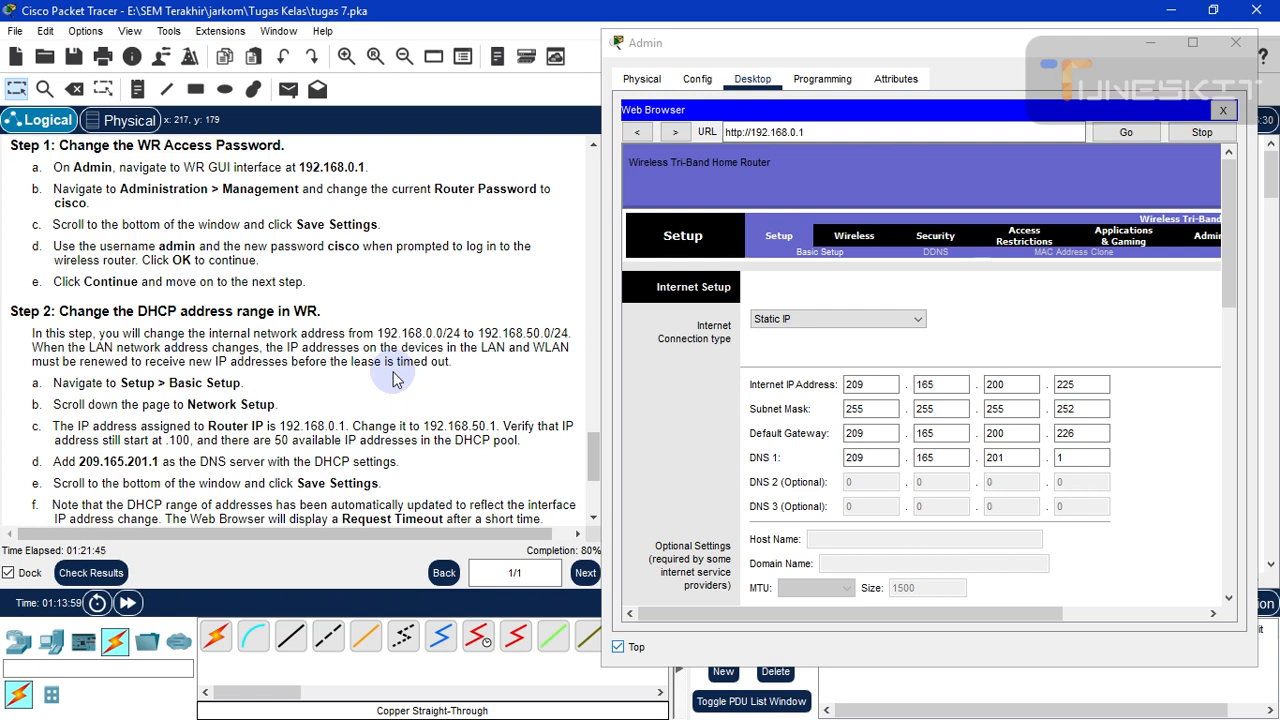
{"action": "scroll", "coordinate": [393, 378], "scroll_direction": "up", "scroll_amount": 2}
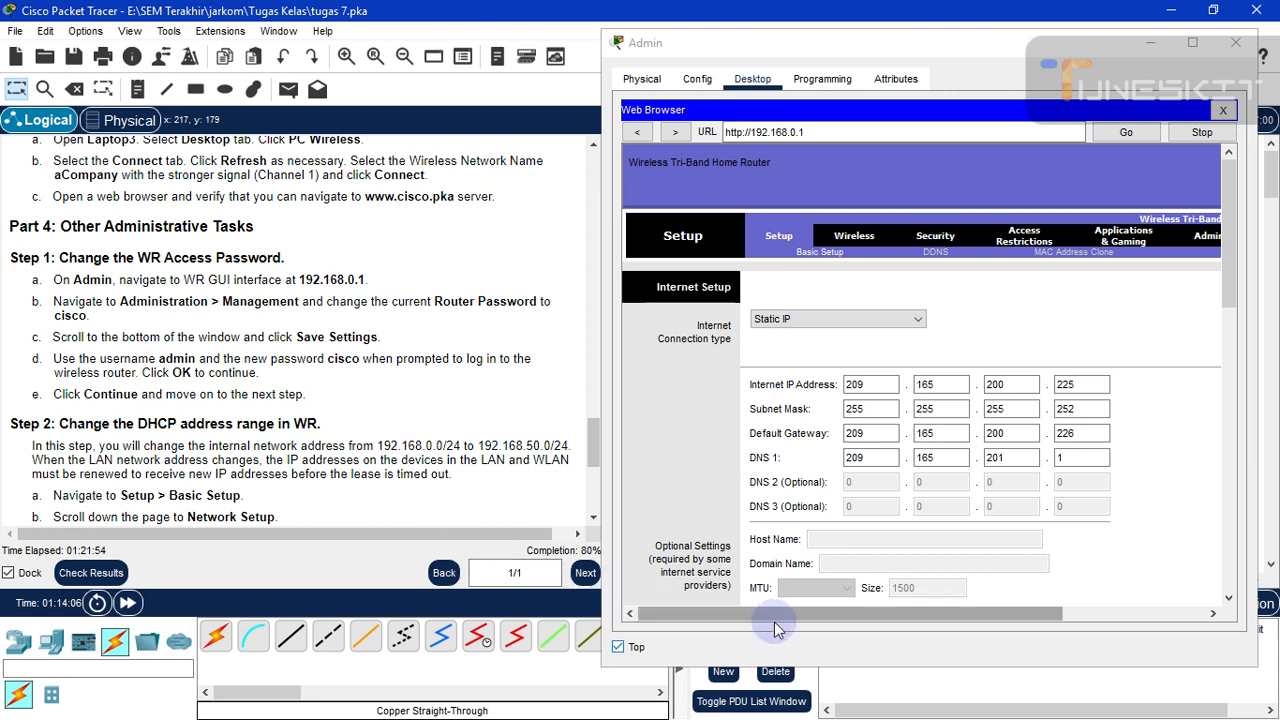
- Scroll the router's Setup page right toward the Administration tab
{"action": "left_click", "coordinate": [840, 625]}
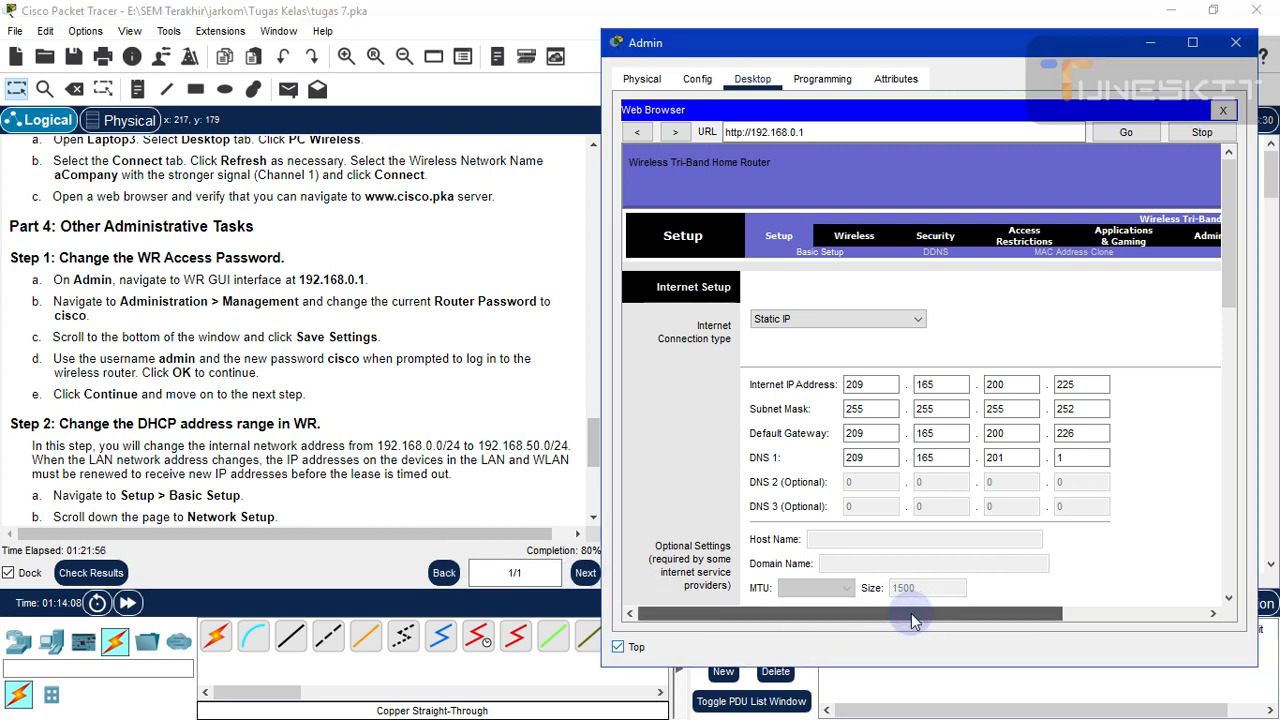
{"action": "scroll", "coordinate": [910, 614], "scroll_direction": "right", "scroll_amount": 4}
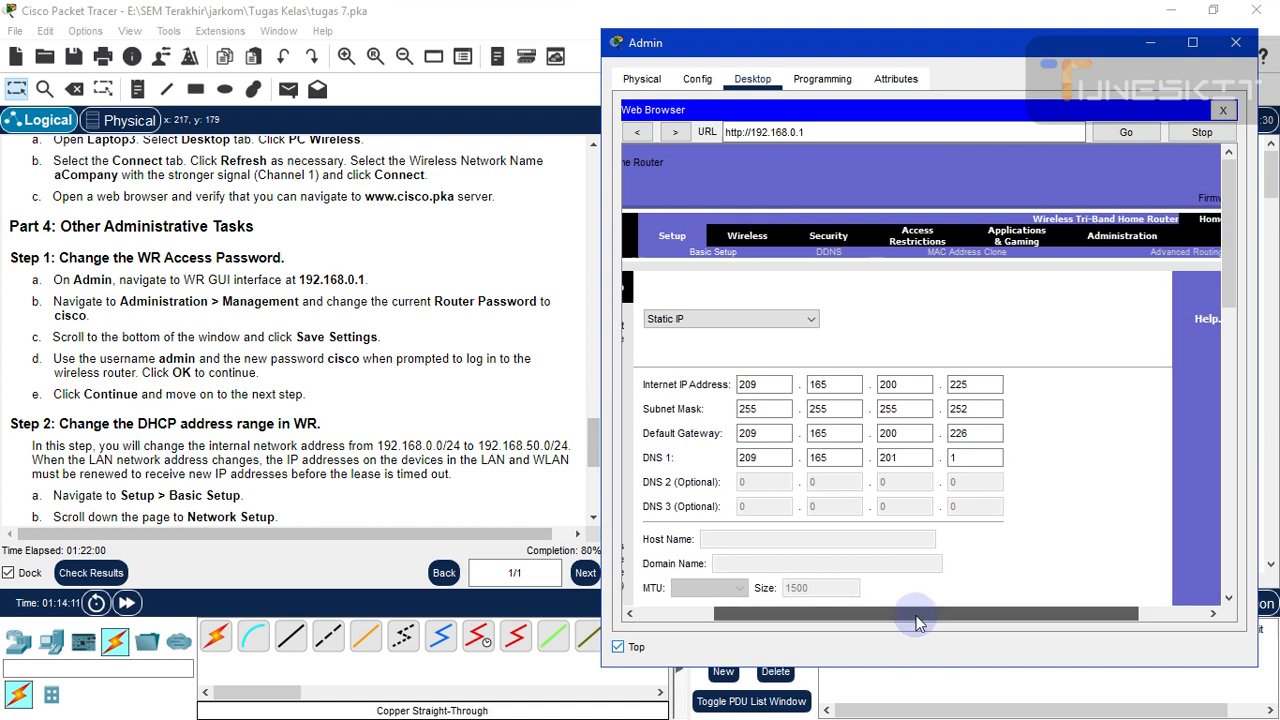
{"action": "scroll", "coordinate": [955, 605], "scroll_direction": "right", "scroll_amount": 2}
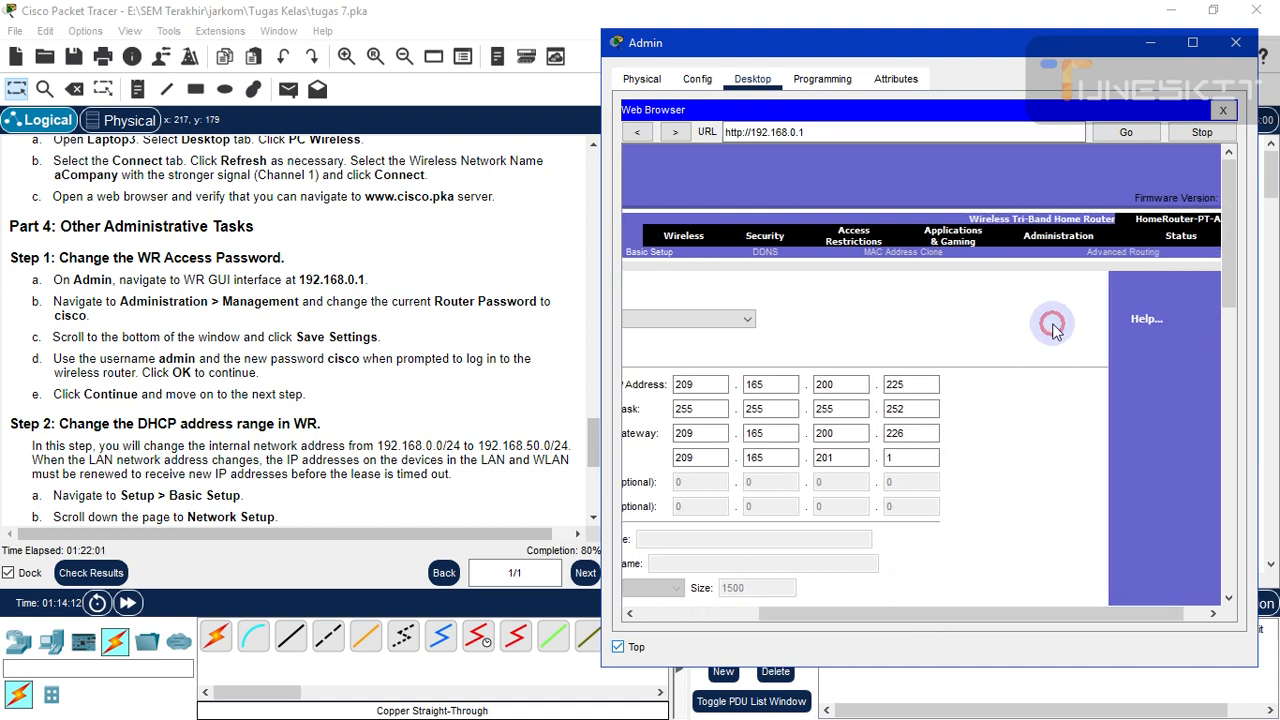
- On Administration > Management, enter a new router password in both password fields
{"action": "left_click", "coordinate": [1048, 250]}
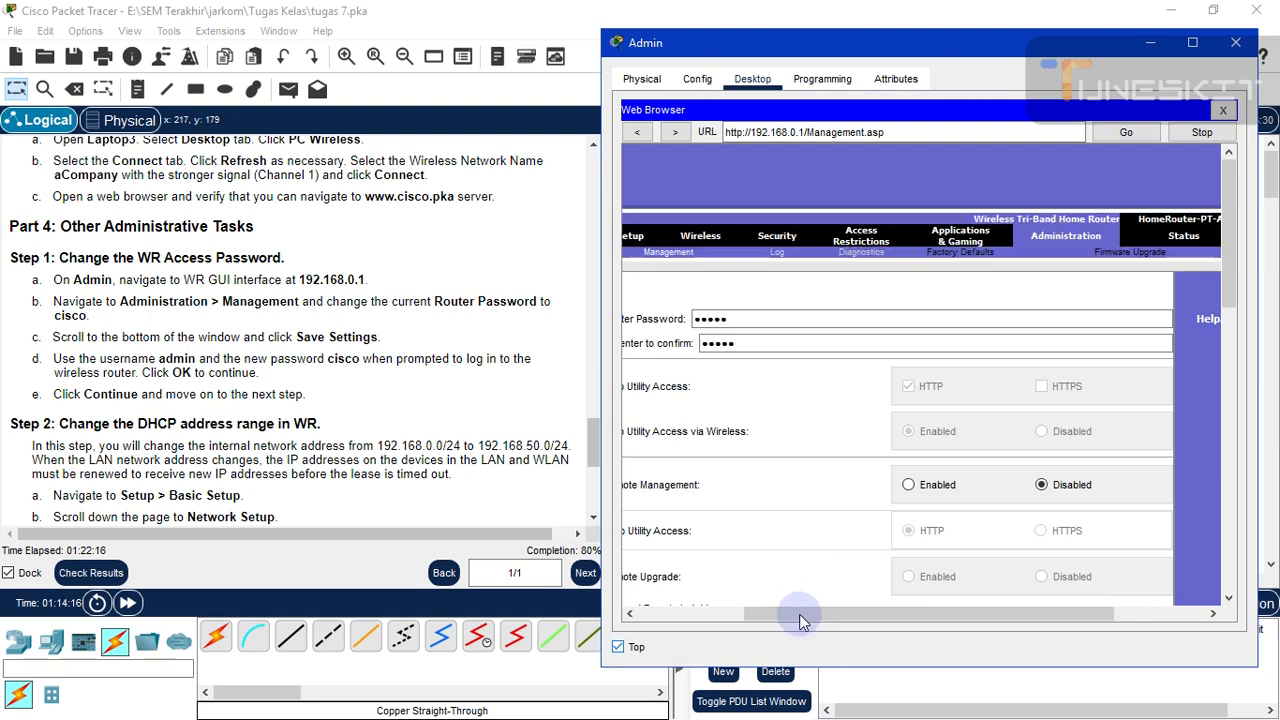
{"action": "left_click_drag", "start_coordinate": [799, 614], "coordinate": [684, 614]}
{"action": "left_click", "coordinate": [908, 320]}
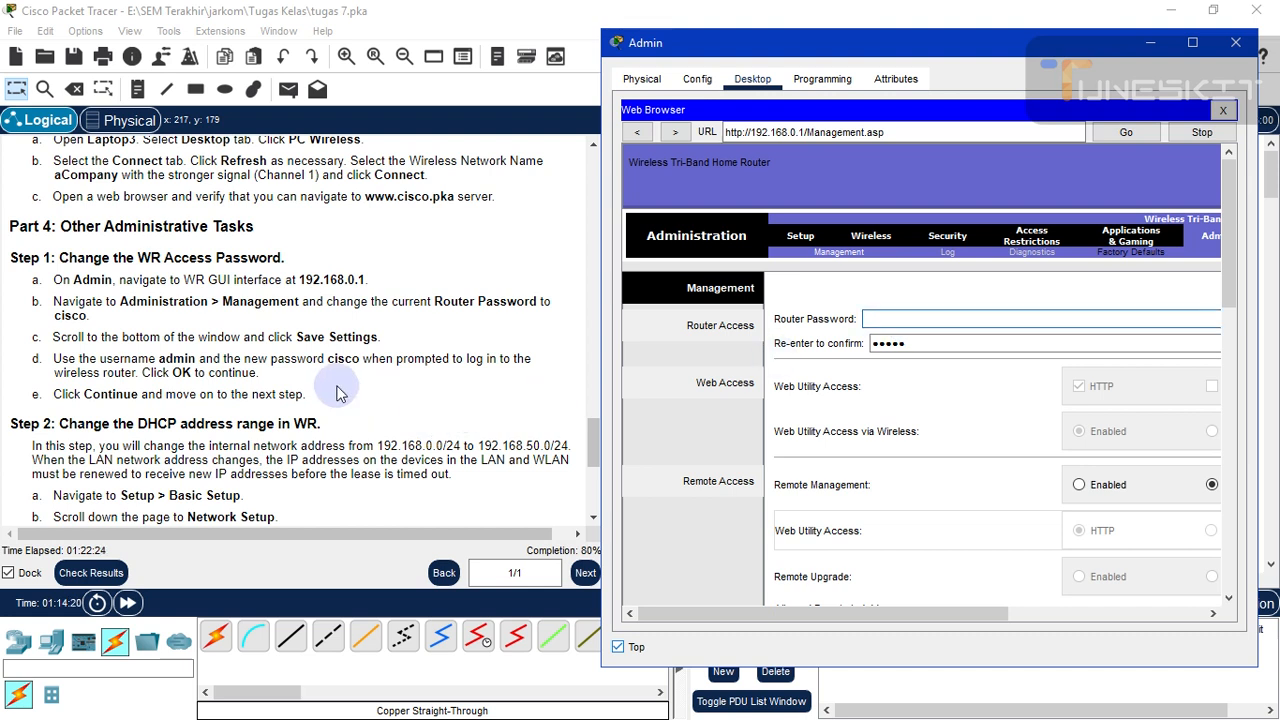
{"action": "left_click", "coordinate": [878, 320]}
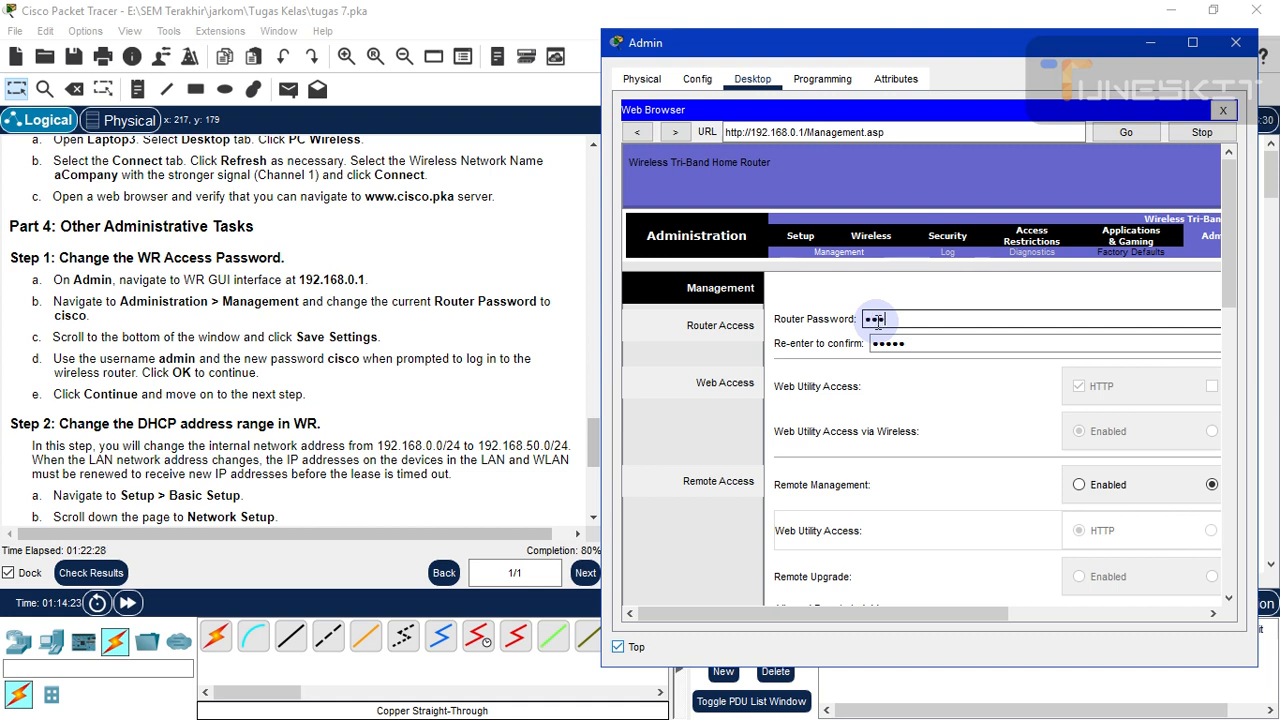
{"action": "left_click", "coordinate": [925, 342]}
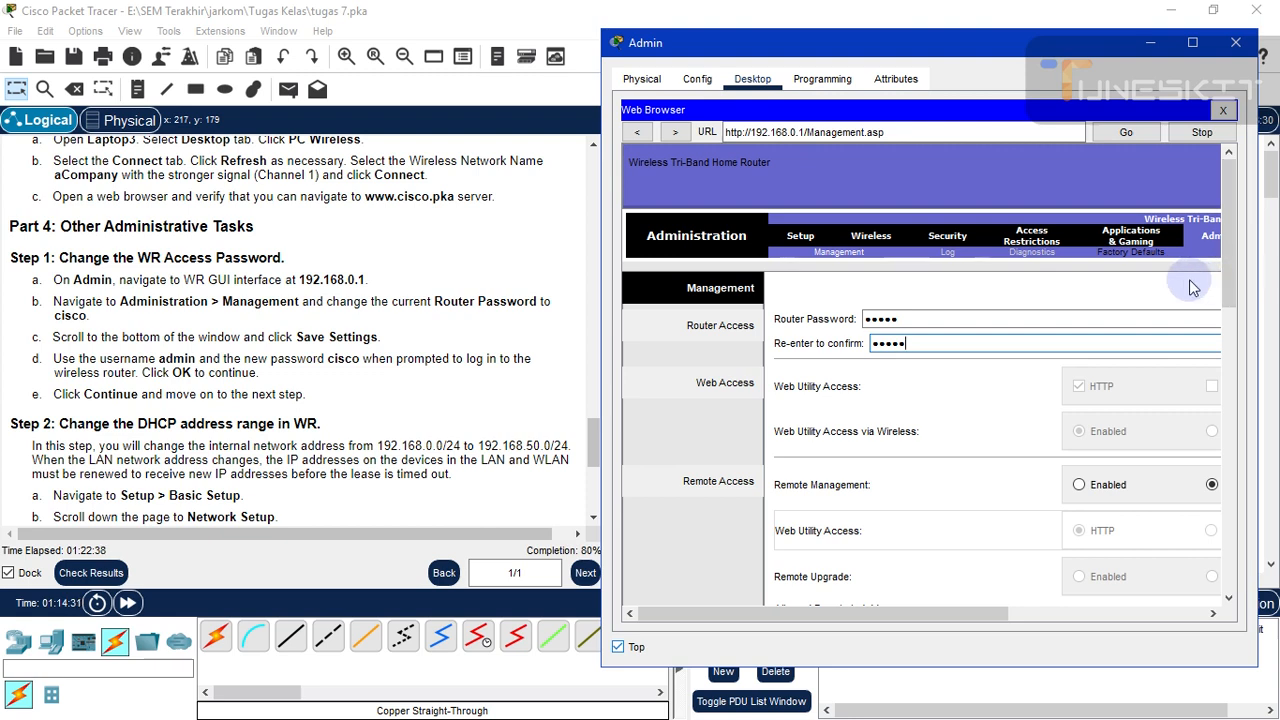
{"action": "left_click_drag", "start_coordinate": [1237, 297], "coordinate": [1248, 570]}
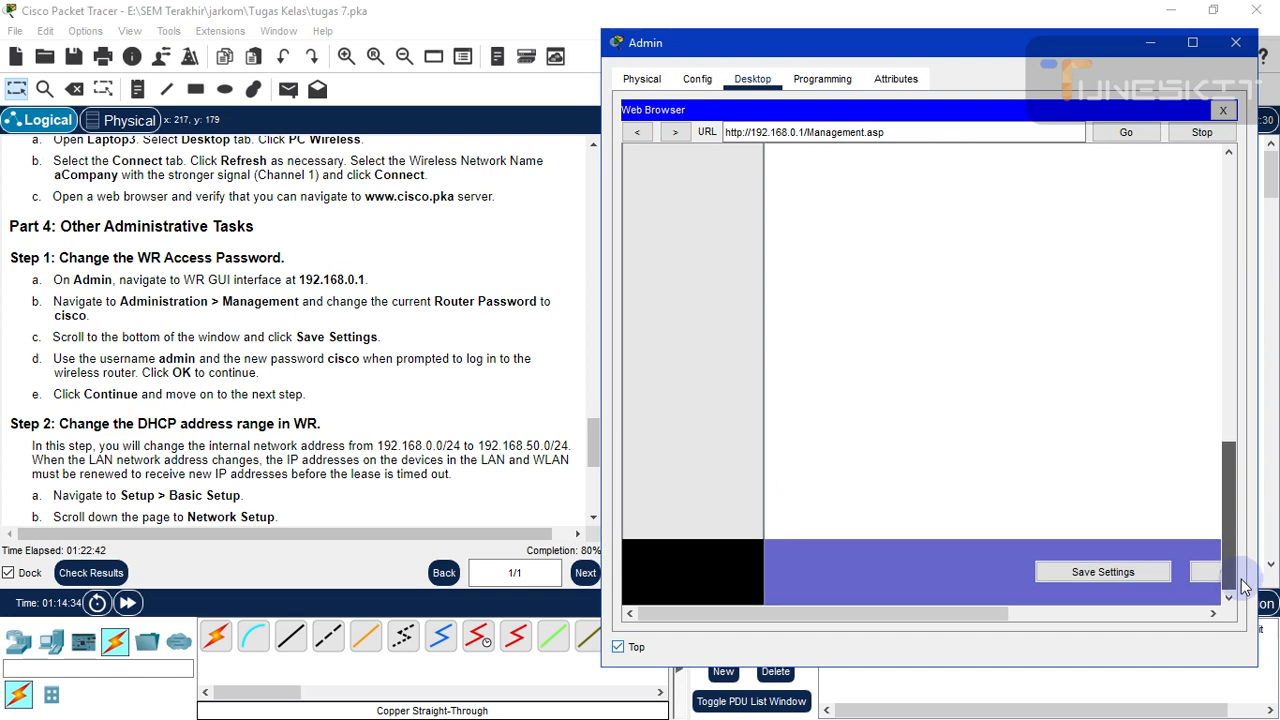
- Save the new router password settings and review the Step 2 instructions
{"action": "left_click", "coordinate": [1120, 573]}
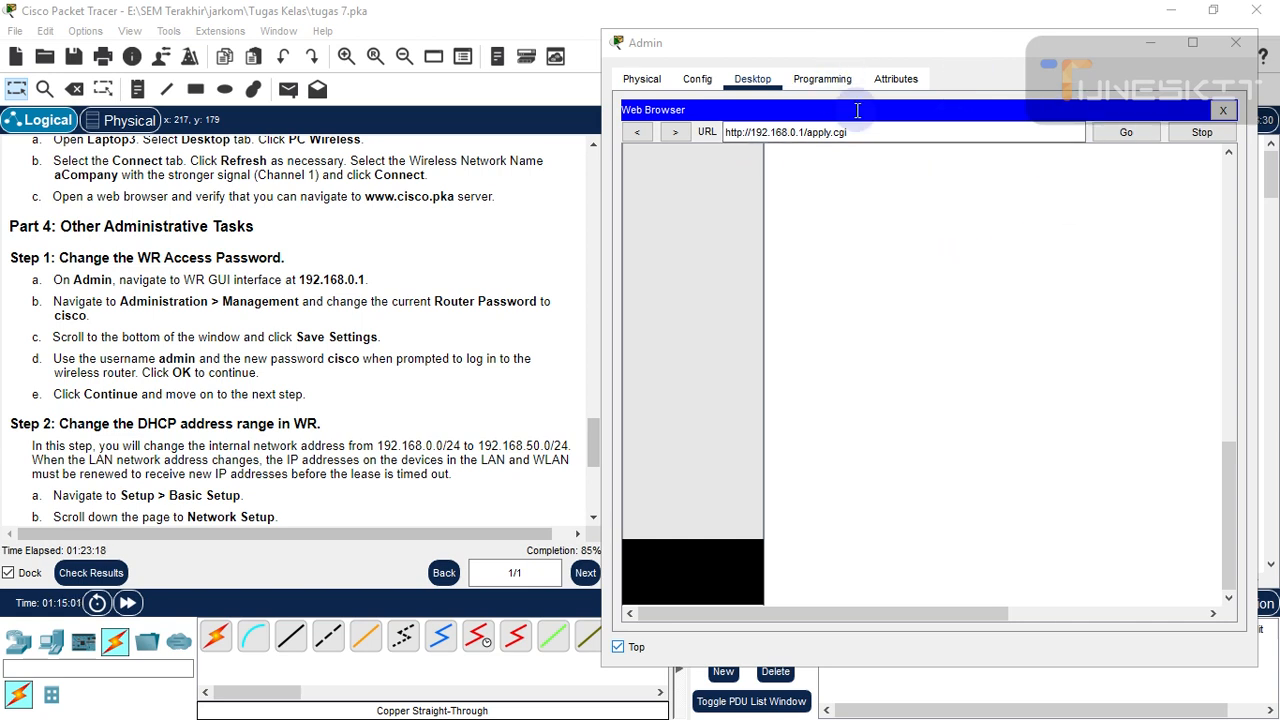
{"action": "scroll", "coordinate": [371, 330], "scroll_direction": "down", "scroll_amount": 5}
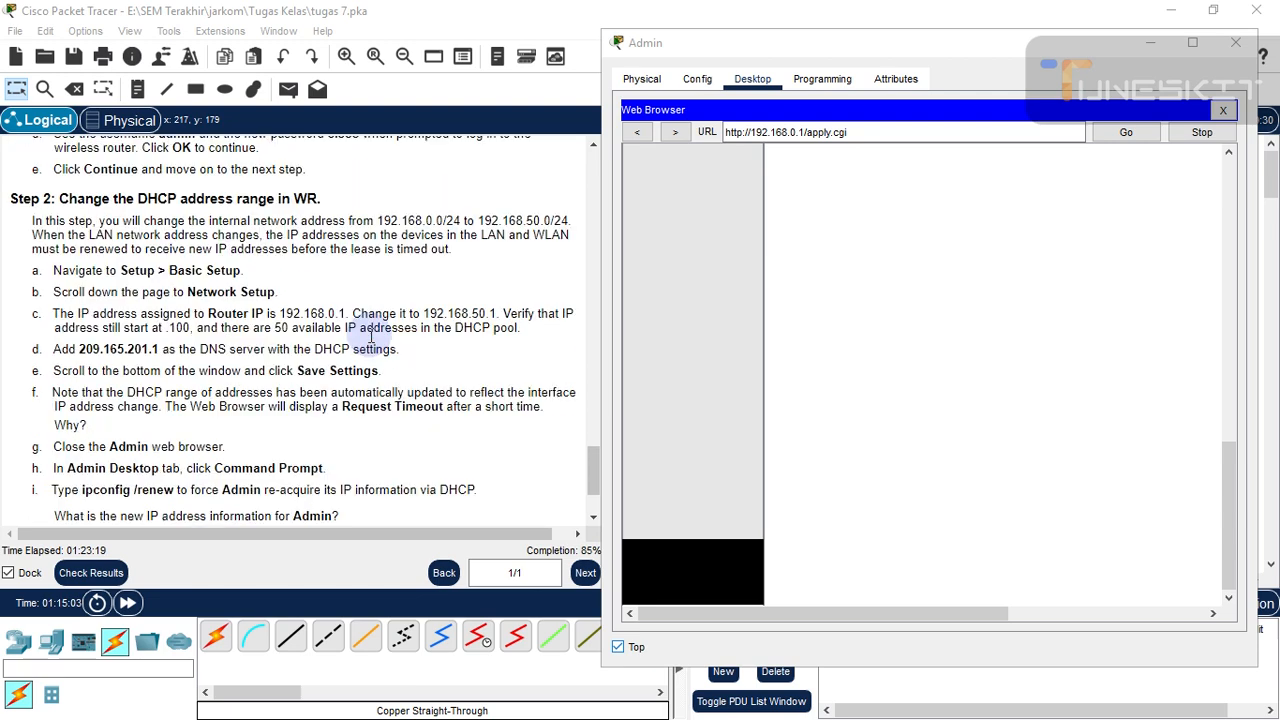
{"action": "scroll", "coordinate": [206, 245], "scroll_direction": "up", "scroll_amount": 1}
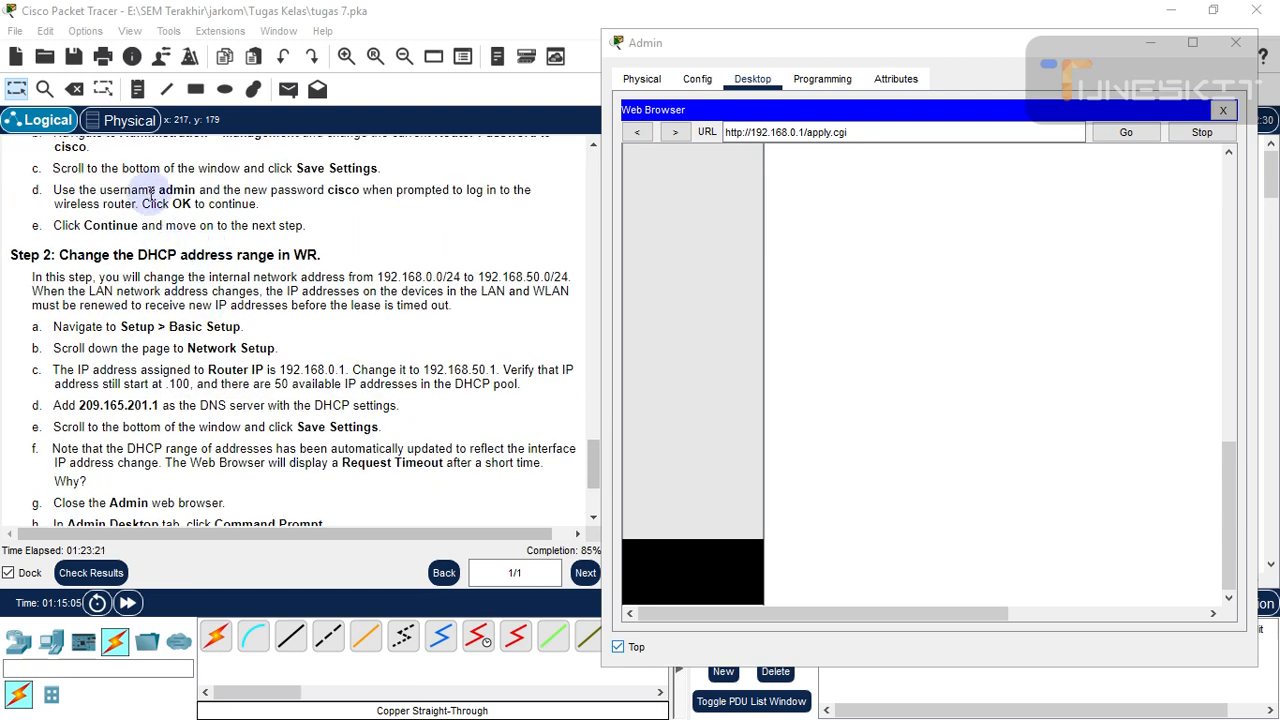
- Reposition and scroll the Admin window, then minimise it to reveal the topology
{"action": "left_click", "coordinate": [989, 46]}
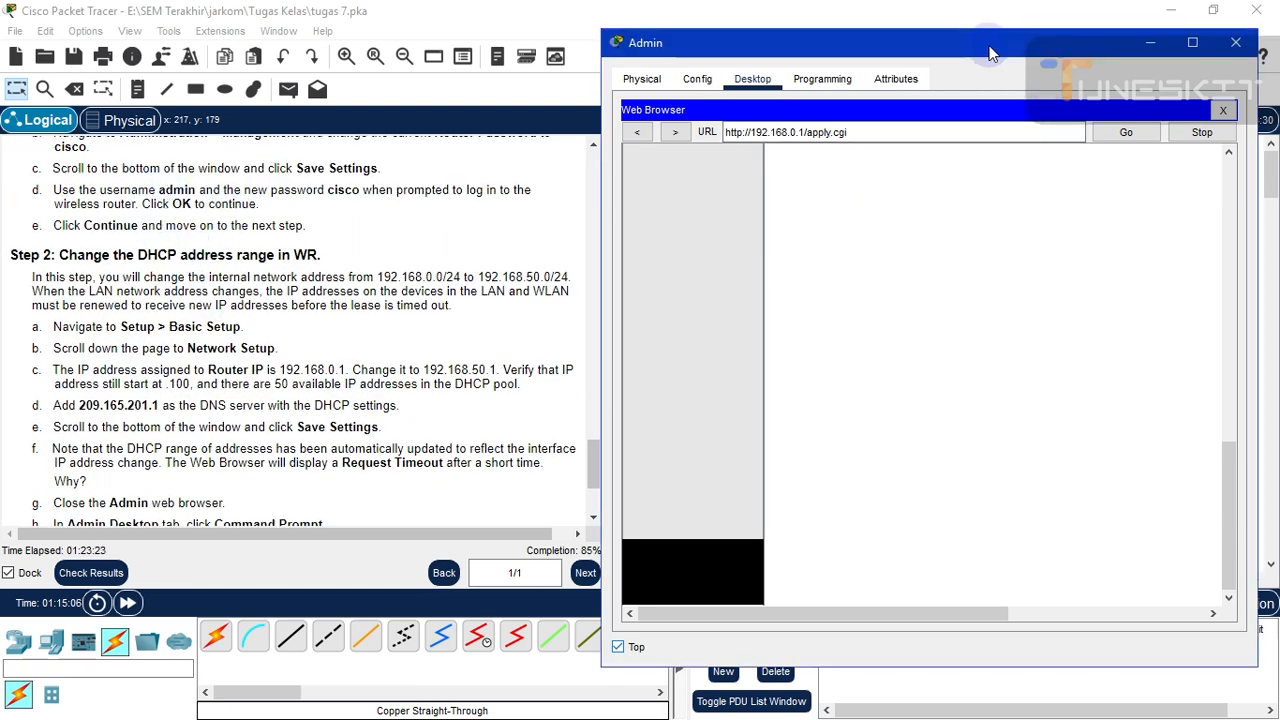
{"action": "left_click_drag", "start_coordinate": [988, 46], "coordinate": [947, 41]}
{"action": "left_click_drag", "start_coordinate": [1185, 477], "coordinate": [1174, 190]}
{"action": "left_click_drag", "start_coordinate": [1188, 241], "coordinate": [1195, 575]}
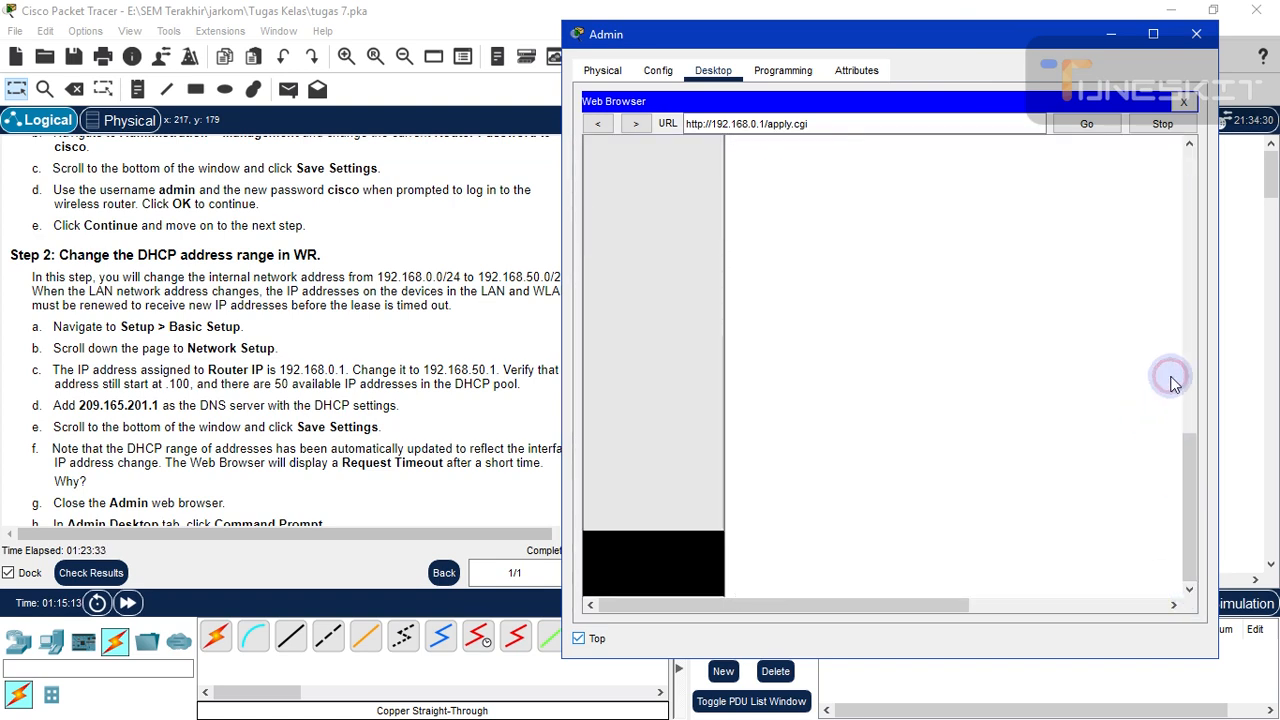
{"action": "left_click_drag", "start_coordinate": [1188, 483], "coordinate": [1176, 145]}
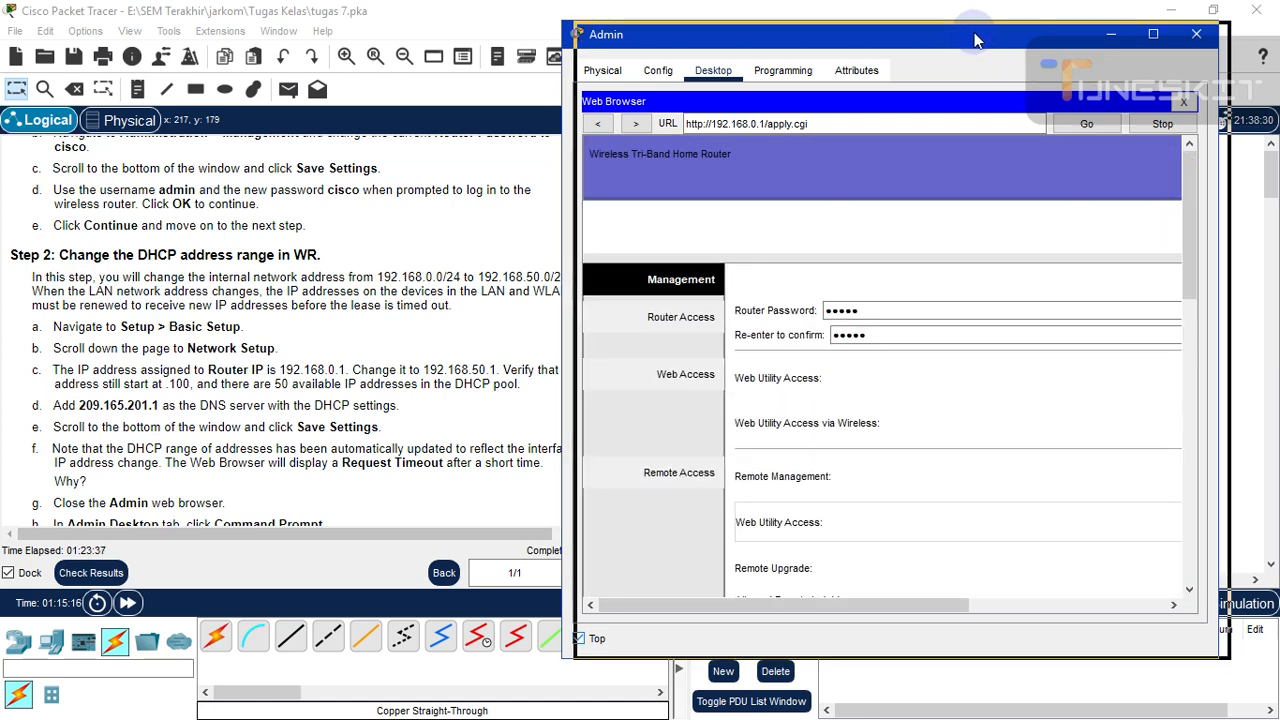
{"action": "left_click_drag", "start_coordinate": [962, 44], "coordinate": [982, 45]}
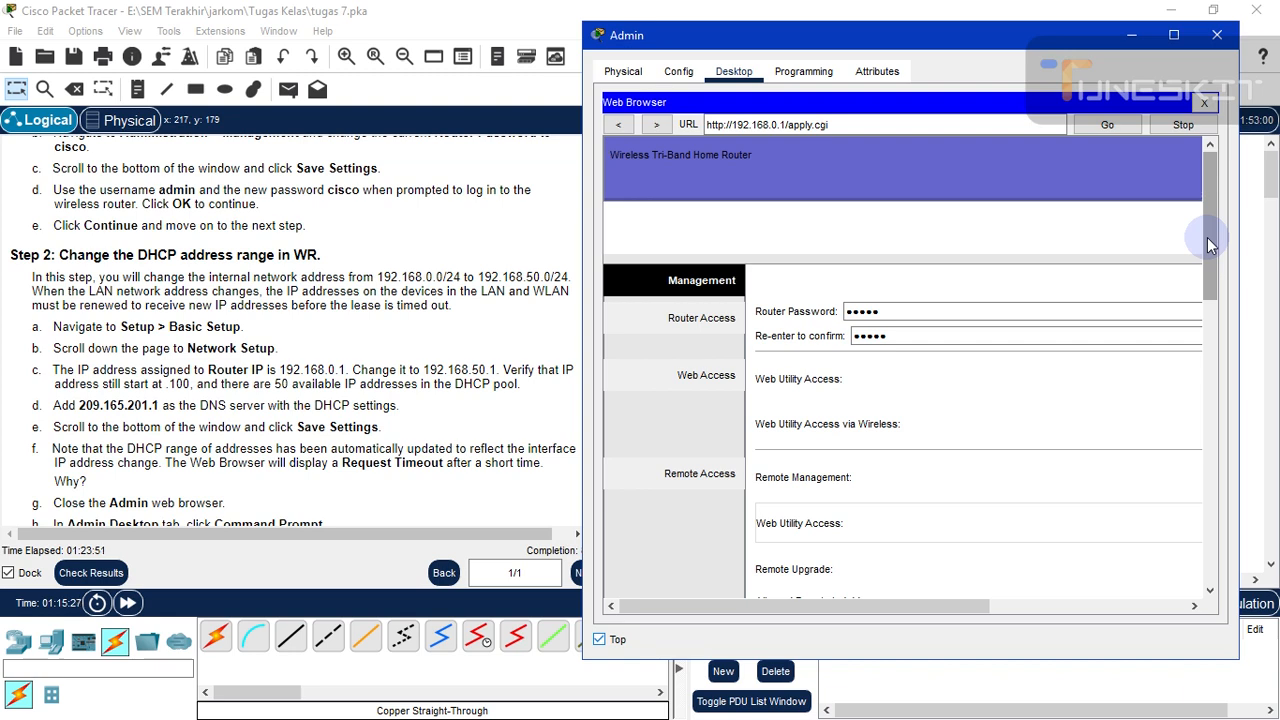
{"action": "left_click_drag", "start_coordinate": [1207, 237], "coordinate": [1196, 209]}
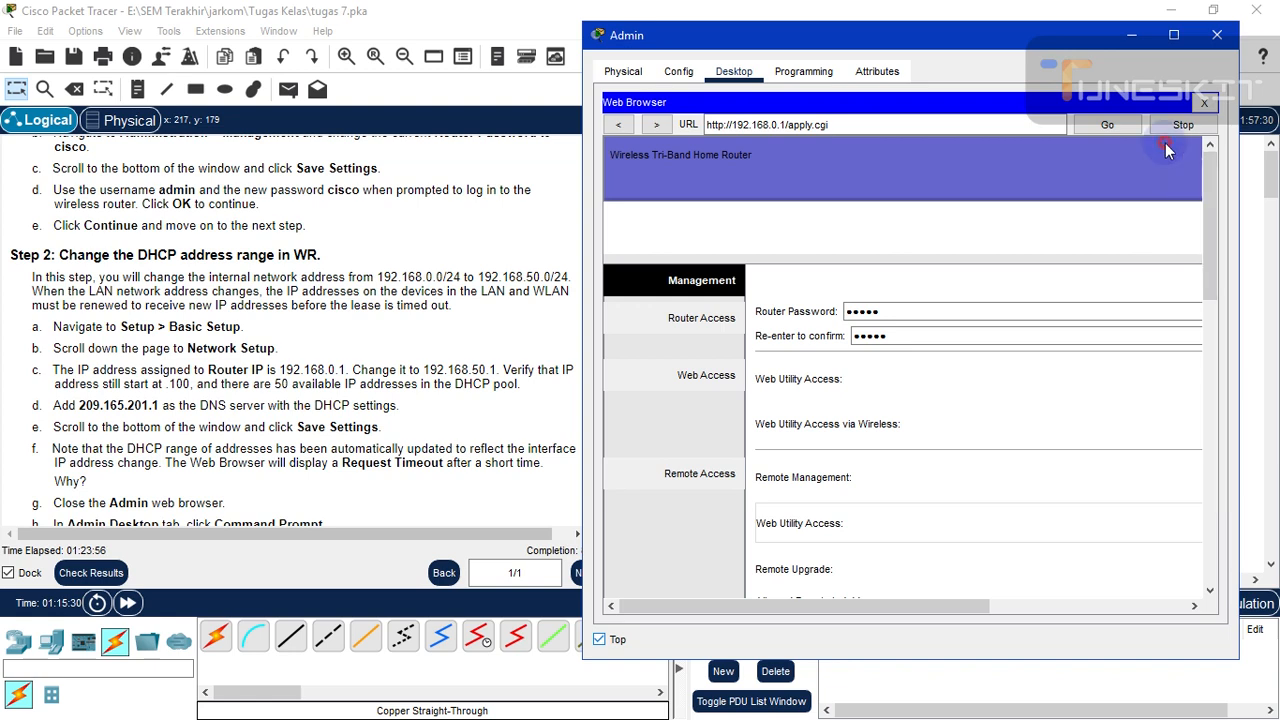
{"action": "left_click", "coordinate": [1129, 40]}
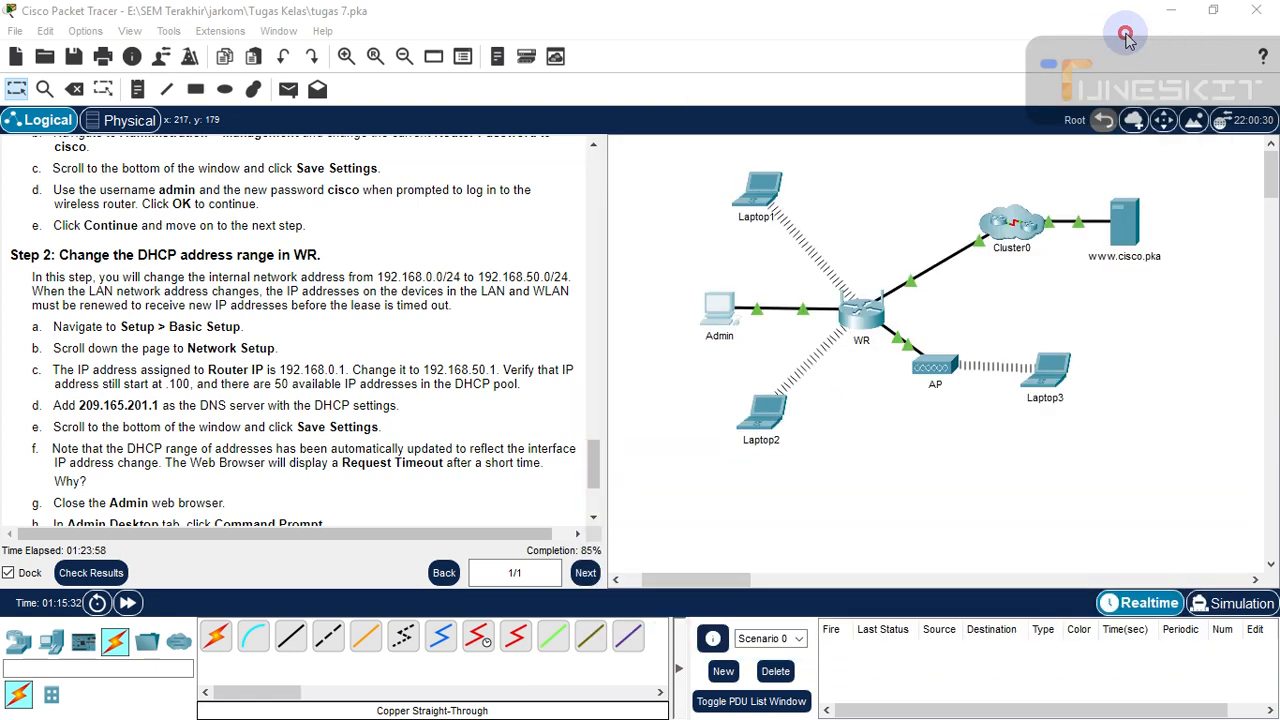
{"action": "left_click", "coordinate": [1172, 12]}
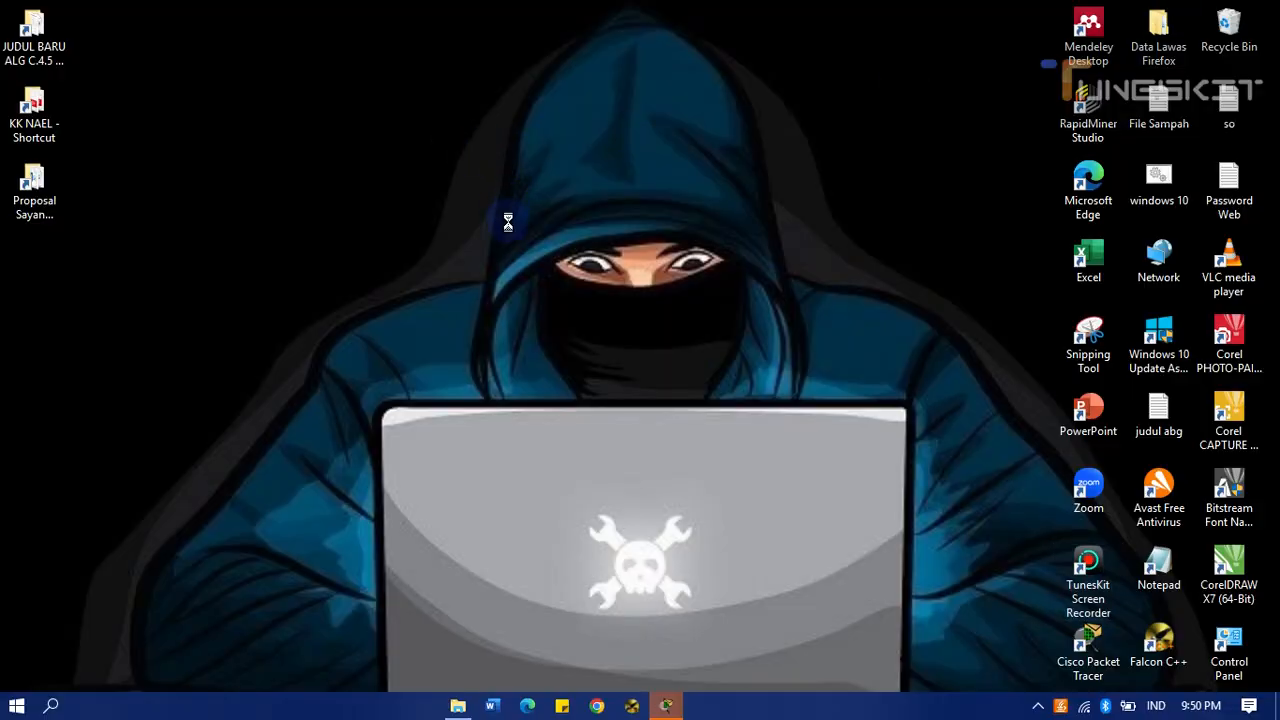
{"action": "right_click", "coordinate": [517, 252]}
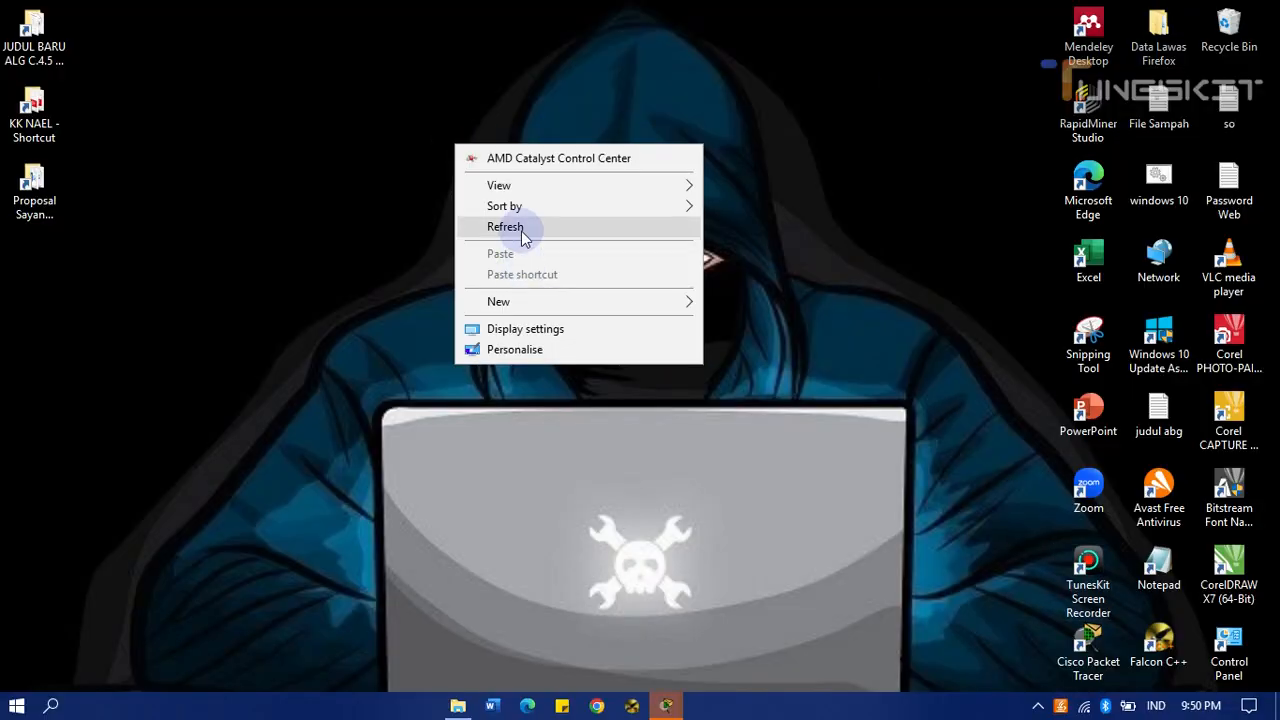
{"action": "left_click", "coordinate": [523, 232]}
{"action": "mouse_move", "coordinate": [668, 708]}
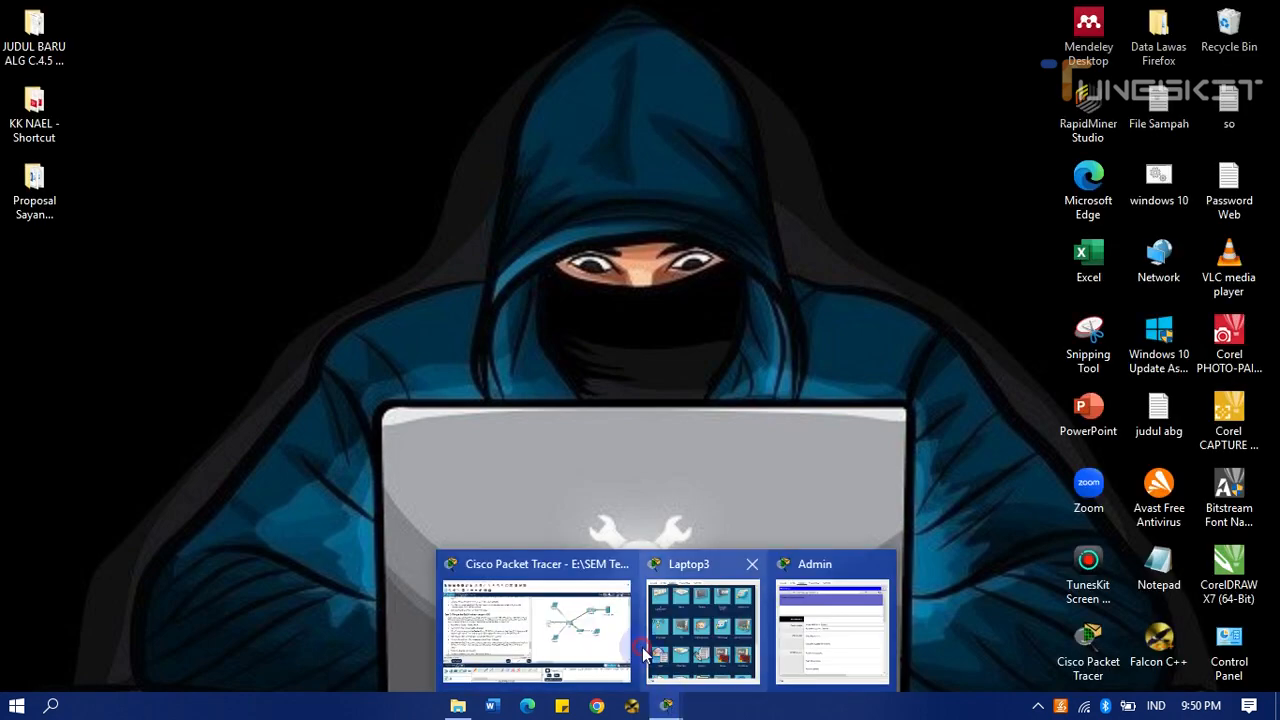
{"action": "left_click", "coordinate": [585, 623]}
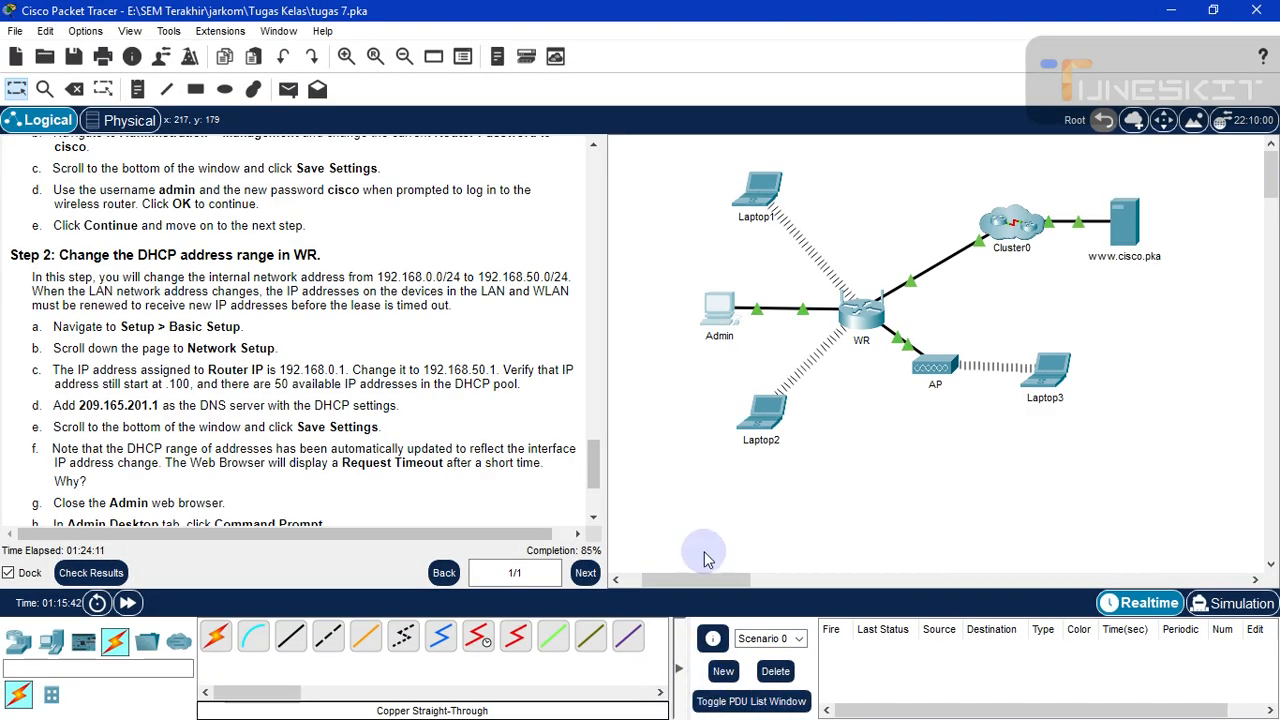
- Reopen the Admin PC's window and scroll through the router's Management page
{"action": "left_click", "coordinate": [716, 318]}
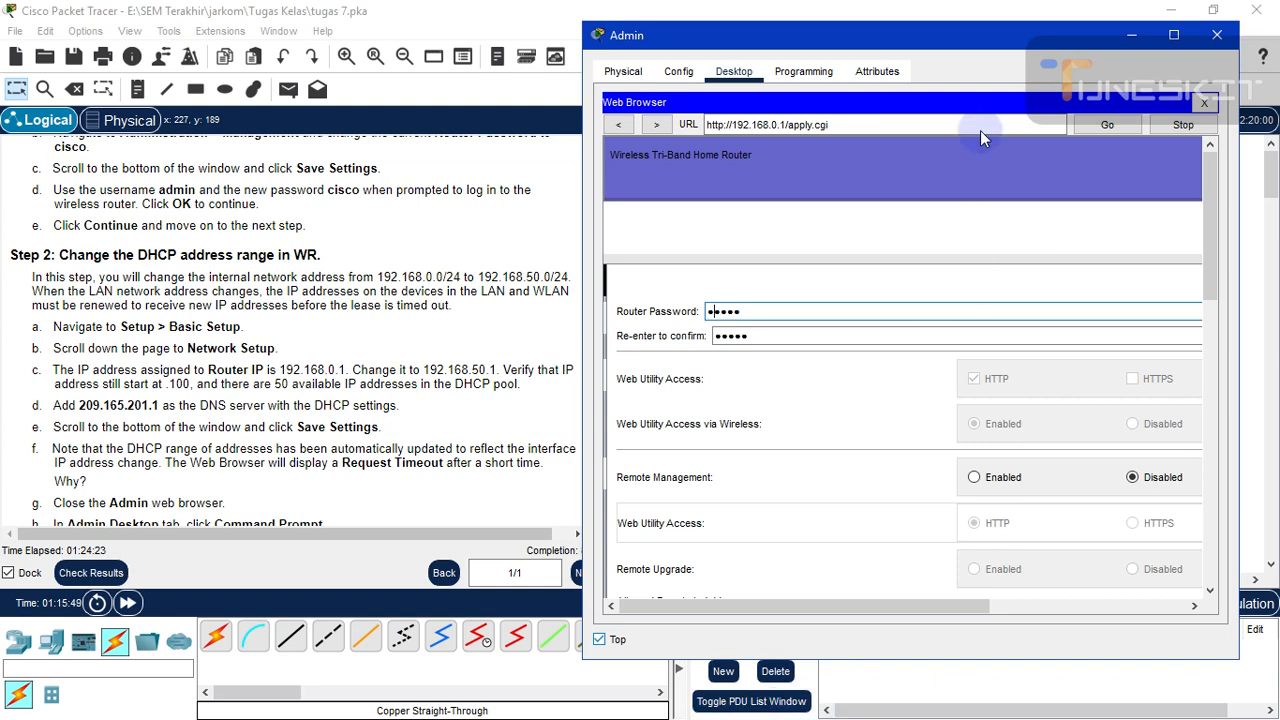
{"action": "left_click_drag", "start_coordinate": [970, 37], "coordinate": [945, 30]}
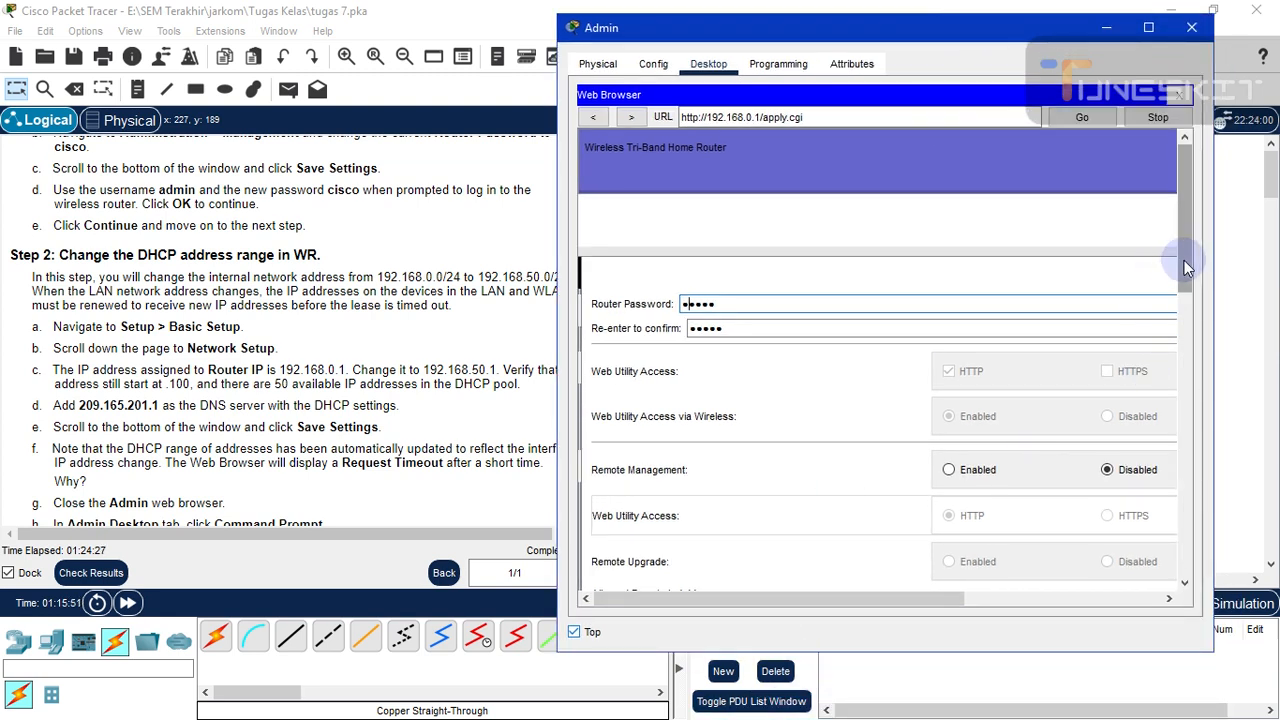
{"action": "left_click_drag", "start_coordinate": [1184, 260], "coordinate": [1187, 602]}
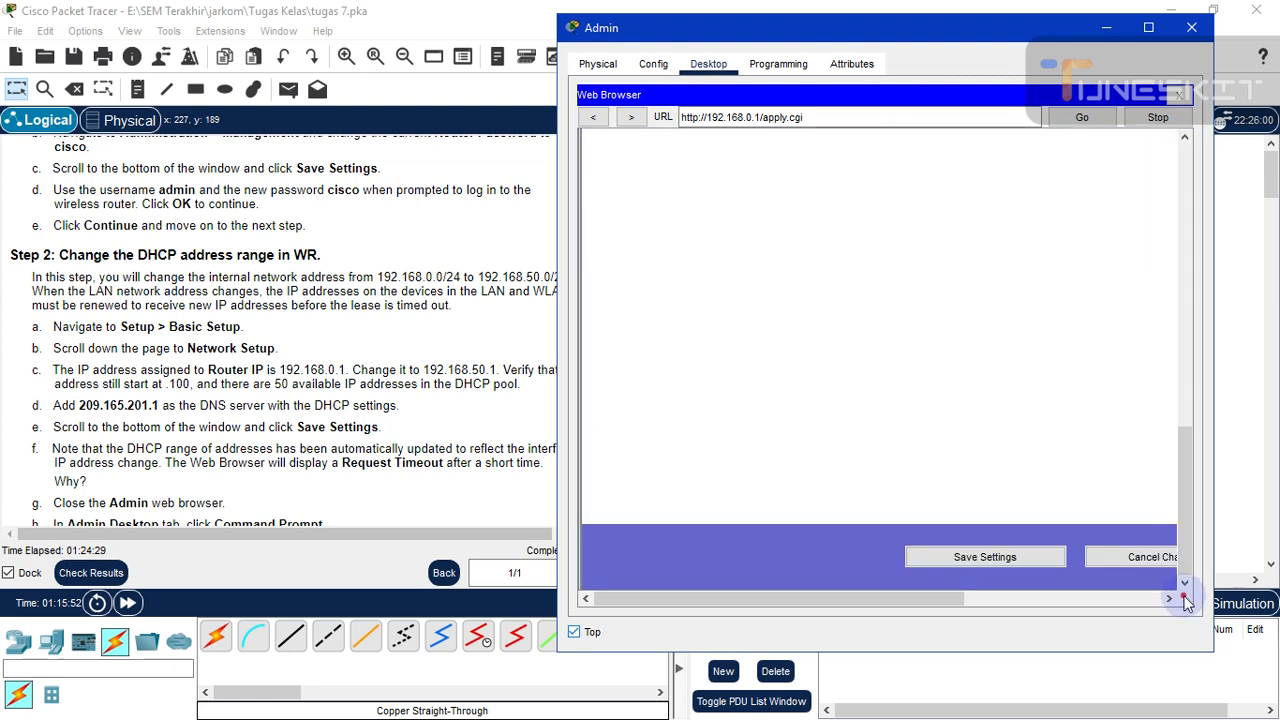
{"action": "left_click_drag", "start_coordinate": [866, 36], "coordinate": [900, 35]}
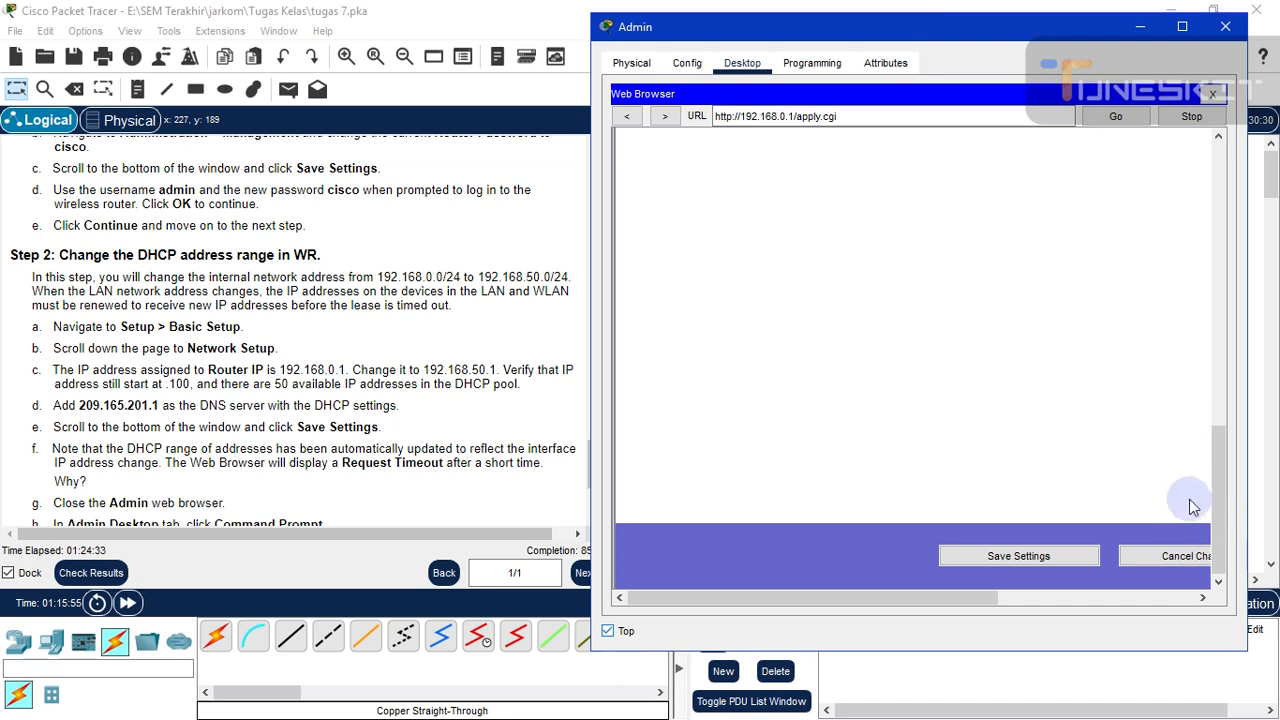
{"action": "left_click_drag", "start_coordinate": [1216, 508], "coordinate": [1203, 157]}
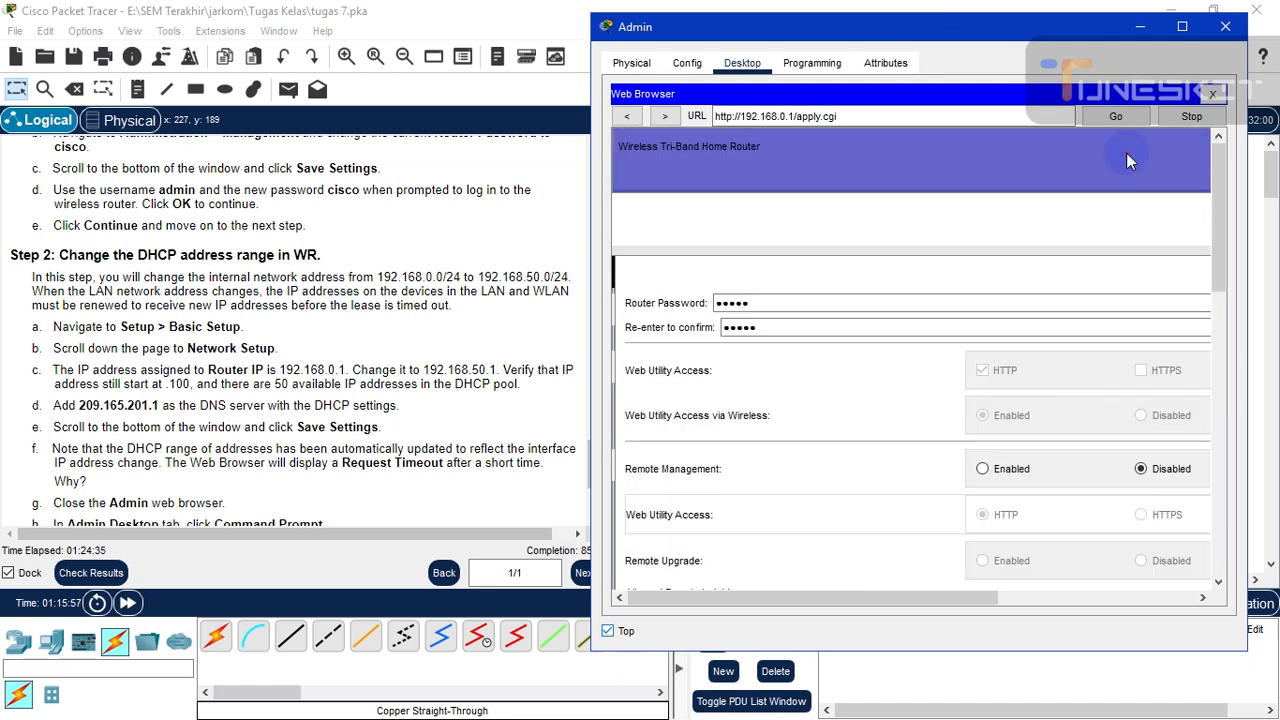
- Correct the re-entered confirmation password and save the router settings again
{"action": "left_click", "coordinate": [754, 302]}
{"action": "left_click", "coordinate": [762, 302]}
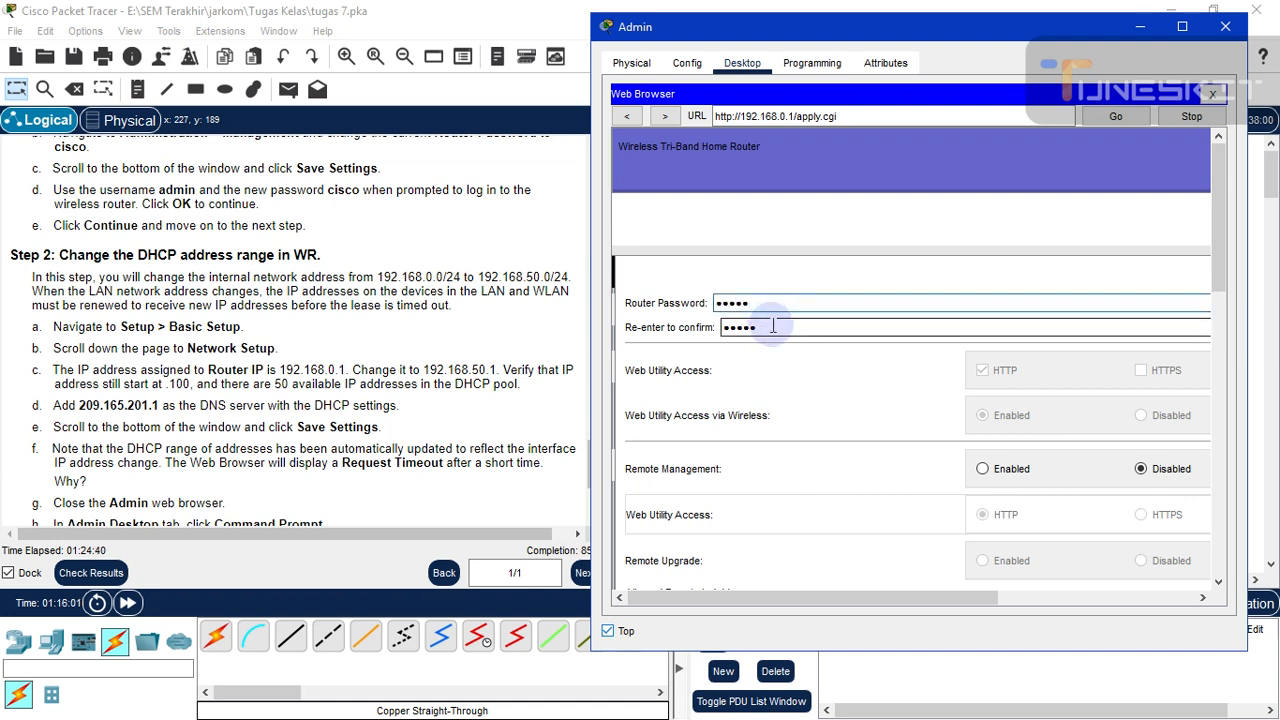
{"action": "left_click", "coordinate": [772, 326]}
{"action": "key", "text": "BackSpace"}
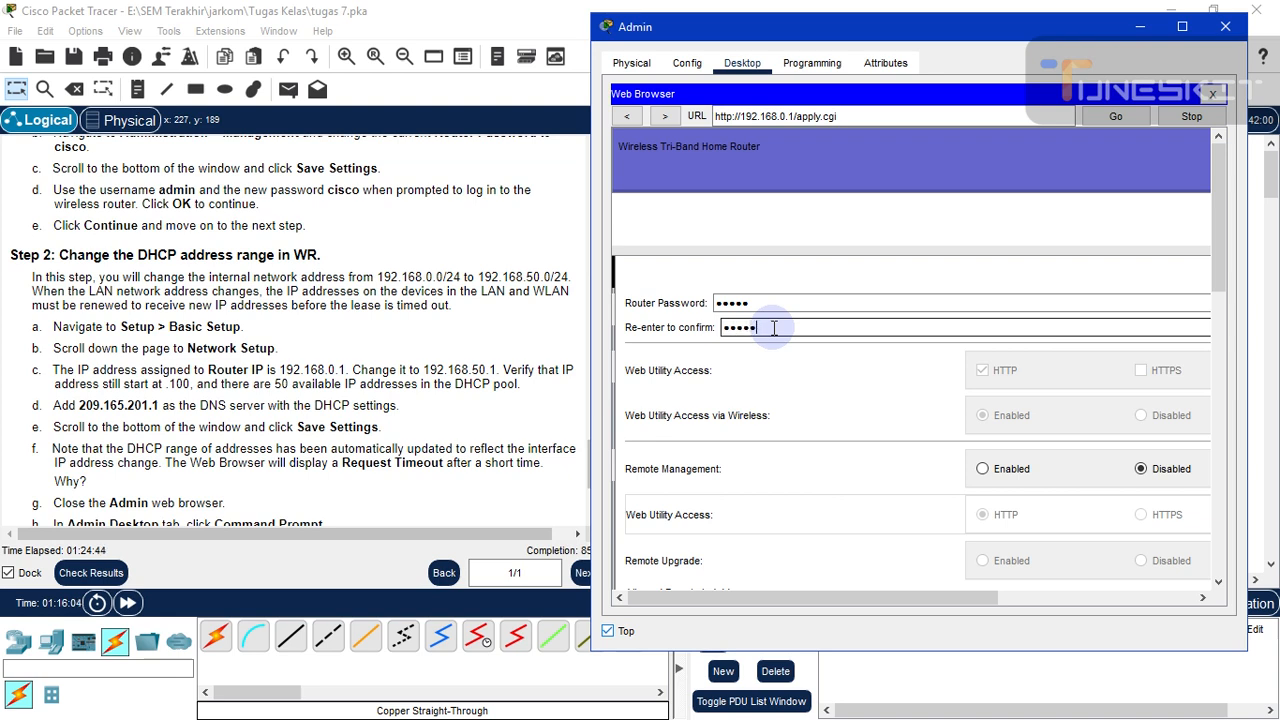
{"action": "left_click_drag", "start_coordinate": [1222, 284], "coordinate": [1160, 588]}
{"action": "left_click", "coordinate": [1052, 562]}
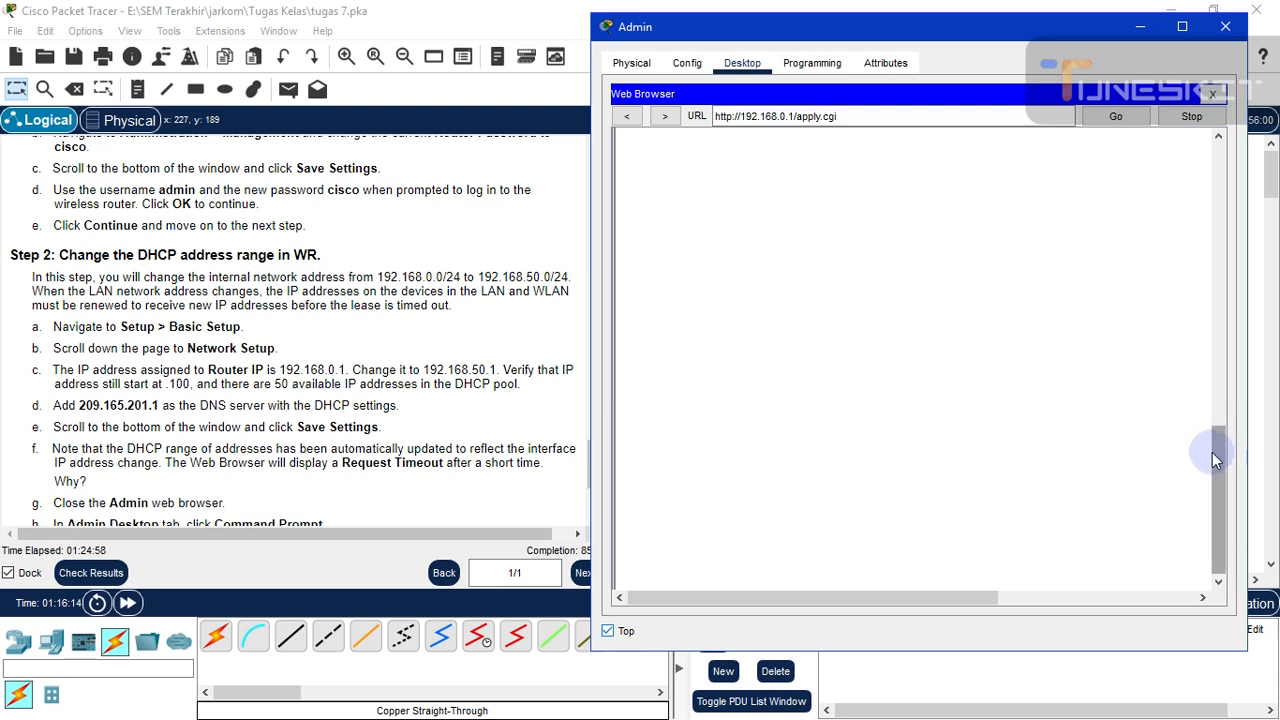
- Check the saved page, then hide the Admin window to return to the topology
{"action": "left_click_drag", "start_coordinate": [1213, 453], "coordinate": [1215, 165]}
{"action": "left_click", "coordinate": [901, 180]}
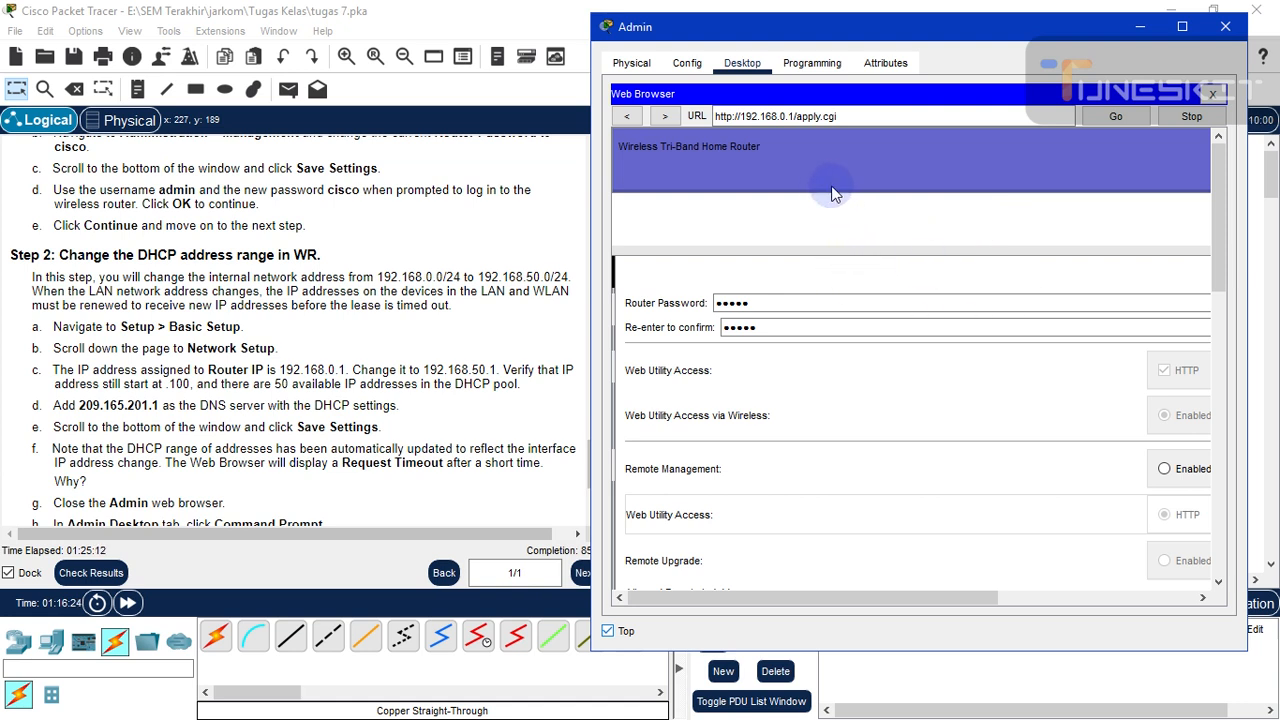
{"action": "left_click", "coordinate": [733, 305]}
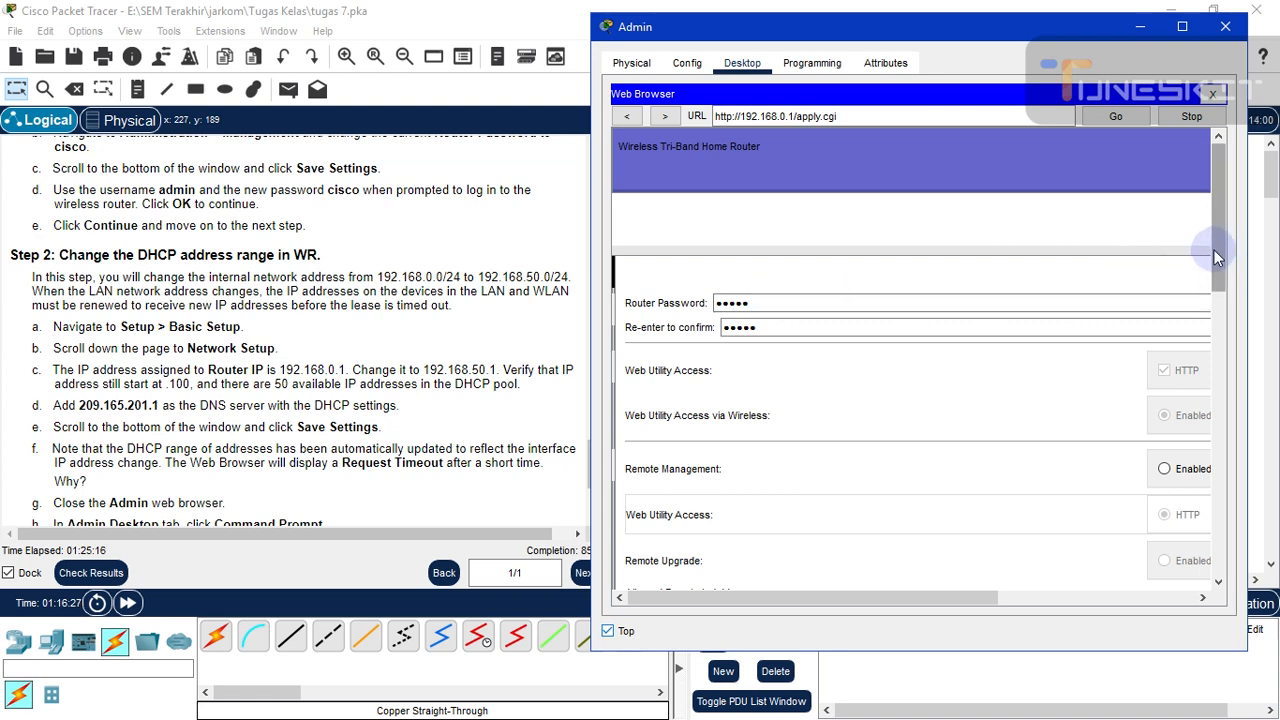
{"action": "left_click_drag", "start_coordinate": [1214, 250], "coordinate": [1210, 515]}
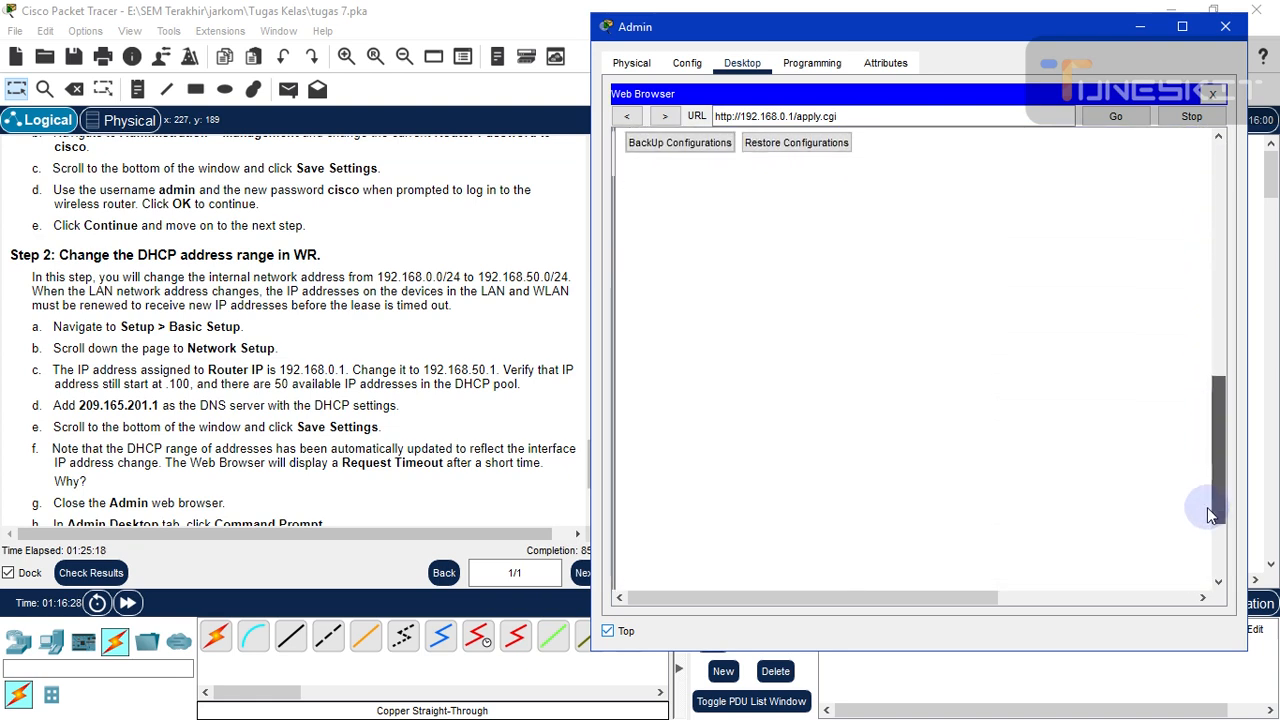
{"action": "left_click", "coordinate": [1140, 27]}
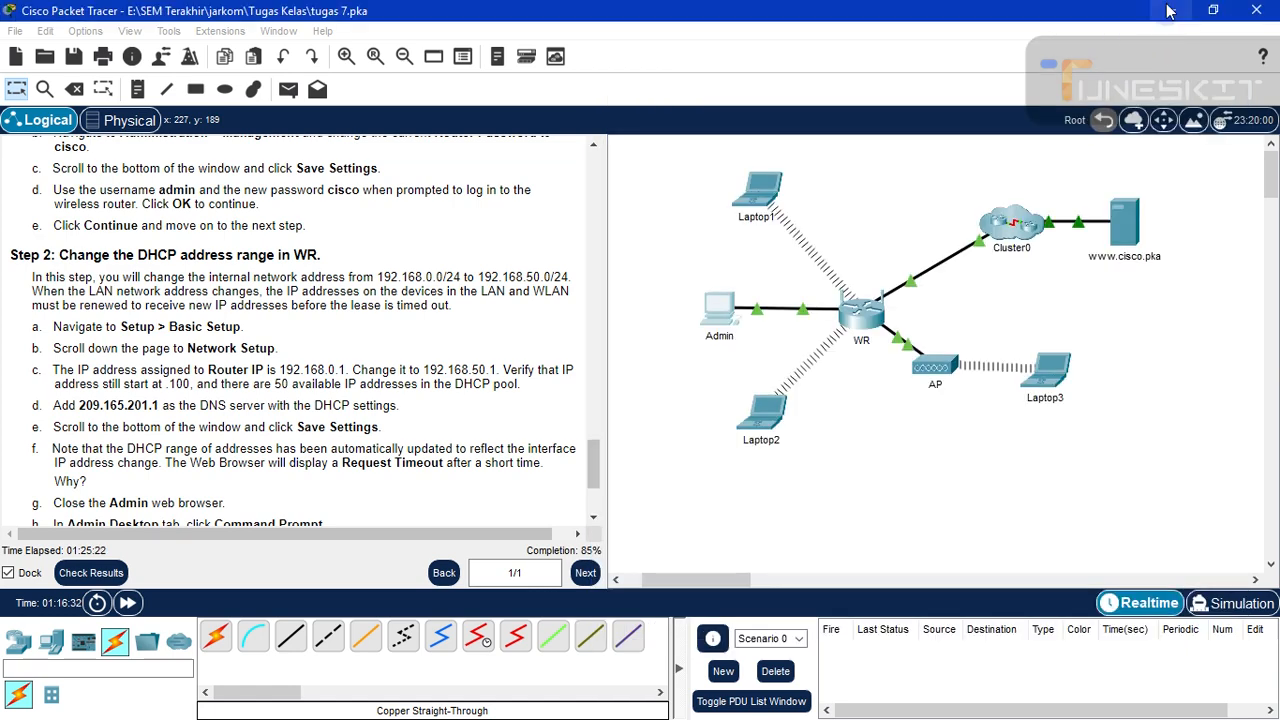
{"action": "left_click", "coordinate": [1167, 10]}
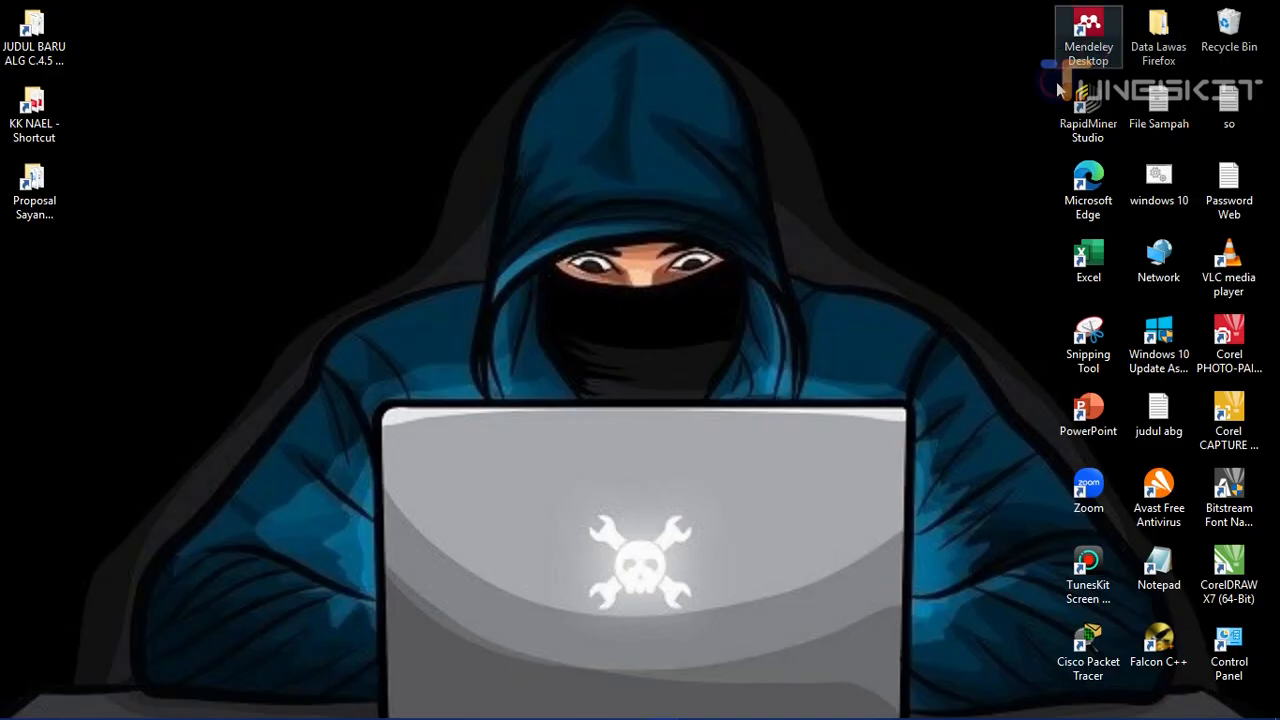
{"action": "right_click", "coordinate": [458, 48]}
{"action": "left_click", "coordinate": [503, 126]}
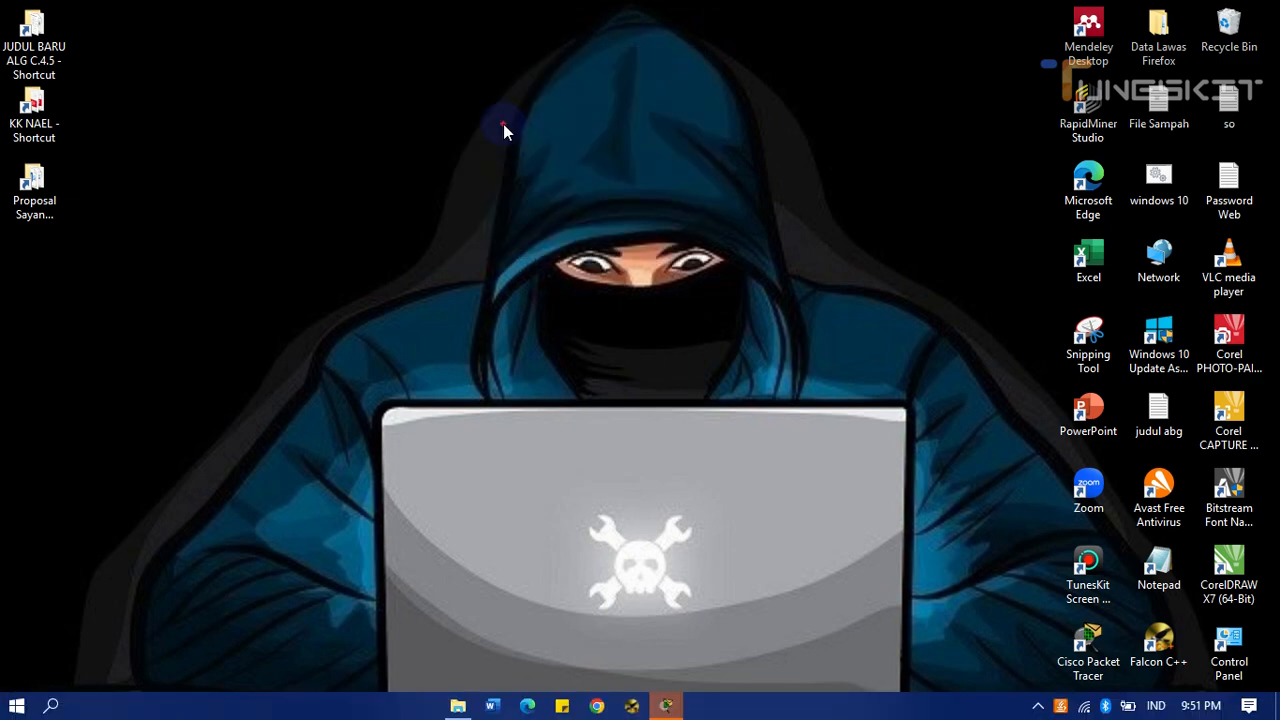
{"action": "right_click", "coordinate": [500, 121]}
{"action": "left_click", "coordinate": [549, 207]}
{"action": "right_click", "coordinate": [489, 135]}
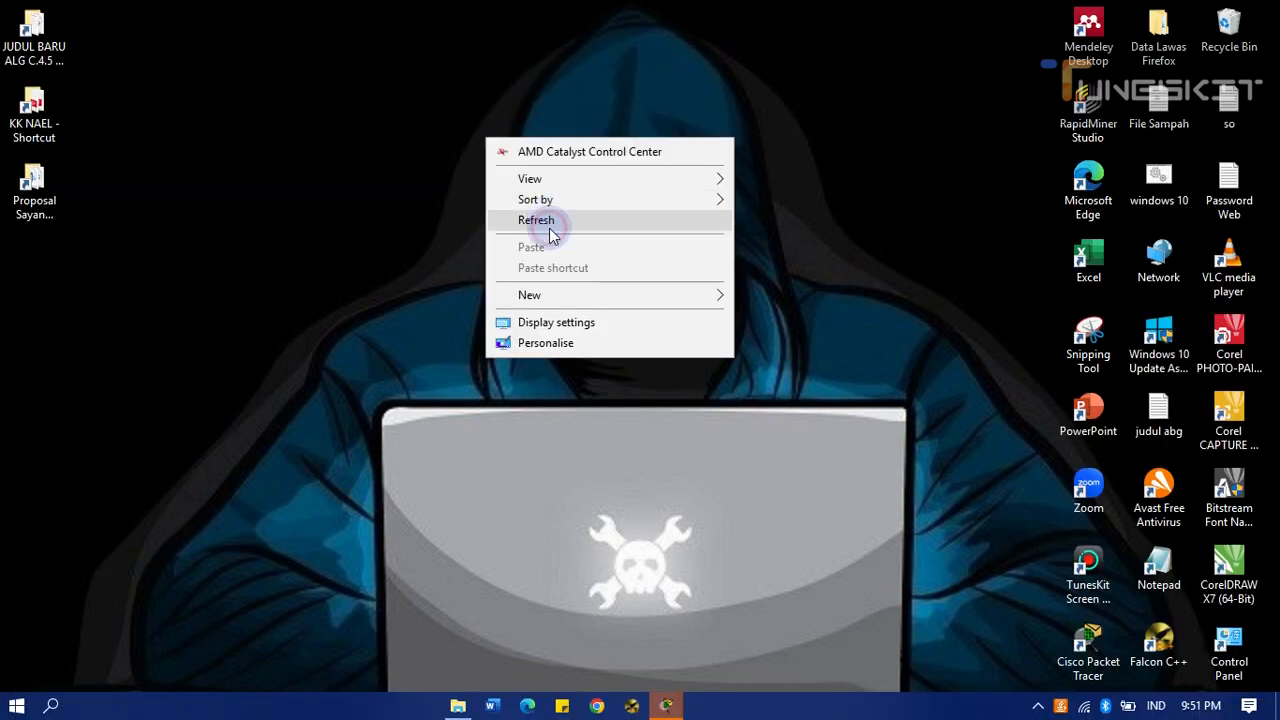
{"action": "left_click", "coordinate": [551, 218]}
{"action": "mouse_move", "coordinate": [671, 705]}
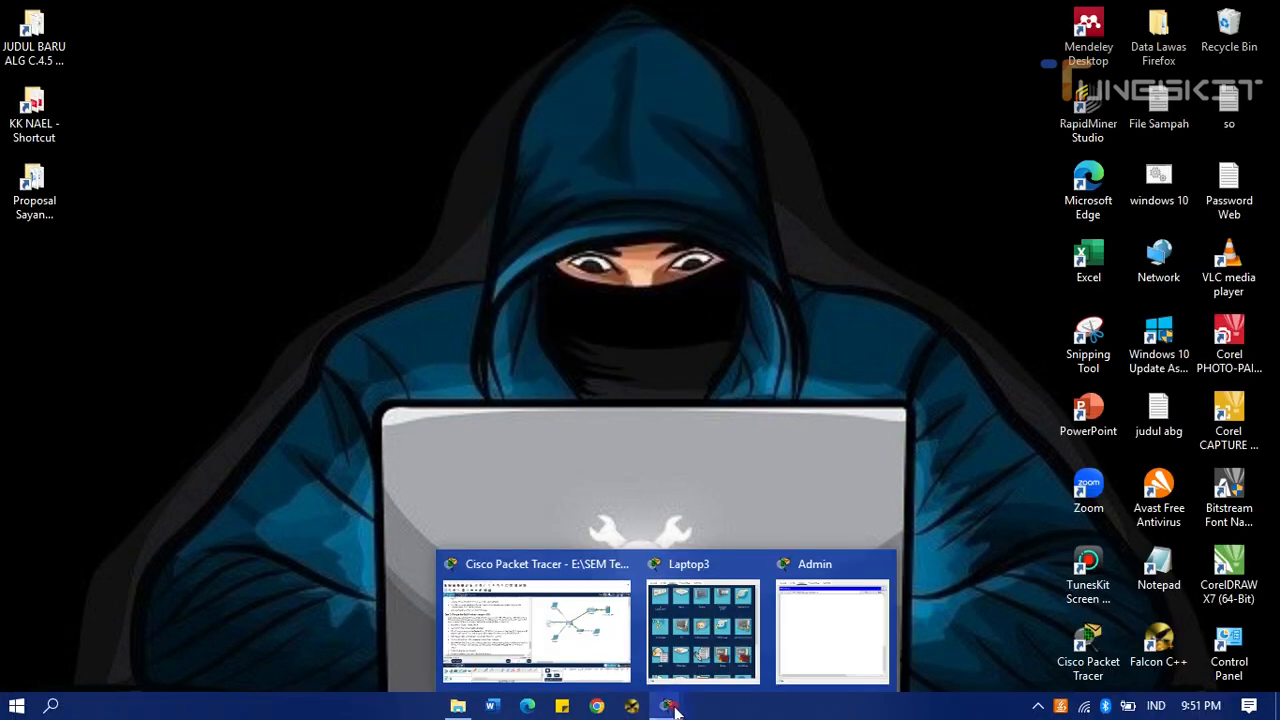
{"action": "left_click", "coordinate": [566, 645]}
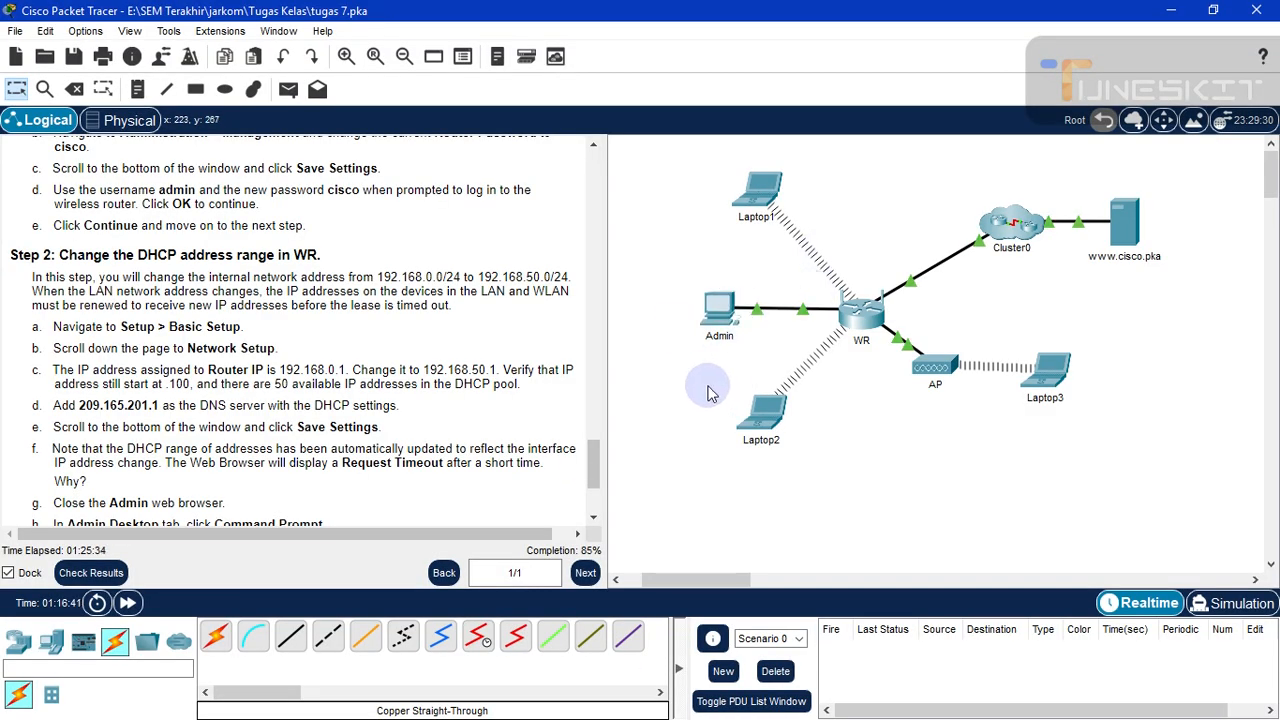
{"action": "left_click", "coordinate": [721, 300]}
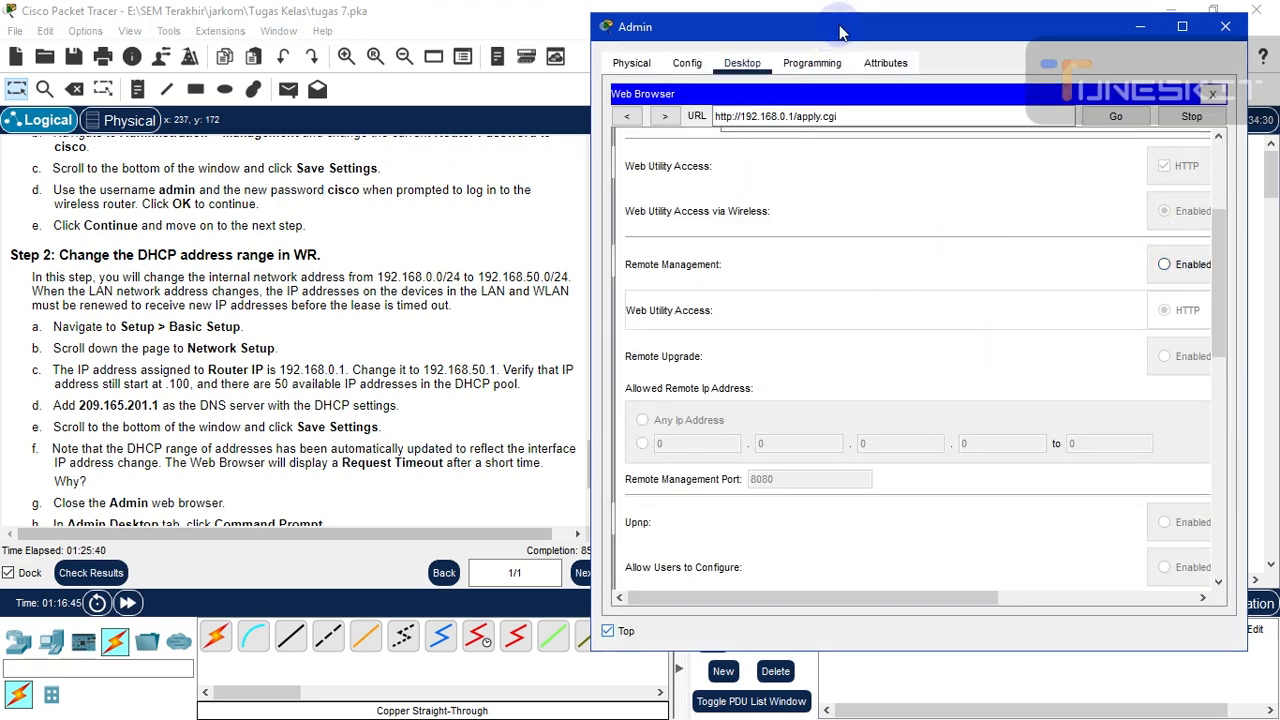
{"action": "left_click_drag", "start_coordinate": [835, 27], "coordinate": [848, 26]}
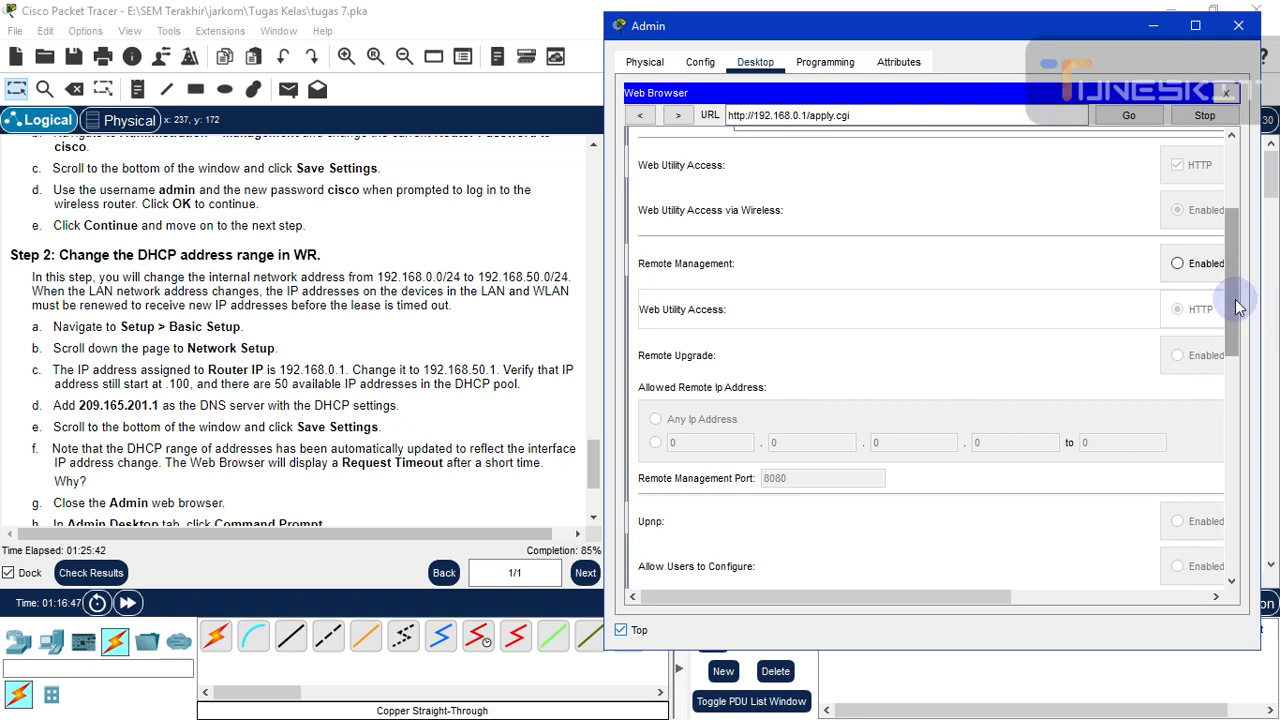
{"action": "left_click_drag", "start_coordinate": [1237, 308], "coordinate": [1226, 175]}
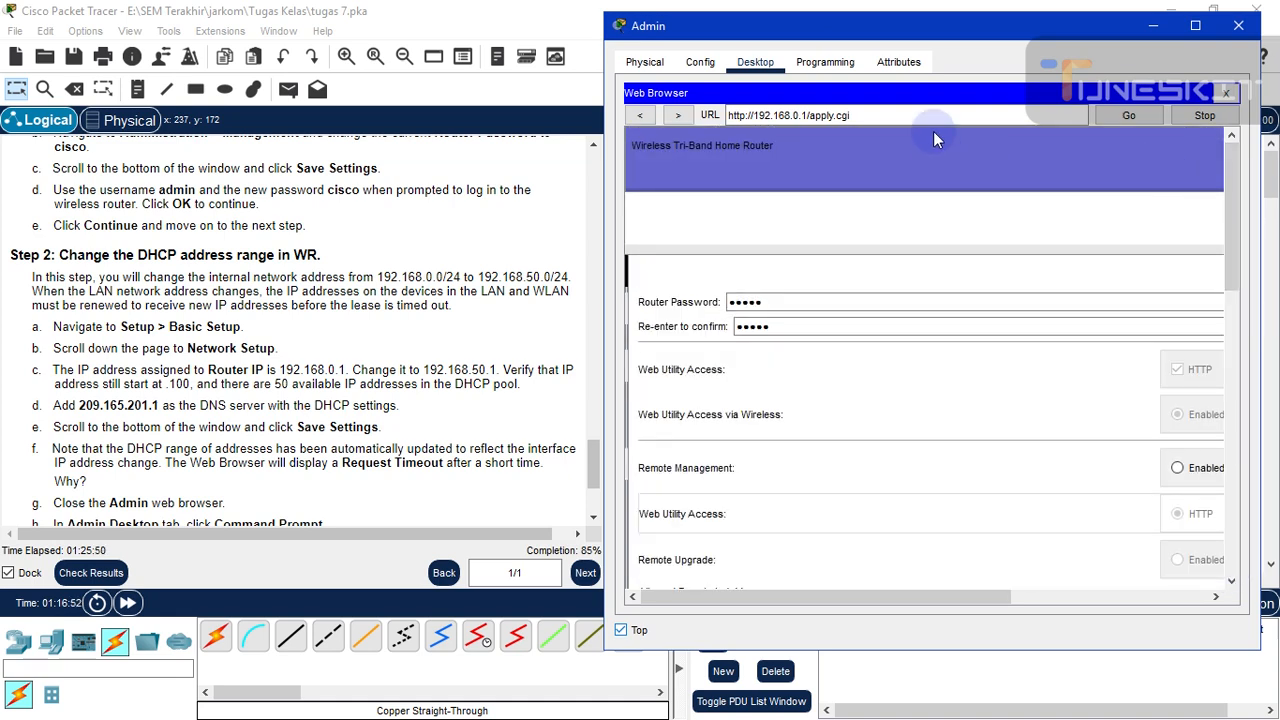
{"action": "left_click_drag", "start_coordinate": [970, 30], "coordinate": [944, 27]}
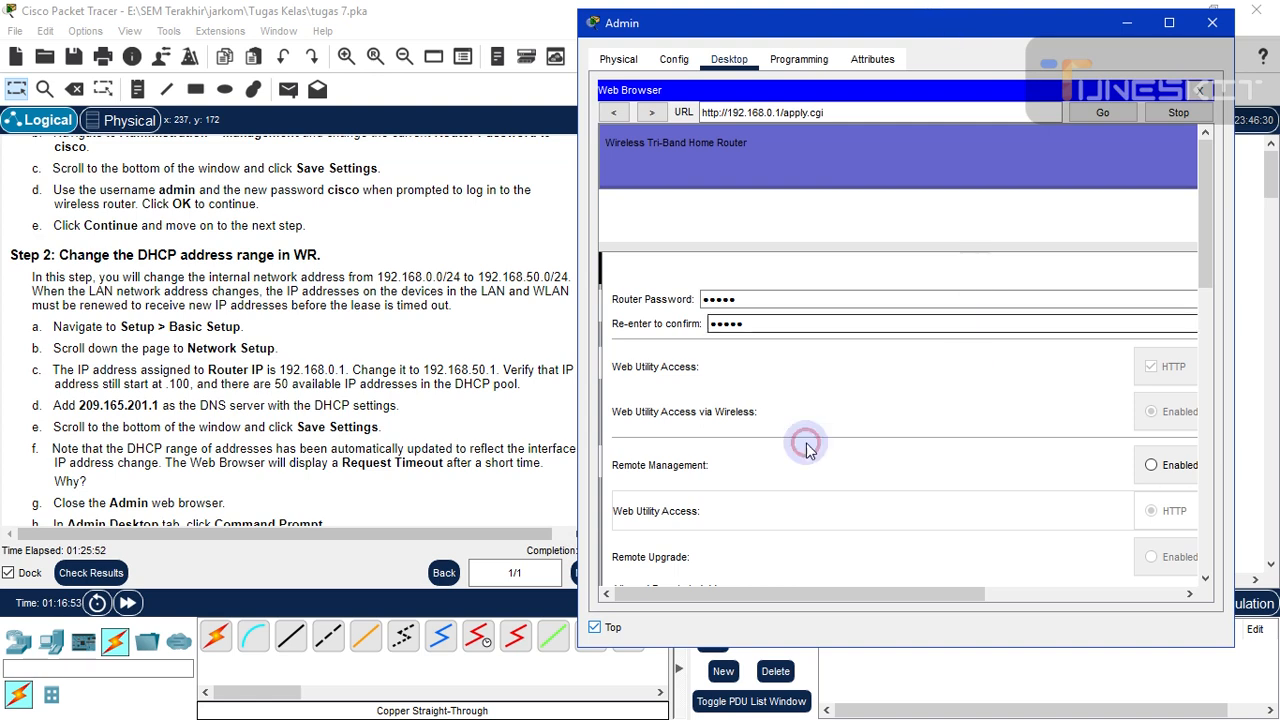
{"action": "left_click", "coordinate": [1124, 22]}
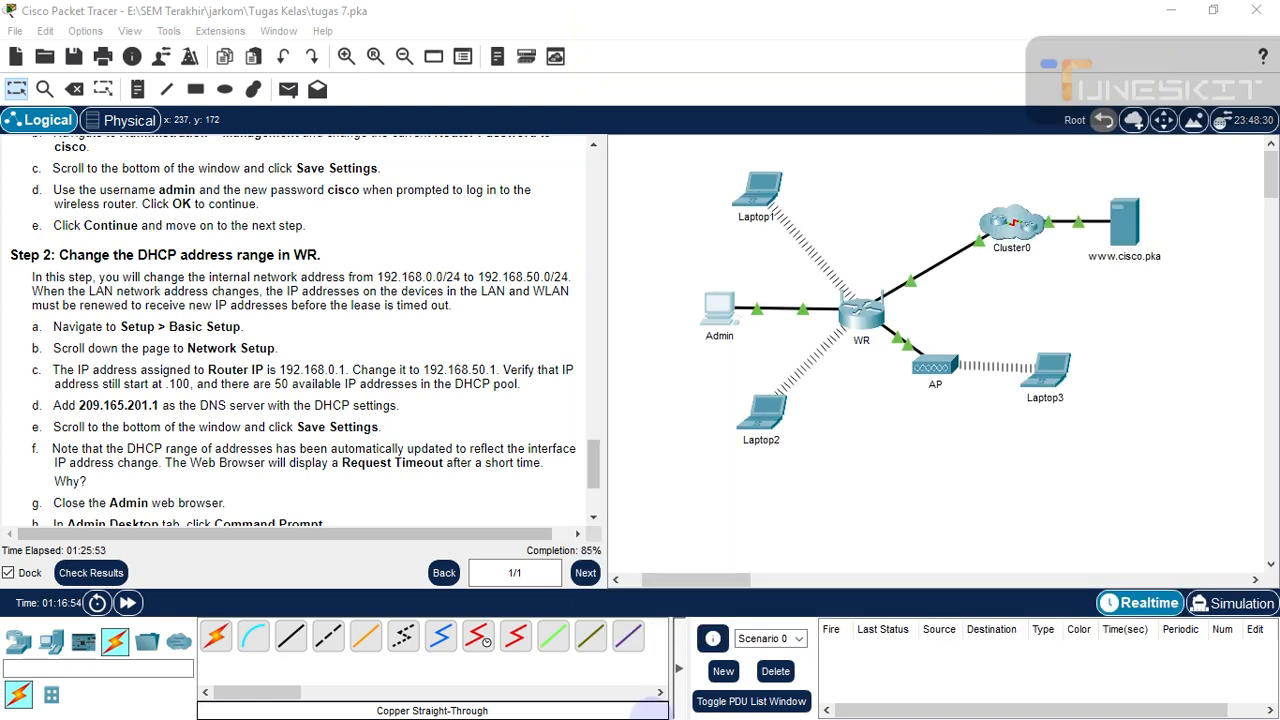
{"action": "left_click", "coordinate": [877, 506]}
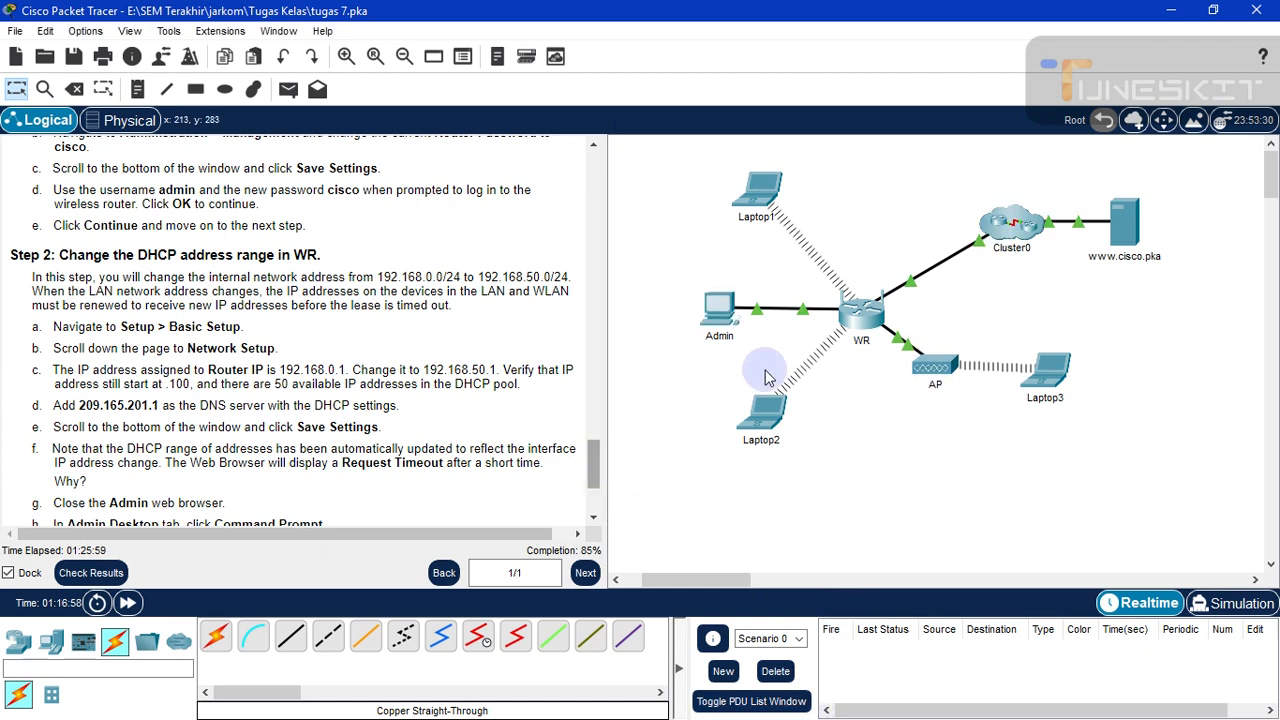
- Scroll the instructions back to Part 4, minimise Packet Tracer and refresh the desktop
{"action": "scroll", "coordinate": [600, 500], "scroll_direction": "down", "scroll_amount": 3}
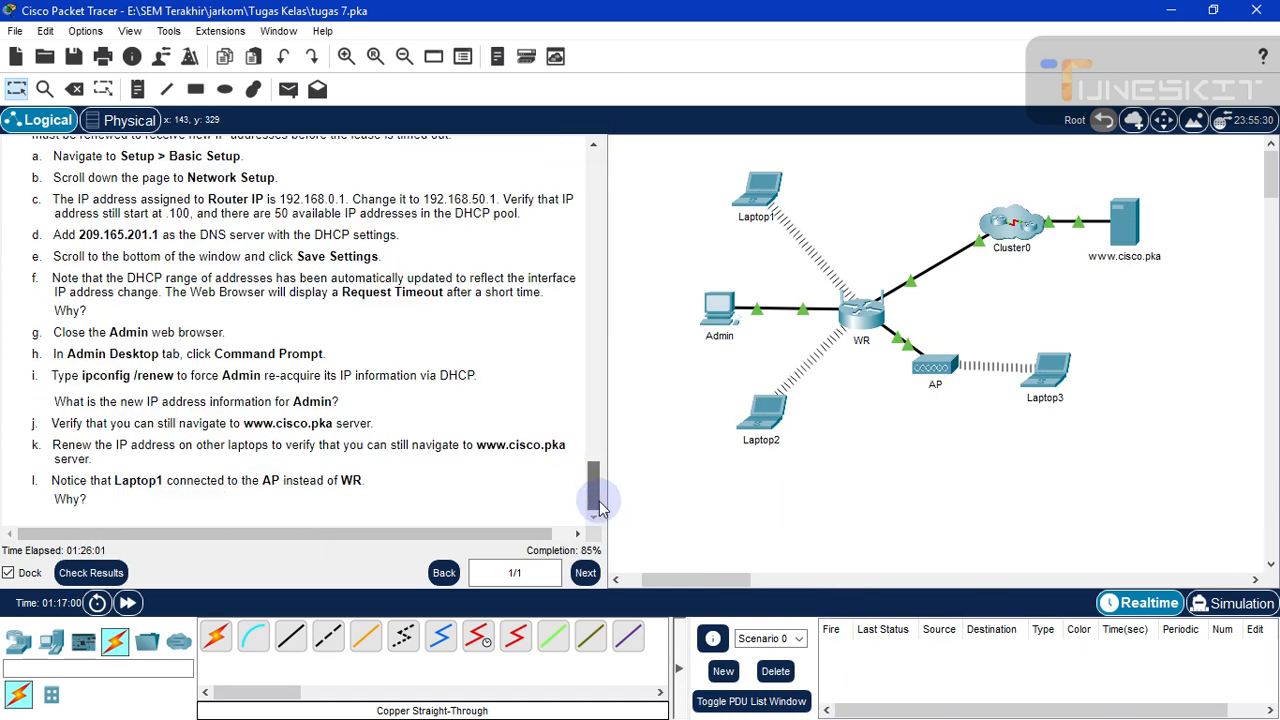
{"action": "scroll", "coordinate": [597, 488], "scroll_direction": "up", "scroll_amount": 5}
{"action": "scroll", "coordinate": [595, 476], "scroll_direction": "down", "scroll_amount": 1}
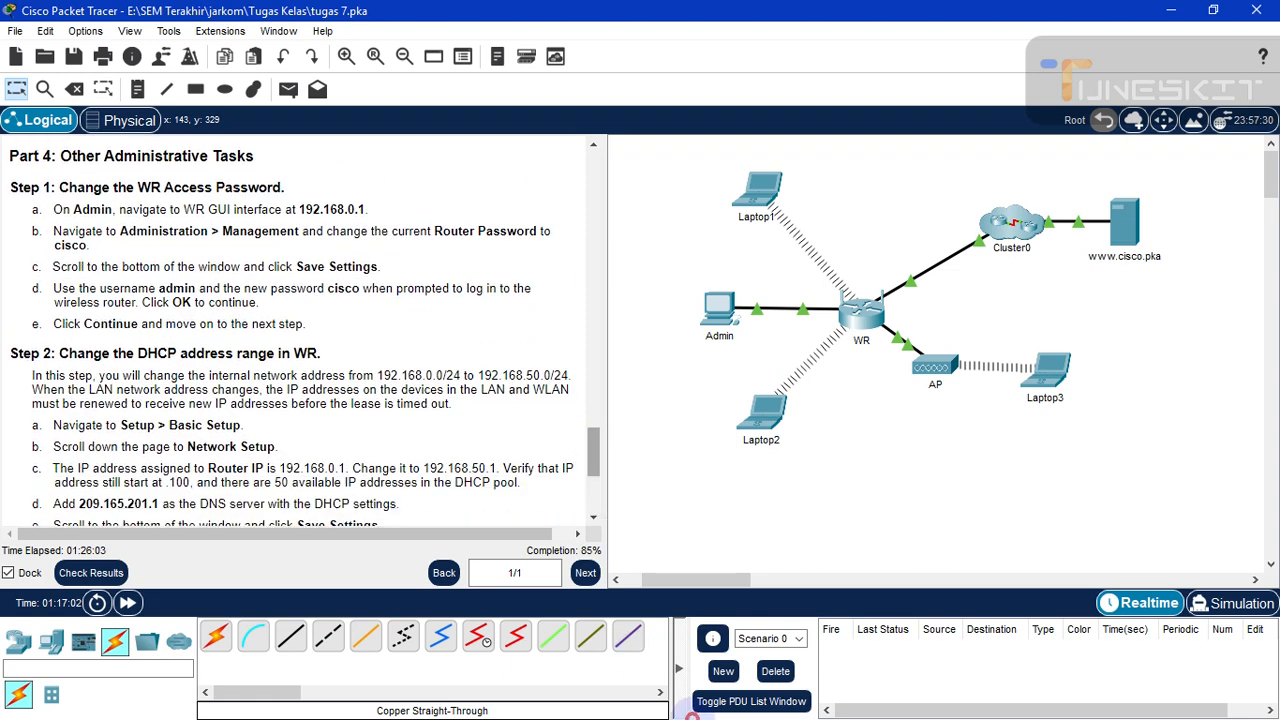
{"action": "left_click", "coordinate": [1162, 12]}
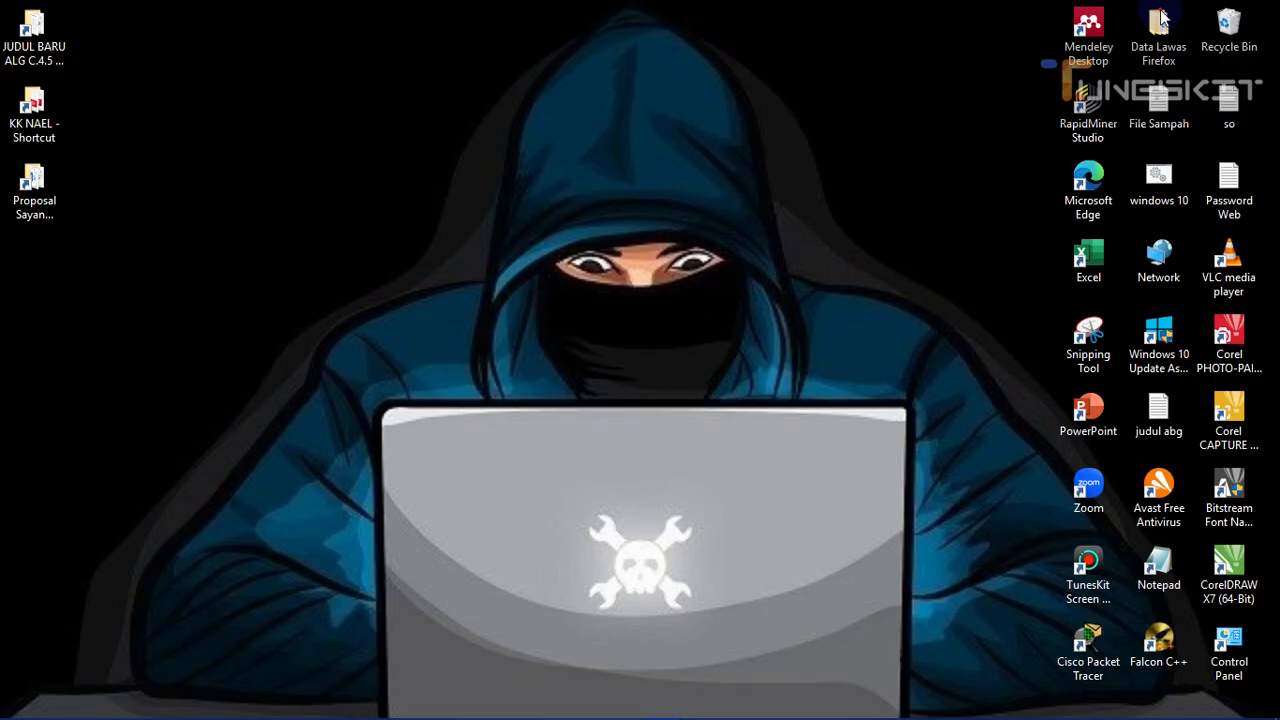
{"action": "right_click", "coordinate": [497, 97]}
{"action": "left_click", "coordinate": [541, 176]}
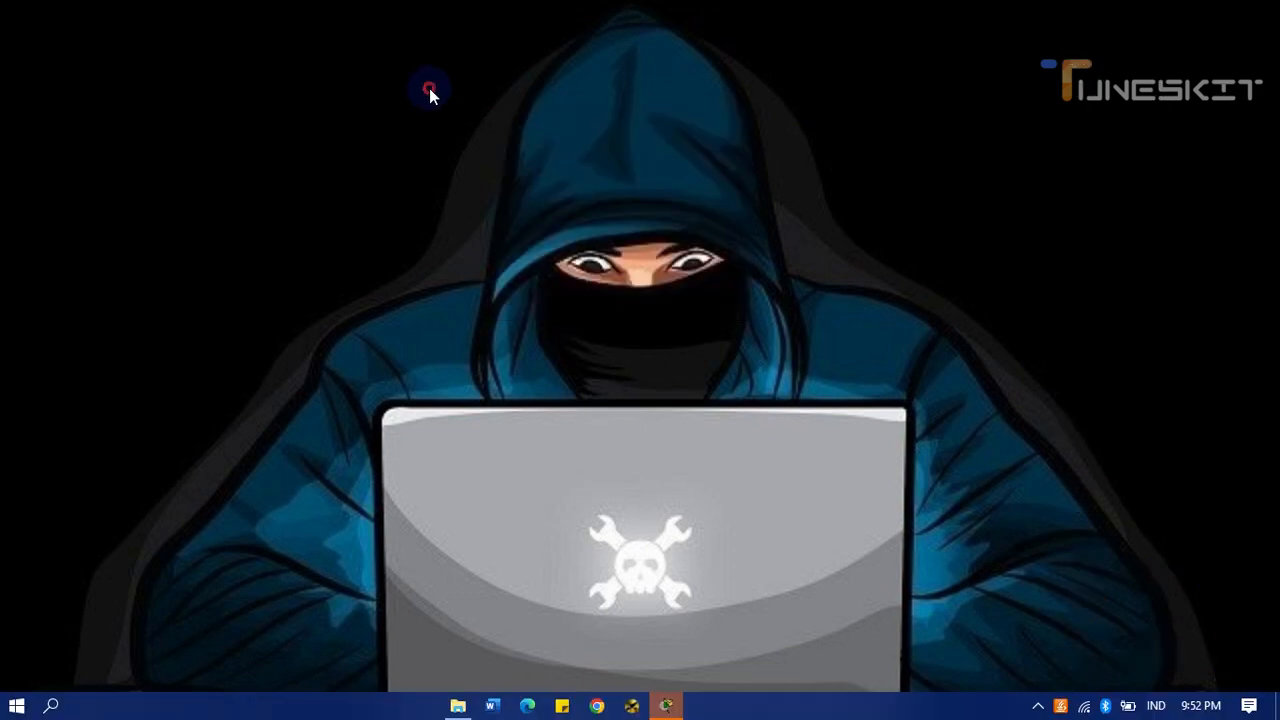
{"action": "right_click", "coordinate": [430, 89]}
{"action": "left_click", "coordinate": [495, 178]}
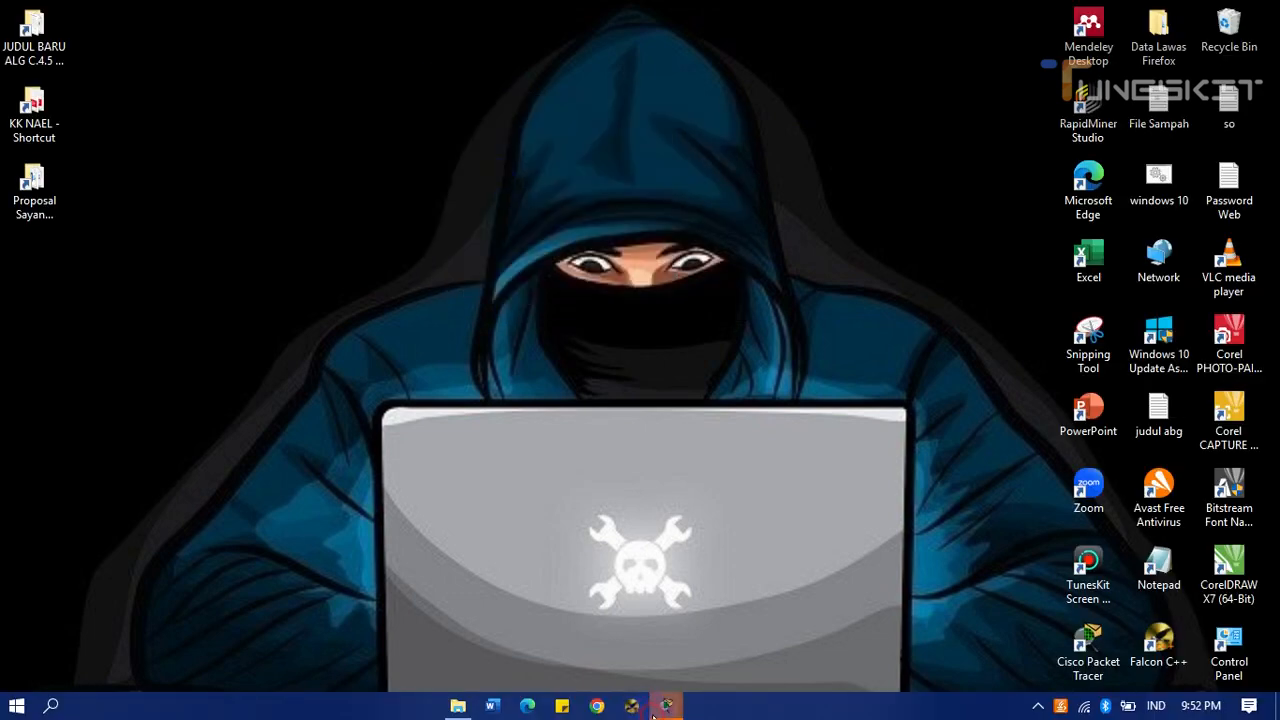
- Restore Packet Tracer from the taskbar and reopen the Admin PC's window
{"action": "mouse_move", "coordinate": [665, 708]}
{"action": "left_click", "coordinate": [682, 620]}
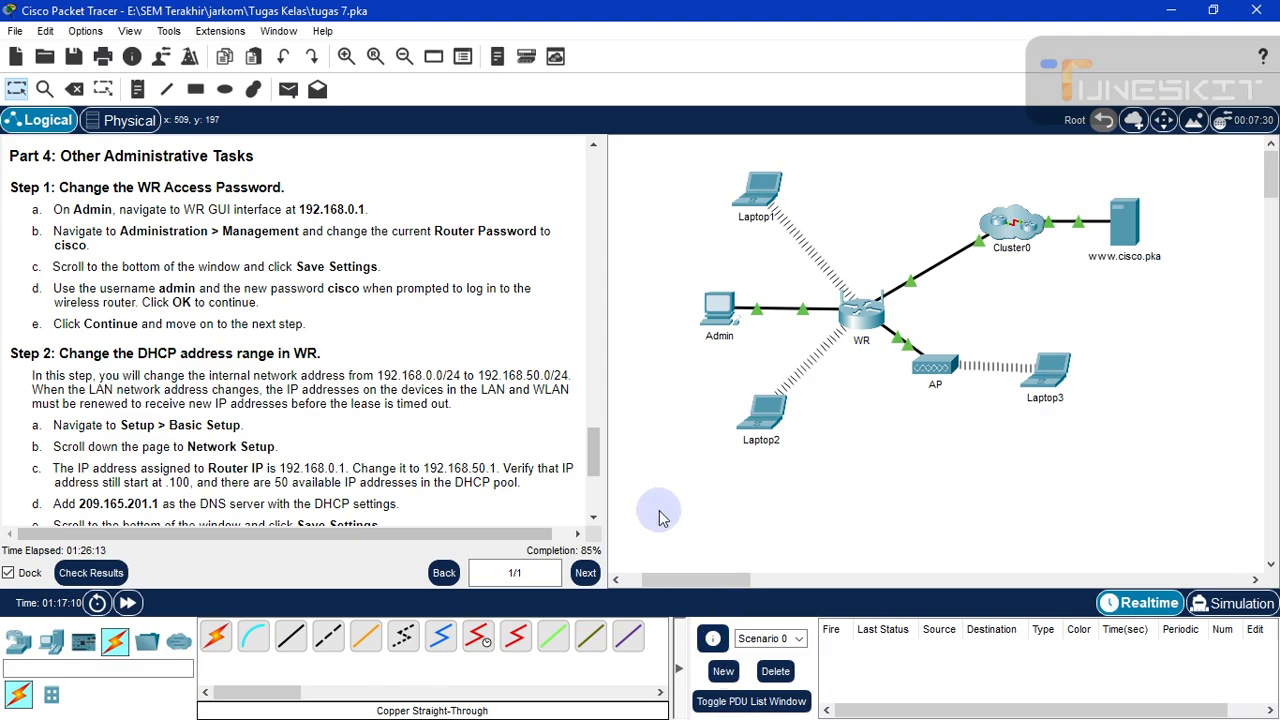
{"action": "left_click", "coordinate": [720, 318]}
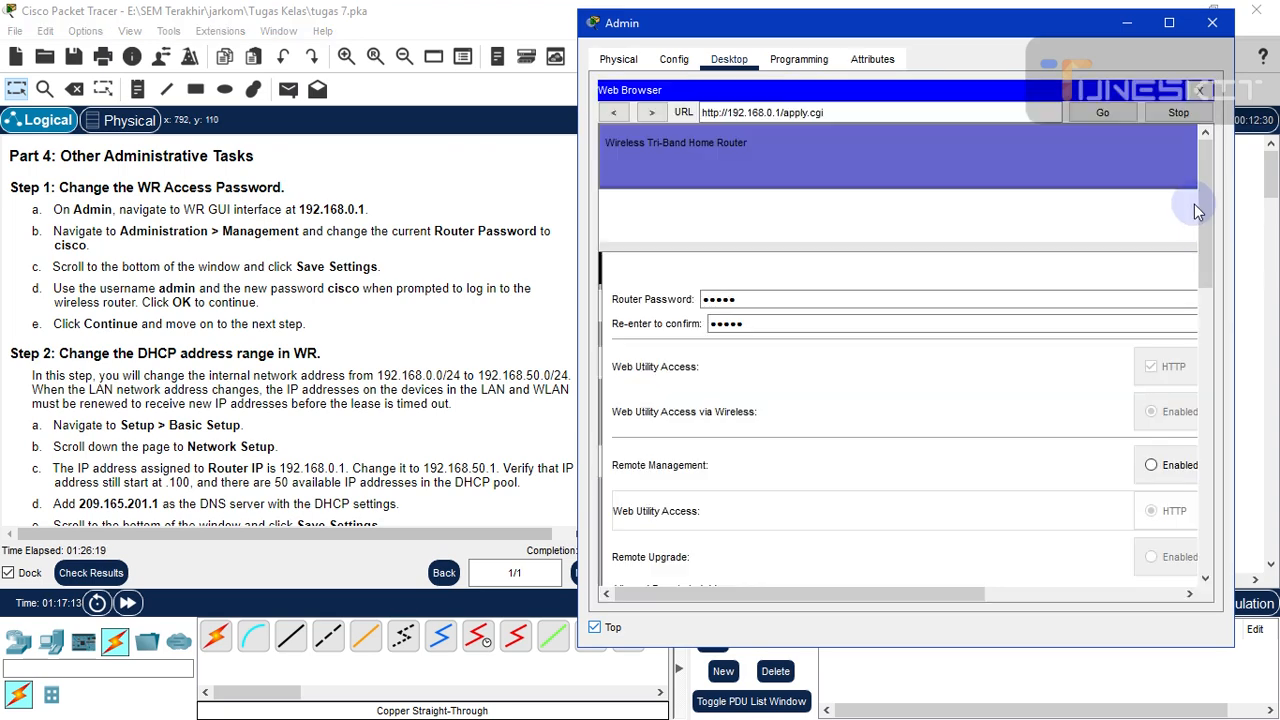
- Scroll the router page and instructions to Step 2 e–h, then hide the Admin PC window
{"action": "left_click_drag", "start_coordinate": [1204, 217], "coordinate": [1209, 560]}
{"action": "left_click_drag", "start_coordinate": [1208, 419], "coordinate": [1195, 170]}
{"action": "left_click_drag", "start_coordinate": [942, 27], "coordinate": [982, 25]}
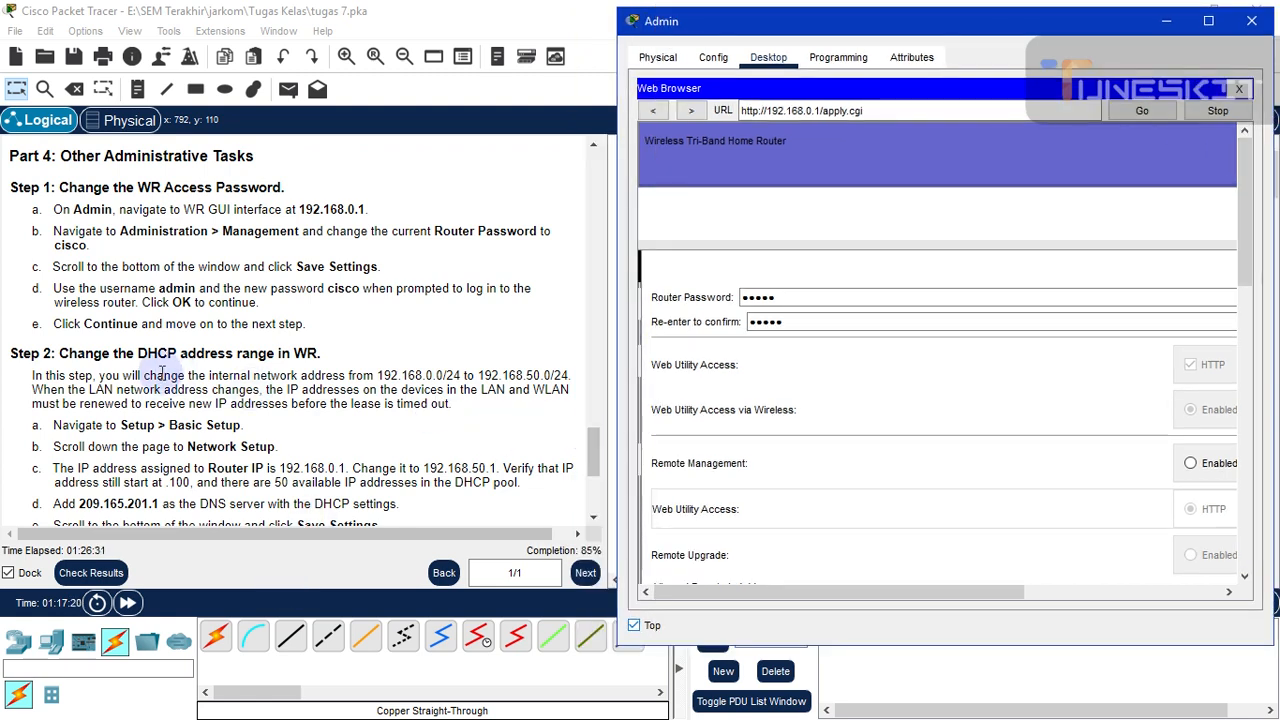
{"action": "scroll", "coordinate": [393, 405], "scroll_direction": "down", "scroll_amount": 3}
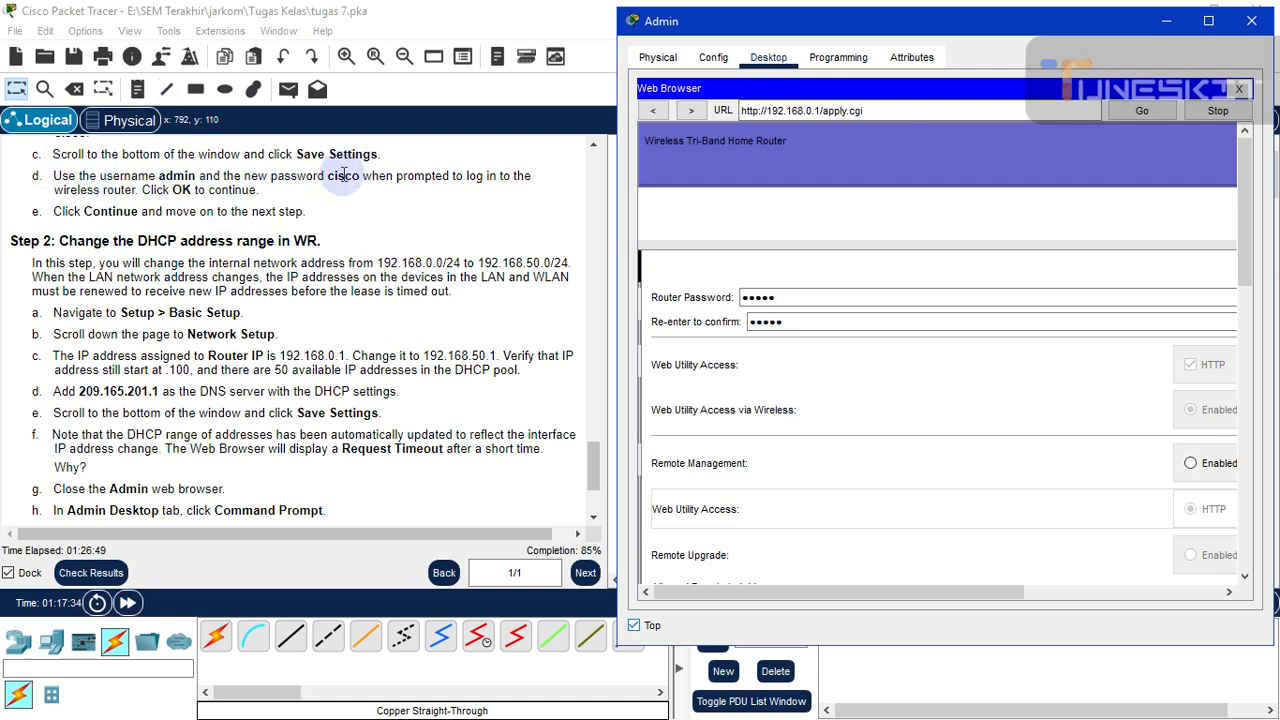
{"action": "scroll", "coordinate": [1243, 300], "scroll_direction": "down", "scroll_amount": 3}
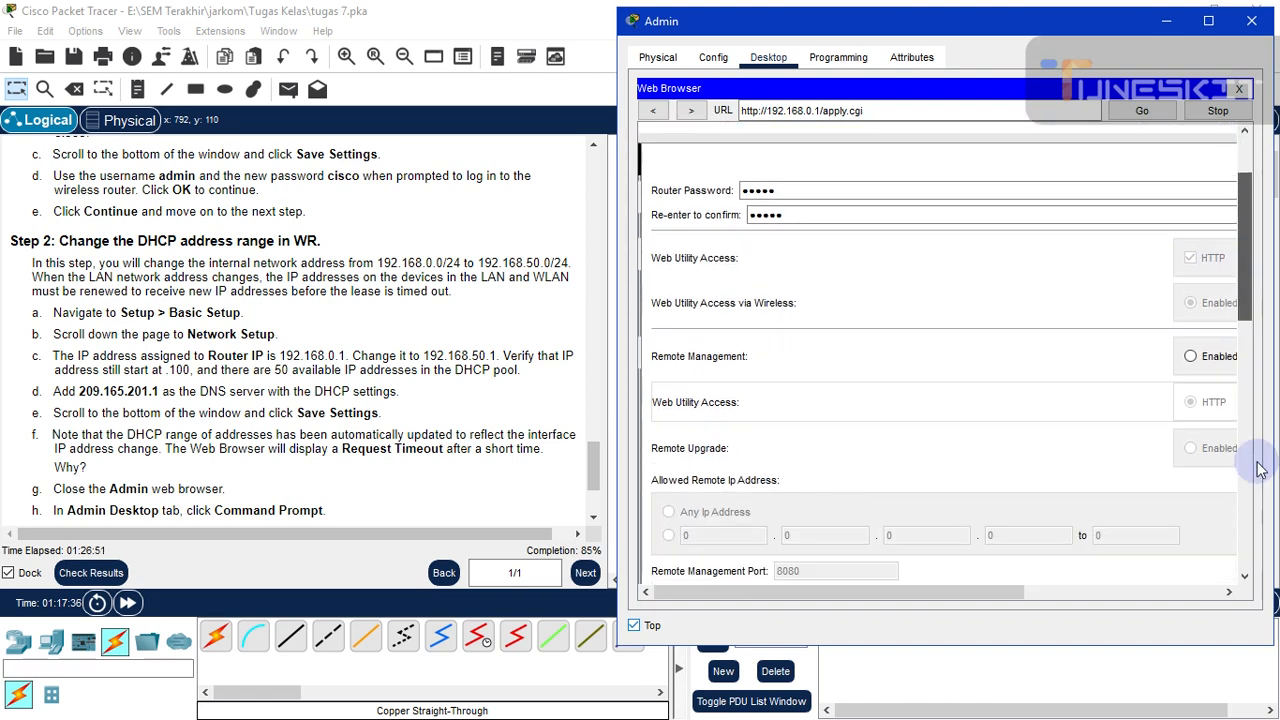
{"action": "left_click_drag", "start_coordinate": [1258, 468], "coordinate": [1203, 178]}
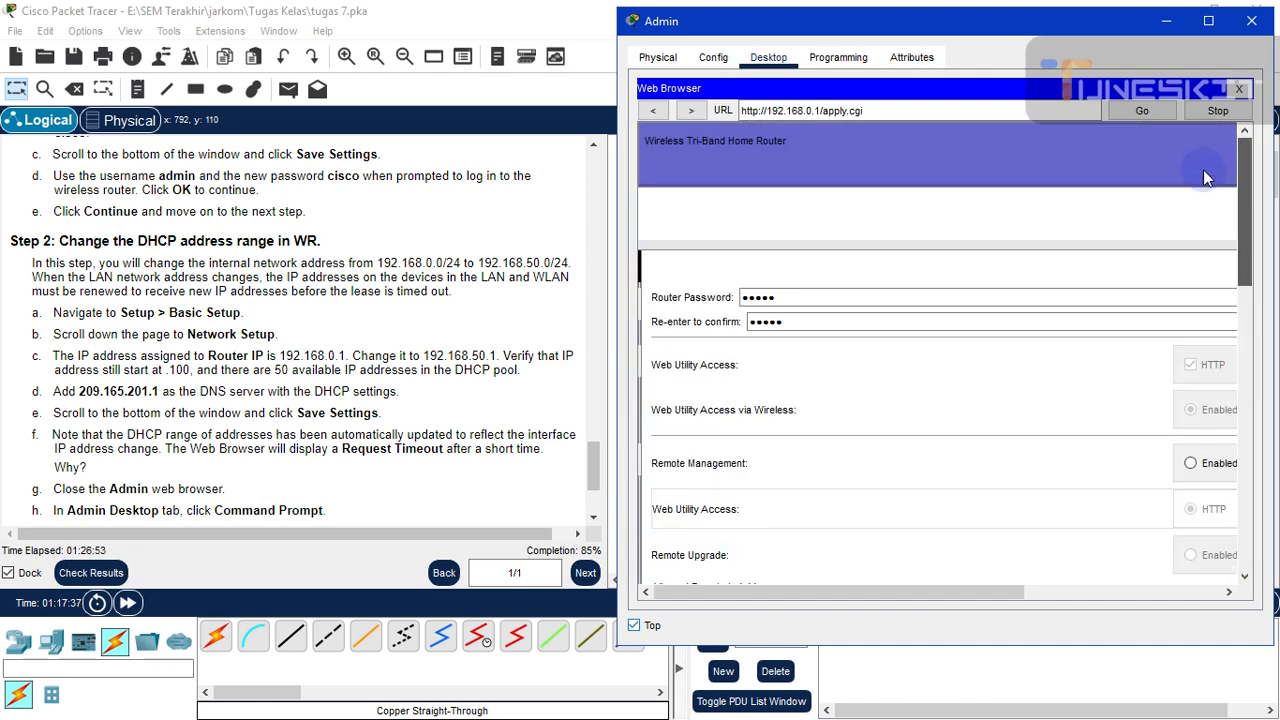
{"action": "left_click_drag", "start_coordinate": [966, 23], "coordinate": [918, 28]}
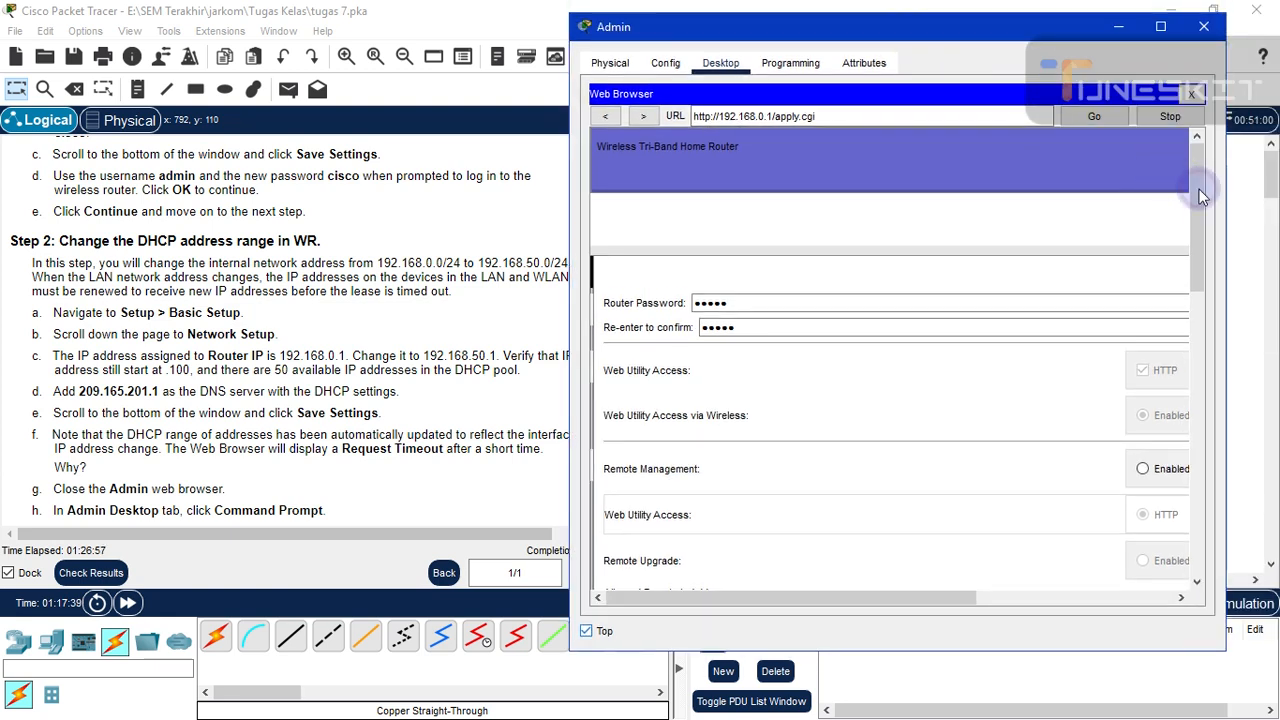
{"action": "left_click_drag", "start_coordinate": [1200, 215], "coordinate": [1203, 560]}
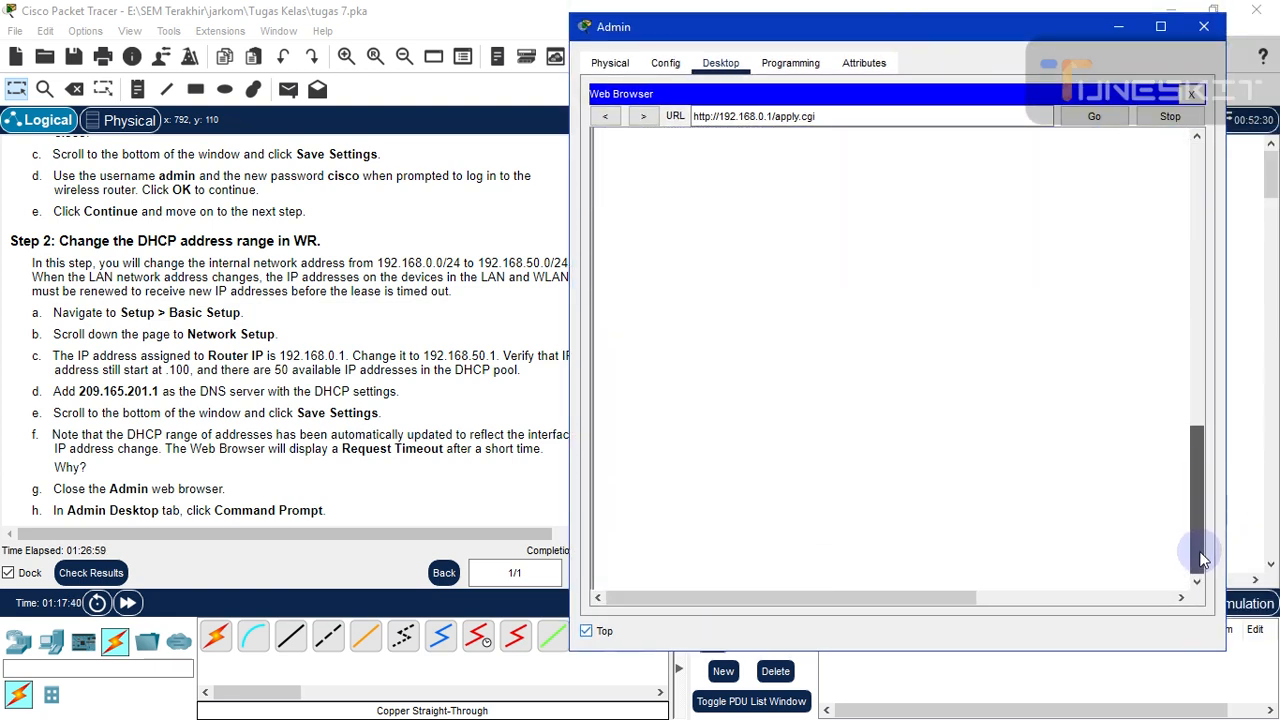
{"action": "left_click_drag", "start_coordinate": [1190, 405], "coordinate": [1105, 52]}
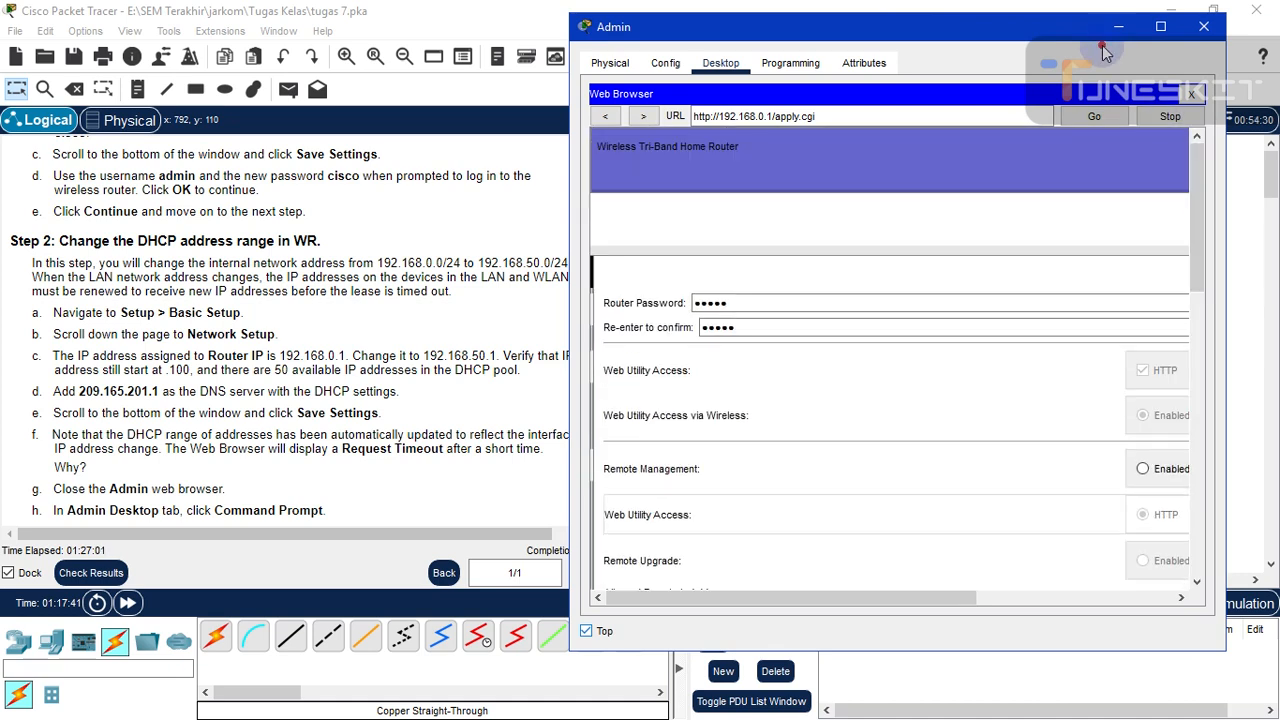
{"action": "left_click", "coordinate": [1117, 28]}
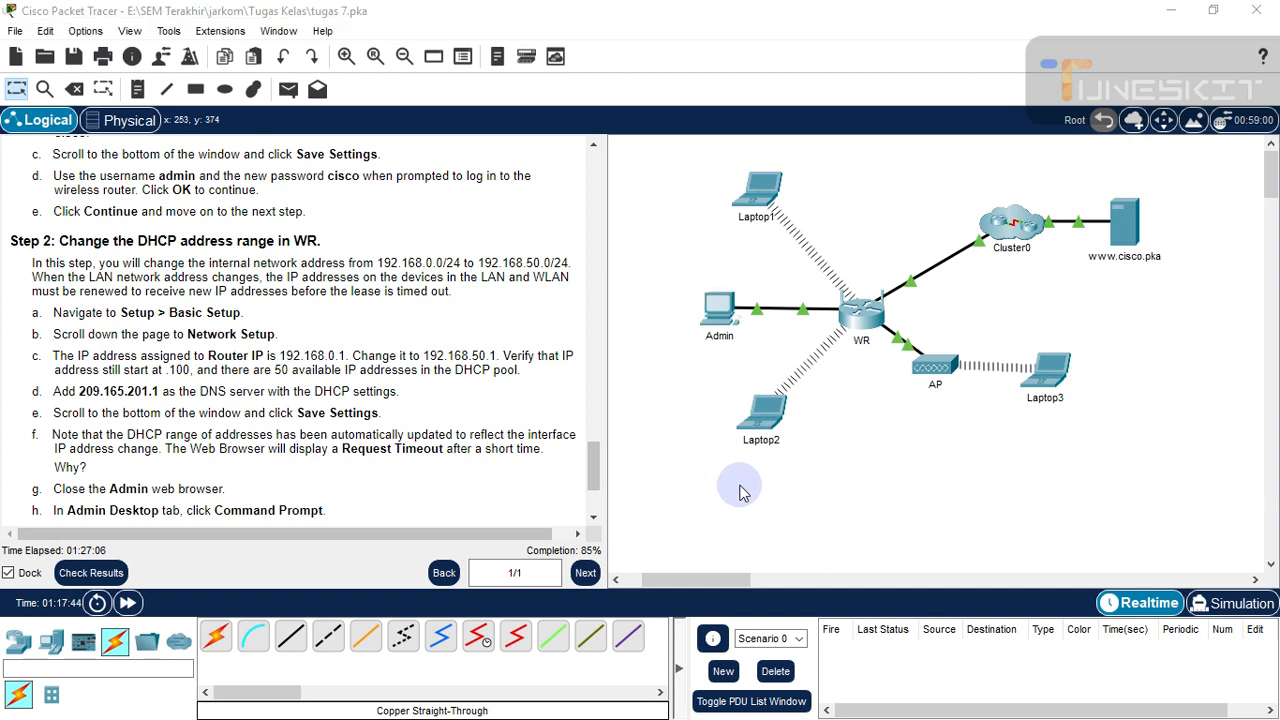
- Alt+Tab back to the Admin window, scroll and hide it, then minimise Packet Tracer
{"action": "key", "text": "alt+Tab"}
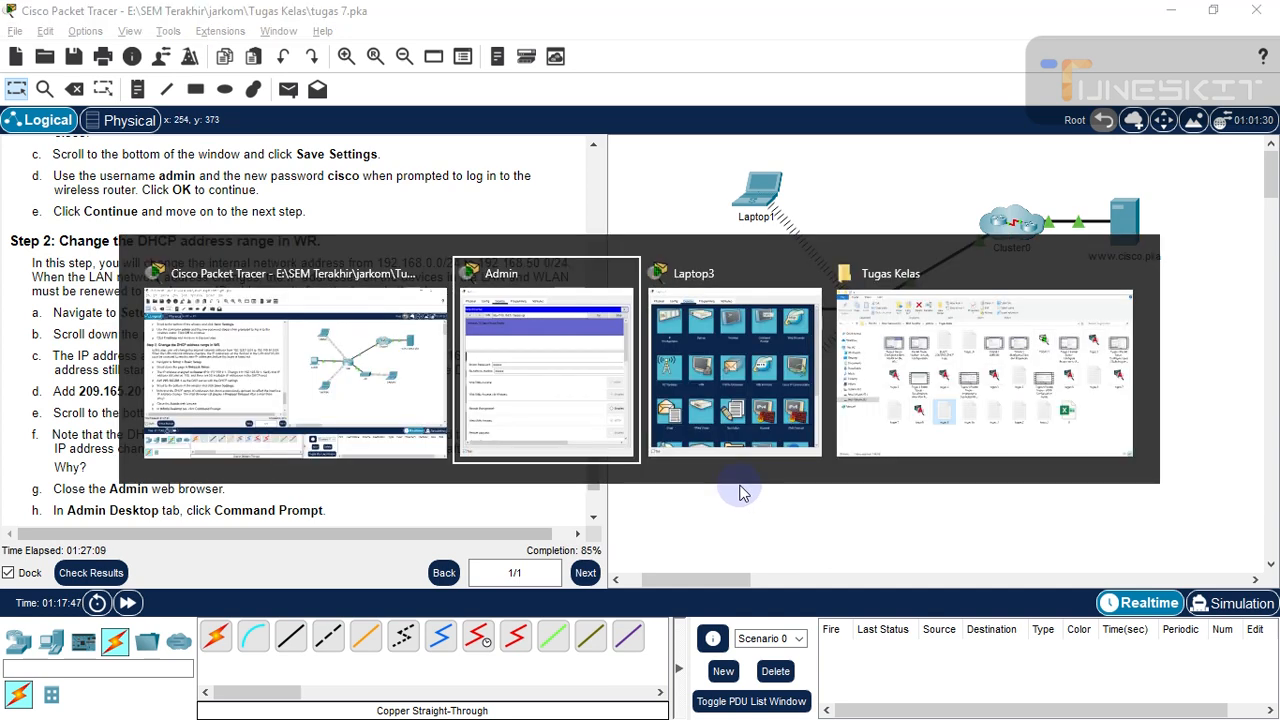
{"action": "key", "text": "alt+Tab"}
{"action": "key", "text": "alt+Tab"}
{"action": "key", "text": "alt+Tab"}
{"action": "key", "text": "alt+Tab"}
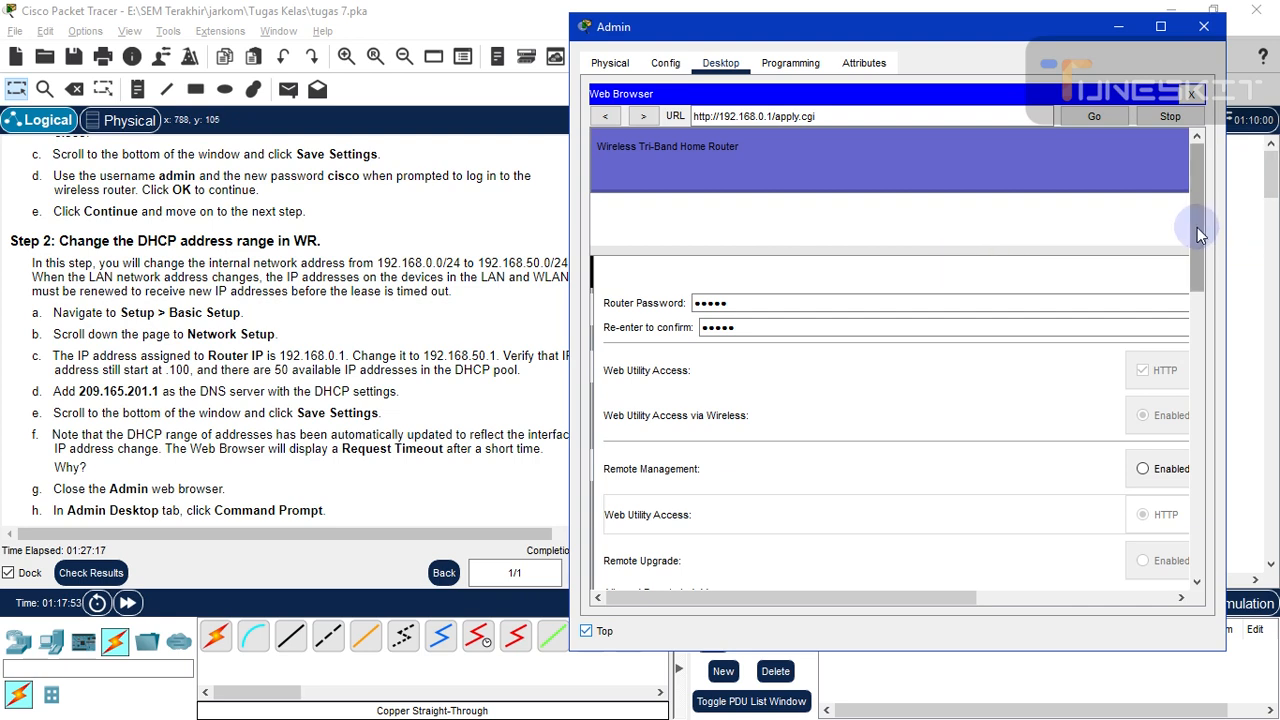
{"action": "left_click_drag", "start_coordinate": [1200, 234], "coordinate": [1198, 586]}
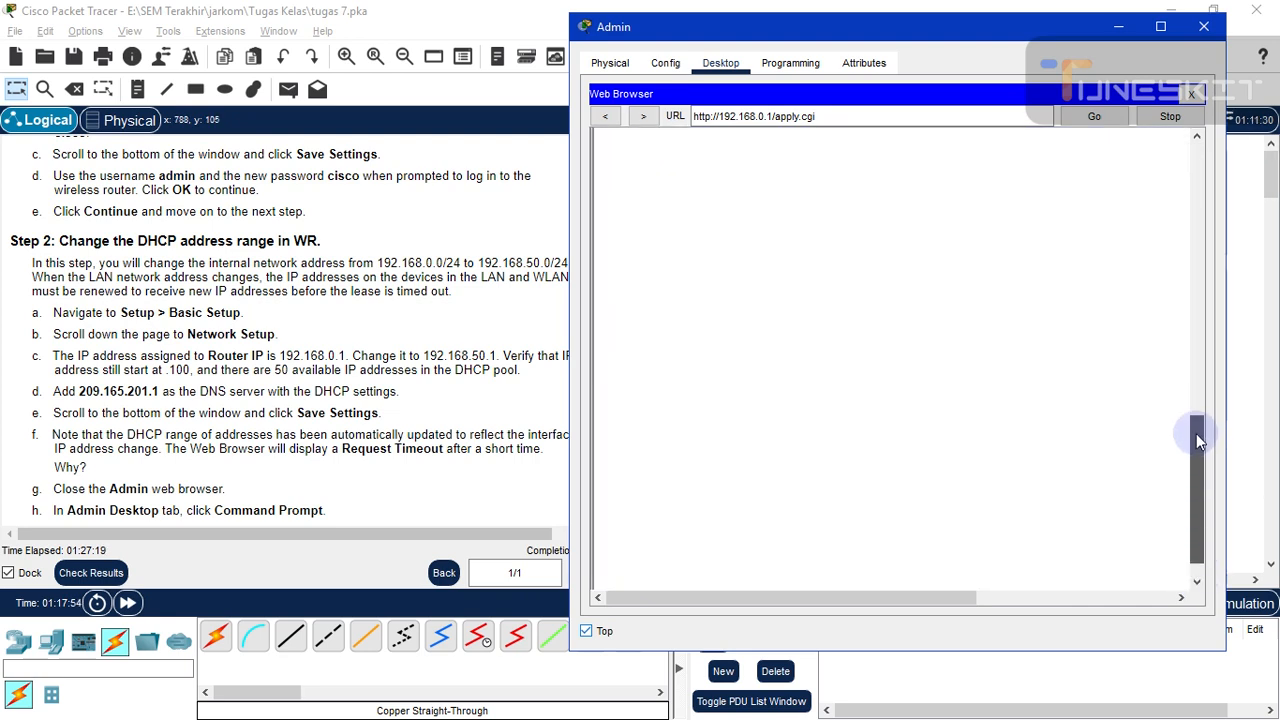
{"action": "left_click_drag", "start_coordinate": [1198, 440], "coordinate": [1196, 145]}
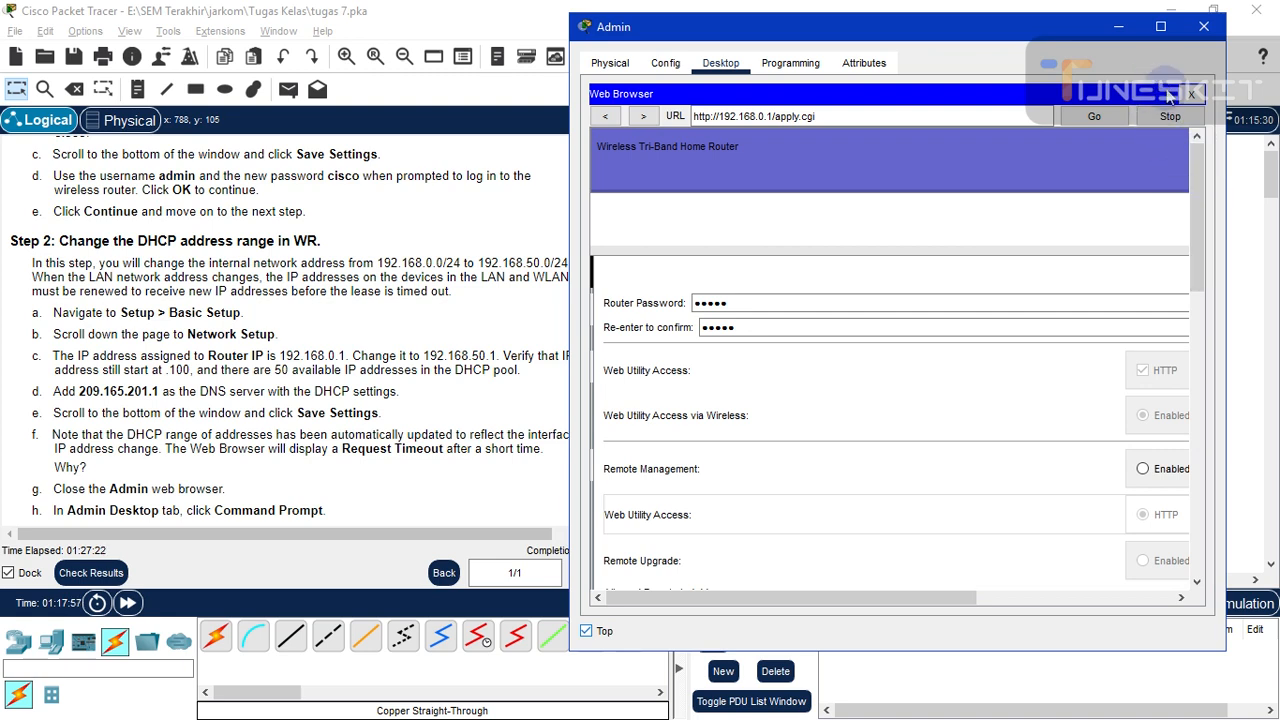
{"action": "left_click", "coordinate": [1118, 27]}
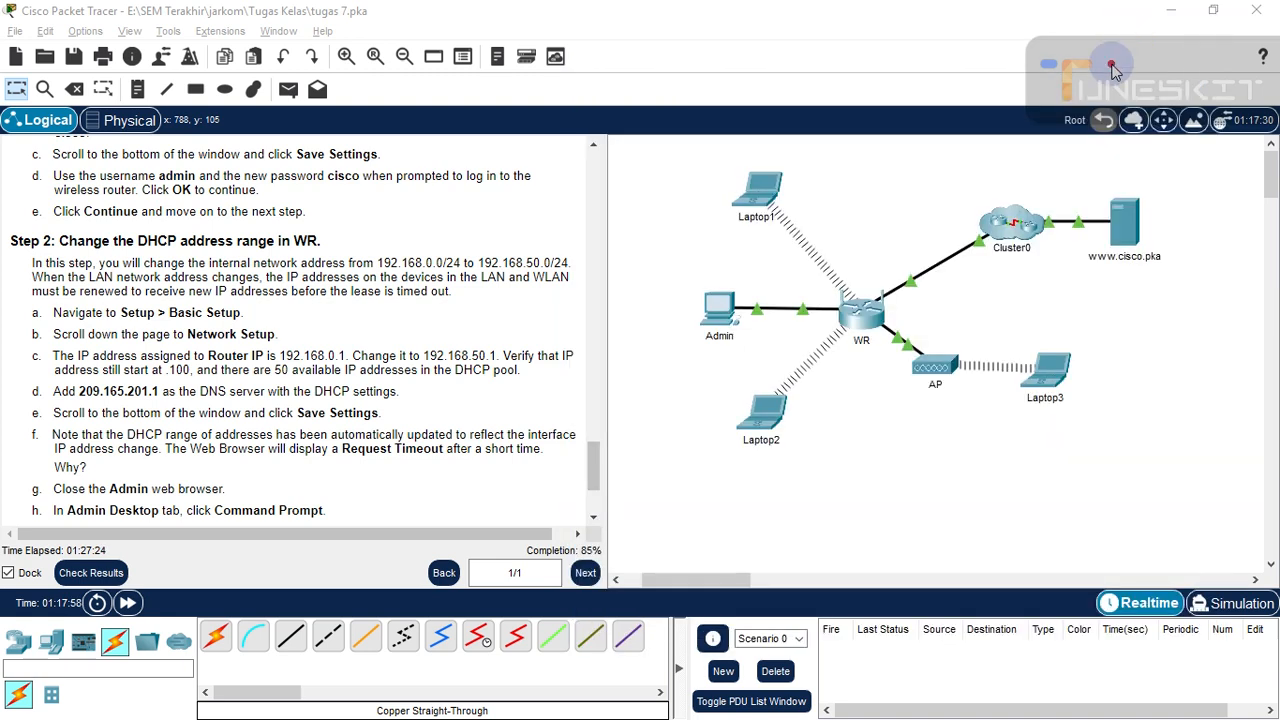
{"action": "left_click", "coordinate": [1165, 12]}
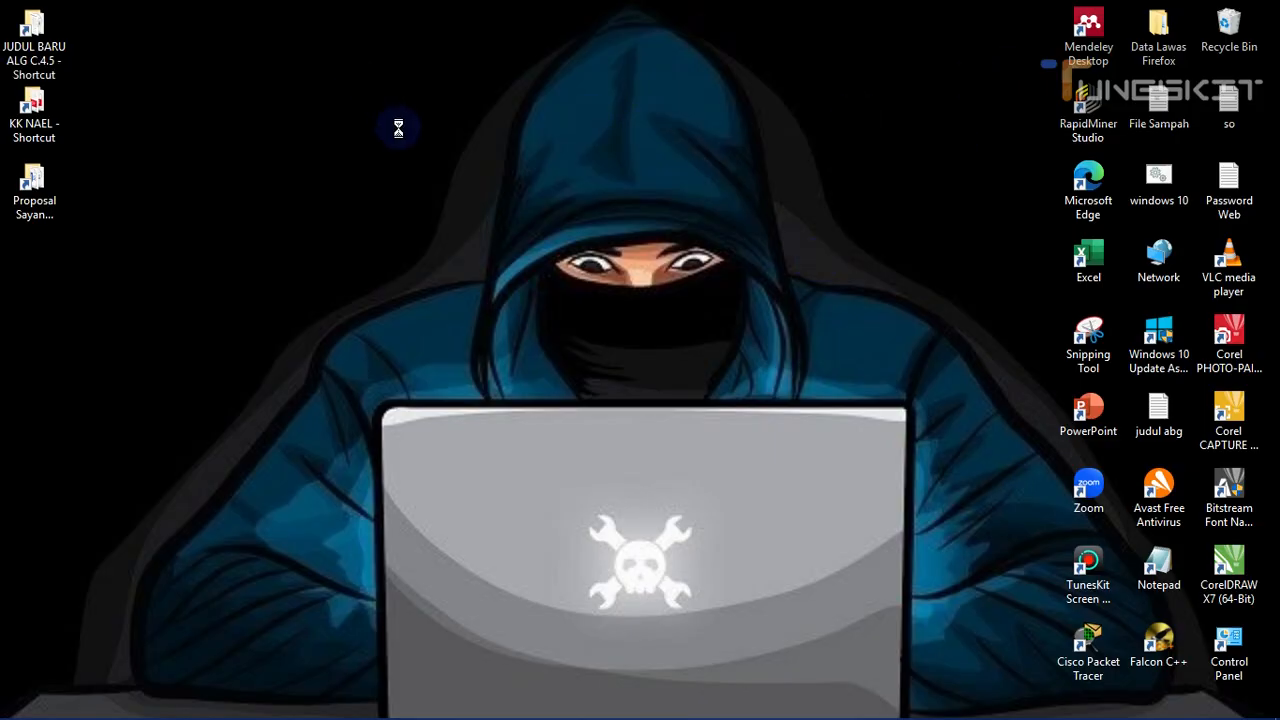
- Refresh the Windows desktop four times, briefly bringing Packet Tracer back and minimizing it again
{"action": "right_click", "coordinate": [409, 168]}
{"action": "left_click", "coordinate": [412, 168]}
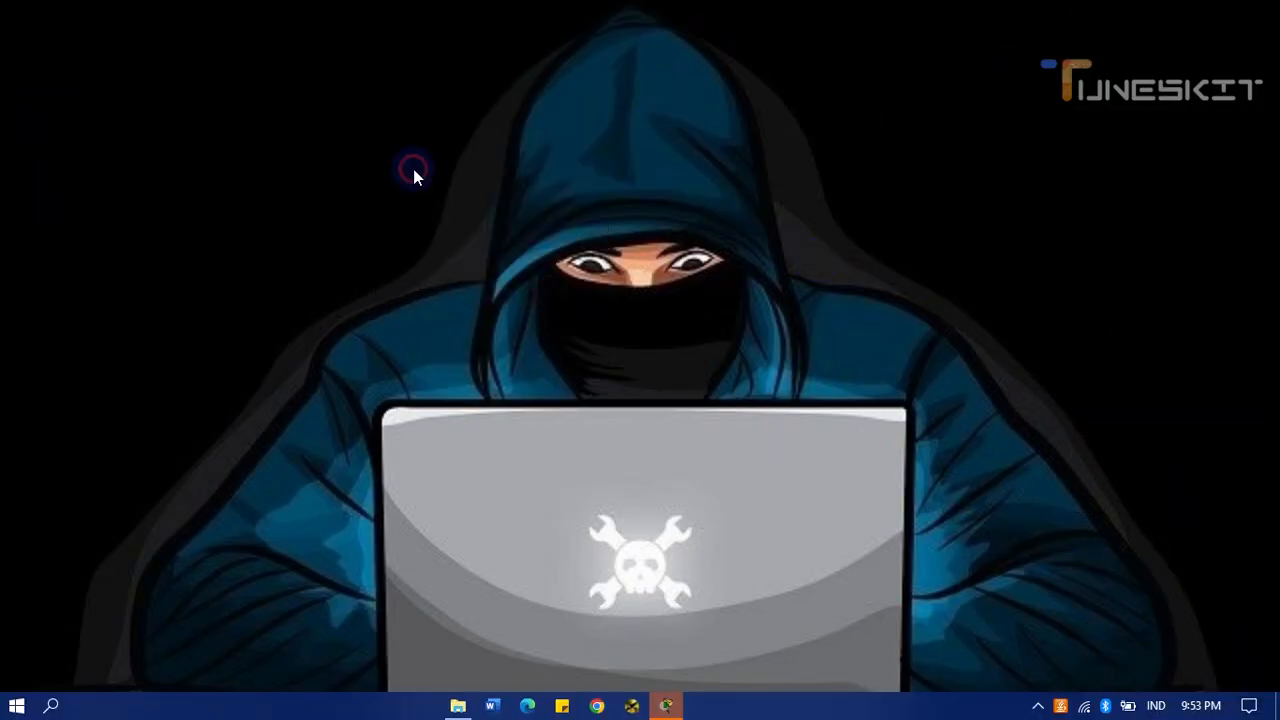
{"action": "right_click", "coordinate": [413, 169]}
{"action": "left_click", "coordinate": [437, 250]}
{"action": "right_click", "coordinate": [420, 149]}
{"action": "left_click", "coordinate": [486, 236]}
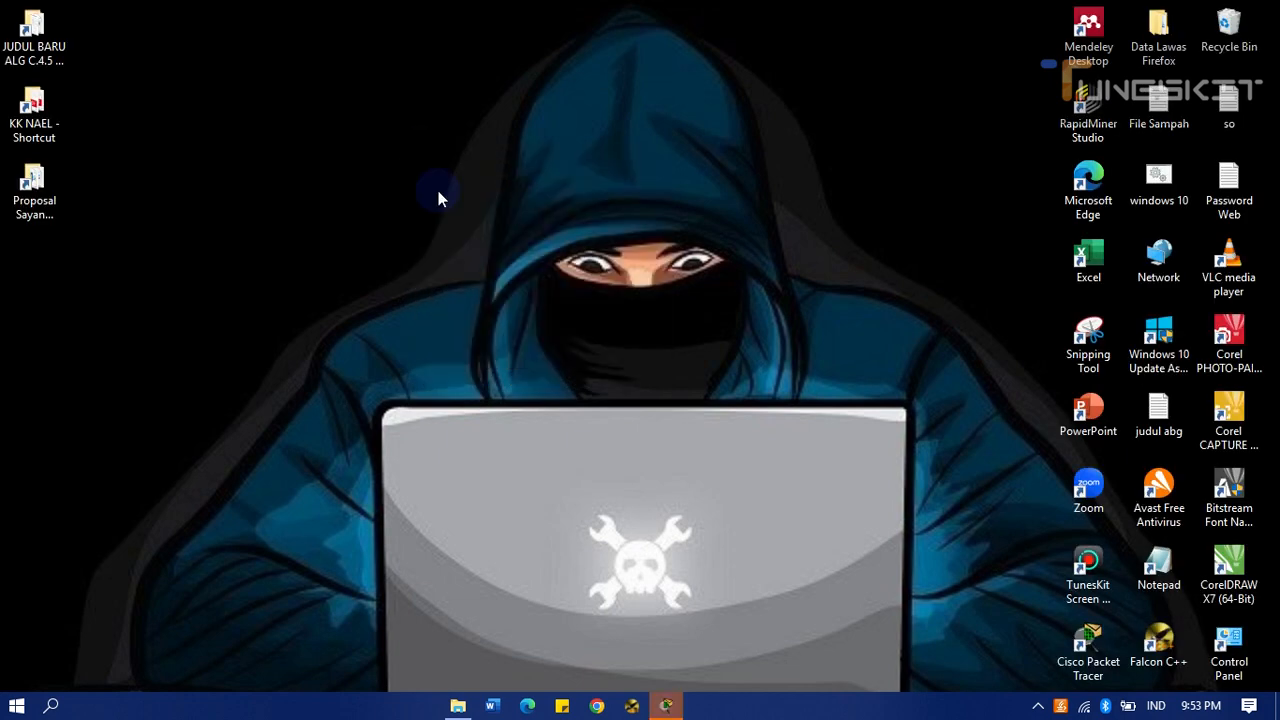
{"action": "right_click", "coordinate": [366, 101]}
{"action": "left_click", "coordinate": [429, 183]}
{"action": "mouse_move", "coordinate": [677, 708]}
{"action": "left_click", "coordinate": [560, 622]}
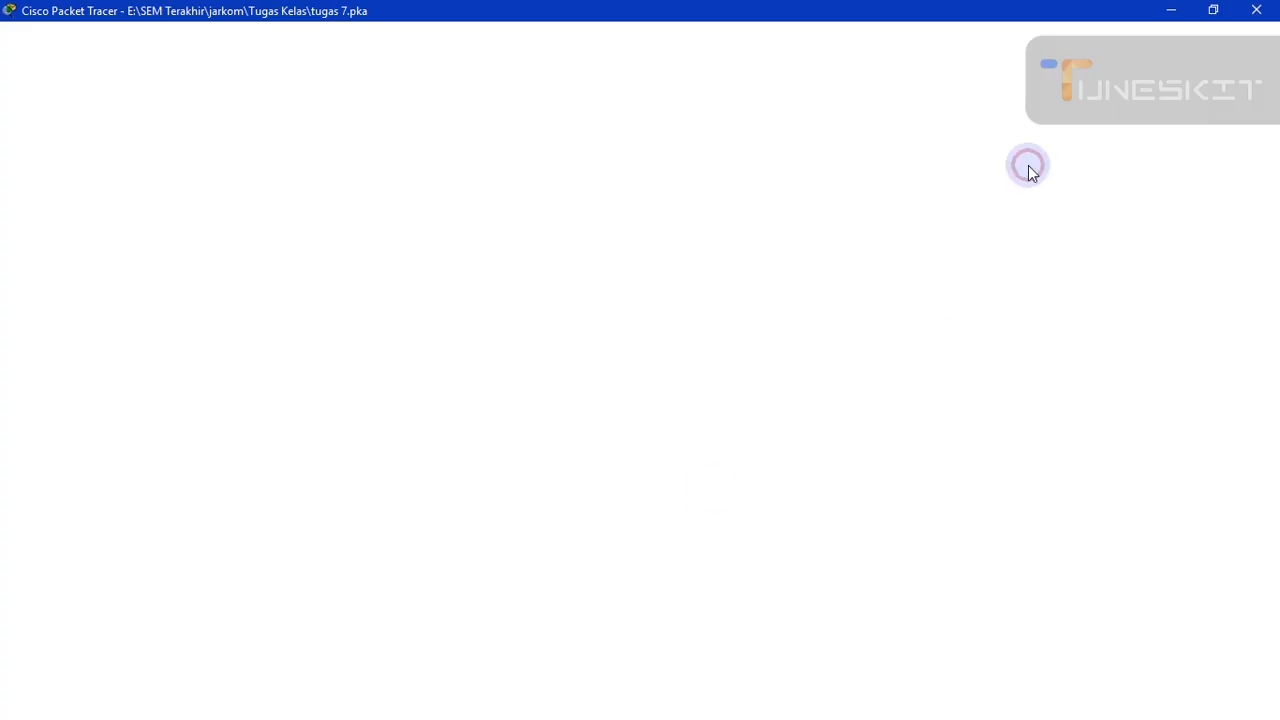
{"action": "left_click", "coordinate": [1174, 11]}
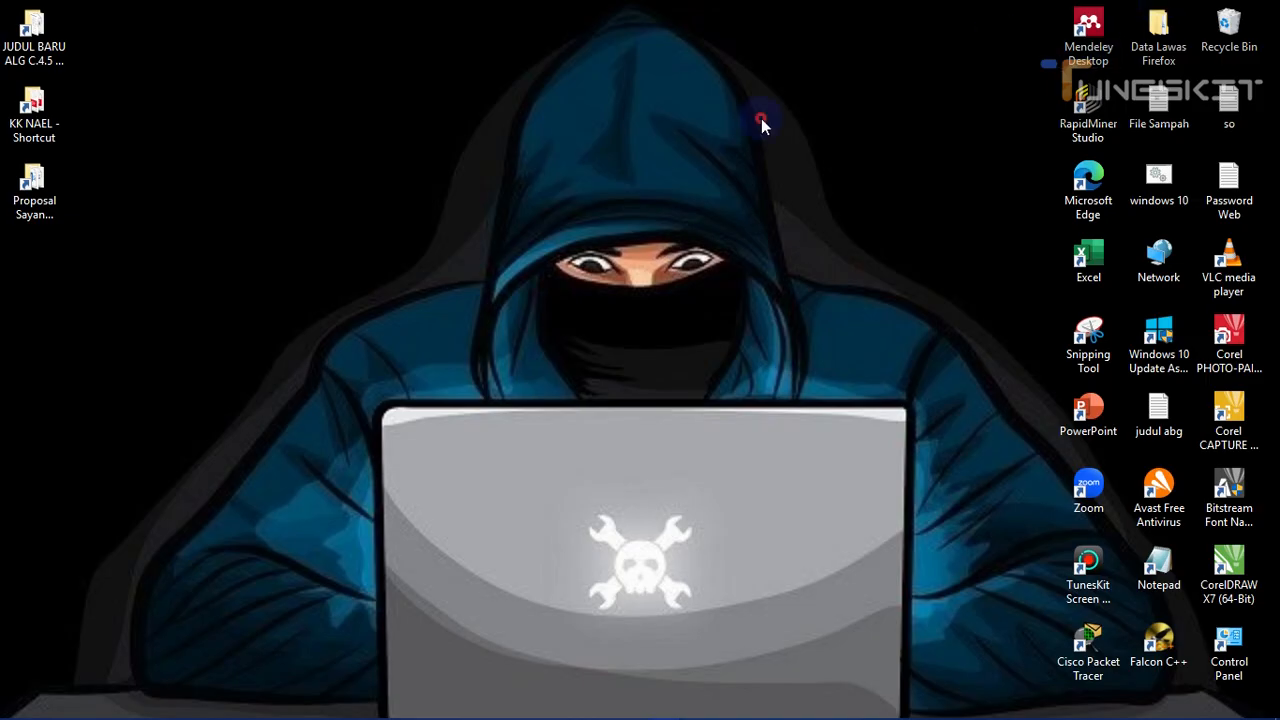
- Refresh the desktop four more times, then restore the tugas 7.pka Packet Tracer window
{"action": "right_click", "coordinate": [309, 93]}
{"action": "left_click", "coordinate": [350, 174]}
{"action": "right_click", "coordinate": [351, 161]}
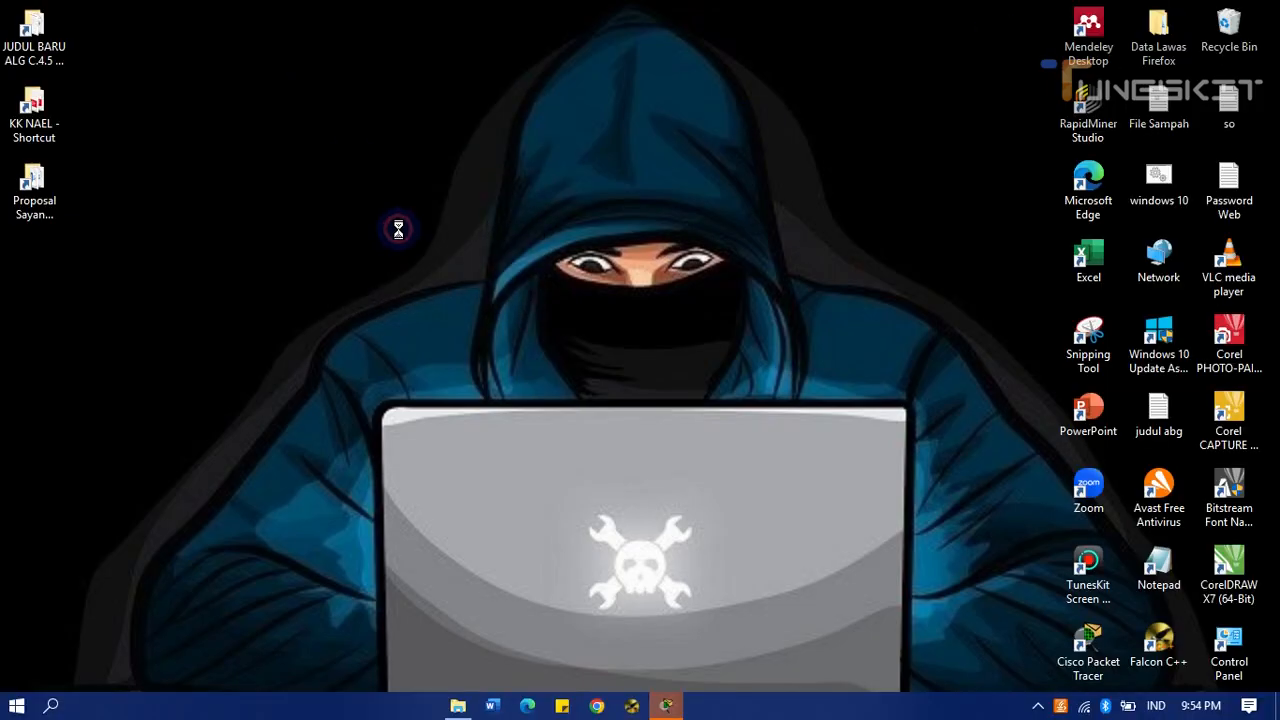
{"action": "left_click", "coordinate": [405, 250]}
{"action": "right_click", "coordinate": [403, 243]}
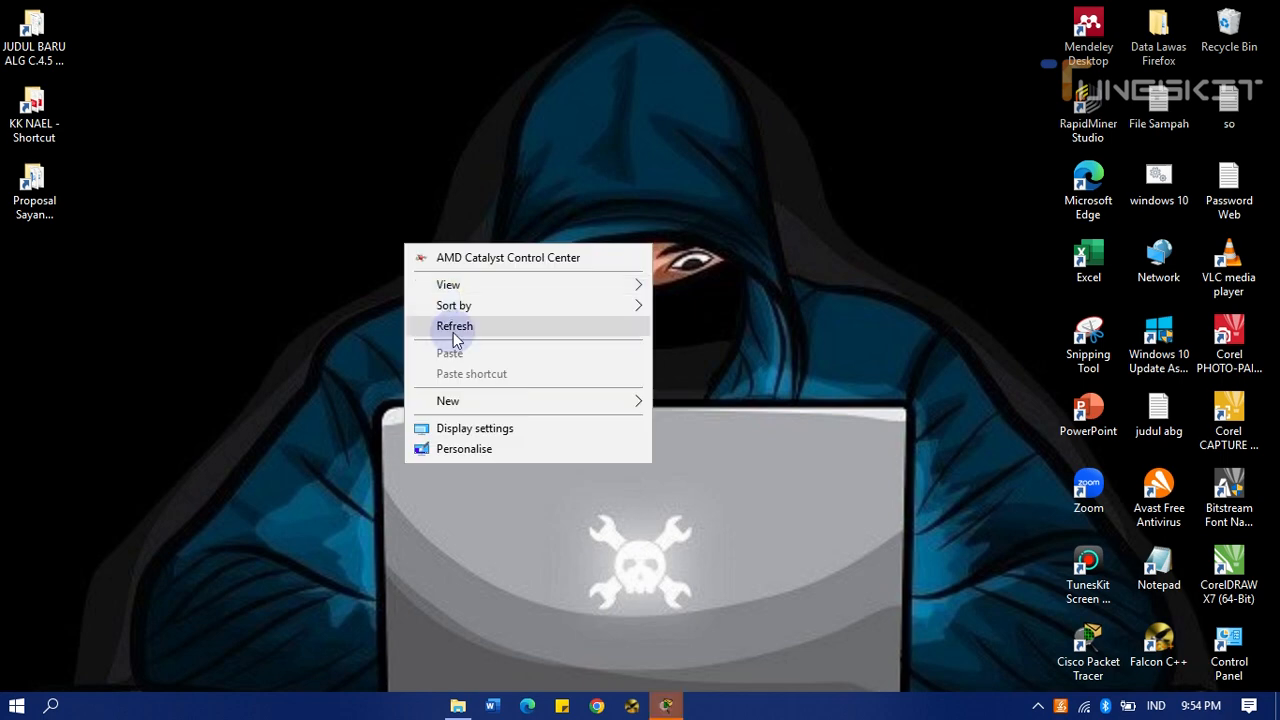
{"action": "left_click", "coordinate": [453, 330]}
{"action": "right_click", "coordinate": [453, 330]}
{"action": "left_click", "coordinate": [510, 413]}
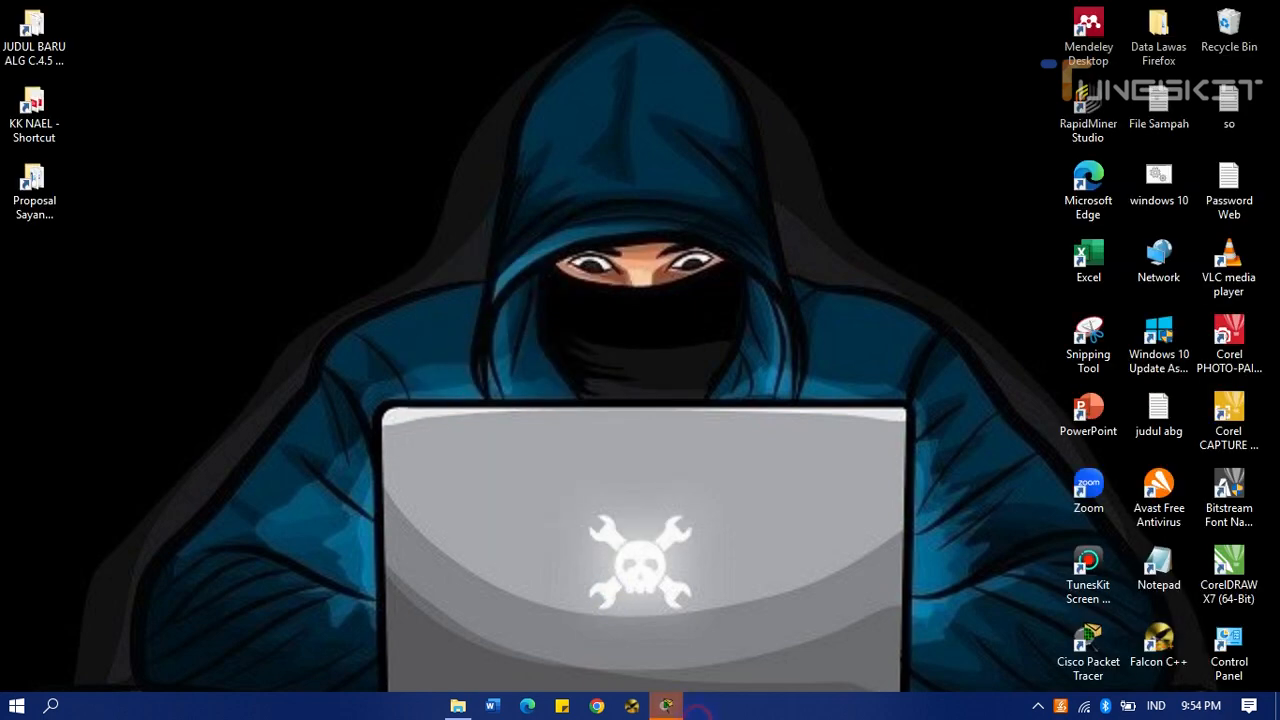
{"action": "mouse_move", "coordinate": [666, 705]}
{"action": "left_click", "coordinate": [590, 630]}
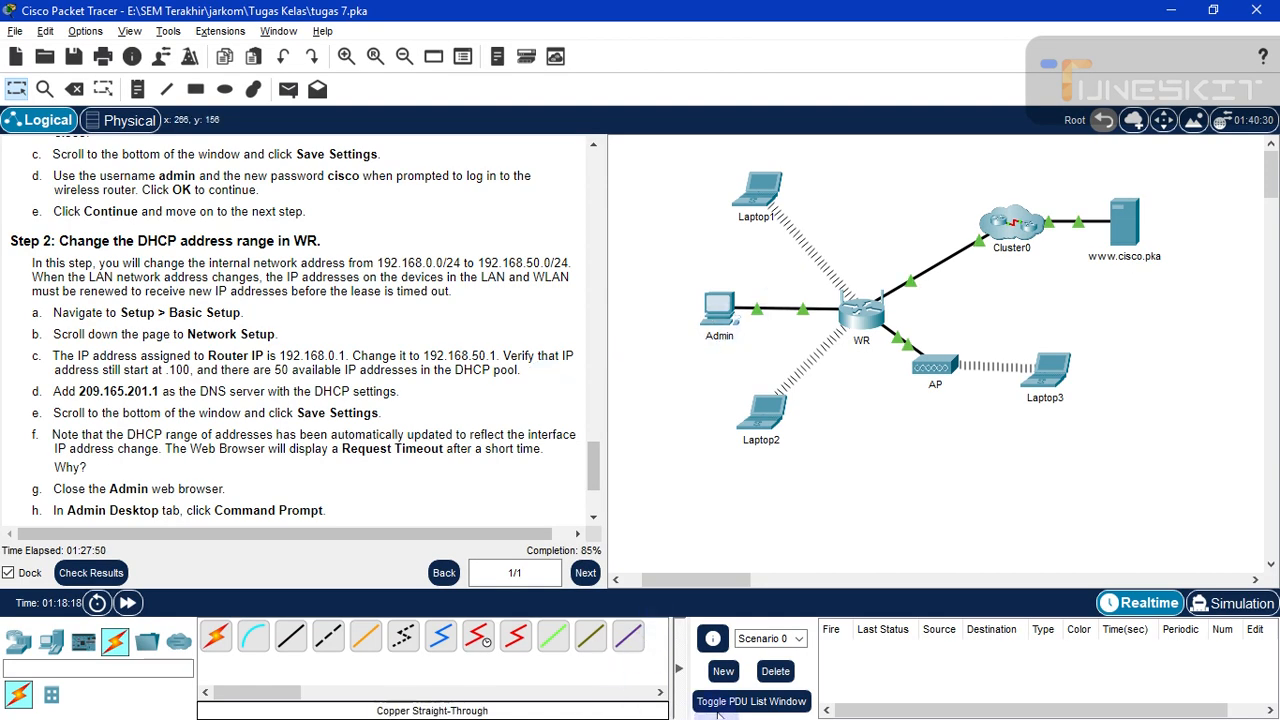
- Open the Admin PC, get past its frozen router page, and launch the Desktop Web Browser
{"action": "left_click", "coordinate": [718, 313]}
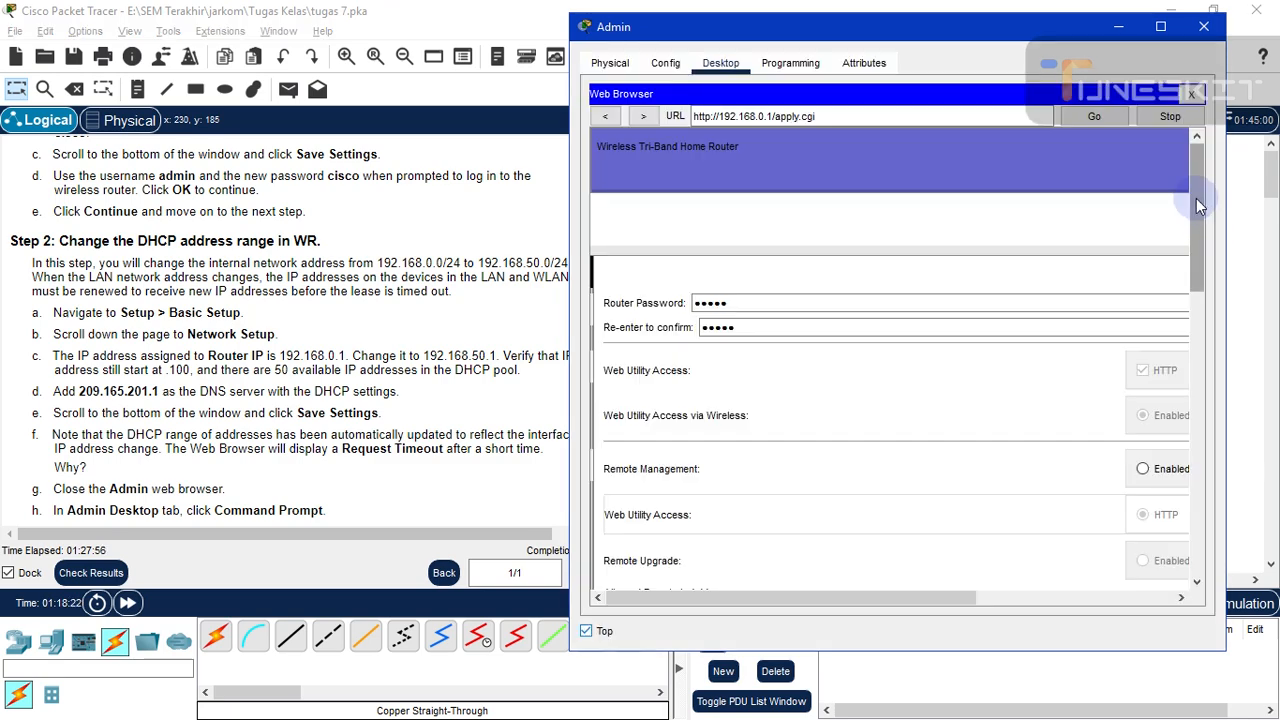
{"action": "left_click_drag", "start_coordinate": [1200, 205], "coordinate": [1203, 170]}
{"action": "left_click", "coordinate": [1008, 204]}
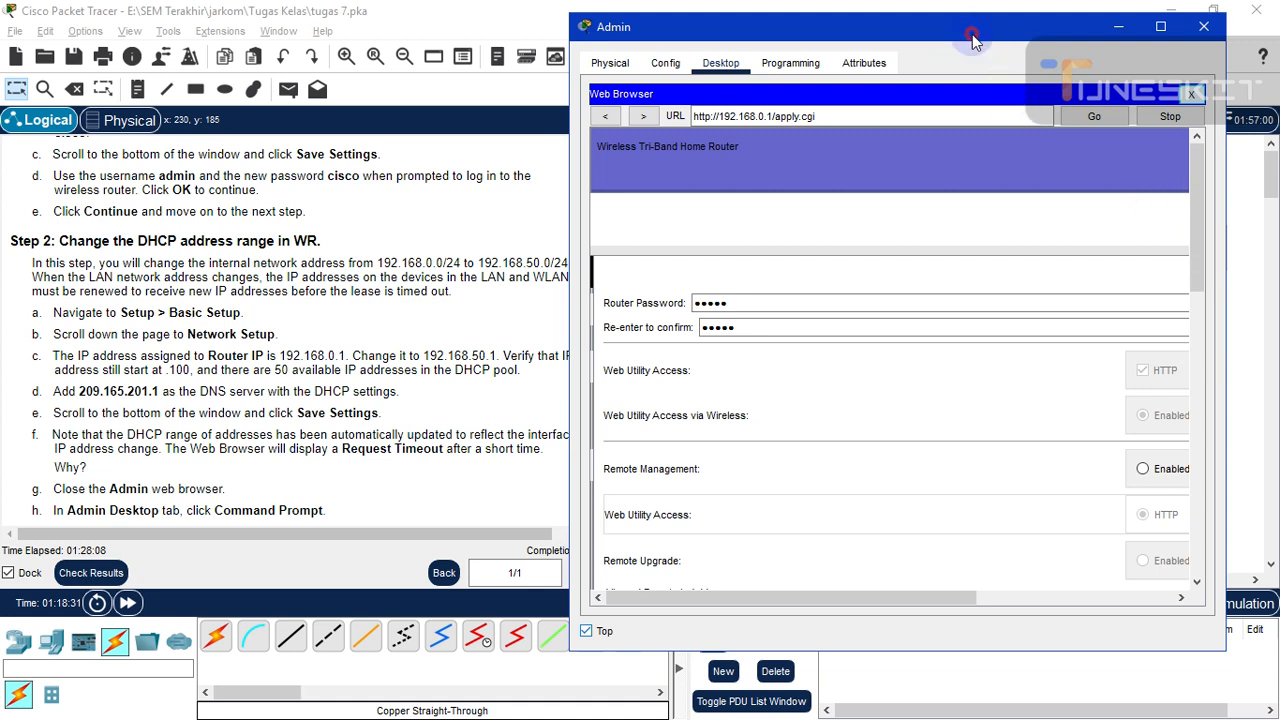
{"action": "left_click_drag", "start_coordinate": [948, 45], "coordinate": [903, 47]}
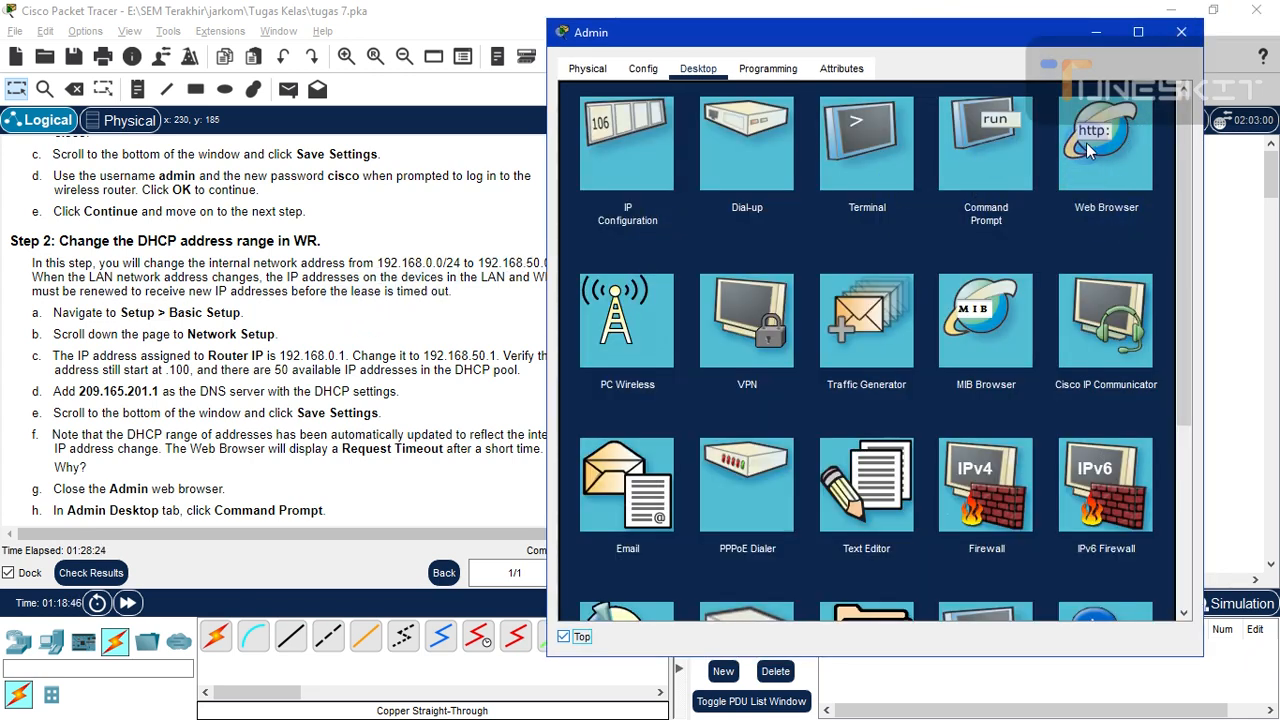
{"action": "left_click", "coordinate": [1088, 145]}
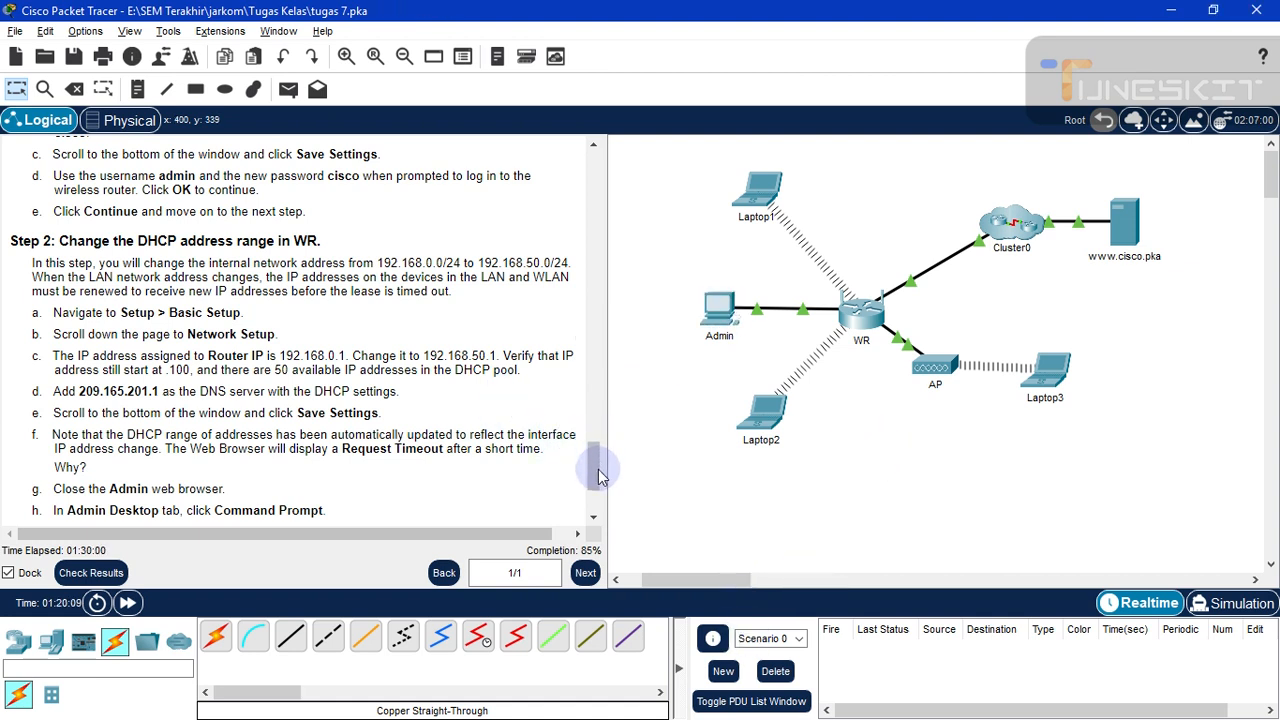
- Reopen the Admin PC's window from the topology to get a fresh web browser
{"action": "left_click", "coordinate": [731, 334]}
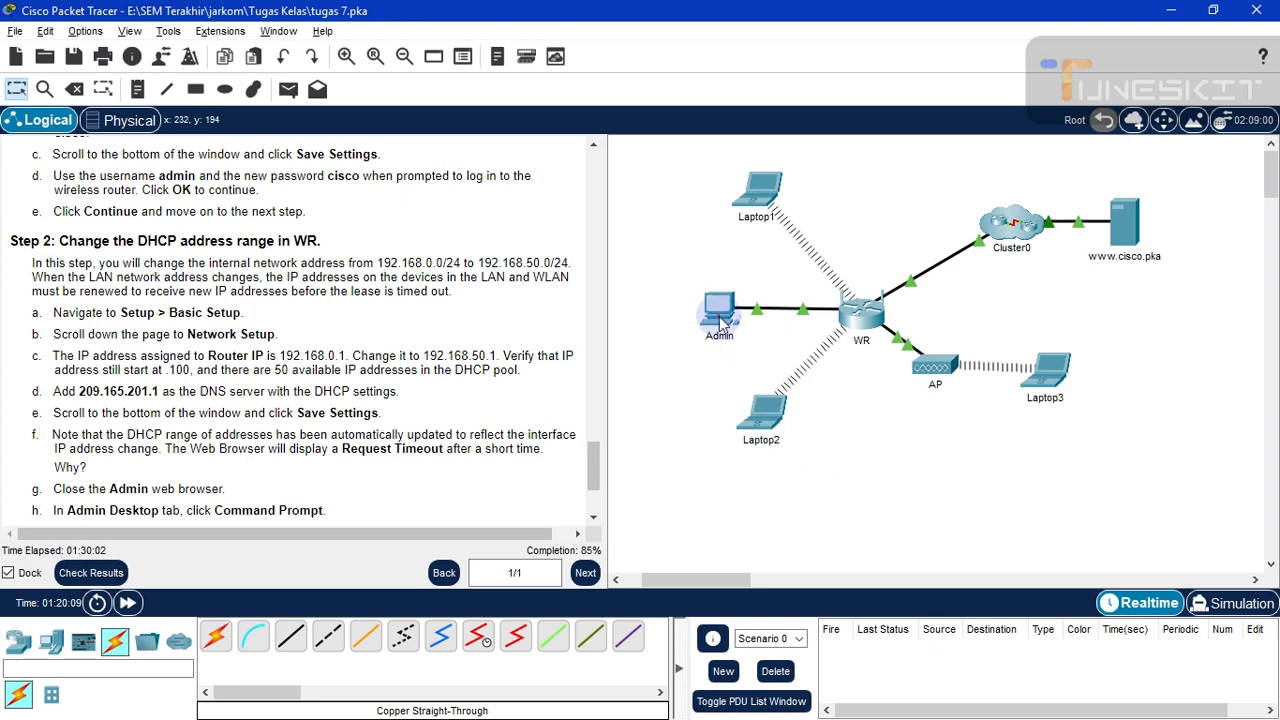
- Enter 192.168.0.1 in the Admin browser's address bar and load the router's page
{"action": "left_click_drag", "start_coordinate": [762, 46], "coordinate": [797, 46]}
{"action": "left_click", "coordinate": [756, 119]}
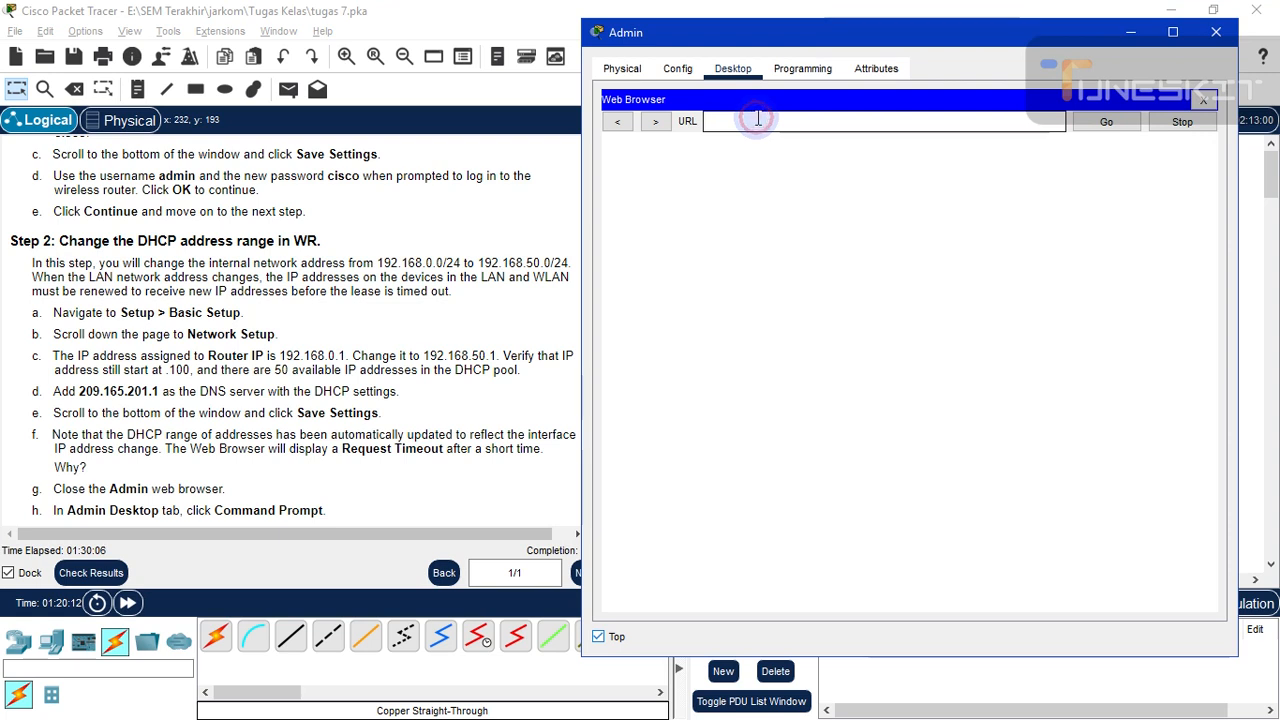
{"action": "type", "text": "192.168.0.1"}
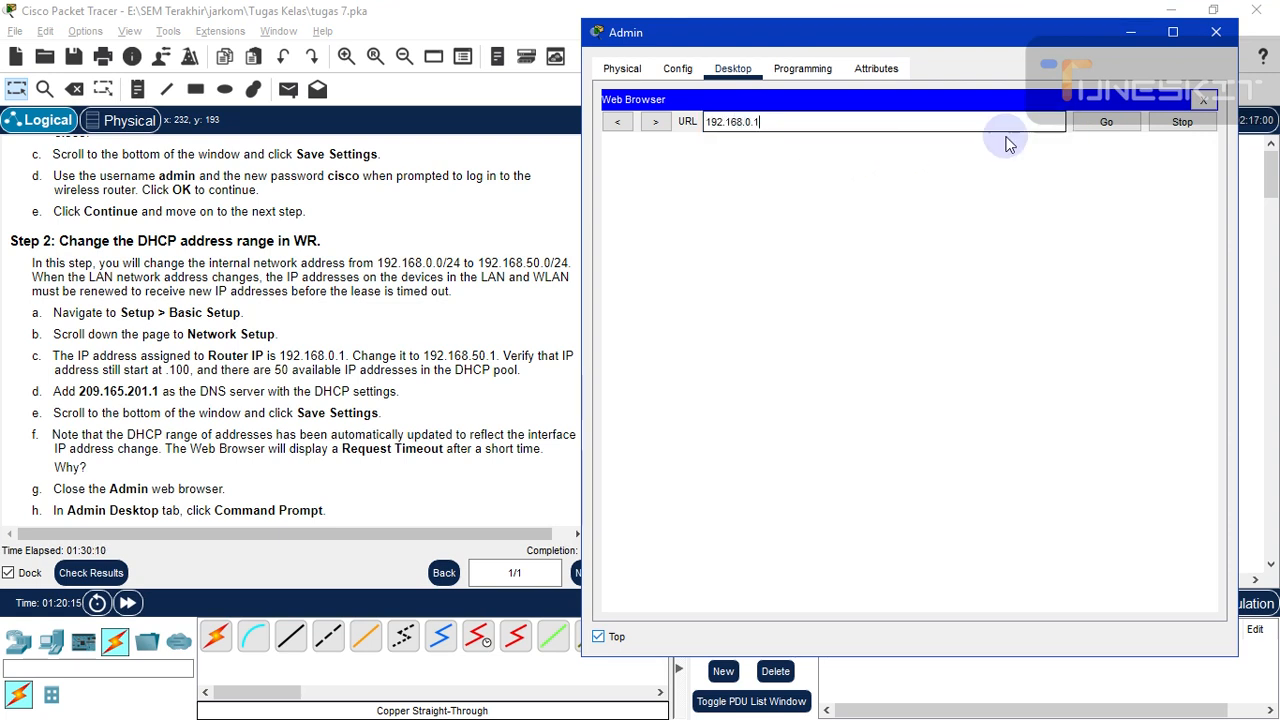
{"action": "left_click", "coordinate": [820, 121]}
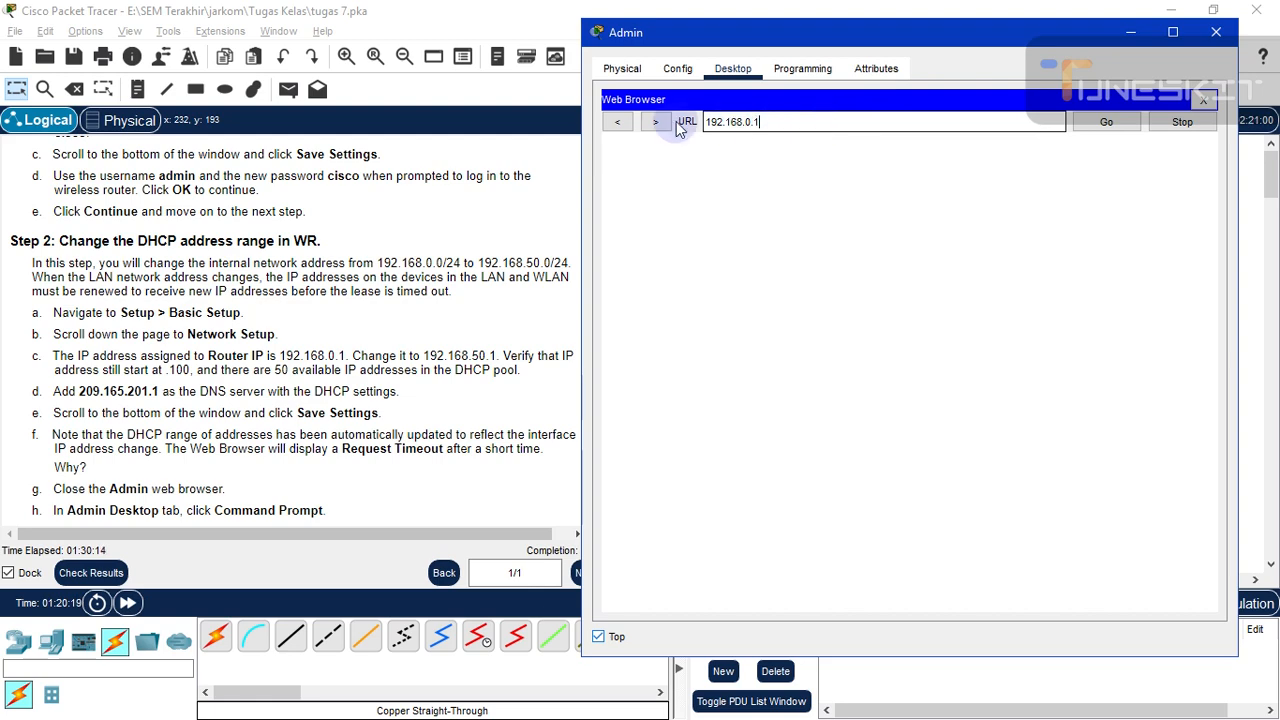
{"action": "scroll", "coordinate": [339, 303], "scroll_direction": "up", "scroll_amount": 5}
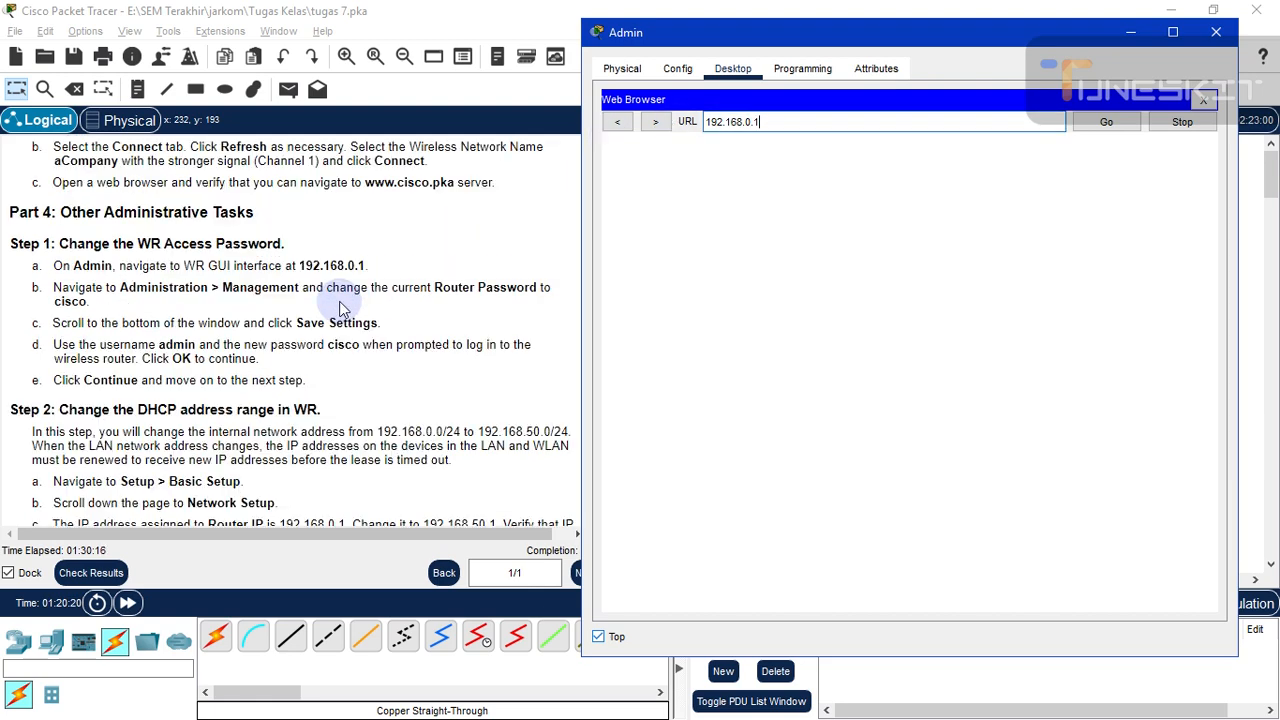
{"action": "scroll", "coordinate": [339, 301], "scroll_direction": "up", "scroll_amount": 3}
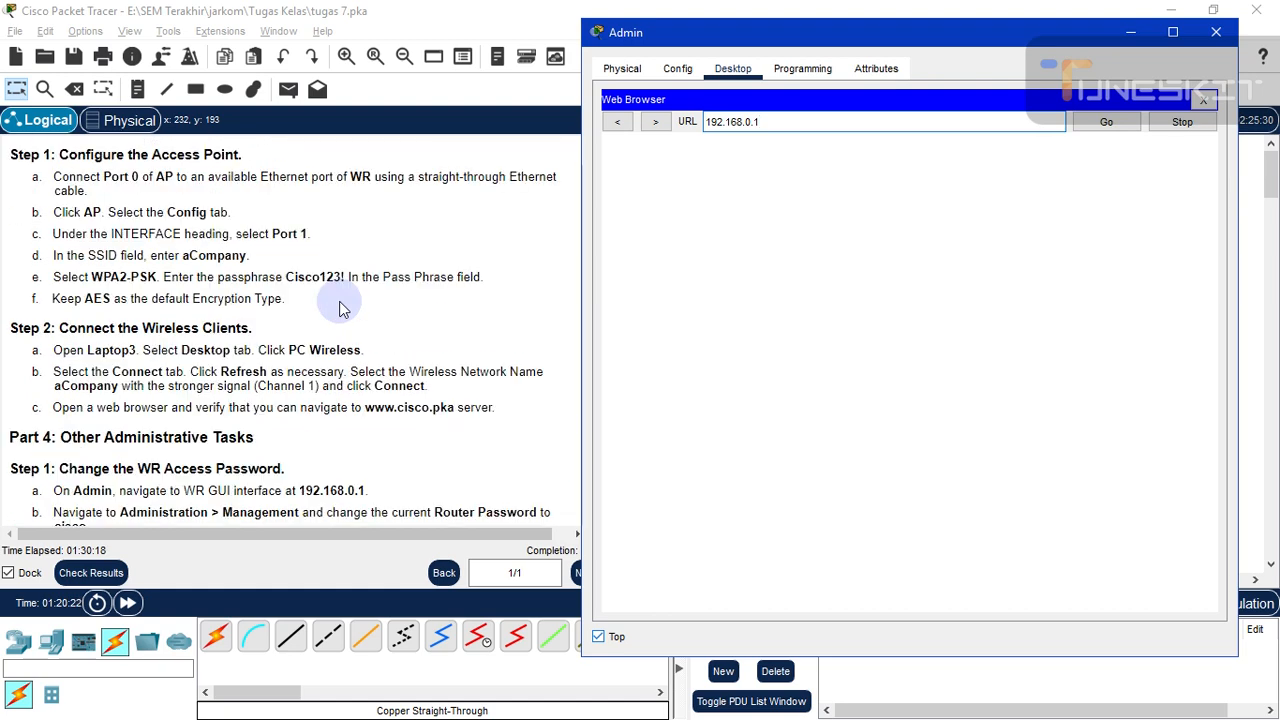
{"action": "scroll", "coordinate": [339, 308], "scroll_direction": "up", "scroll_amount": 9}
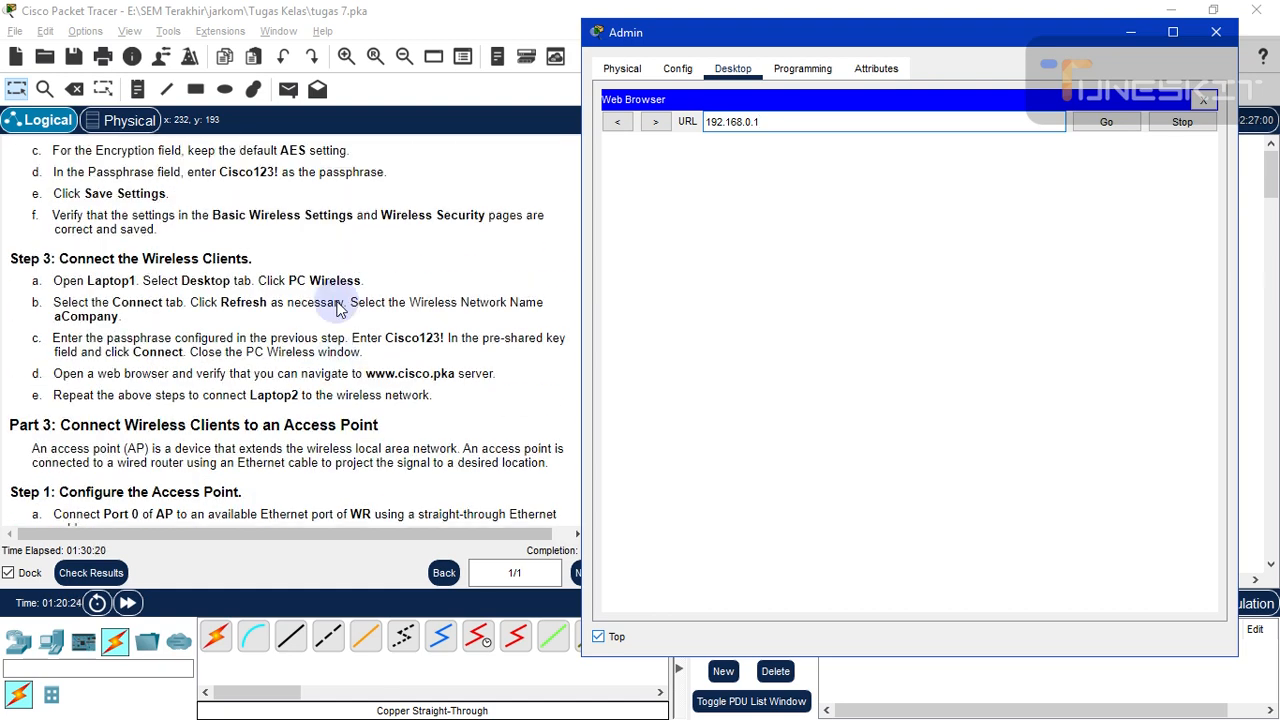
{"action": "scroll", "coordinate": [339, 310], "scroll_direction": "up", "scroll_amount": 8}
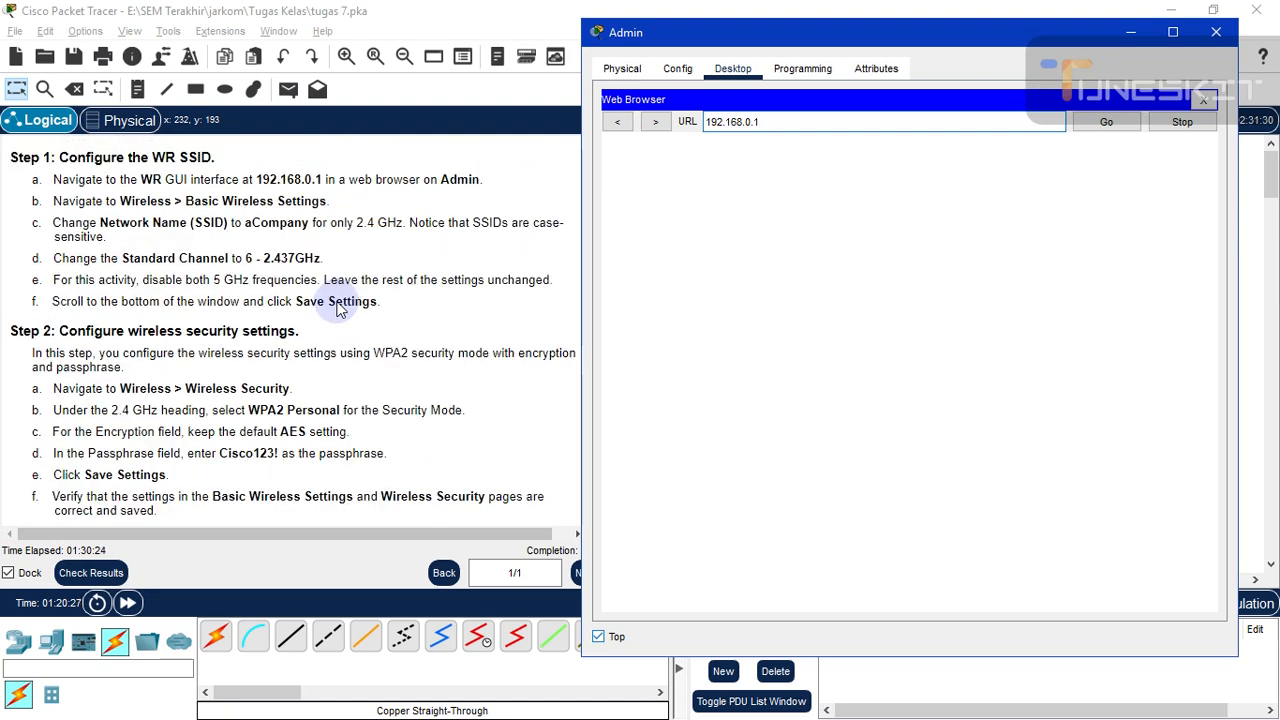
{"action": "scroll", "coordinate": [339, 310], "scroll_direction": "down", "scroll_amount": 15}
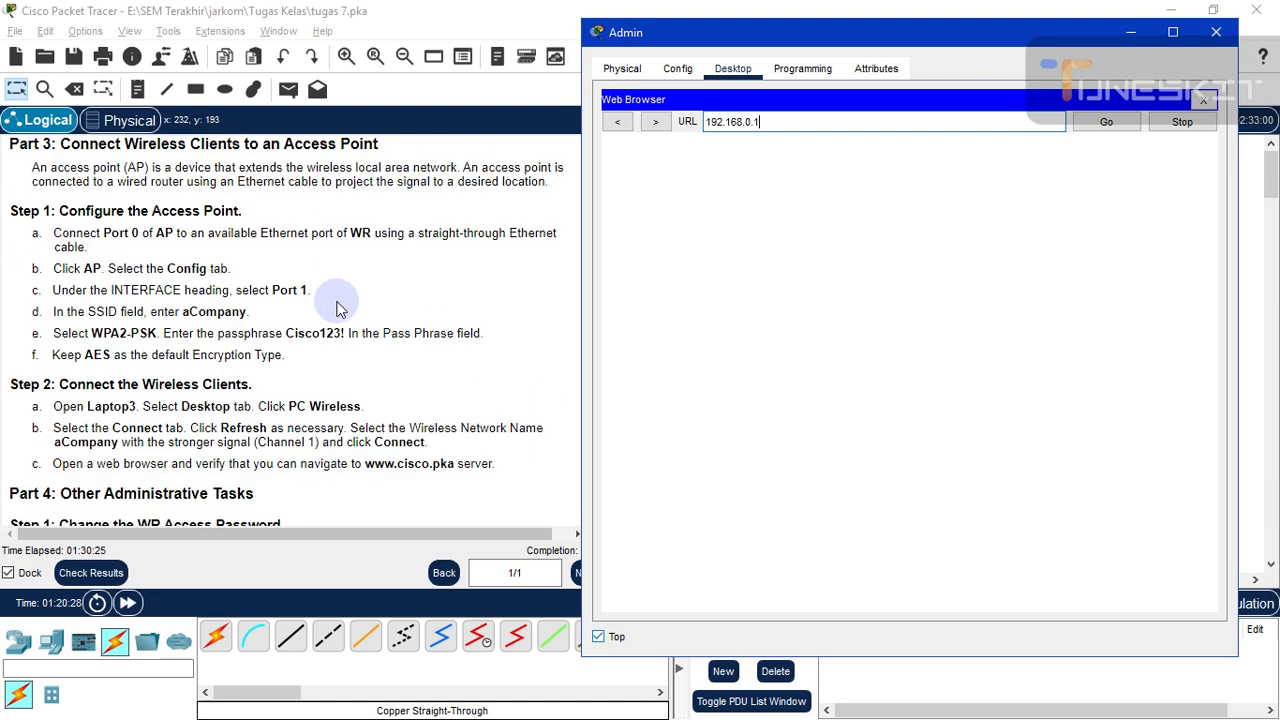
{"action": "scroll", "coordinate": [339, 310], "scroll_direction": "down", "scroll_amount": 19}
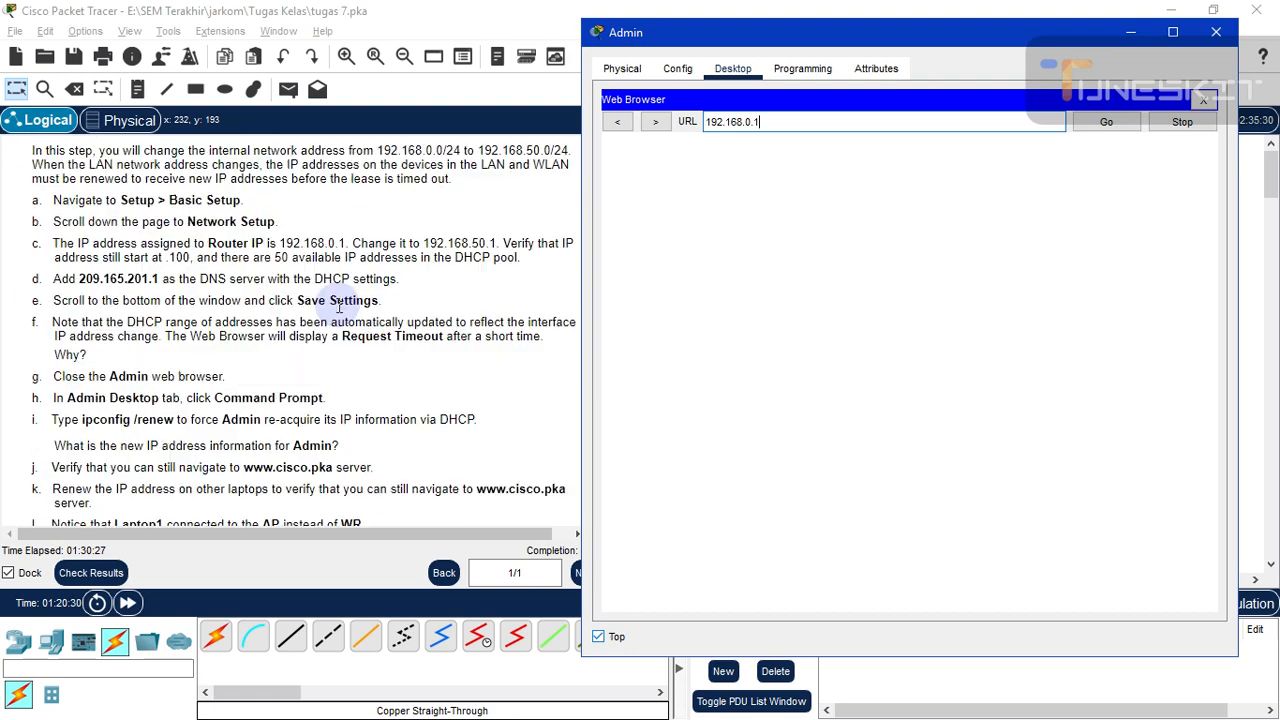
{"action": "scroll", "coordinate": [339, 310], "scroll_direction": "up", "scroll_amount": 2}
{"action": "left_click", "coordinate": [1110, 125]}
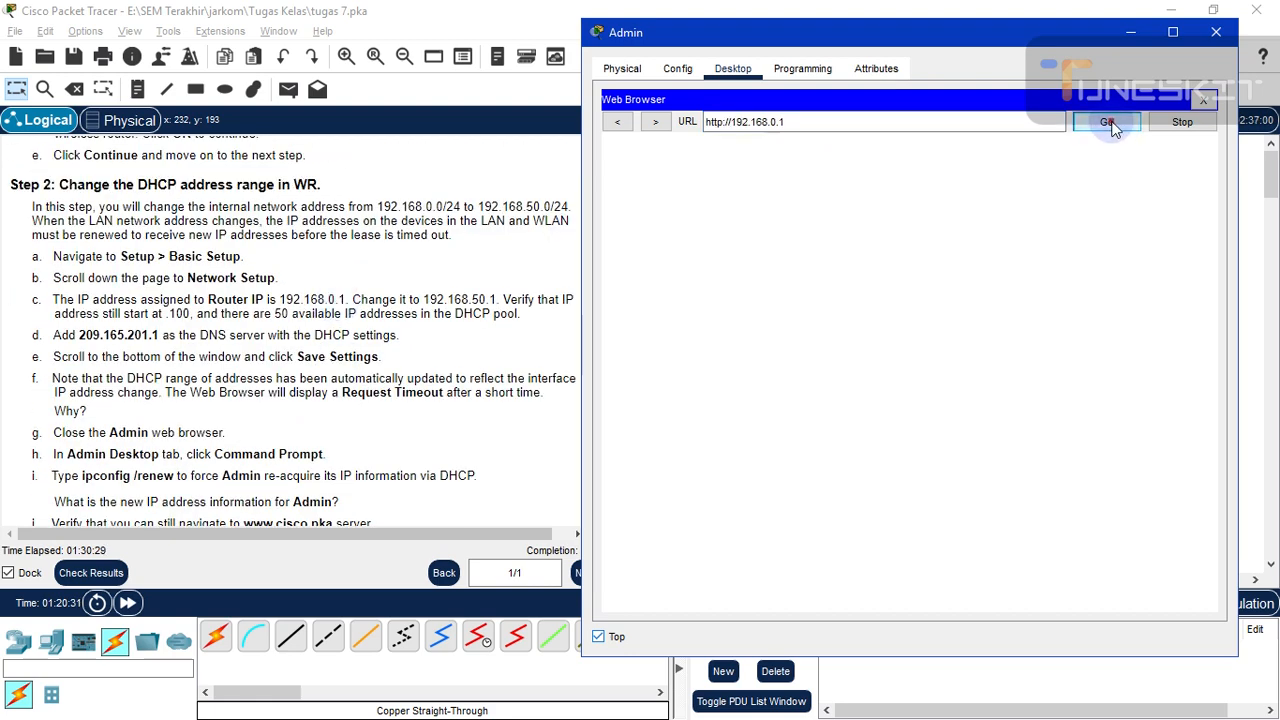
- Sign in to WR's web page with the router's user name and password
{"action": "left_click", "coordinate": [926, 313]}
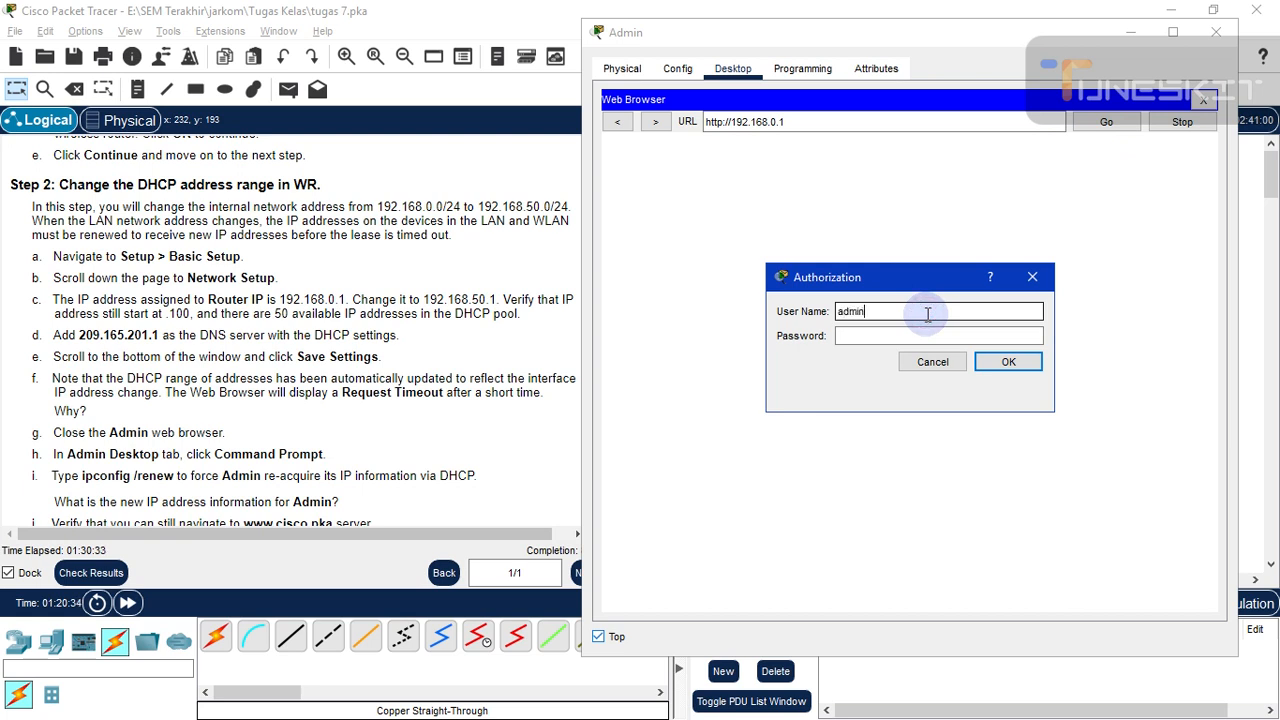
{"action": "left_click", "coordinate": [871, 336]}
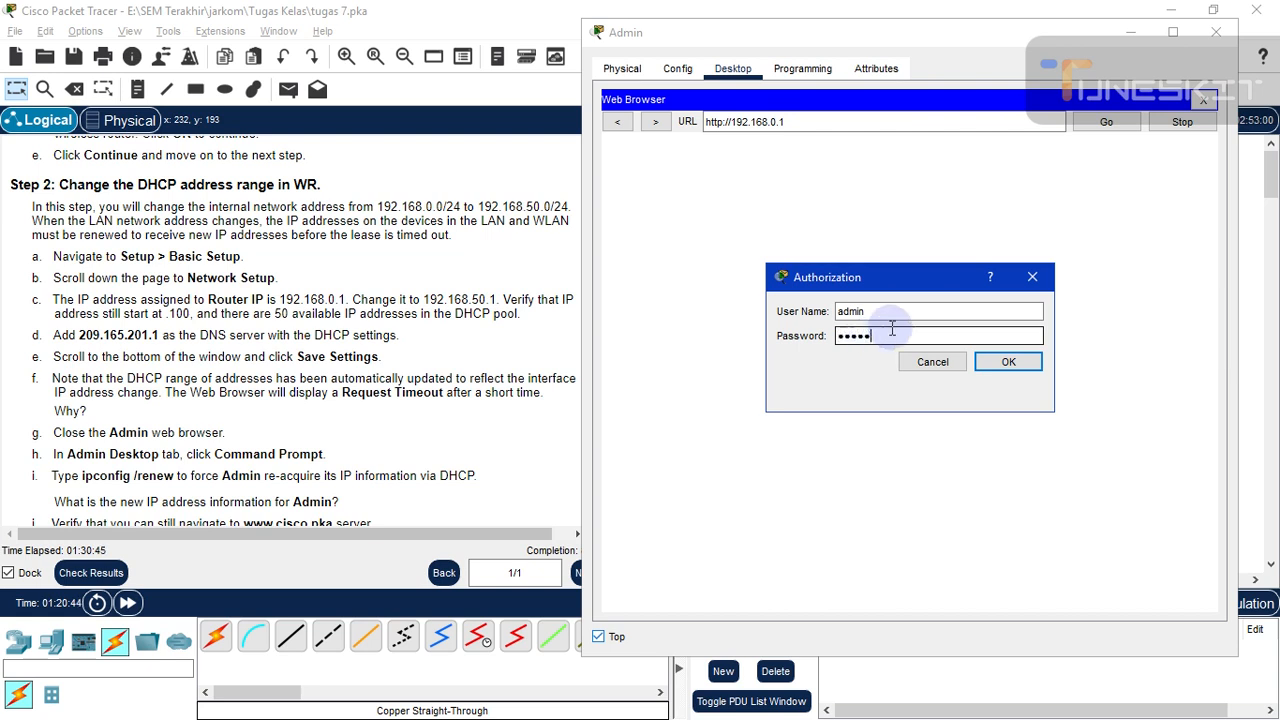
{"action": "left_click", "coordinate": [1002, 362]}
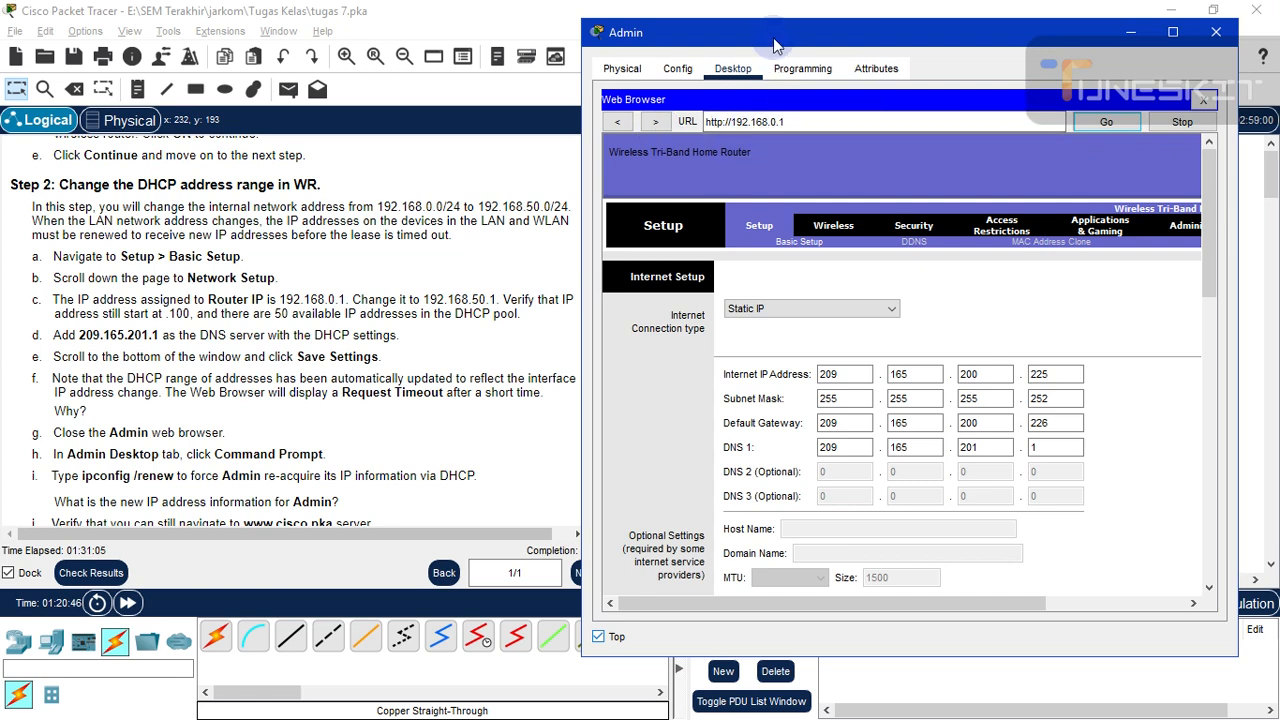
- Scroll to Network Setup and change the Router IP from 192.168.0.1 to 192.168.50.1
{"action": "left_click_drag", "start_coordinate": [776, 38], "coordinate": [790, 46]}
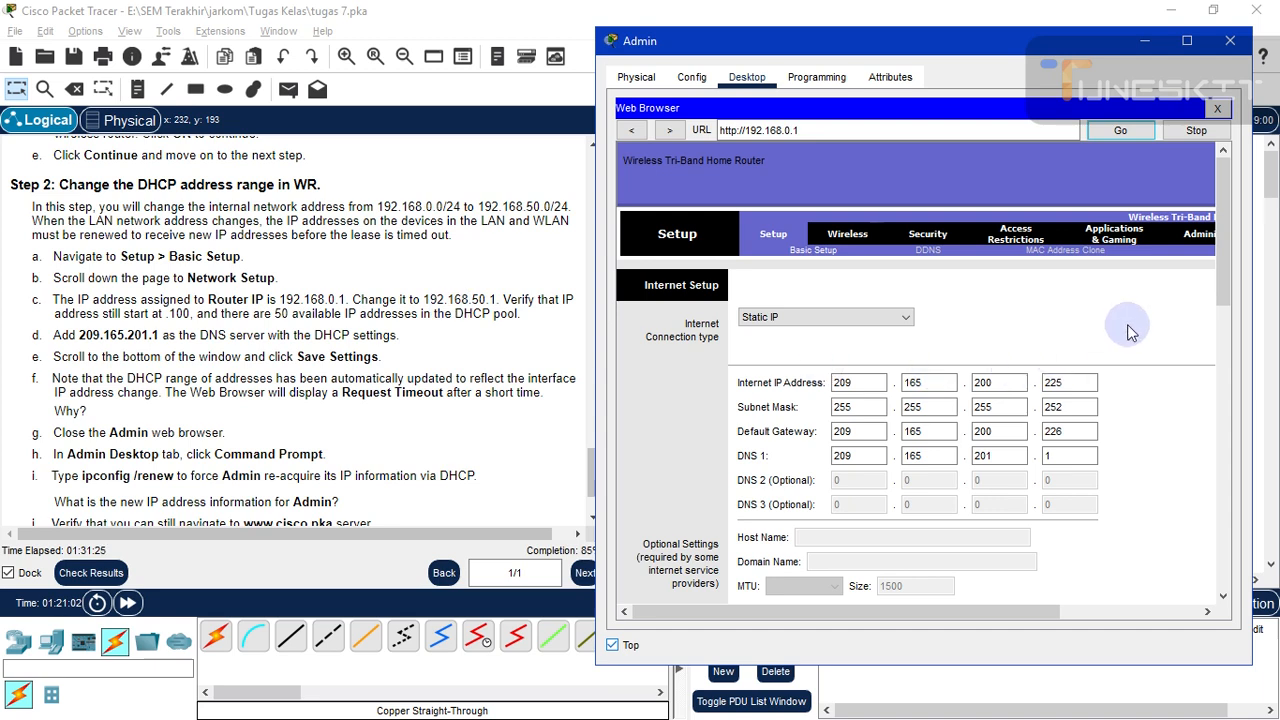
{"action": "left_click", "coordinate": [1222, 291]}
{"action": "mouse_move", "coordinate": [1222, 291]}
{"action": "left_mouse_down"}
{"action": "mouse_move", "coordinate": [1228, 453]}
{"action": "mouse_move", "coordinate": [1222, 433]}
{"action": "left_mouse_up"}
{"action": "left_click", "coordinate": [994, 439]}
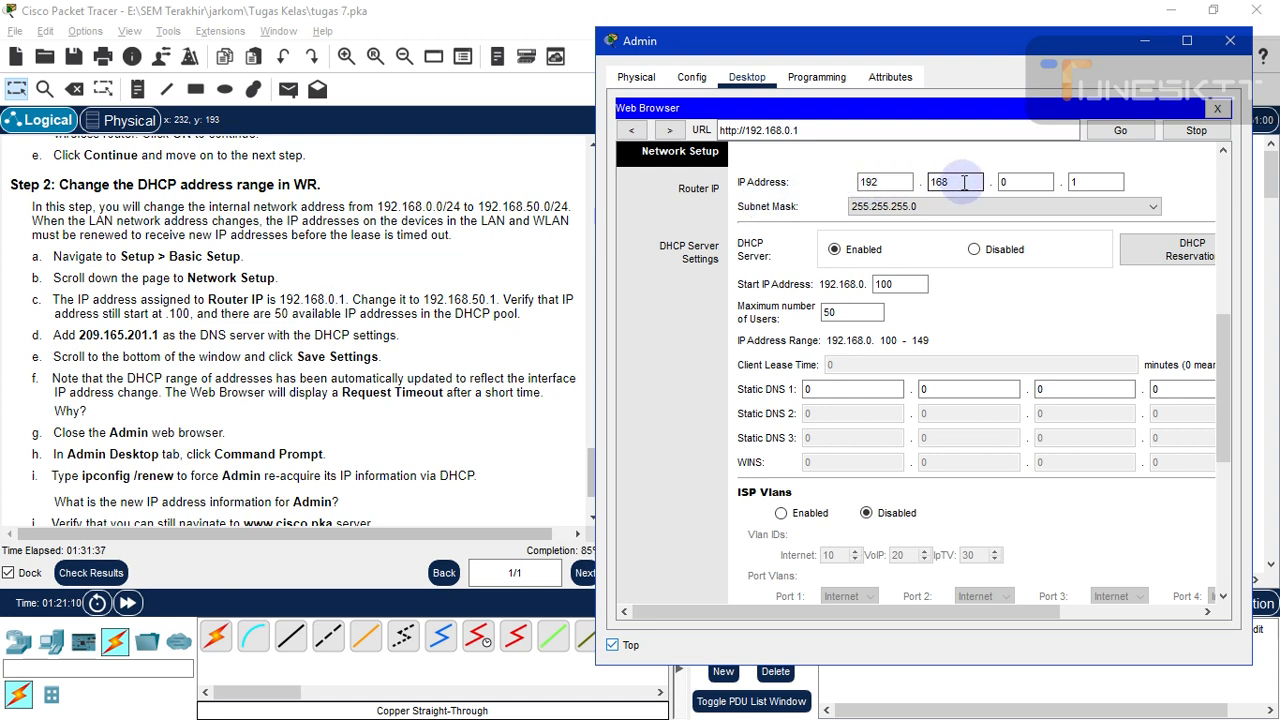
{"action": "left_click", "coordinate": [1017, 182]}
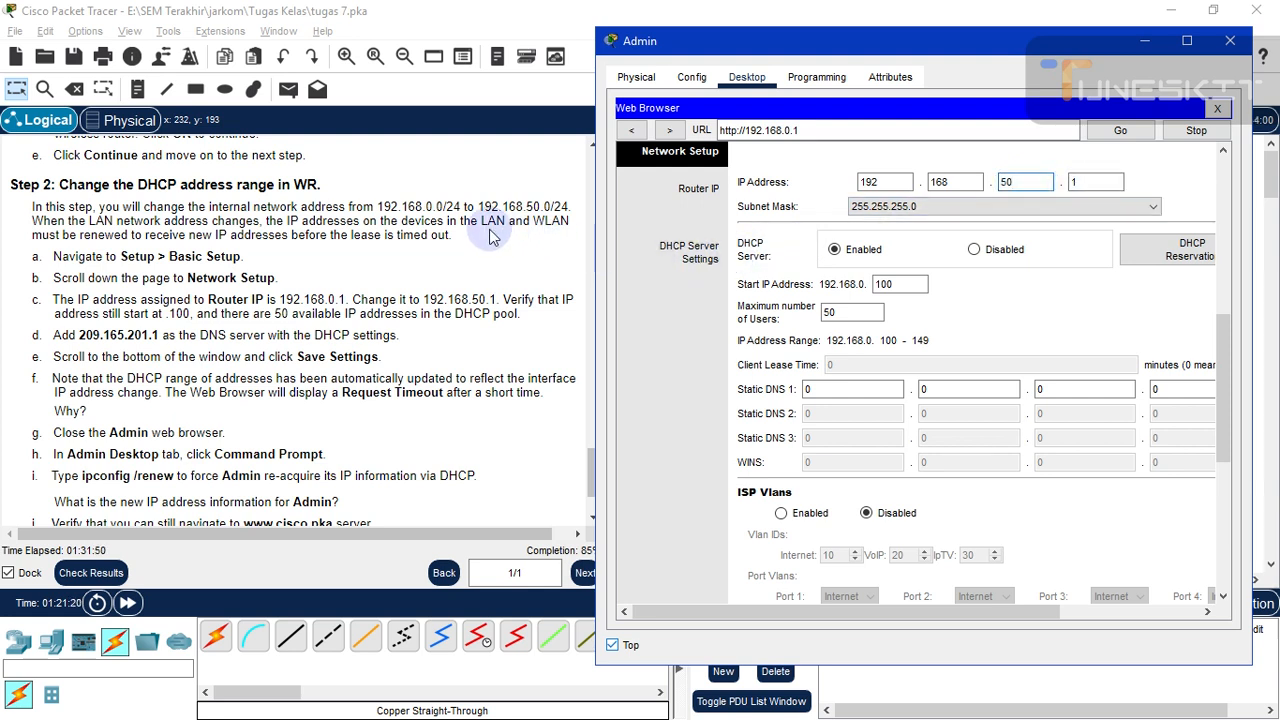
{"action": "left_click", "coordinate": [1080, 184]}
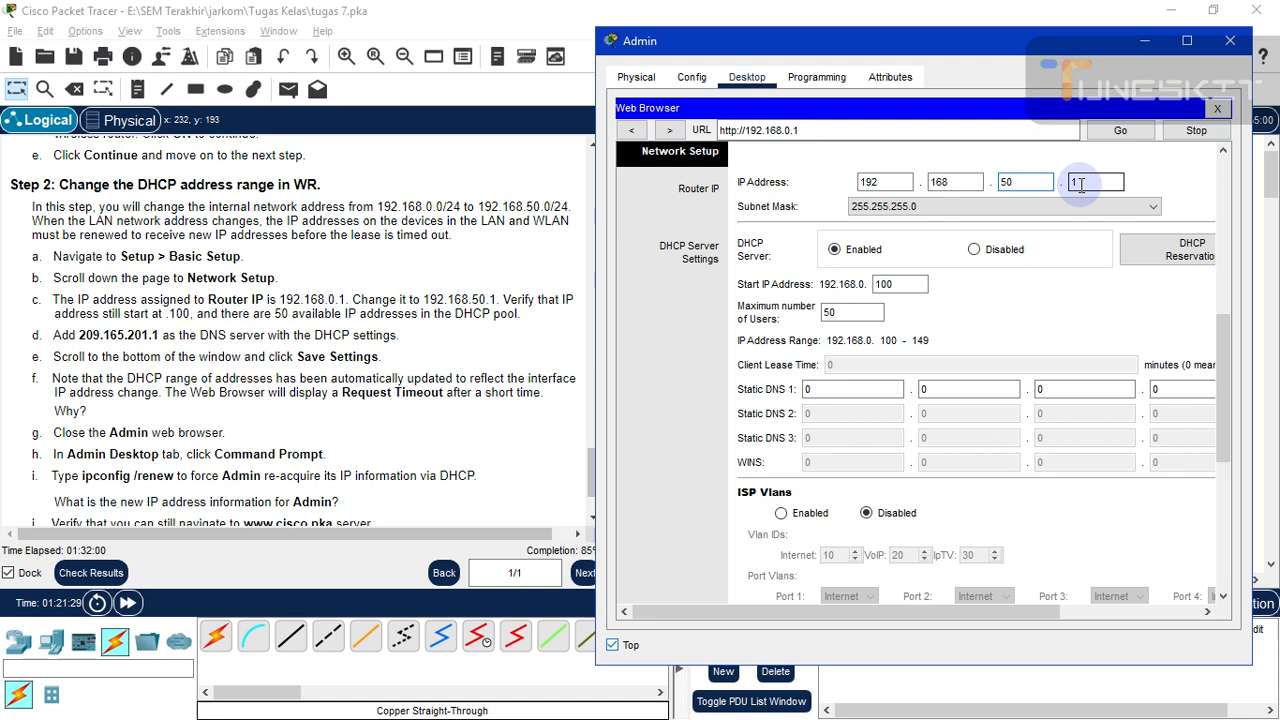
{"action": "scroll", "coordinate": [390, 335], "scroll_direction": "down", "scroll_amount": 3}
{"action": "scroll", "coordinate": [396, 335], "scroll_direction": "up", "scroll_amount": 4}
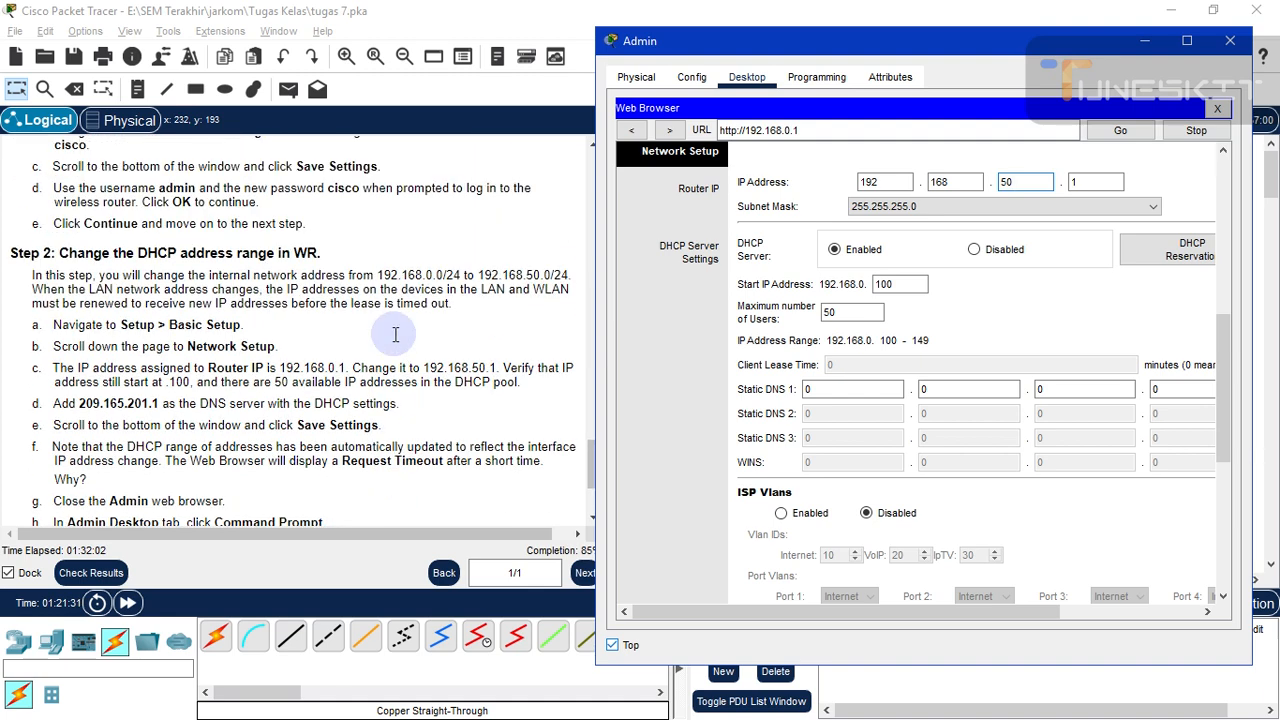
{"action": "left_click", "coordinate": [1089, 181]}
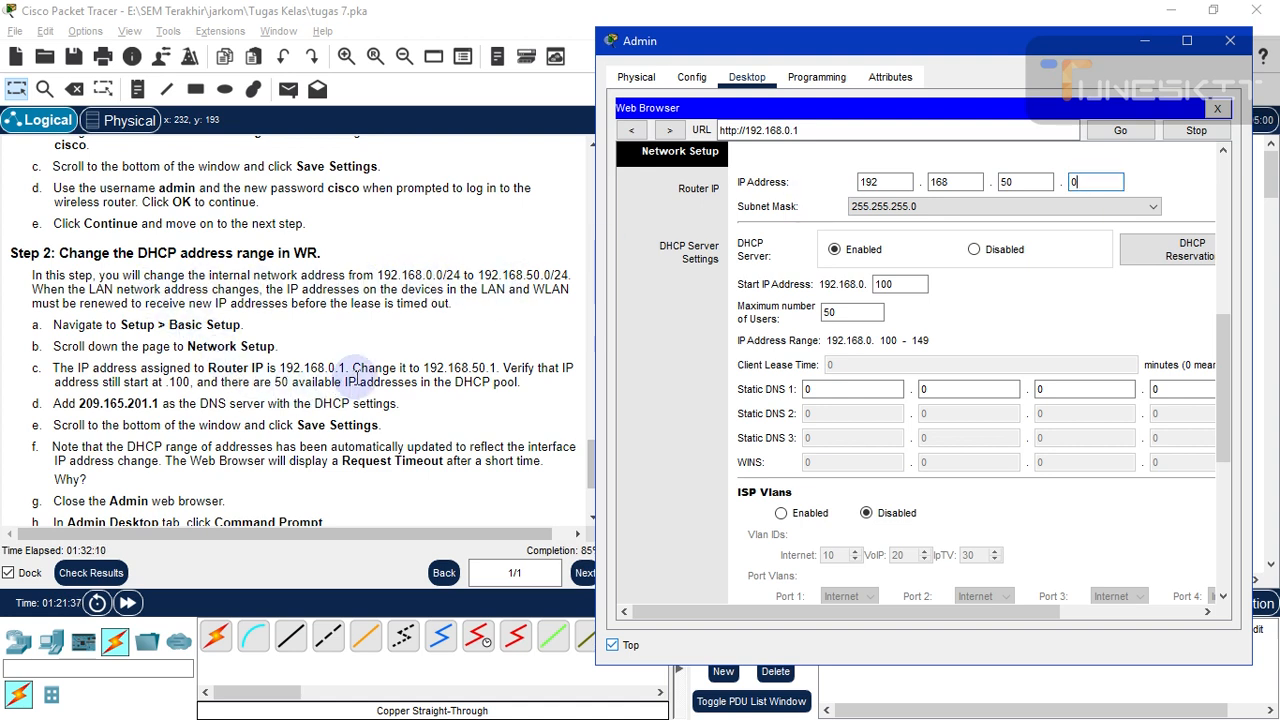
{"action": "left_click", "coordinate": [1087, 184]}
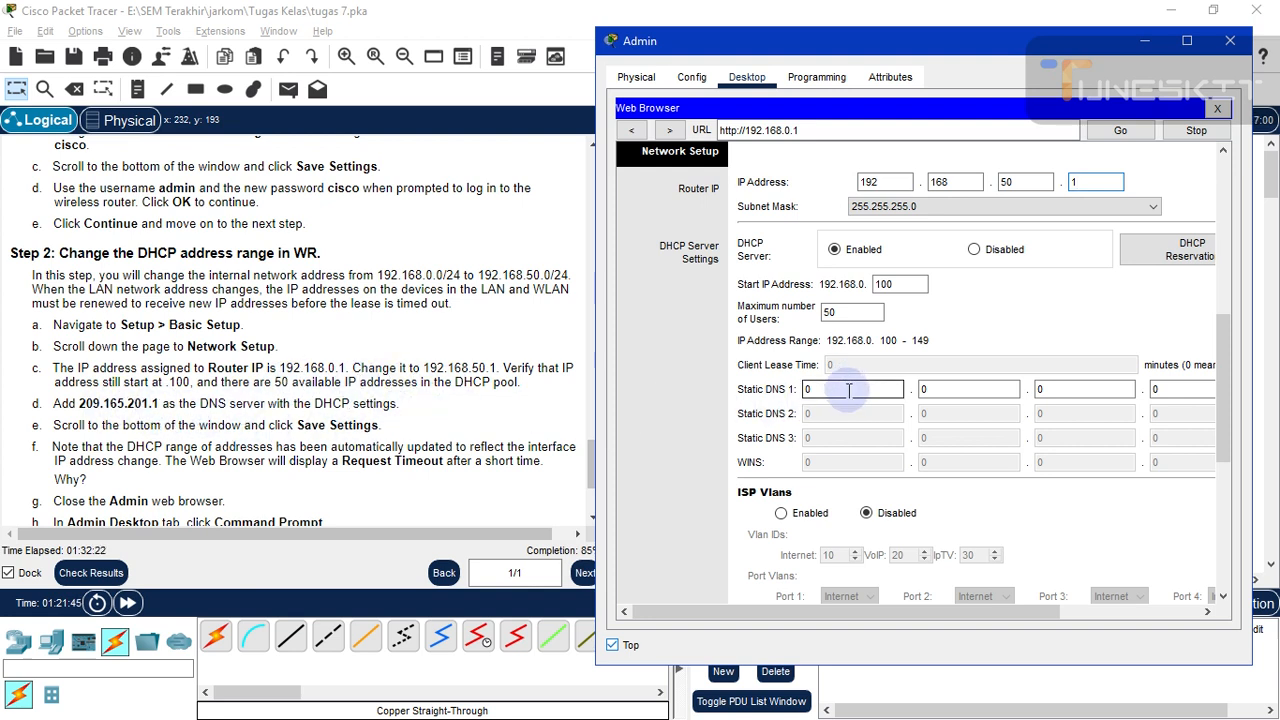
- Enter 209.165.201.1 as the router's Static DNS 1 address
{"action": "key", "text": "BackSpace"}
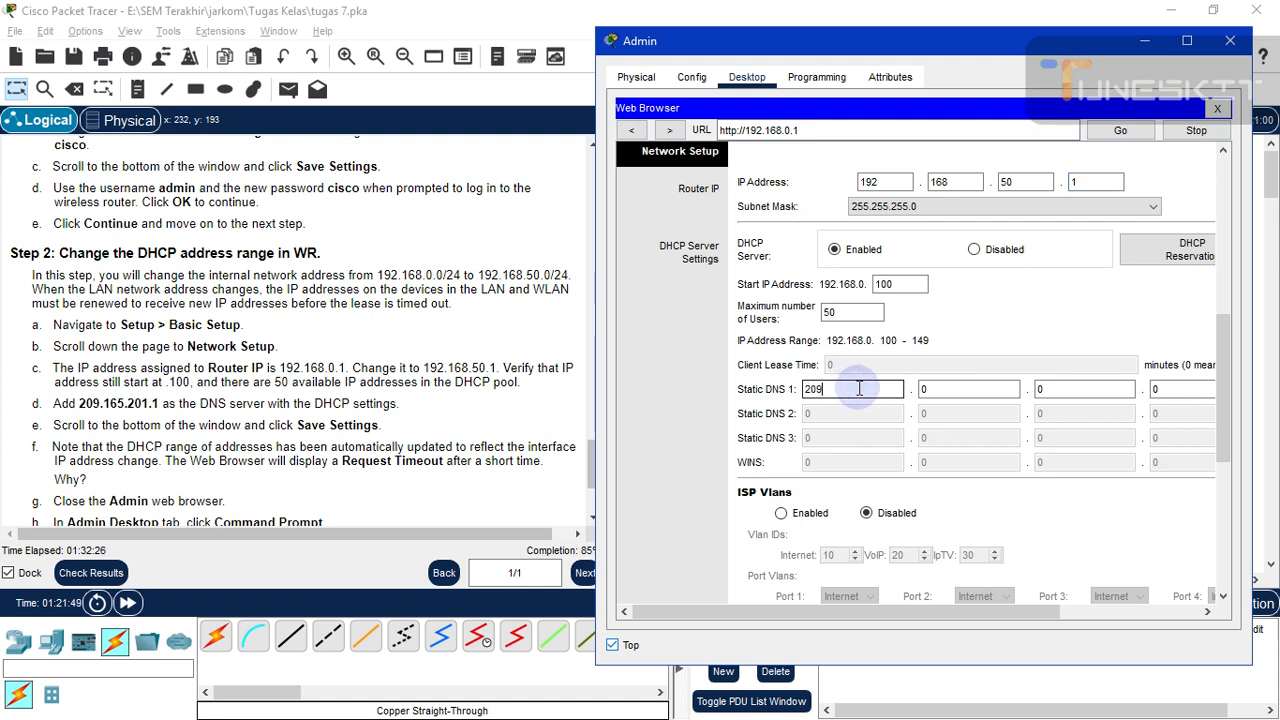
{"action": "left_click", "coordinate": [948, 389]}
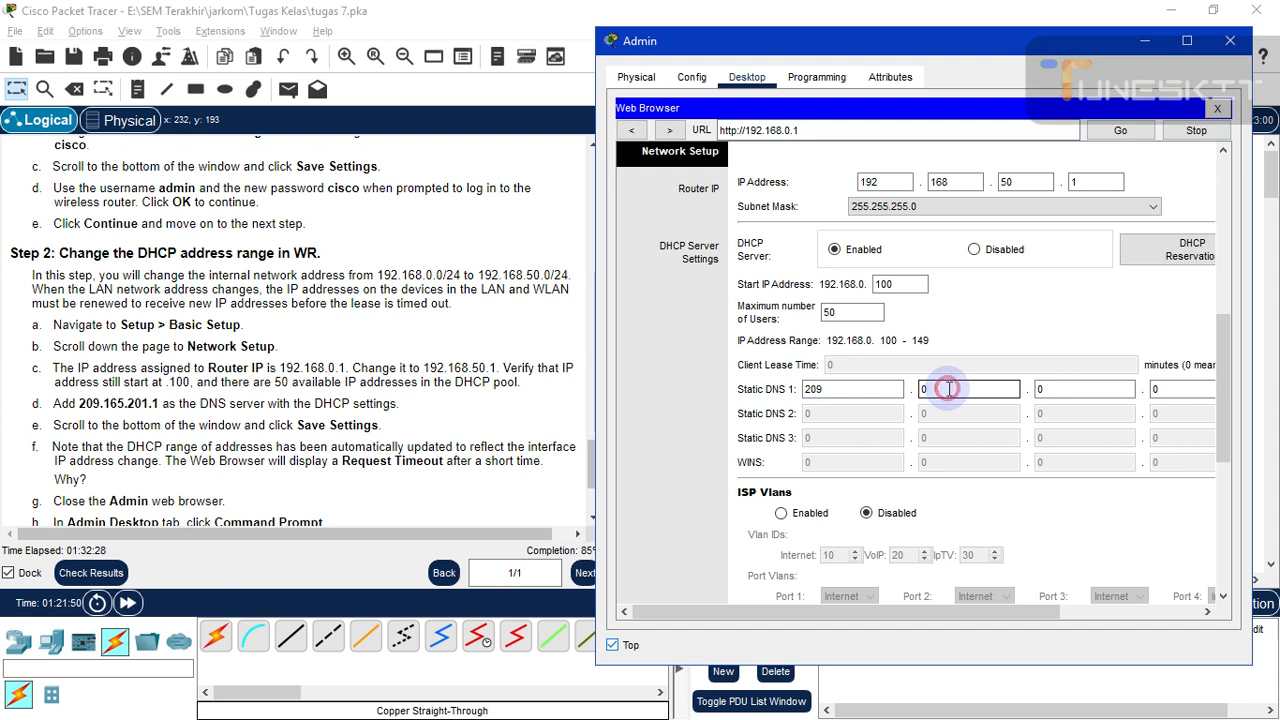
{"action": "key", "text": "BackSpace"}
{"action": "type", "text": "165"}
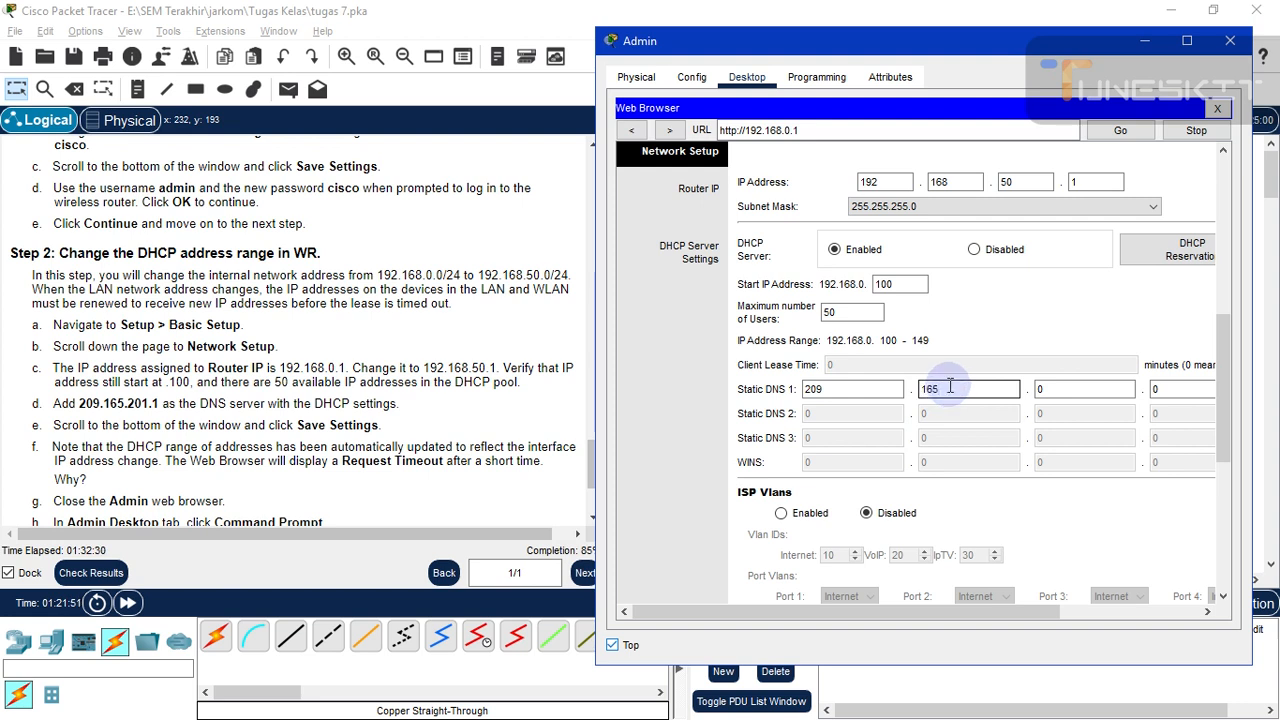
{"action": "left_click", "coordinate": [1043, 393]}
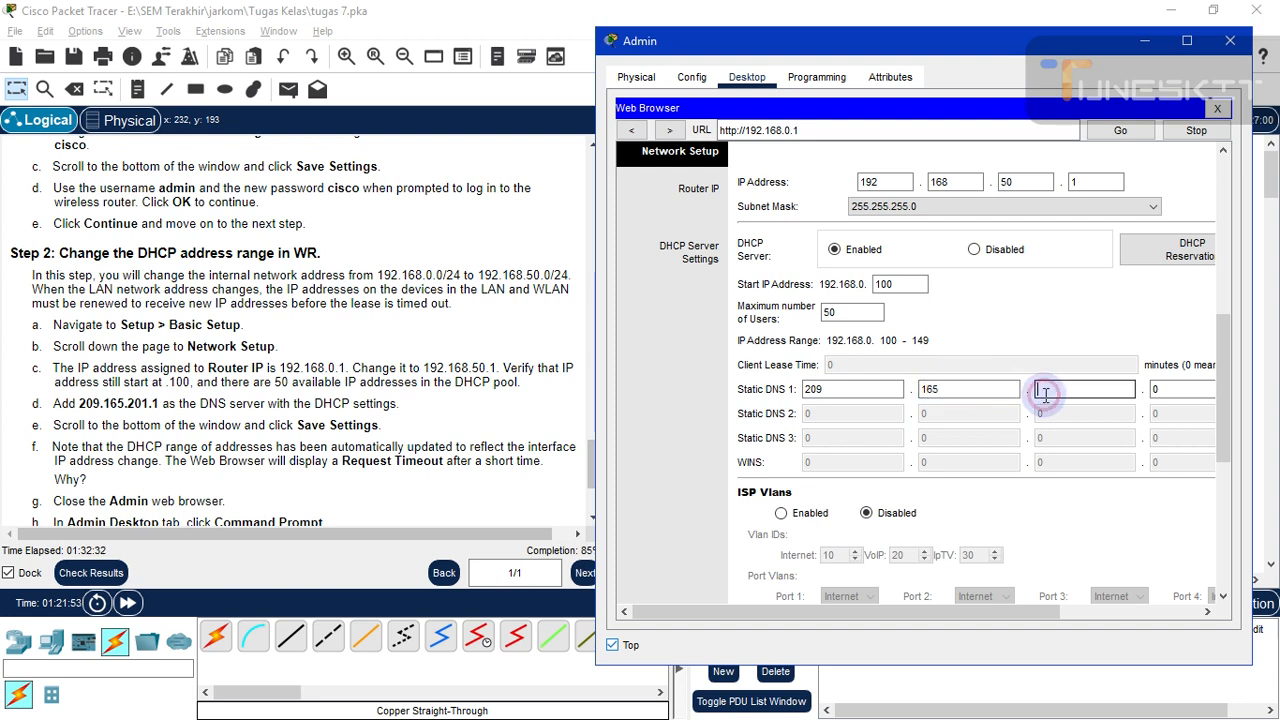
{"action": "type", "text": "201"}
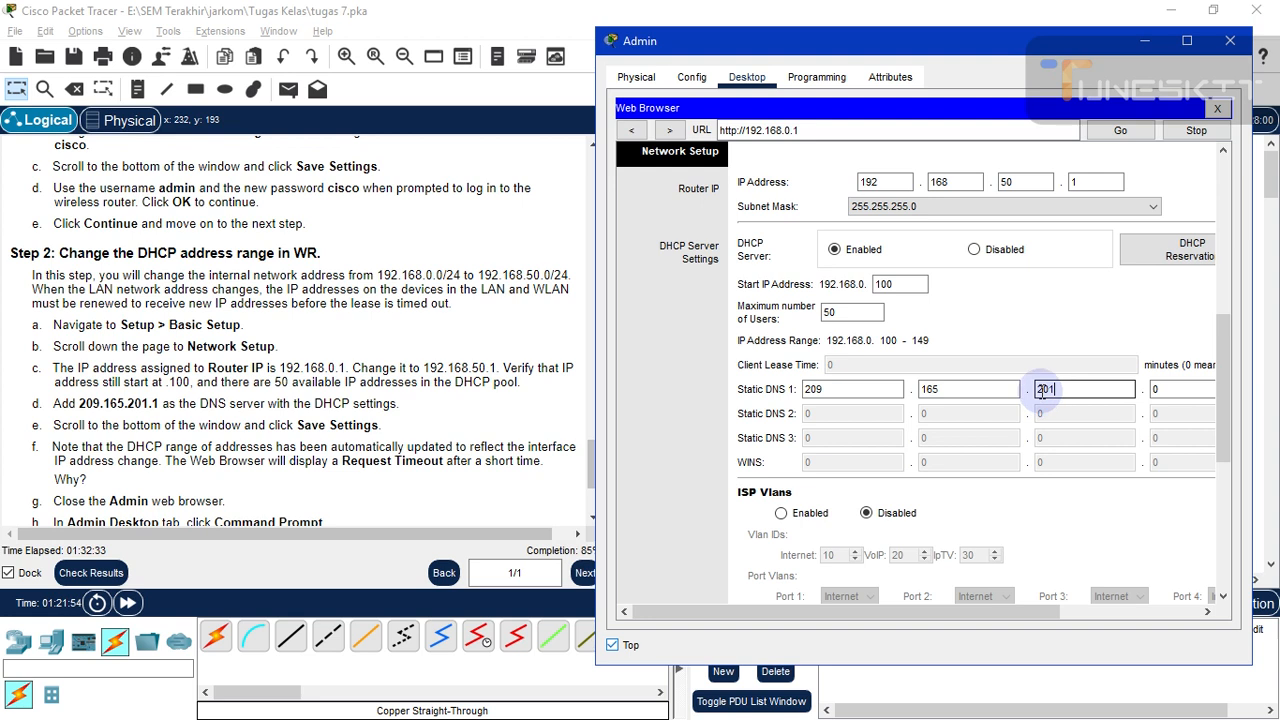
{"action": "left_click", "coordinate": [1183, 393]}
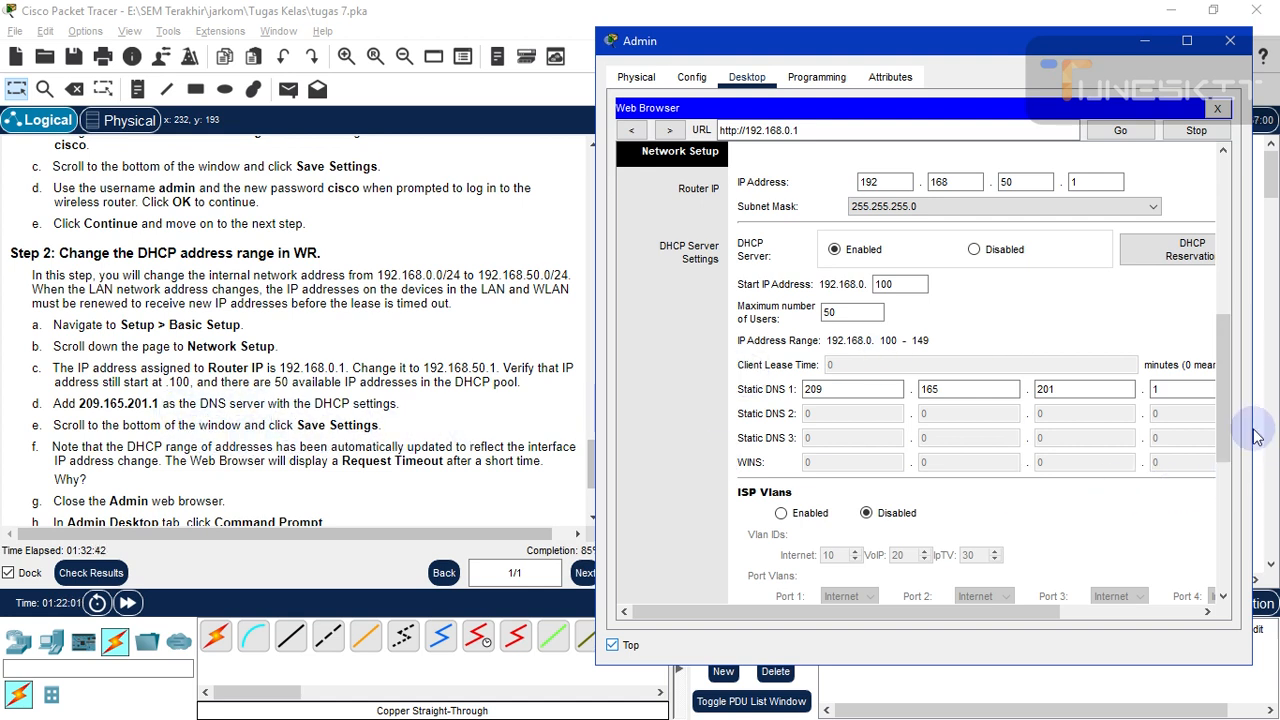
- Save the router settings and put away the Admin PC window
{"action": "left_click_drag", "start_coordinate": [1221, 451], "coordinate": [1222, 562]}
{"action": "left_click", "coordinate": [1058, 572]}
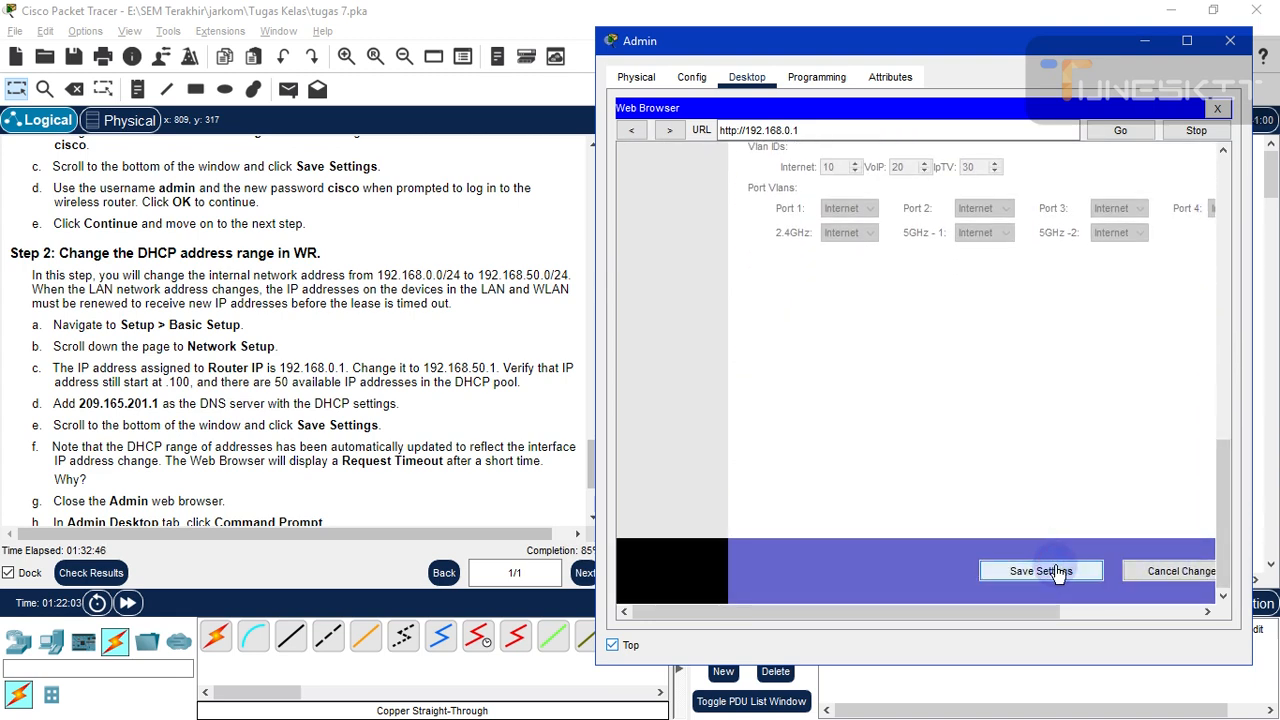
{"action": "left_click", "coordinate": [1058, 572]}
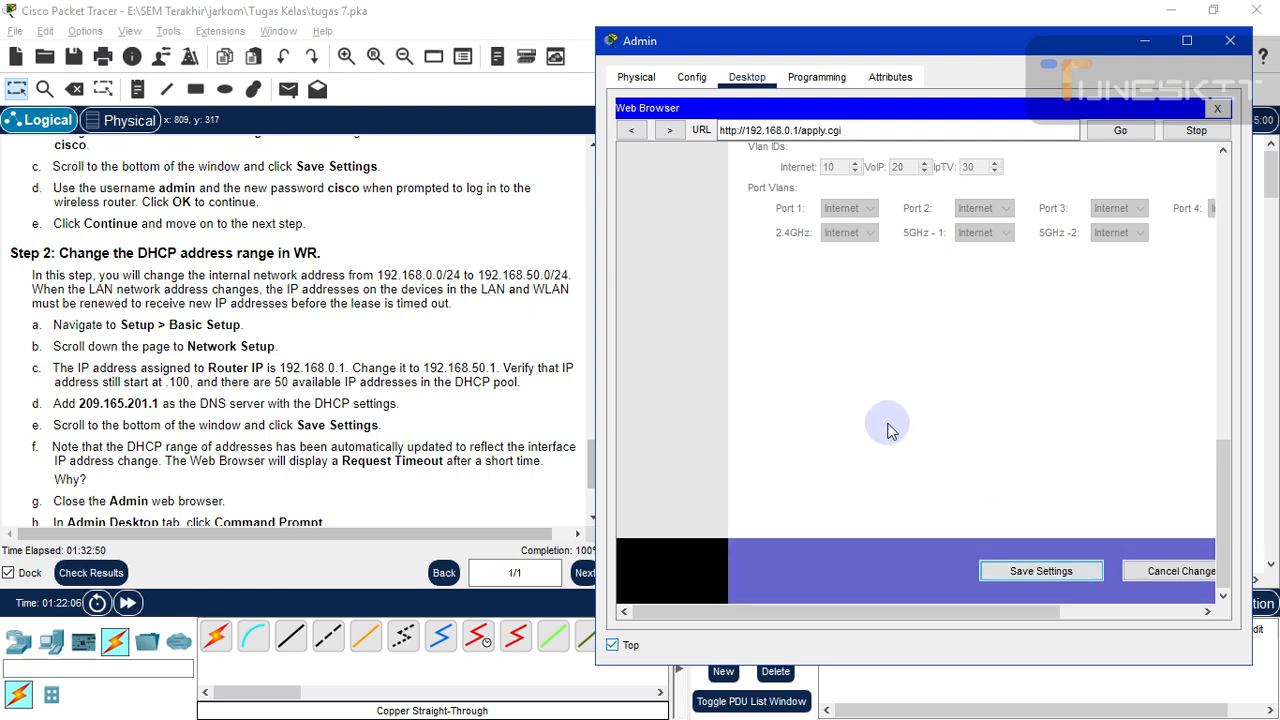
{"action": "left_click", "coordinate": [1145, 41]}
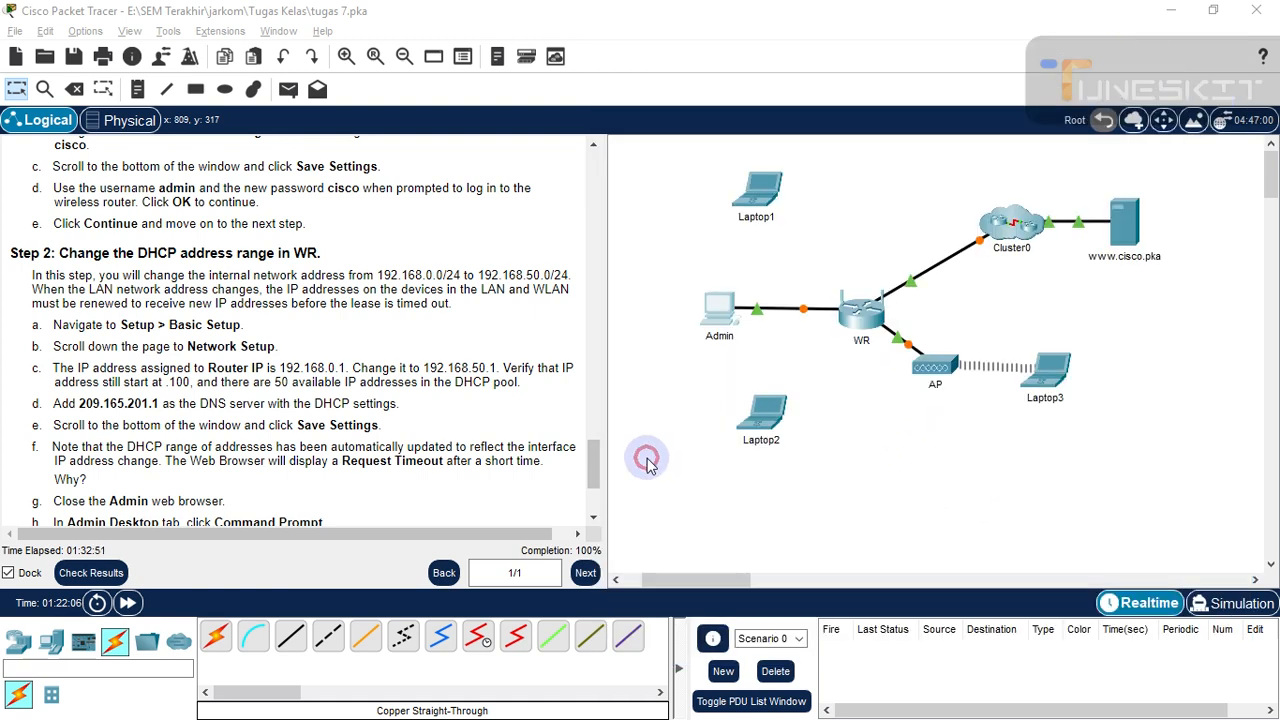
{"action": "left_click", "coordinate": [521, 534]}
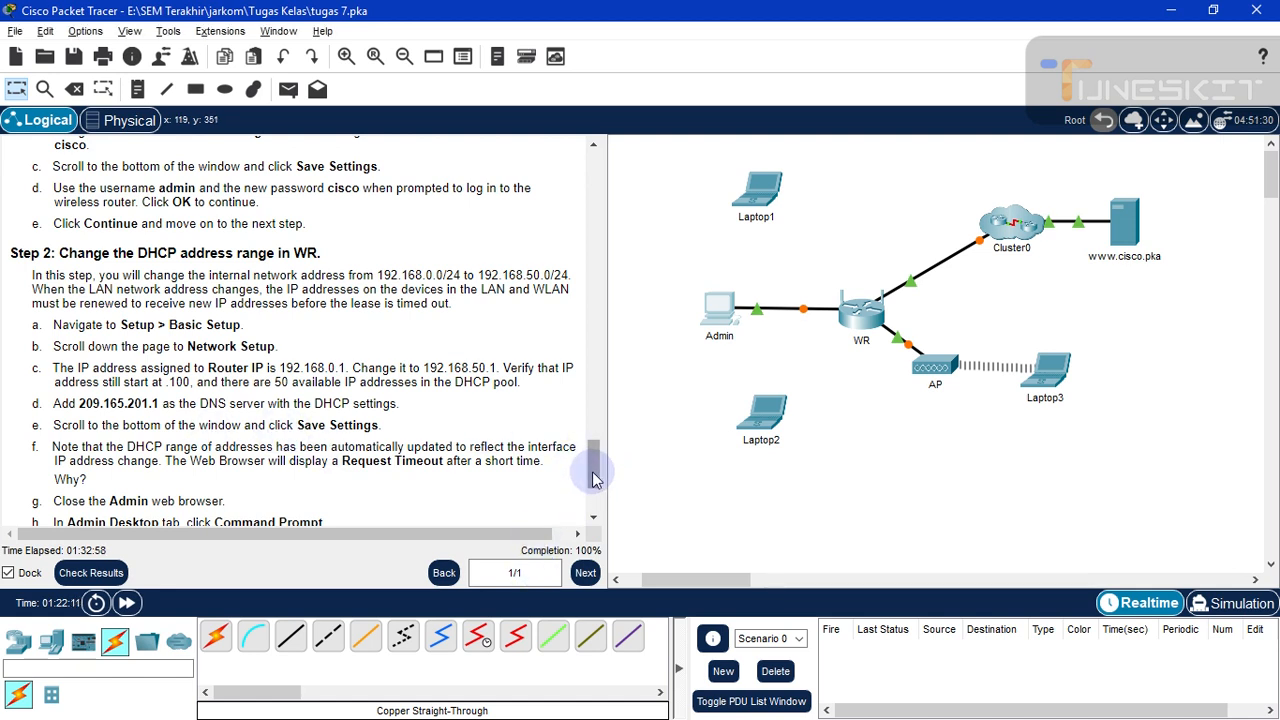
{"action": "scroll", "coordinate": [594, 488], "scroll_direction": "down", "scroll_amount": 1}
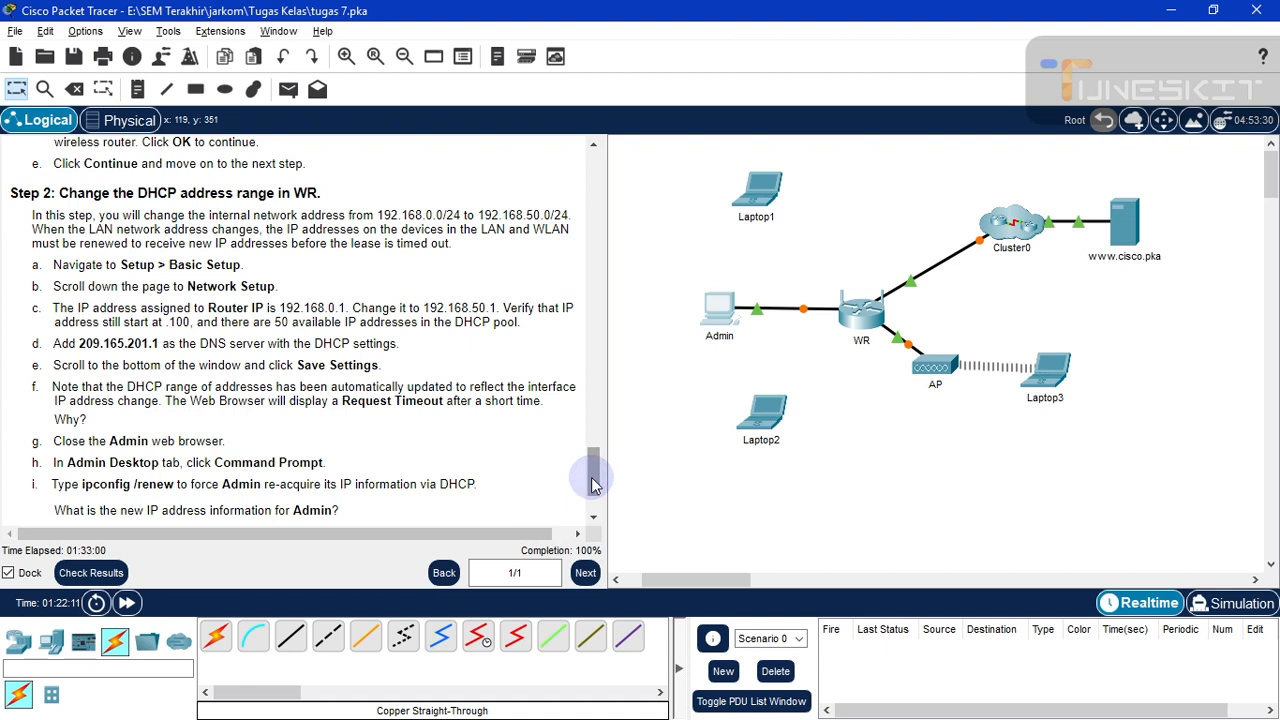
{"action": "scroll", "coordinate": [591, 485], "scroll_direction": "down", "scroll_amount": 3}
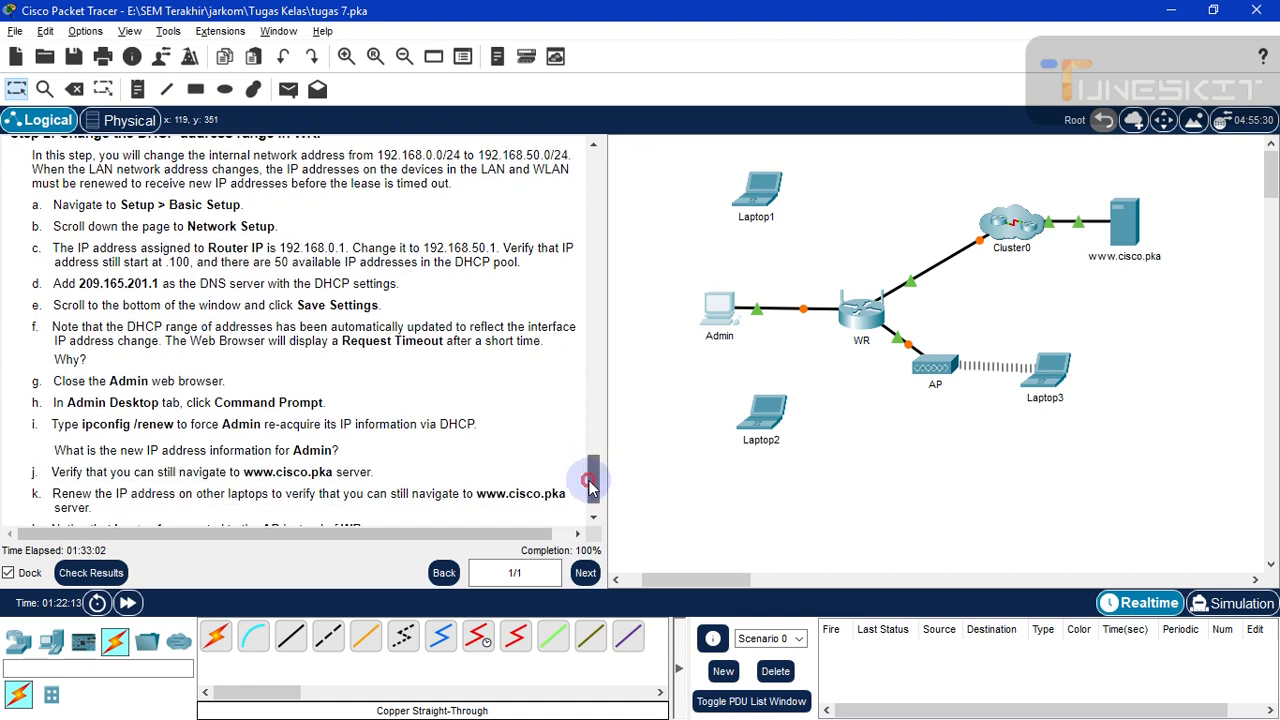